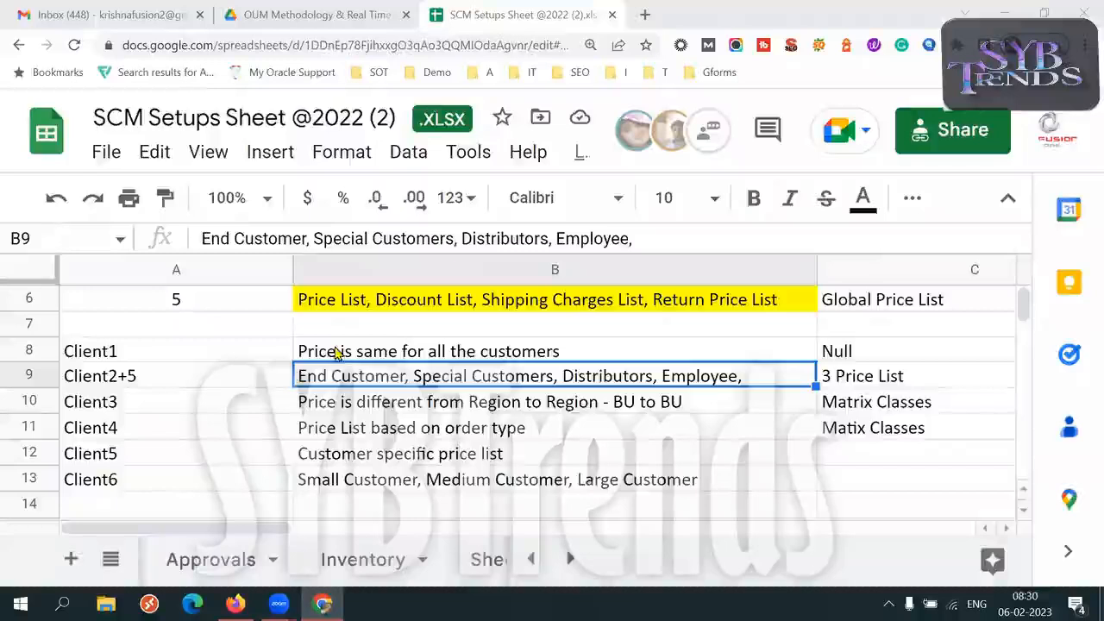
Select the Client1 to Client6 pricing scenarios in A8:B13 to review them, finishing on the Client3 cell
key(Left)
key(Up)
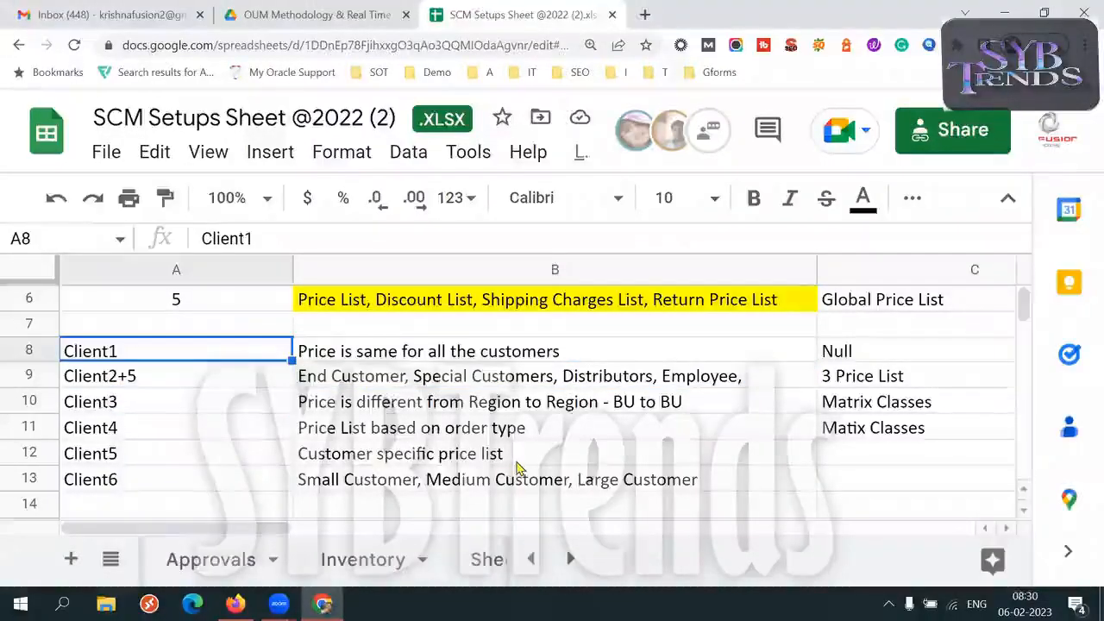
key(shift+Right)
key(shift+Down)
key(shift+Down)
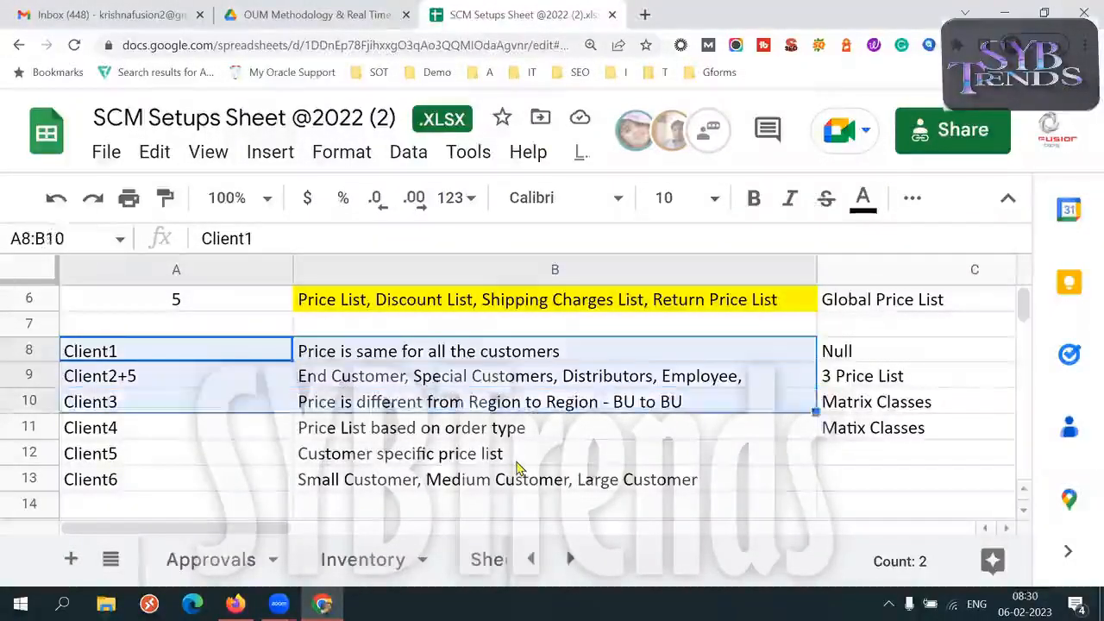
key(shift+Down)
key(shift+Down)
key(shift+Down)
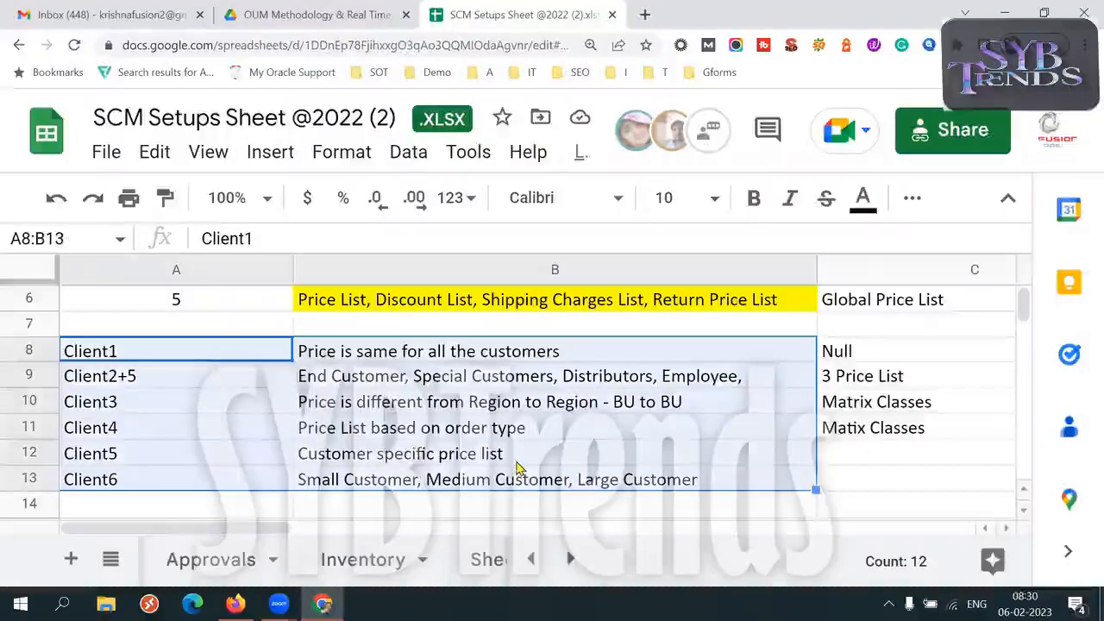
click(258, 413)
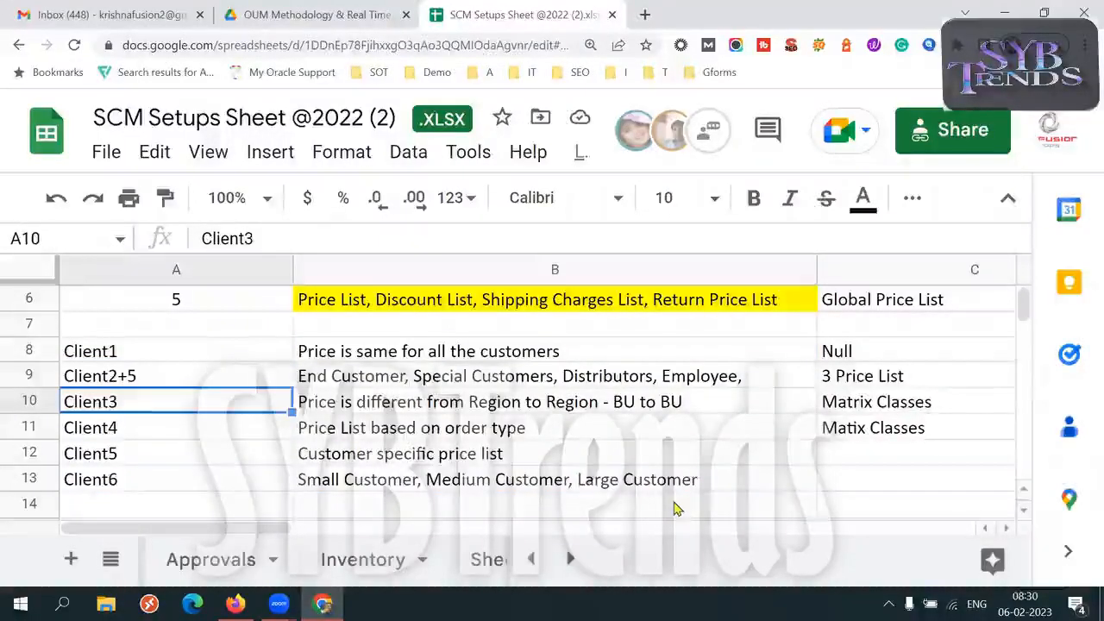
Select the five numbered pricing setups with their names in A2:B6
key(Up)
key(ctrl+Home)
key(Down)
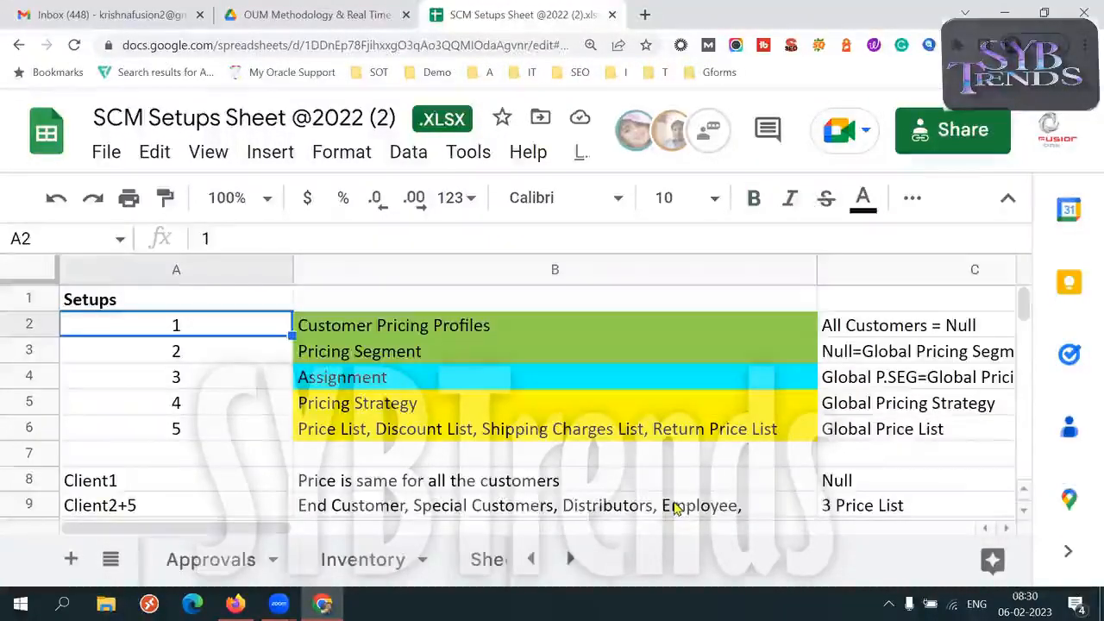
key(shift+Right)
key(shift+Down)
key(shift+Down)
key(shift+Down)
key(shift+Down)
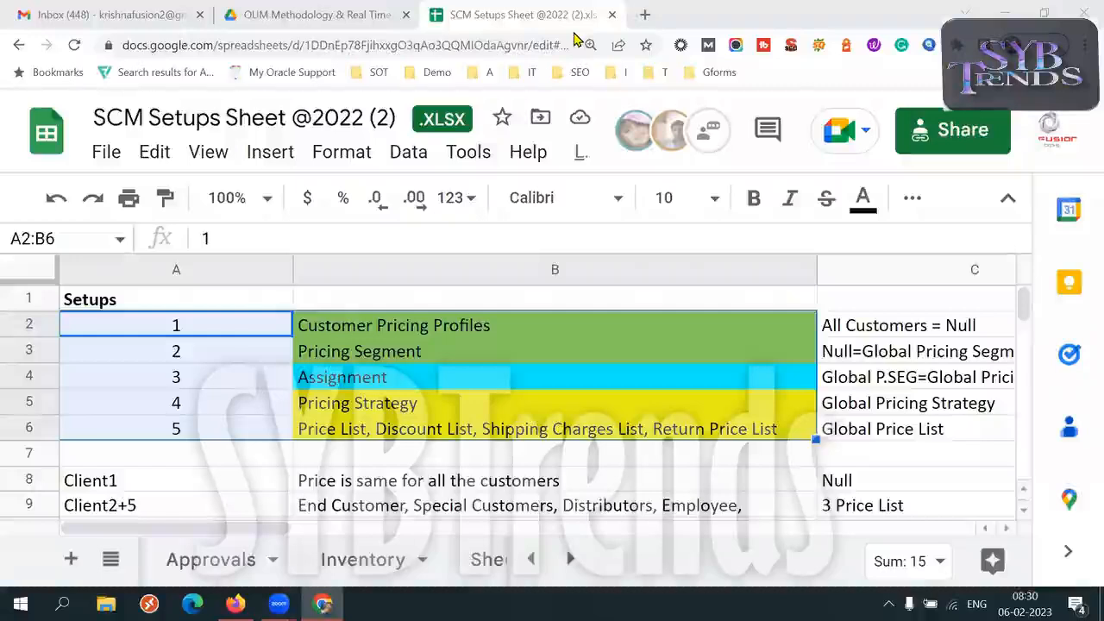
Highlight the Customer Pricing Profiles text in B2 as the first setup to review
triple_click(438, 326)
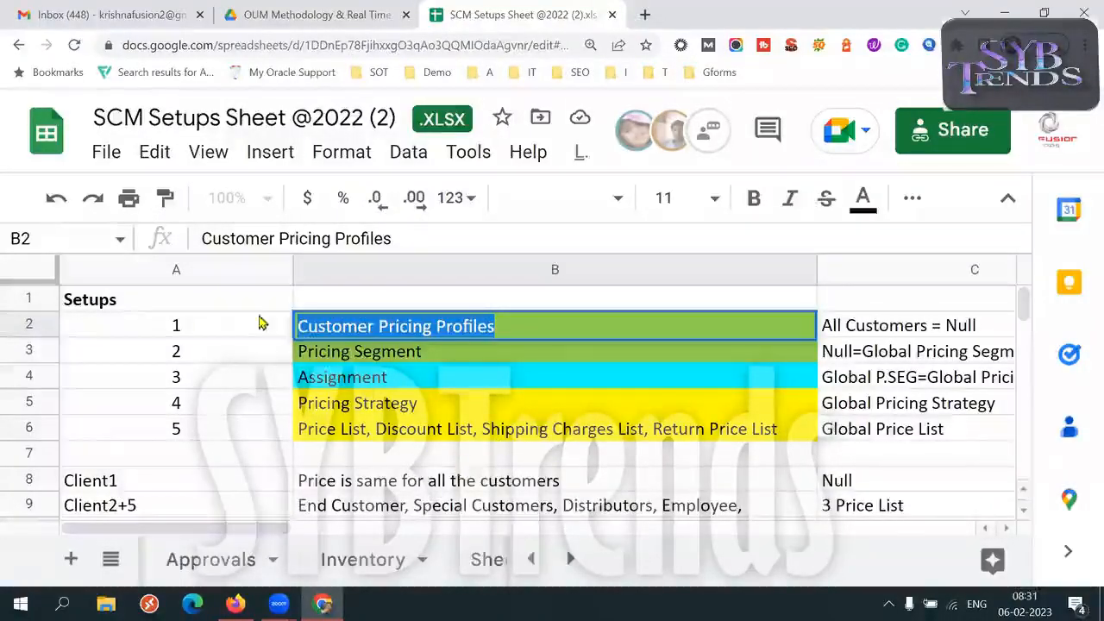
click(202, 330)
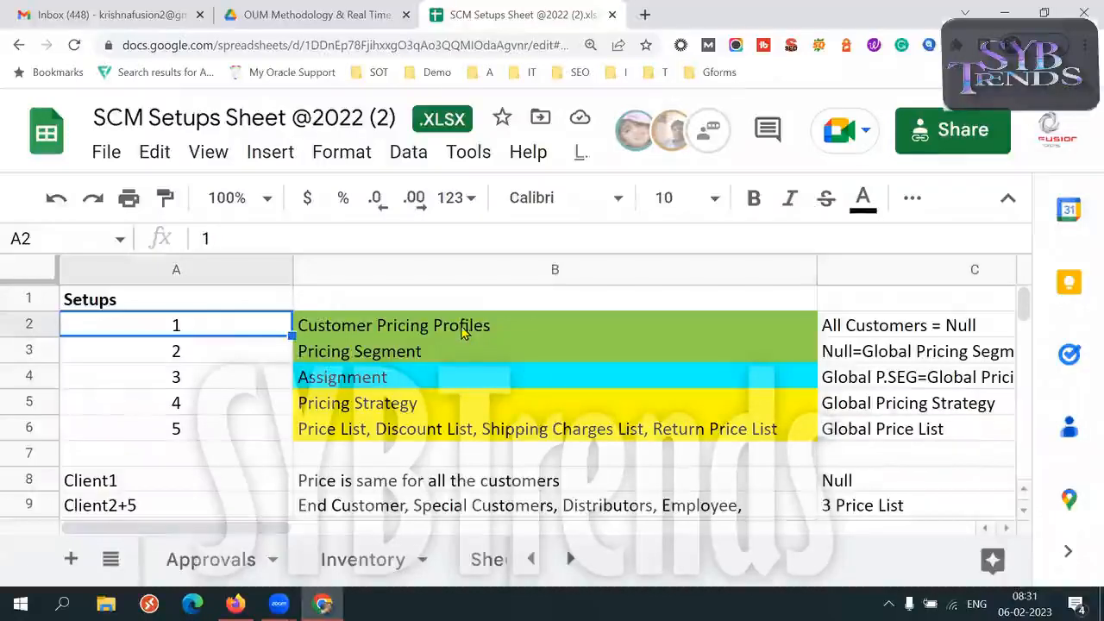
triple_click(469, 328)
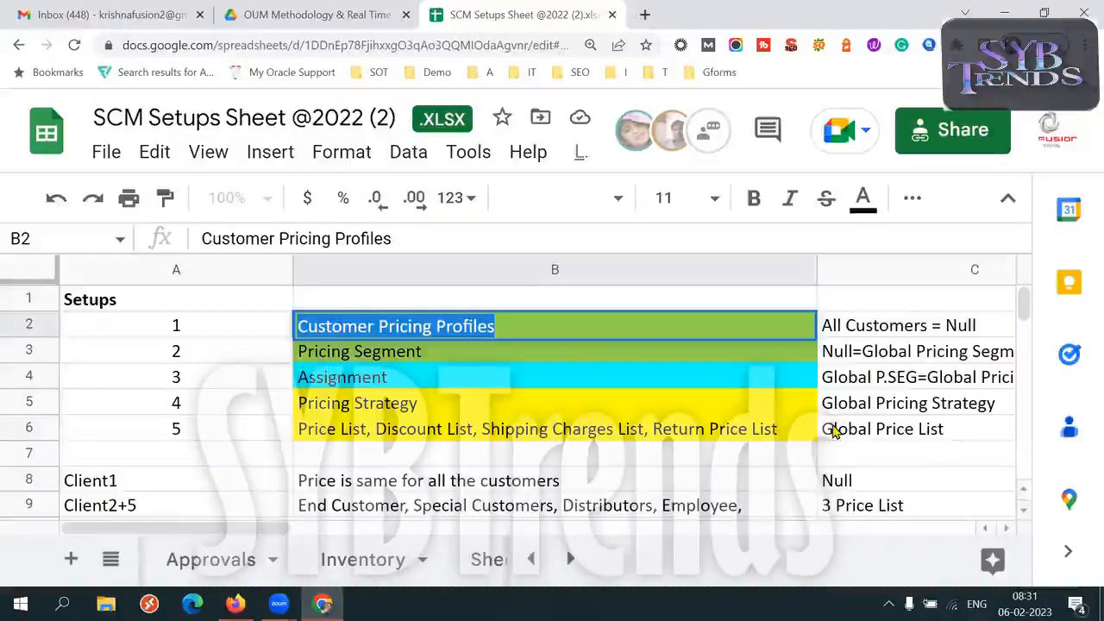
click(548, 328)
triple_click(548, 328)
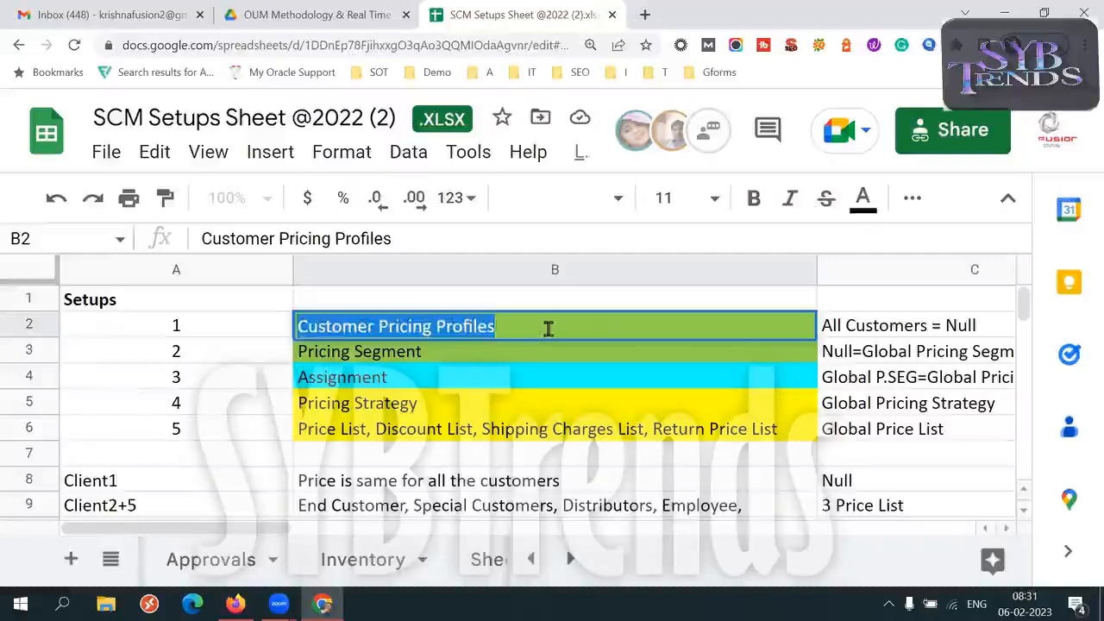
Review Pricing Segment, Pricing Strategy and the price list entry individually, and select all the setup names in B2:B6
triple_click(455, 357)
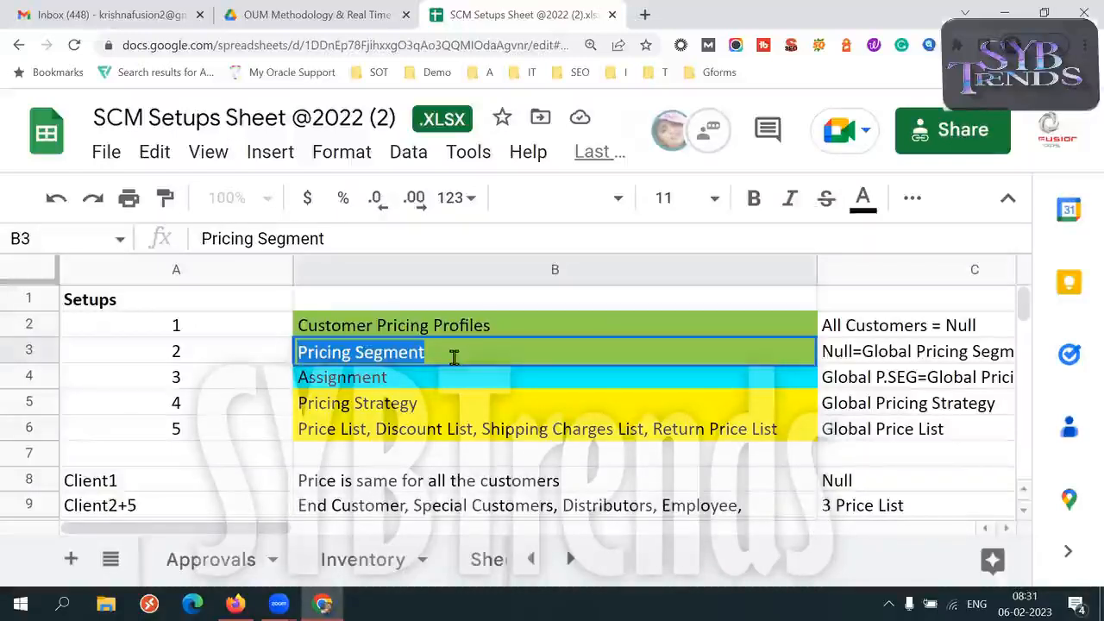
click(431, 412)
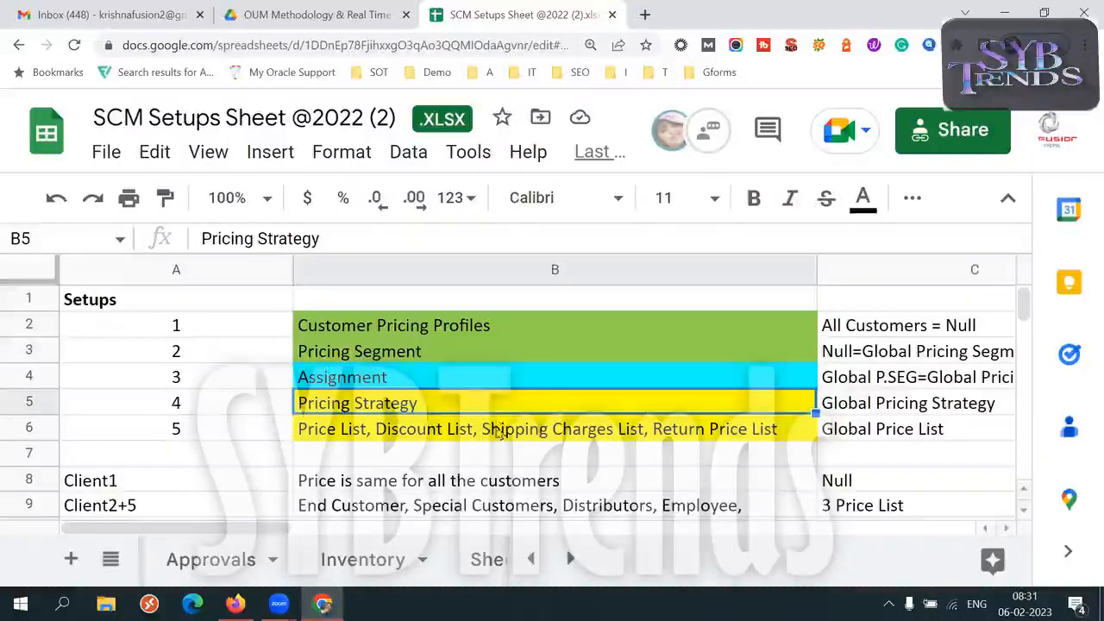
key(Down)
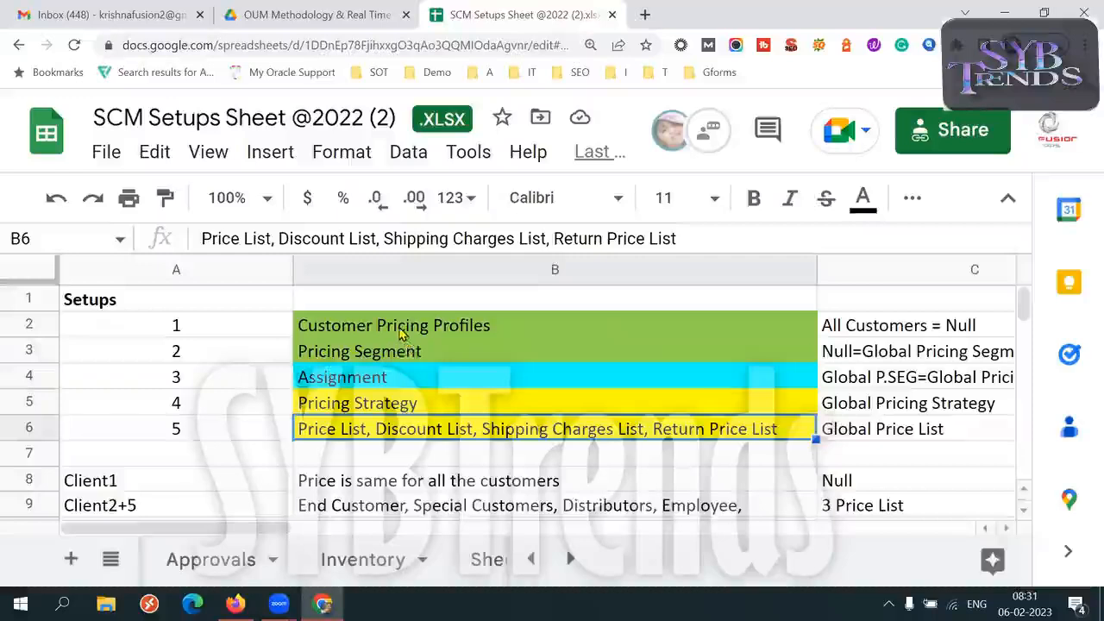
drag(402, 324, 395, 432)
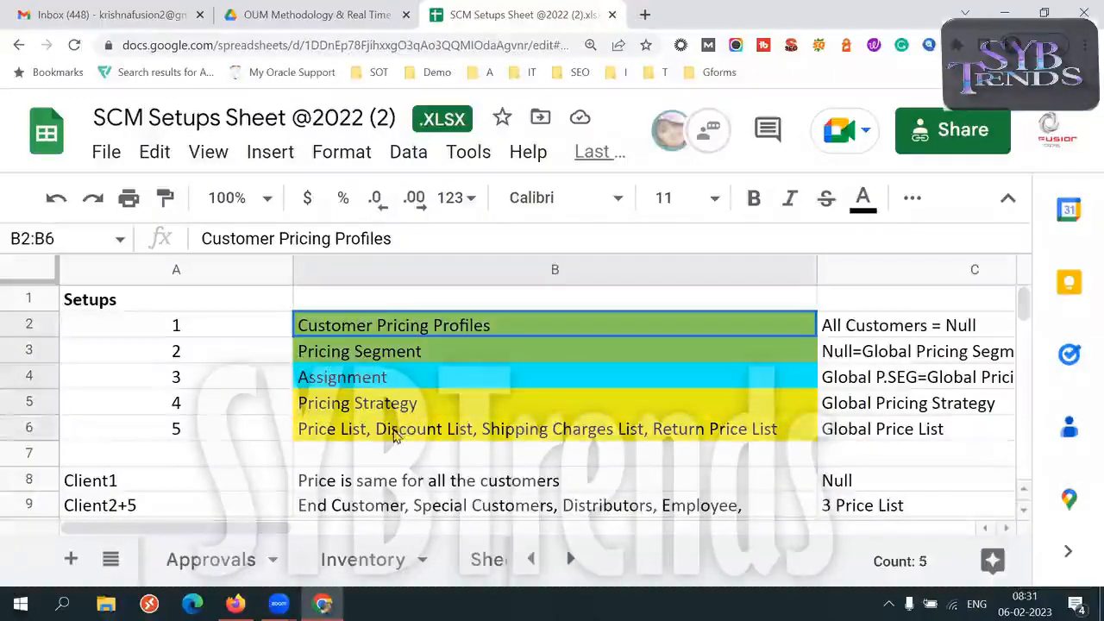
Compare the profile and segment pair in B2:B3 with the strategy and price list pair in B5:B6
click(493, 324)
key(shift+Down)
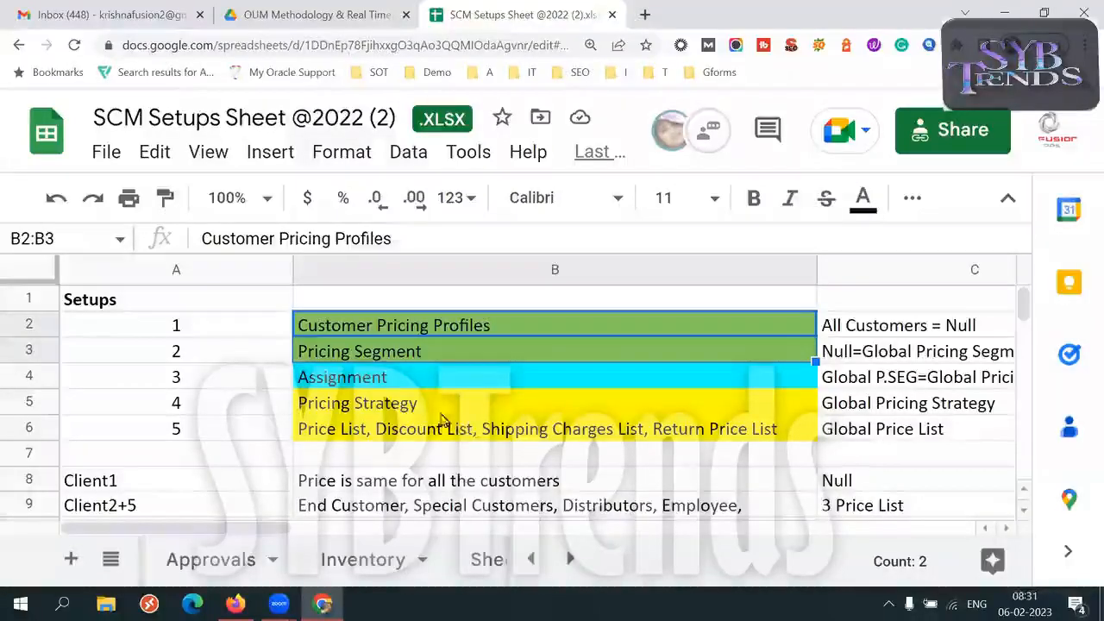
click(432, 408)
key(shift+Down)
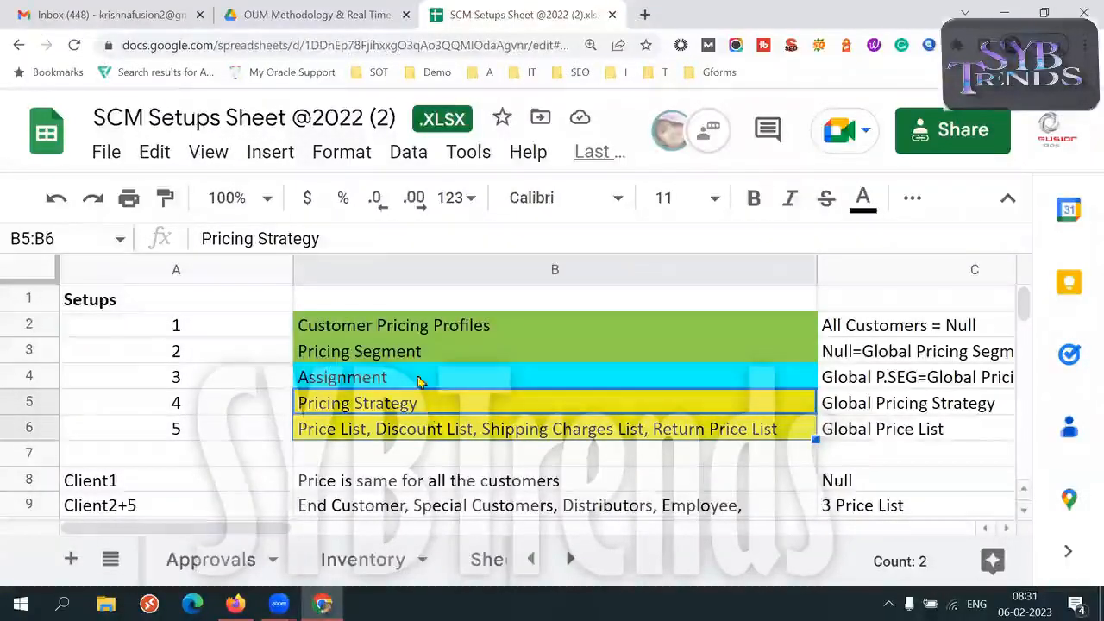
click(410, 326)
key(shift+Down)
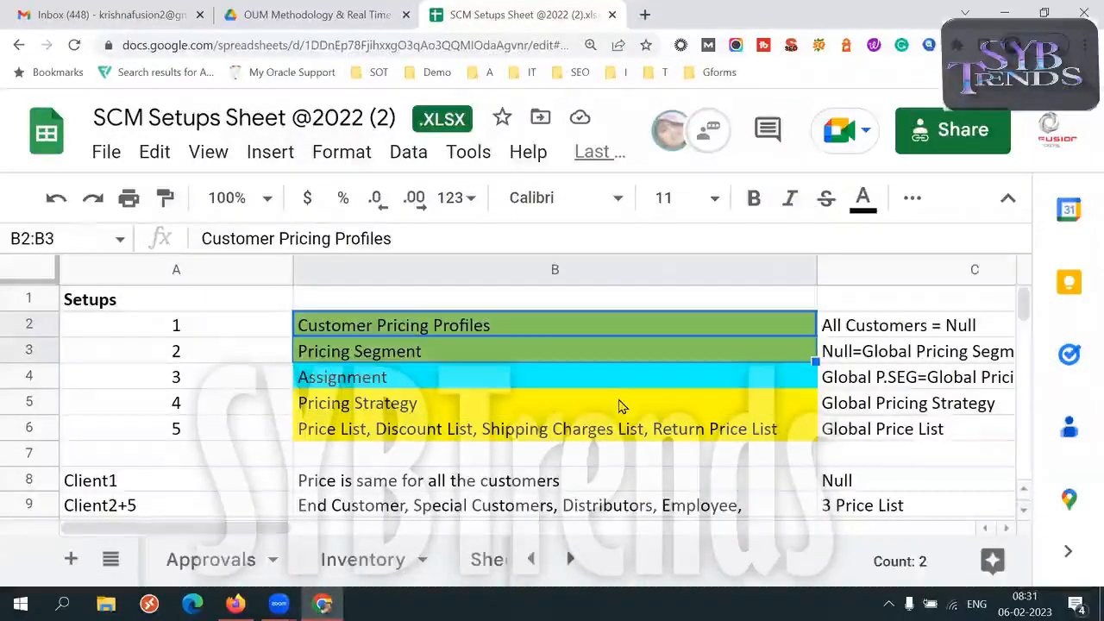
click(463, 407)
key(shift+Down)
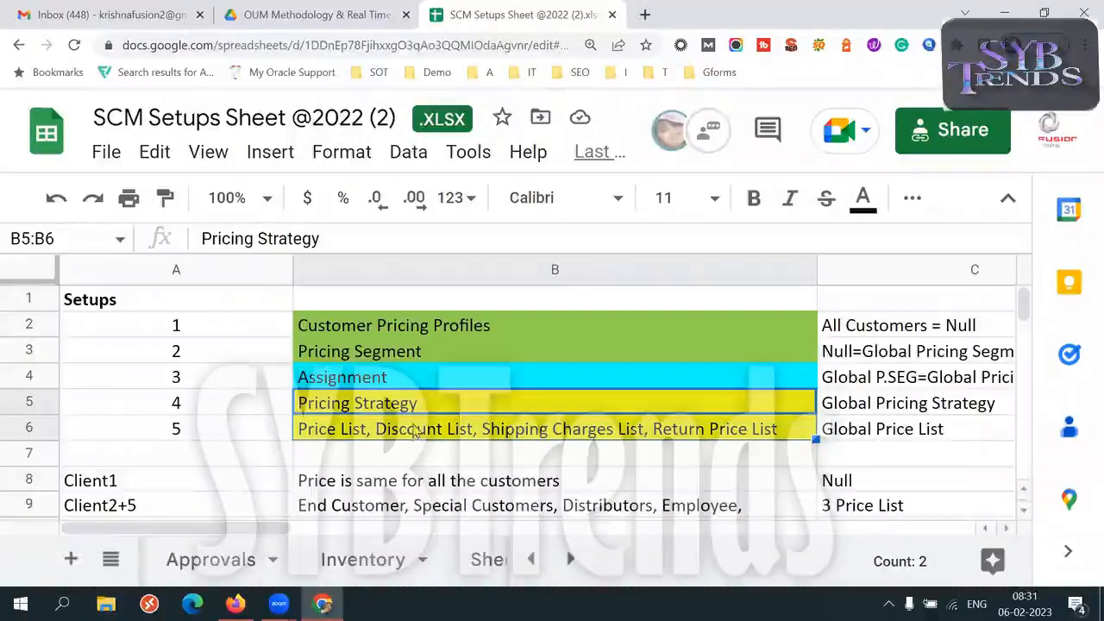
Highlight the Assignment text in B4, and review the green setup pair and the price list entry around it
click(392, 374)
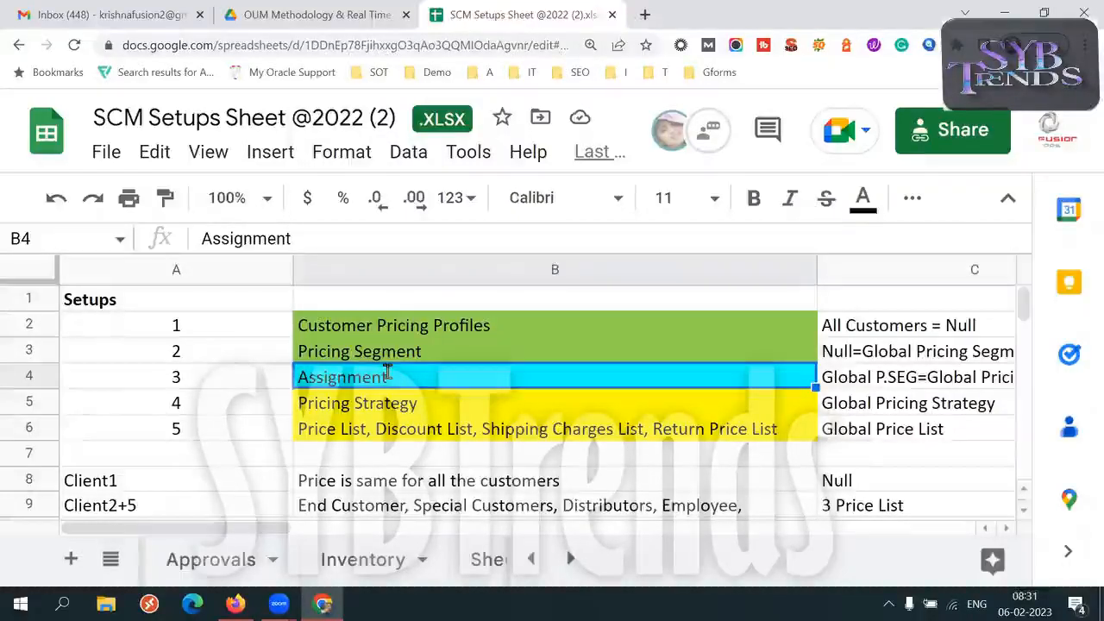
double_click(393, 377)
click(398, 376)
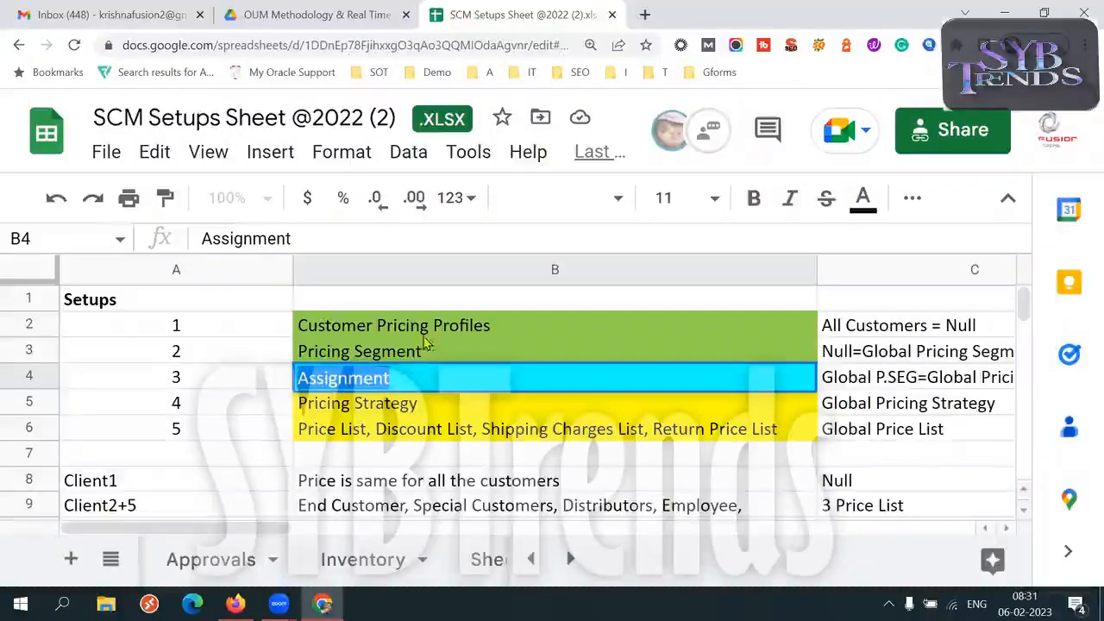
drag(425, 328, 424, 353)
click(429, 430)
Reduce the browser zoom to 110% so more of the customer pricing rows fit, and select cell A21
key(Down)
key(Down)
key(Down)
key(Down)
key(Down)
key(Down)
key(Down)
key(Down)
key(Down)
key(Down)
key(Down)
key(Down)
key(Down)
key(Down)
key(Down)
key(Down)
key(Down)
key(Down)
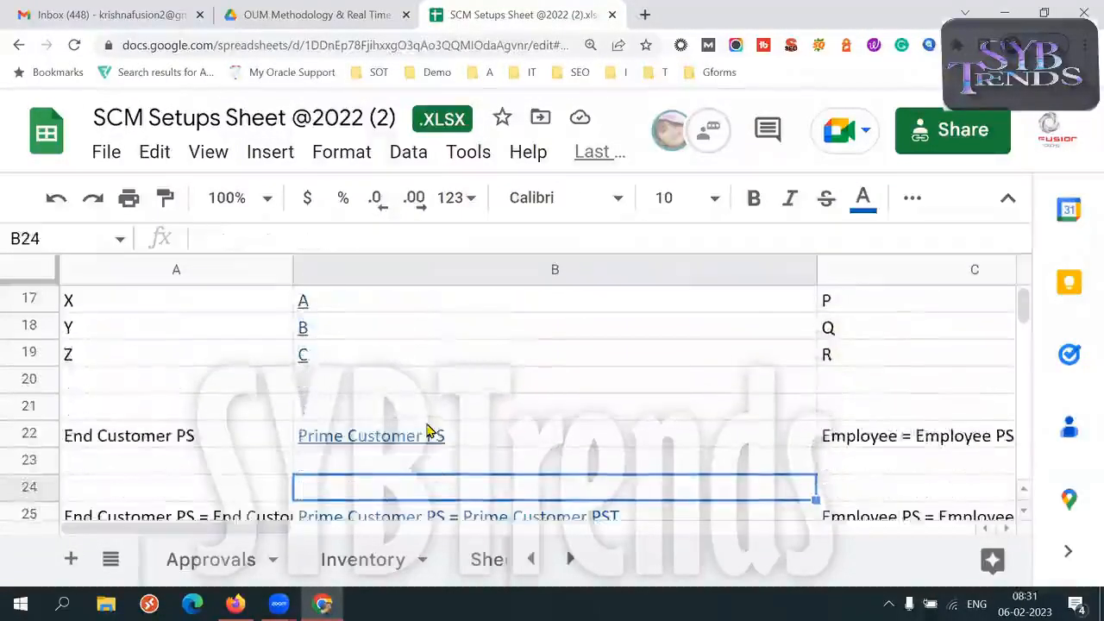
click(1084, 45)
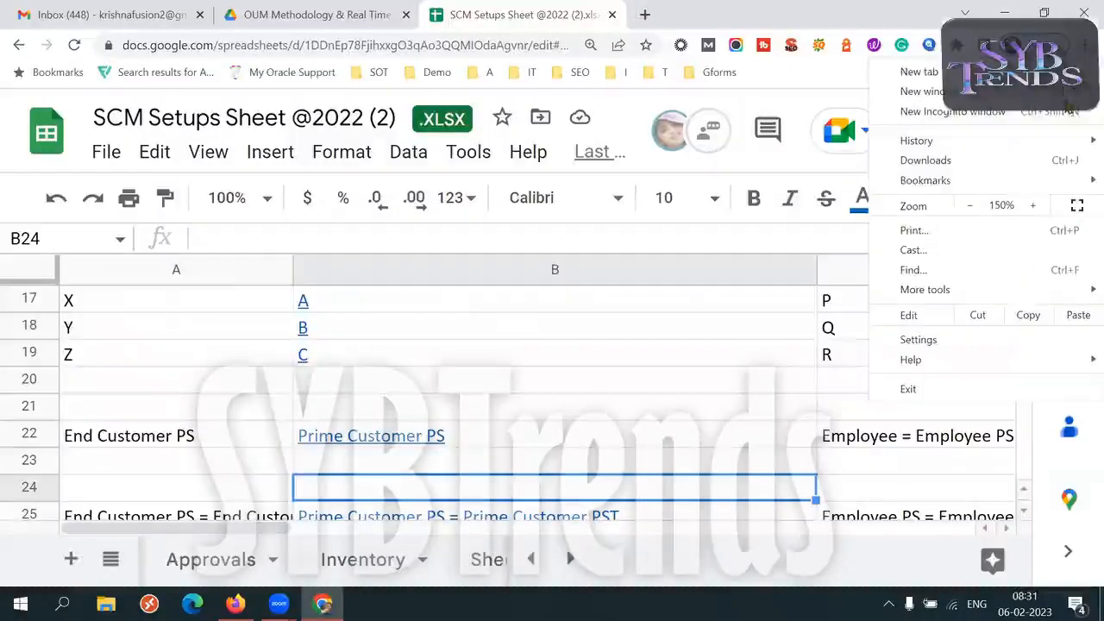
click(972, 207)
click(972, 207)
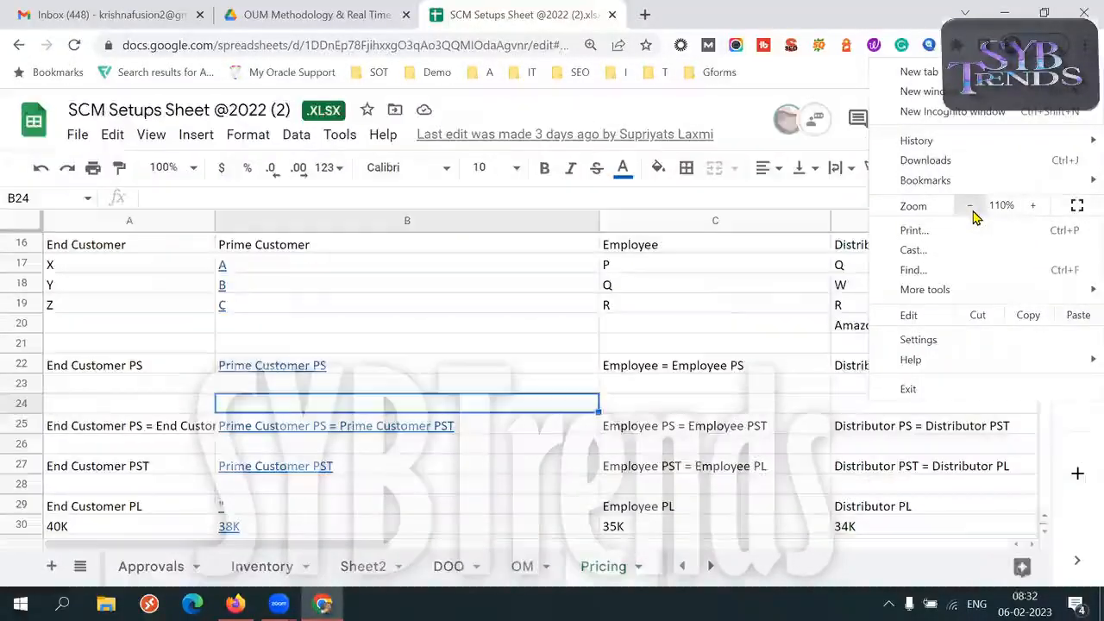
click(115, 345)
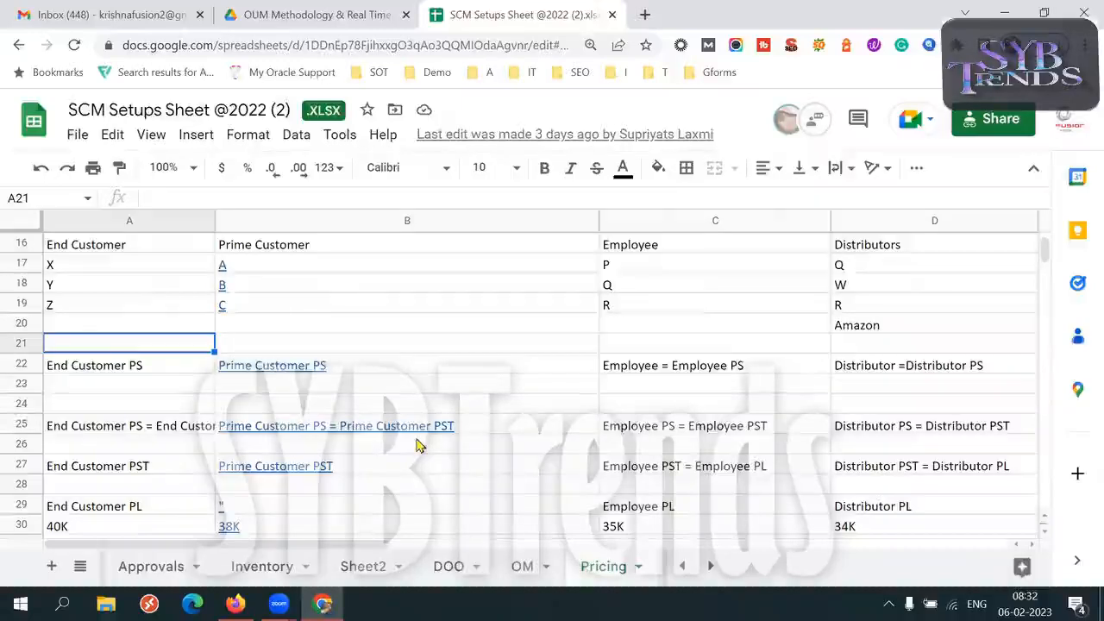
Examine the customer type columns and client pricing scenarios above row 21, finishing on the Small Customer cell A15
key(Up)
key(Up)
key(Up)
key(Up)
key(Up)
key(Up)
key(Up)
key(Up)
key(Up)
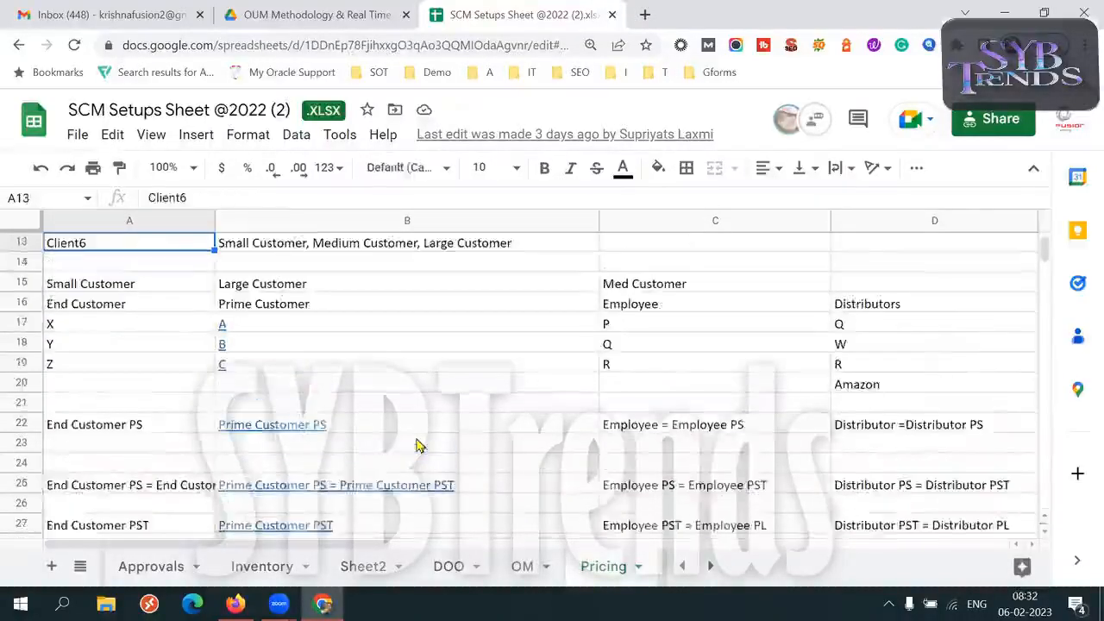
key(Up)
key(Up)
key(Up)
key(Up)
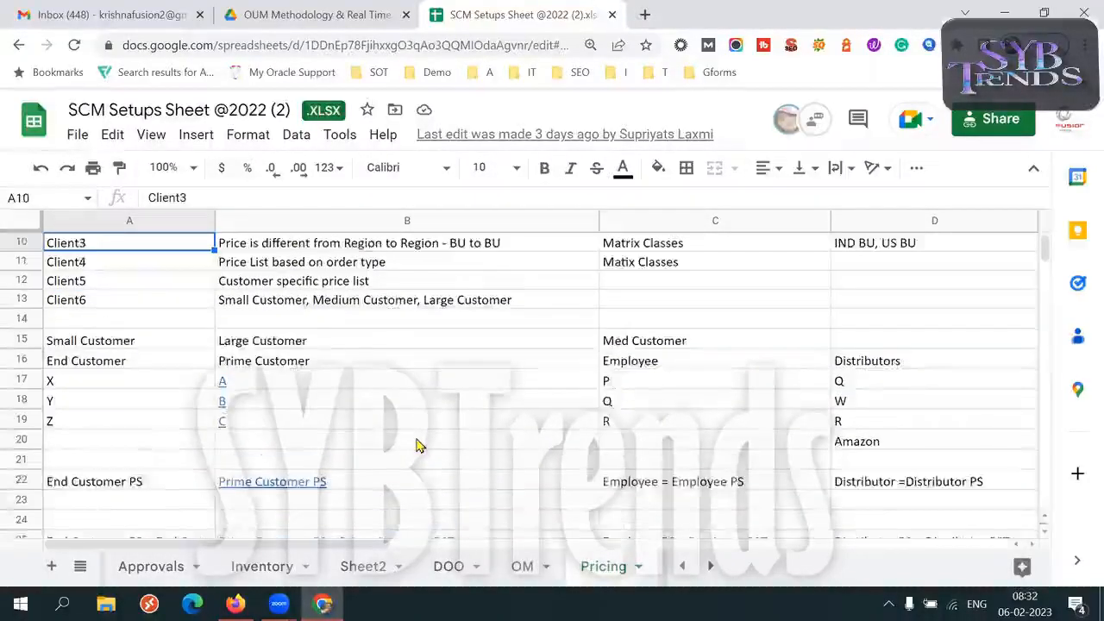
key(Up)
key(Up)
key(Up)
key(Down)
key(Down)
key(Down)
key(Down)
key(Down)
key(Down)
key(Down)
key(Down)
key(Down)
key(Down)
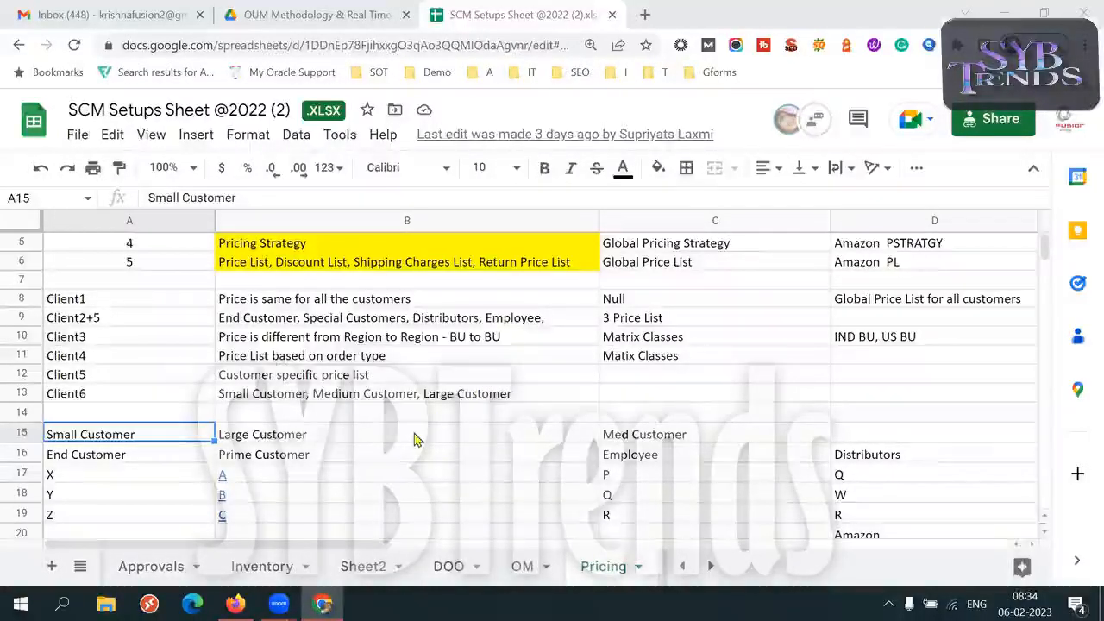
Return to the Setups list and select its numbers and setup names in A2:B6
click(134, 283)
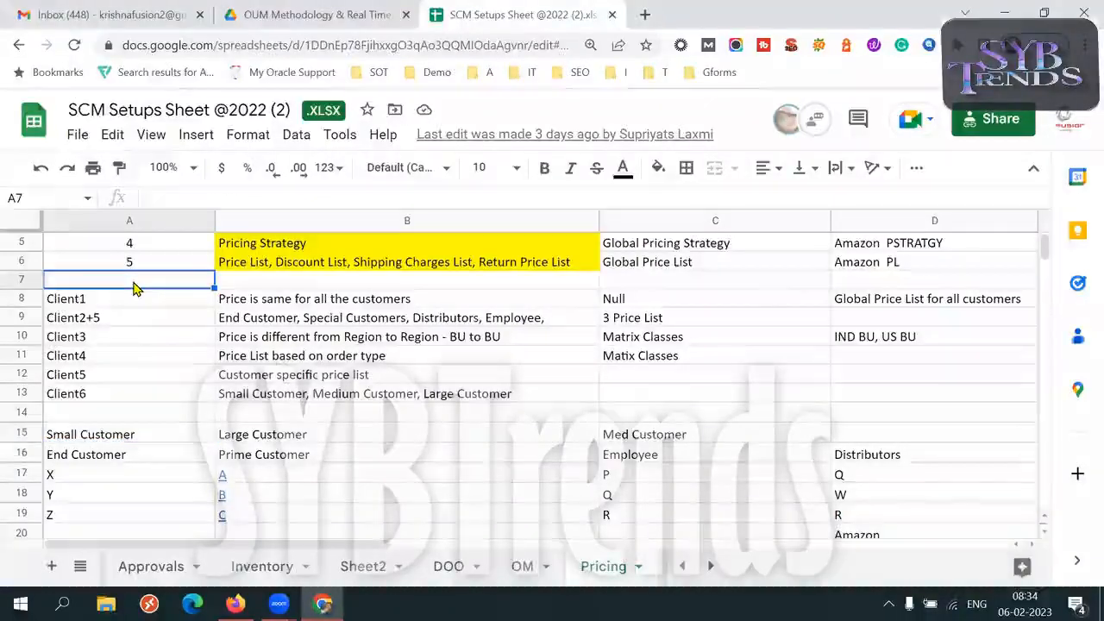
key(Up)
key(Up)
key(Up)
key(Up)
key(Up)
key(Up)
key(Down)
key(Down)
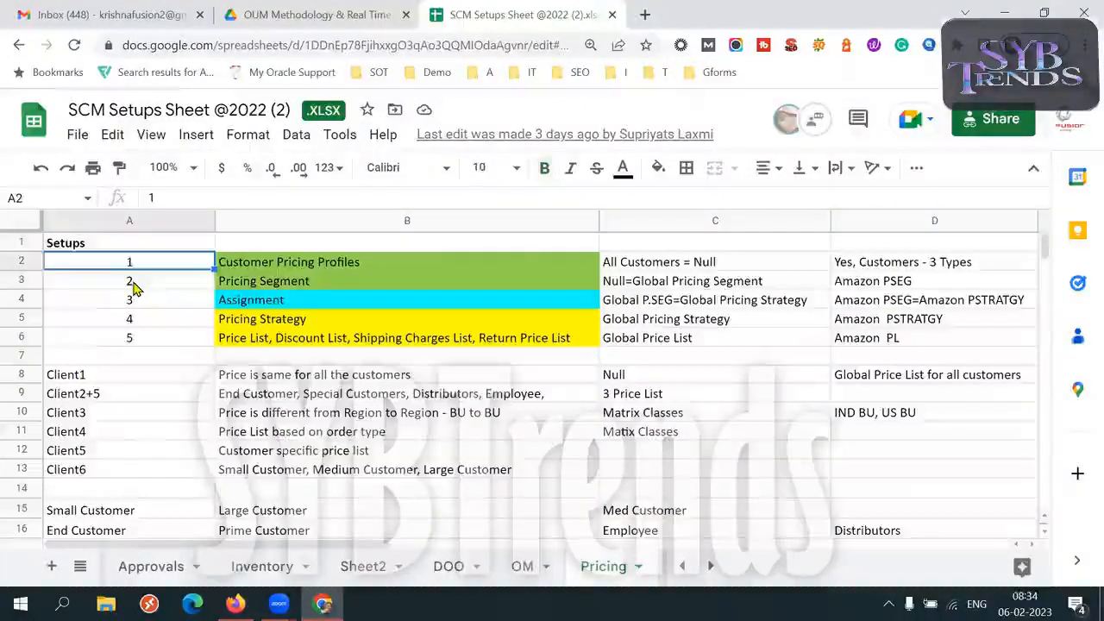
key(Up)
key(shift+Right)
key(shift+Down)
key(shift+Down)
key(shift+Down)
key(shift+Down)
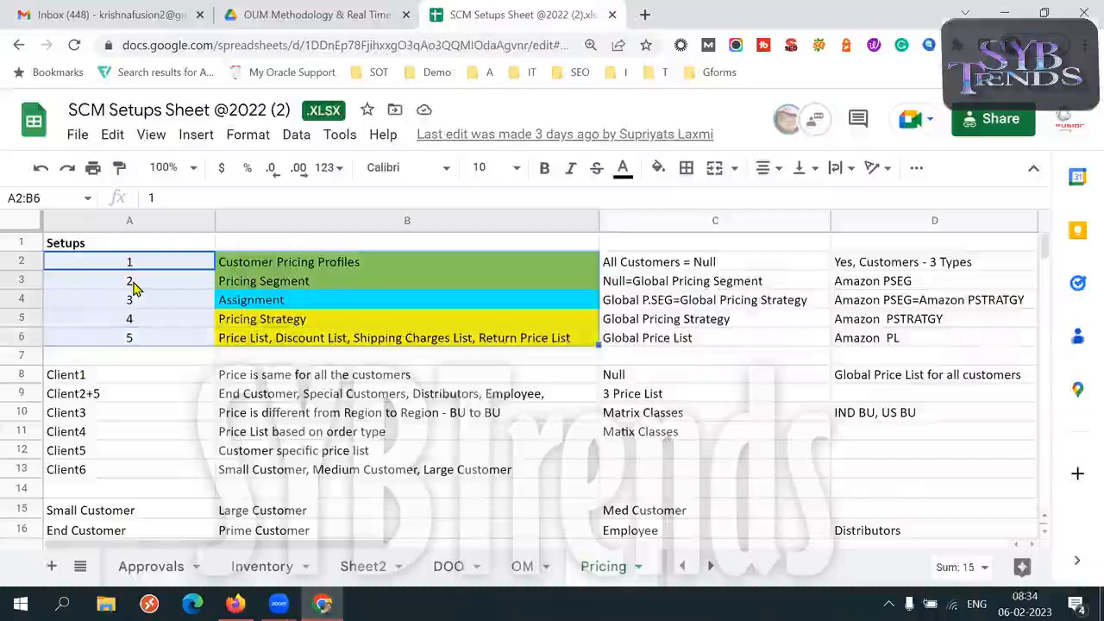
Examine the customer type mappings, the price list types and the Client2 setup example, down to the Client1 heading in A48
click(152, 458)
key(Down)
key(Down)
key(Down)
key(Down)
key(Down)
key(Down)
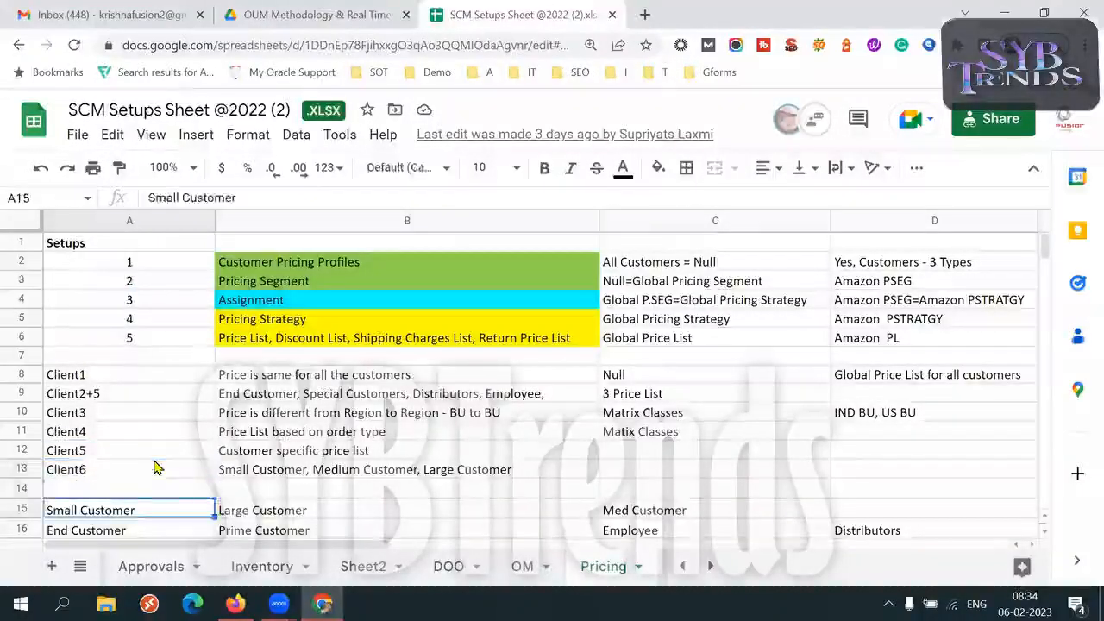
key(Down)
key(Down)
key(Down)
key(Down)
key(Down)
key(Down)
key(Down)
key(Down)
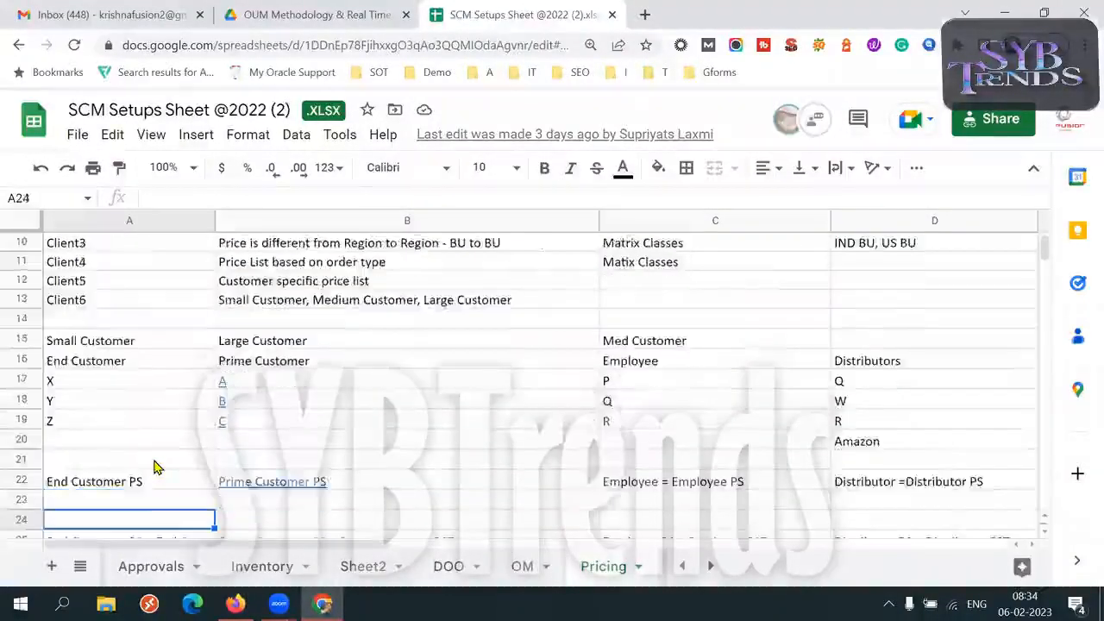
key(Down)
key(Down)
key(Down)
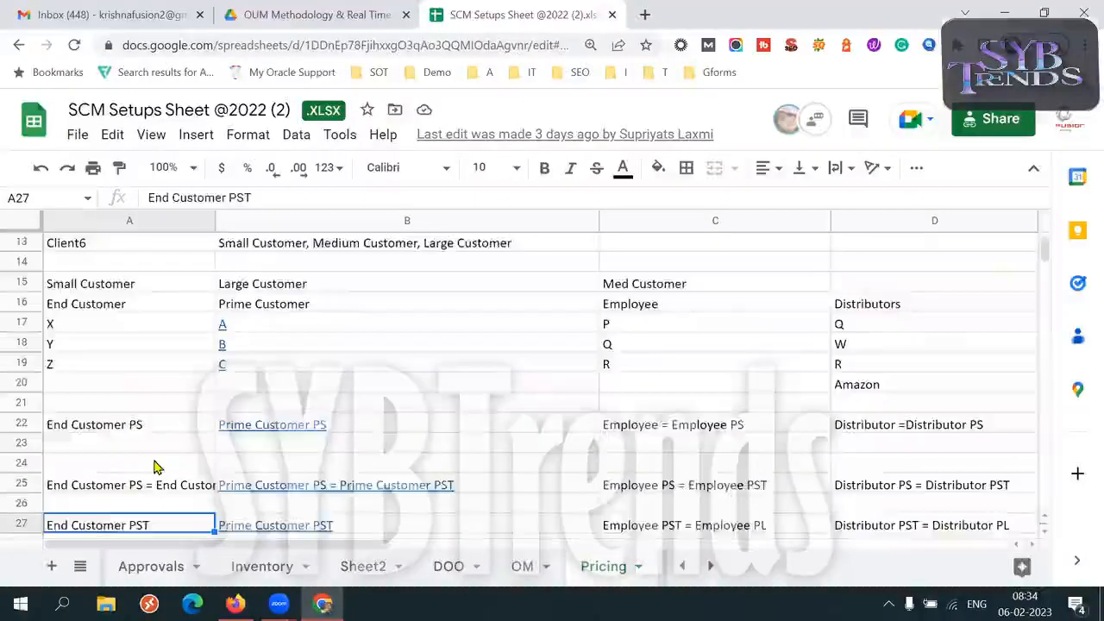
key(Down)
key(Down)
key(Down)
key(Down)
key(Down)
key(Down)
key(Down)
key(Down)
key(Down)
key(Down)
key(Down)
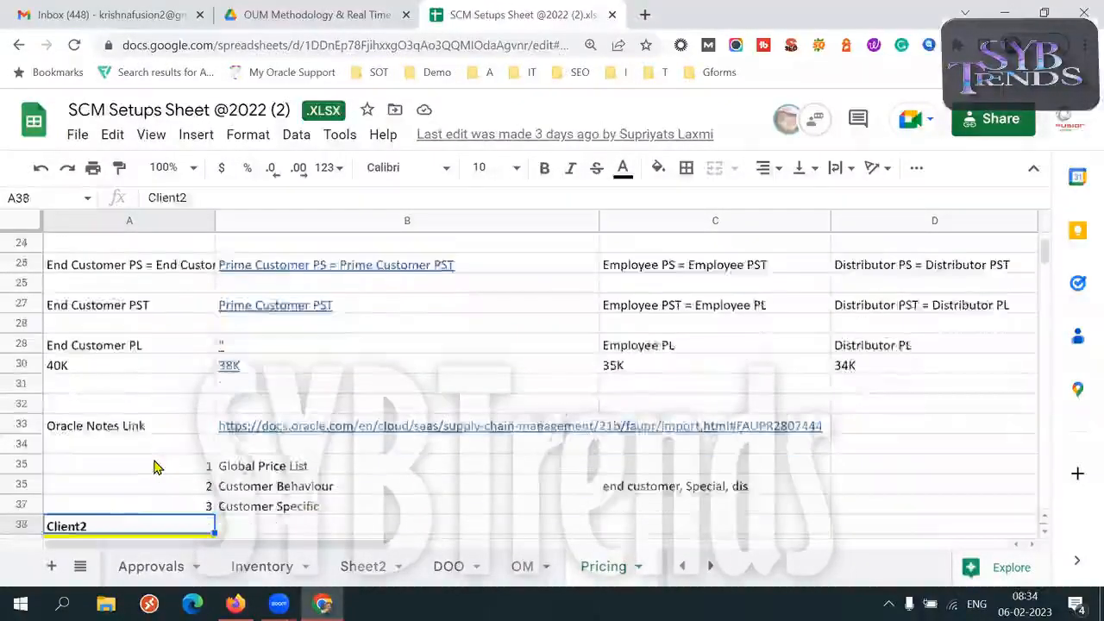
key(Down)
key(Down)
key(Down)
key(Down)
key(Down)
key(Down)
key(Down)
key(Down)
key(Down)
key(Down)
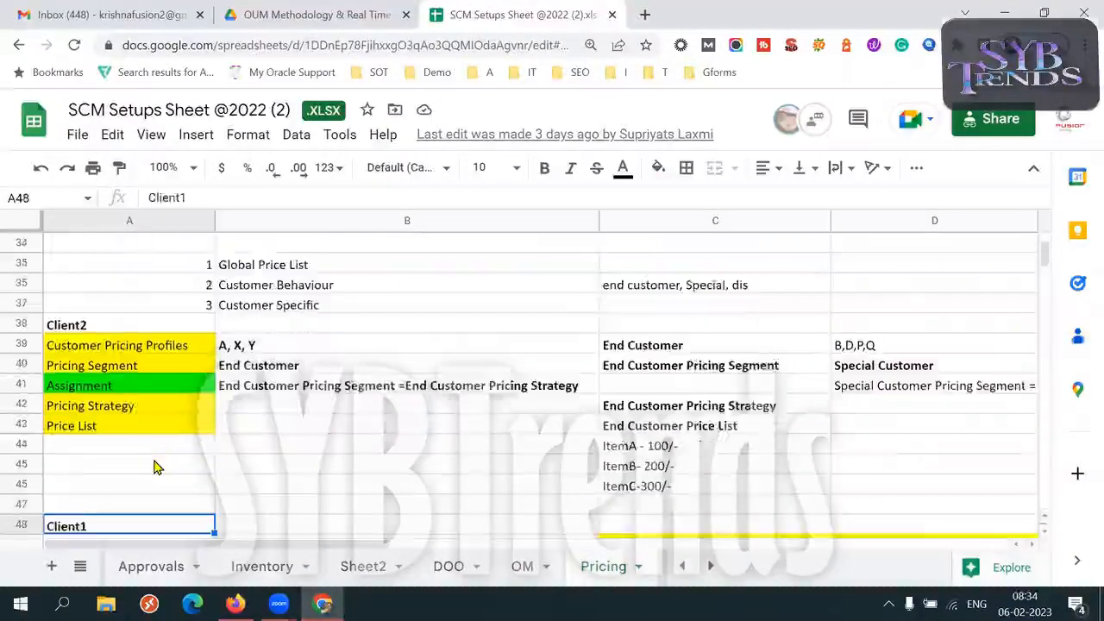
Examine the Client1 example's segment, assignment, strategy and price list rows, down to the Client5 Assignment row
key(Down)
key(Down)
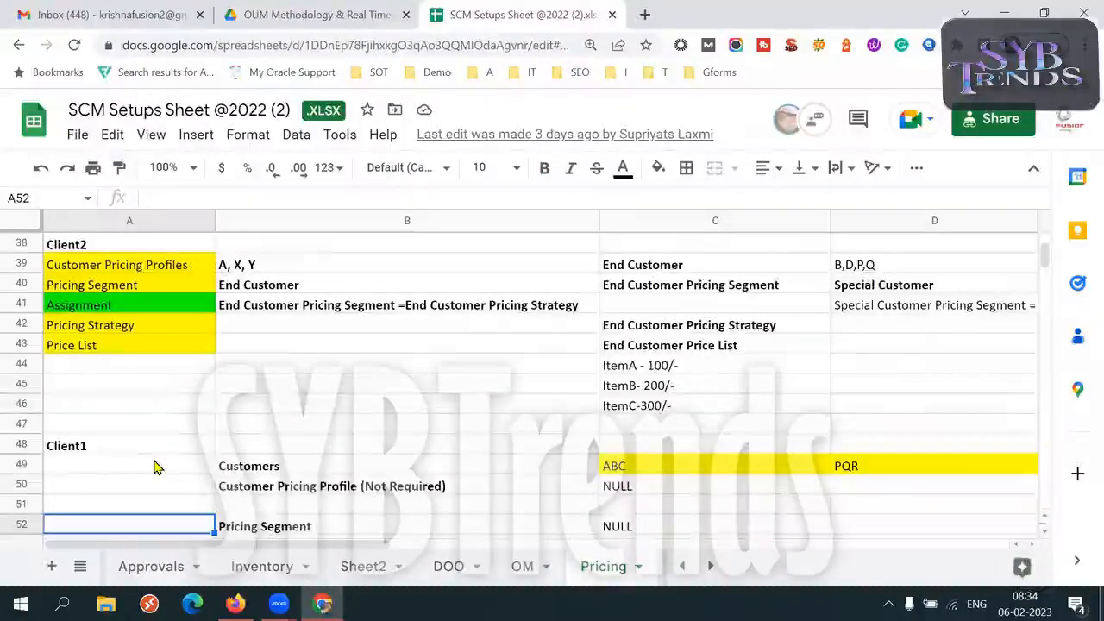
key(Down)
key(Down)
key(Down)
key(Down)
key(Down)
key(Down)
key(Down)
key(Down)
key(Down)
key(Down)
key(Down)
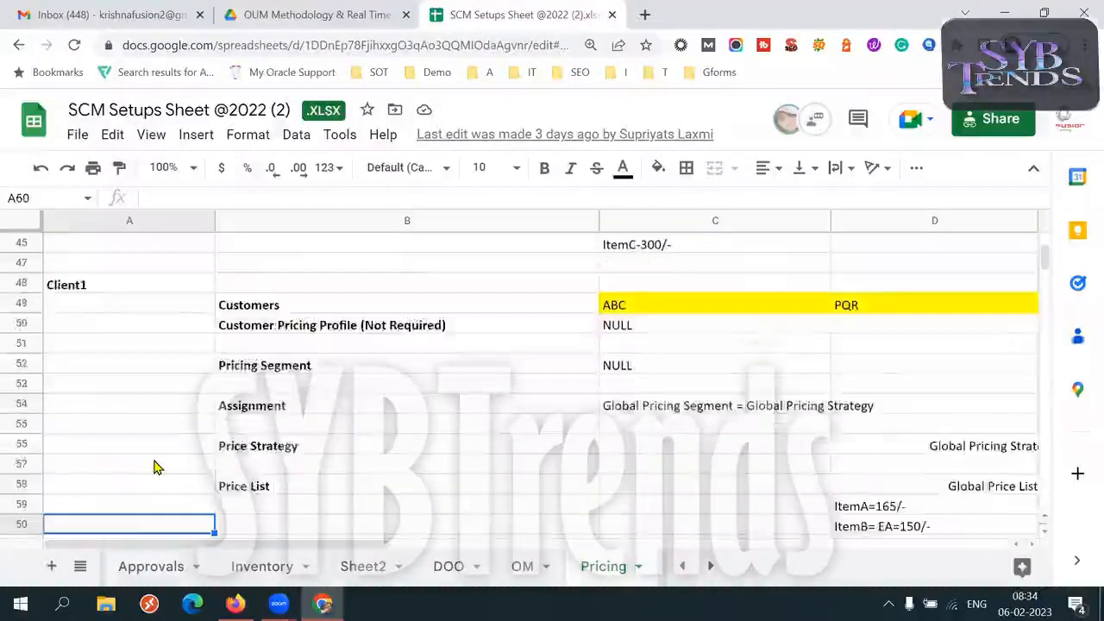
key(Down)
key(Down)
key(Down)
key(Down)
key(Down)
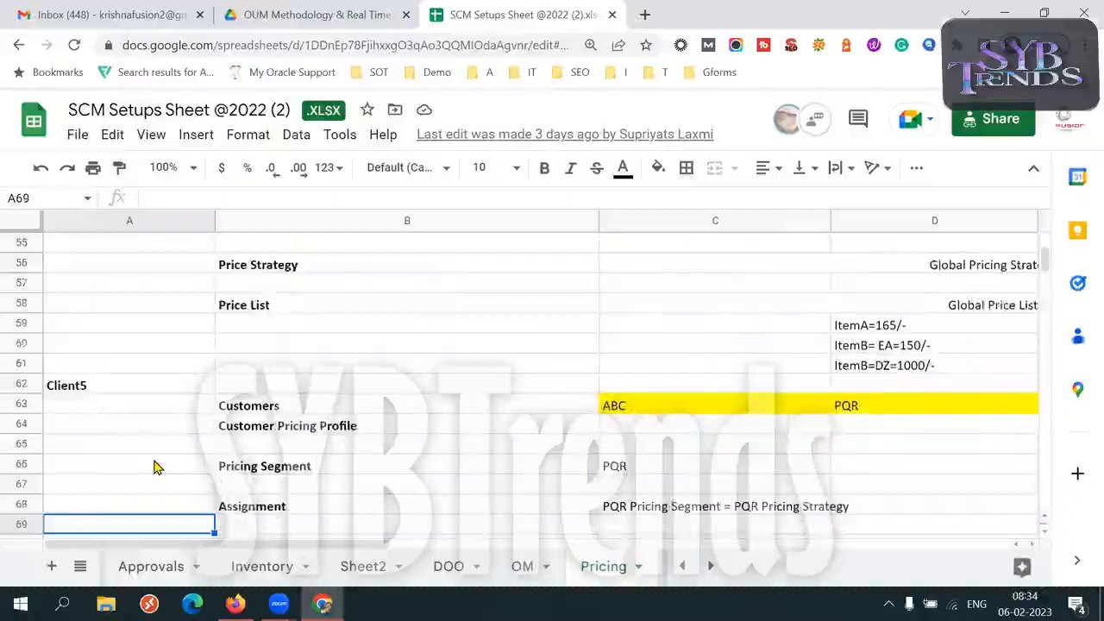
Return past the Client2 example and the customer type mappings to the Client6 heading in A13
key(Up)
key(Up)
key(Up)
key(Up)
key(Up)
key(Up)
key(Up)
key(Up)
key(Up)
key(Up)
key(Up)
key(Up)
key(Up)
key(Up)
key(Up)
key(Up)
key(Up)
key(Up)
key(Up)
key(Up)
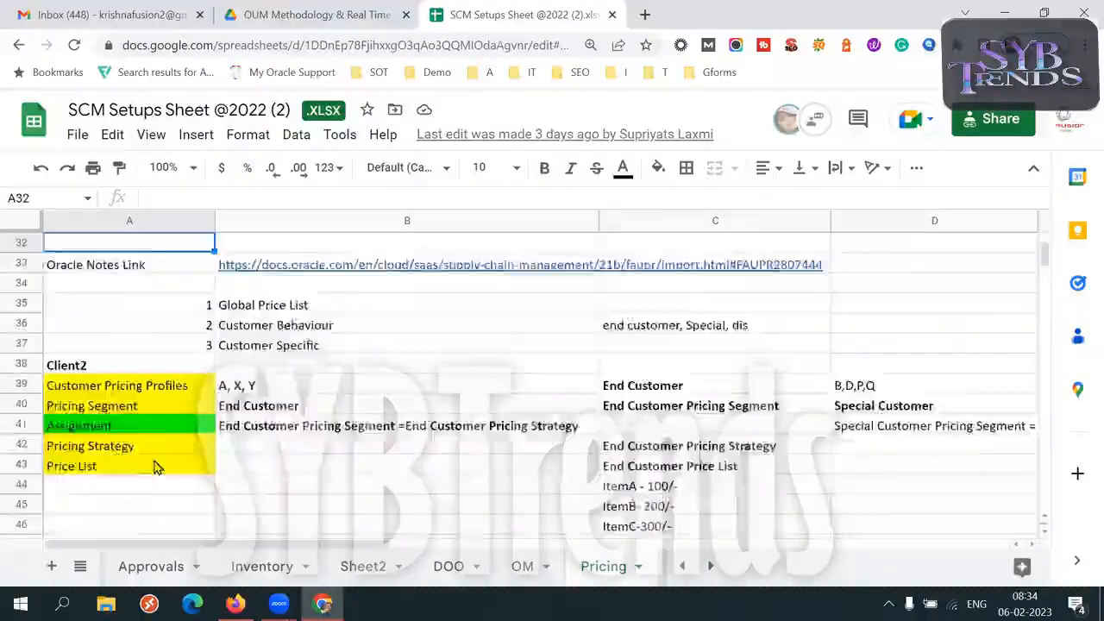
key(Up)
key(Up)
key(Up)
key(Up)
key(Up)
key(Up)
key(Up)
key(Up)
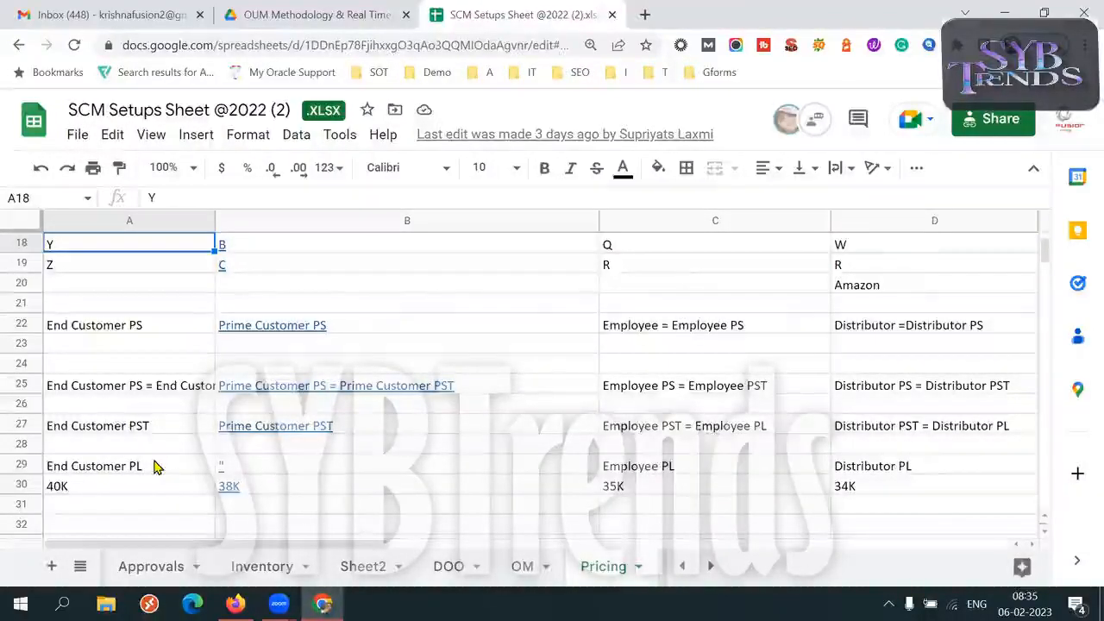
key(Up)
key(Up)
key(Up)
key(Up)
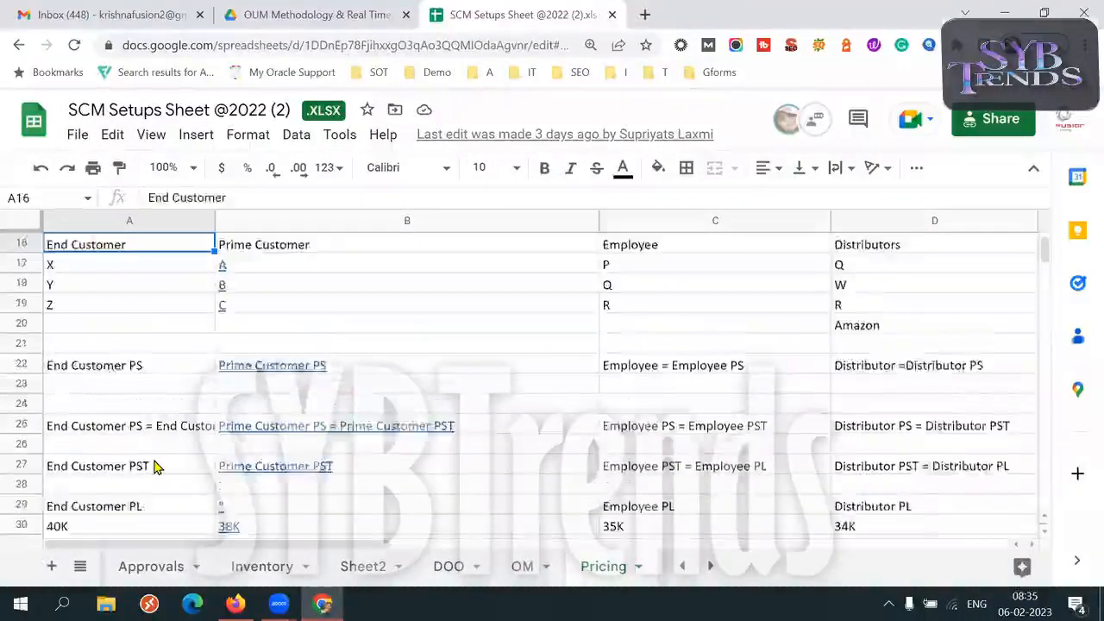
key(Up)
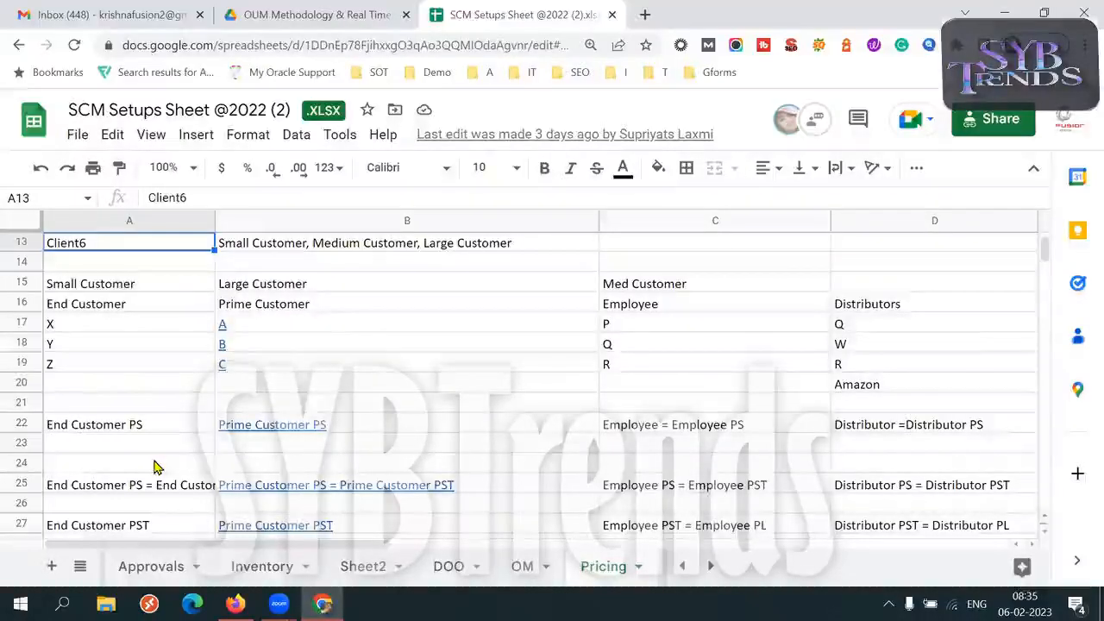
Delete row 16, which holds the End Customer, Prime Customer, Employee and Distributors headings
click(132, 310)
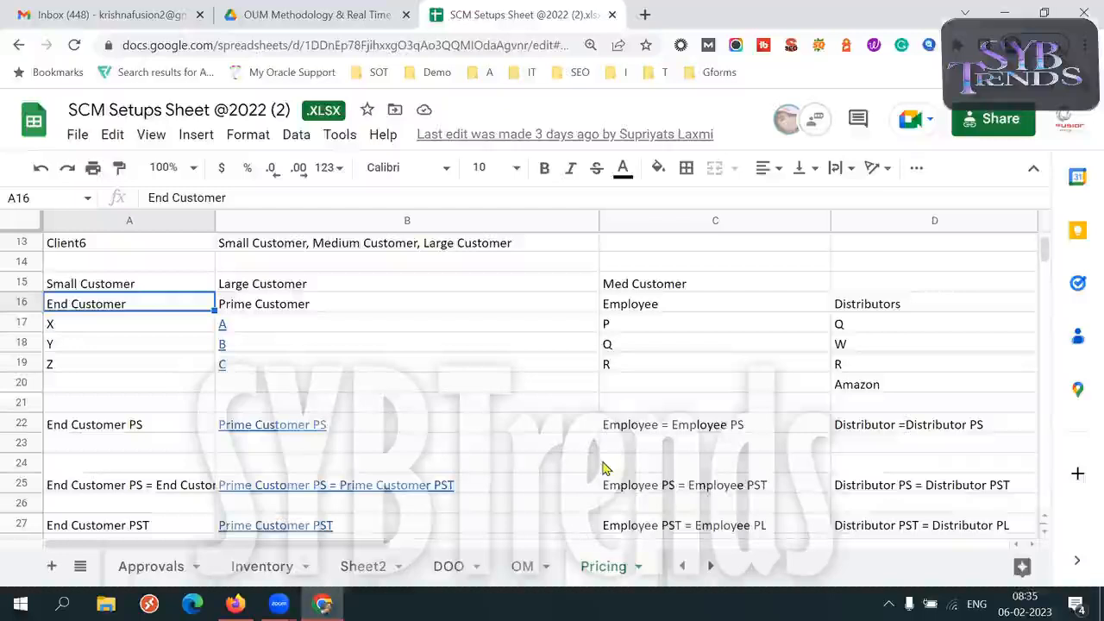
click(18, 302)
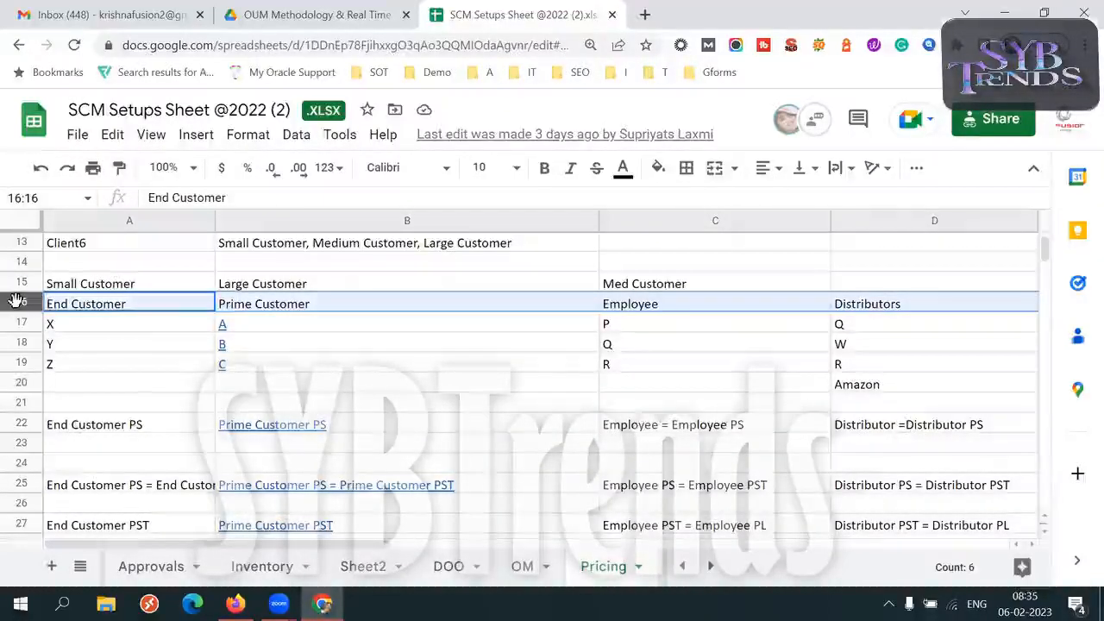
right_click(16, 302)
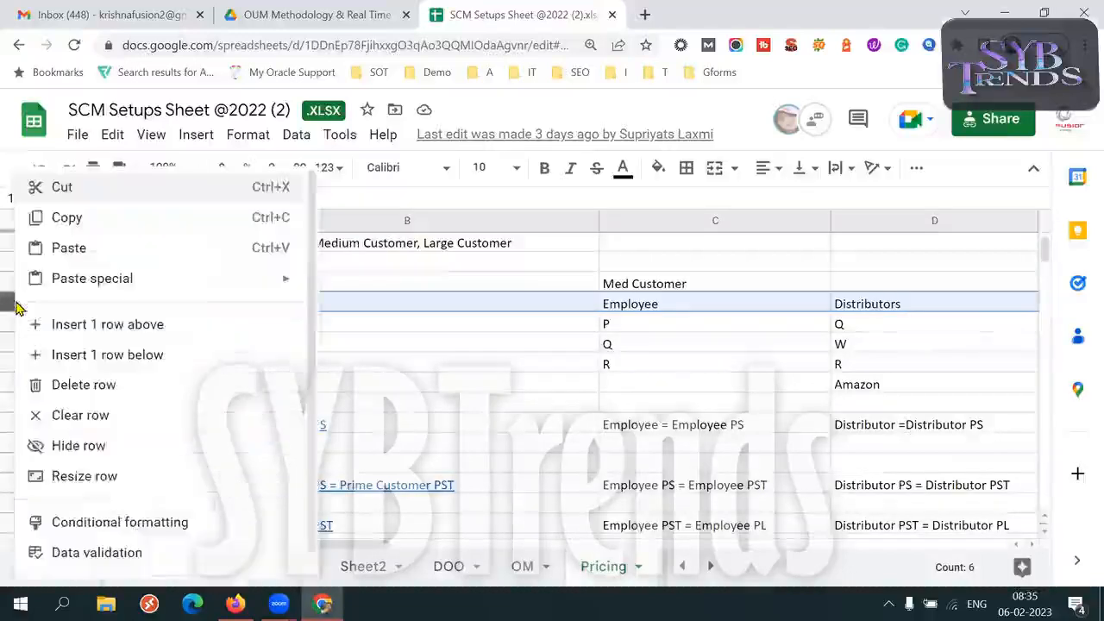
click(91, 385)
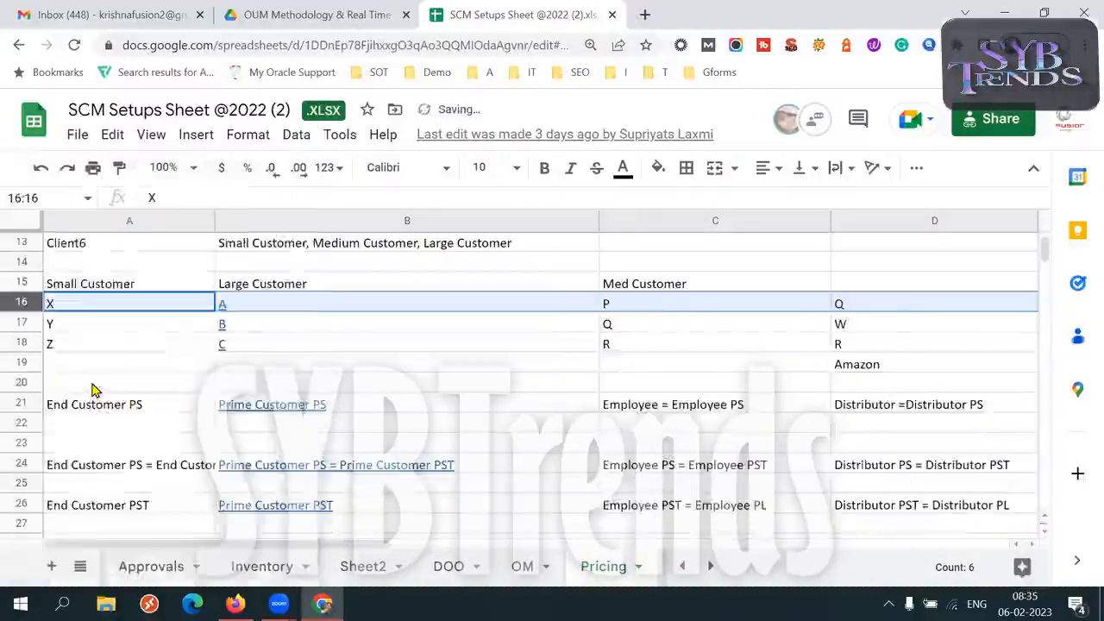
Examine the customer type mappings from the customer names to the prices in row 29, and return to the Client6 heading
click(126, 346)
key(Down)
key(Down)
key(Down)
key(Down)
key(Down)
key(Down)
key(Down)
key(Down)
key(Down)
key(Down)
key(Down)
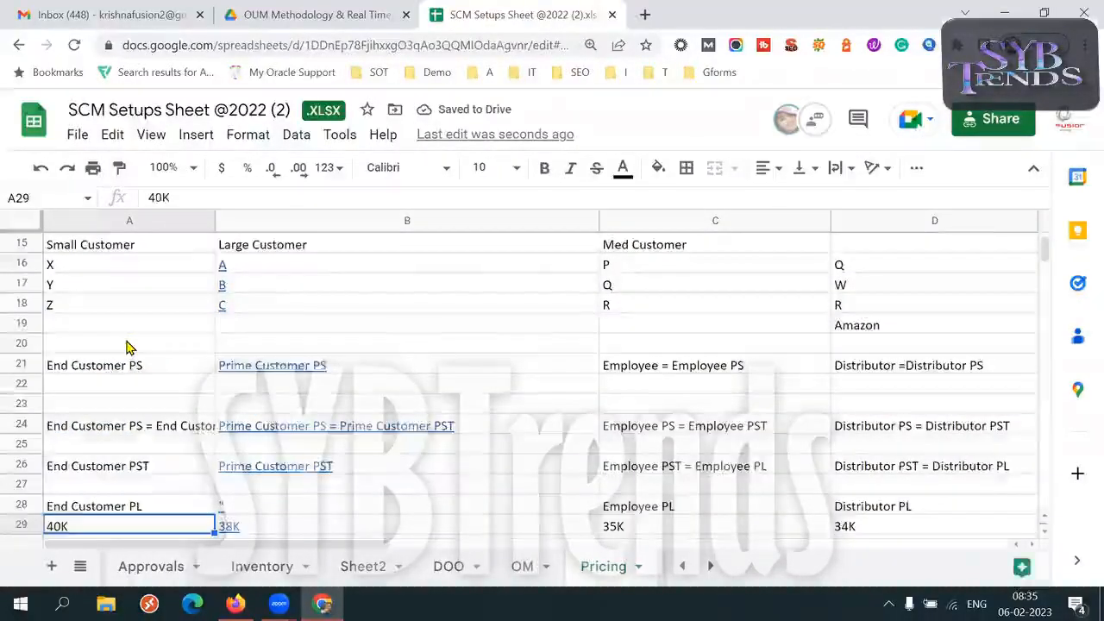
key(Up)
key(Up)
key(Up)
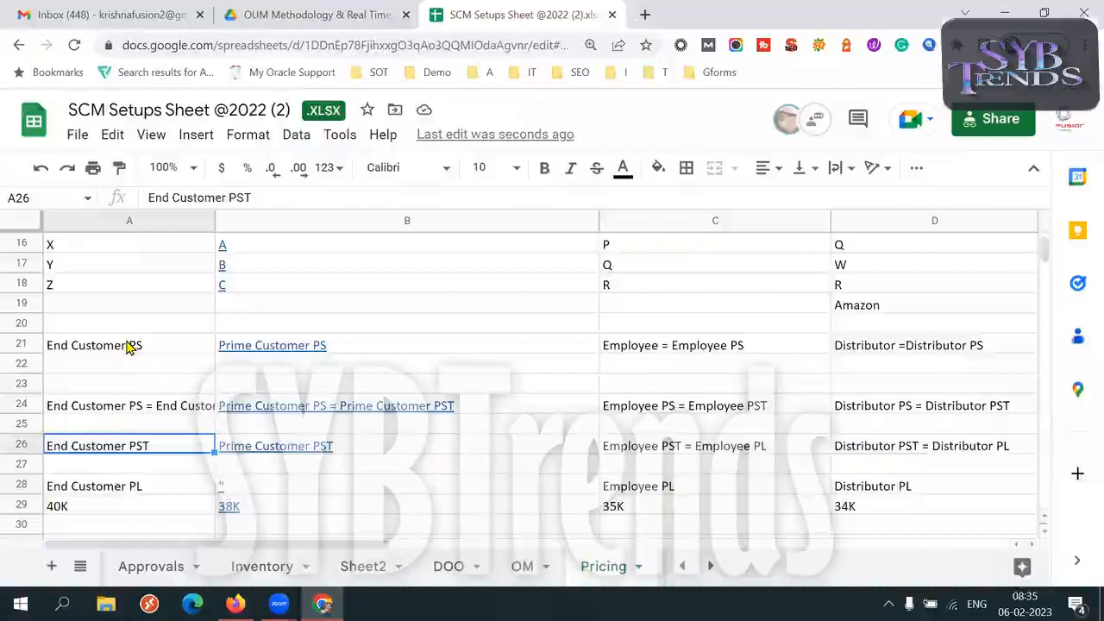
key(Up)
key(Up)
key(Up)
key(Up)
key(Up)
key(Up)
key(Up)
key(Up)
key(Up)
key(Up)
key(Up)
key(Up)
key(Up)
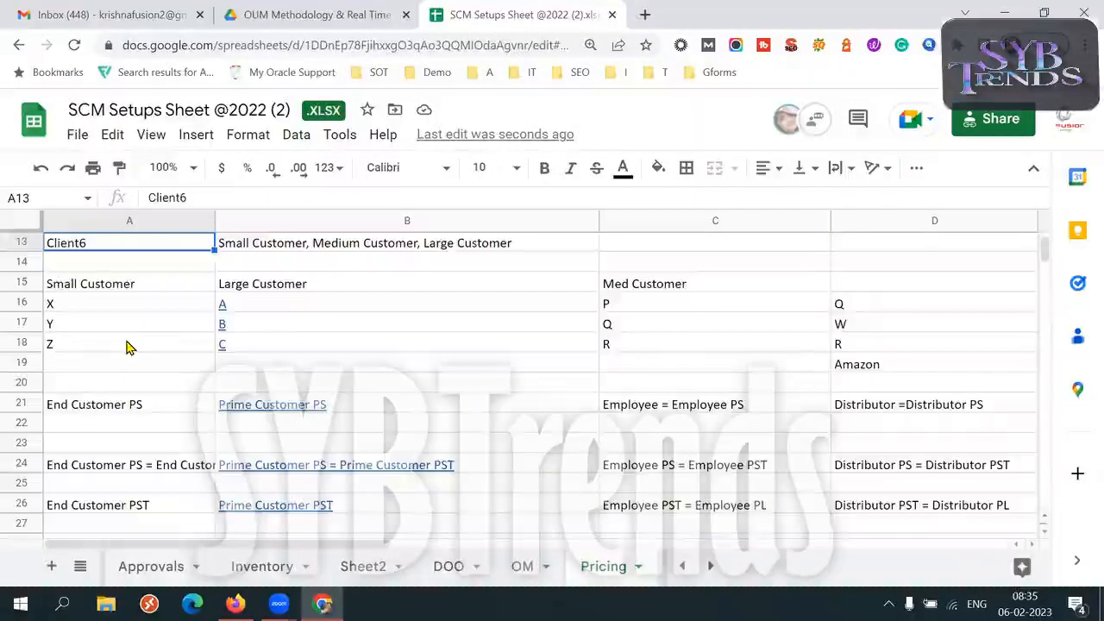
Reread the mapping rows down to the prices, and trace the price lists back through strategies and assignments to Employee PS in C21
key(Down)
key(Down)
key(Down)
key(Down)
key(Down)
key(Down)
key(Down)
key(Down)
key(Down)
key(Down)
key(Down)
key(Down)
key(Down)
key(Down)
key(Down)
key(Down)
key(Down)
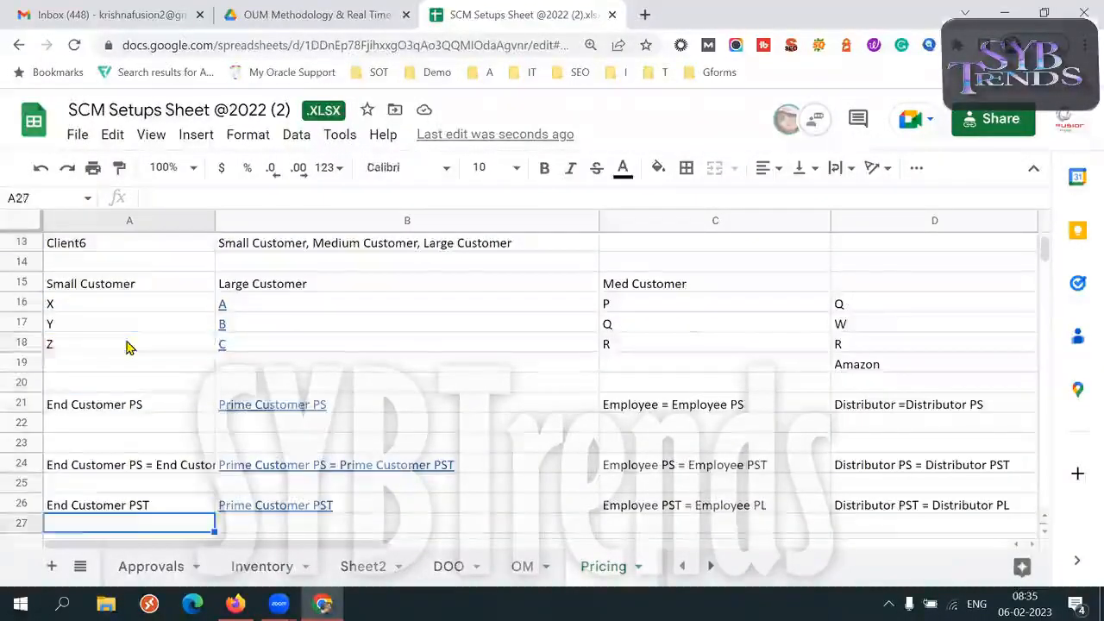
key(Down)
key(Down)
key(Up)
key(Up)
key(Up)
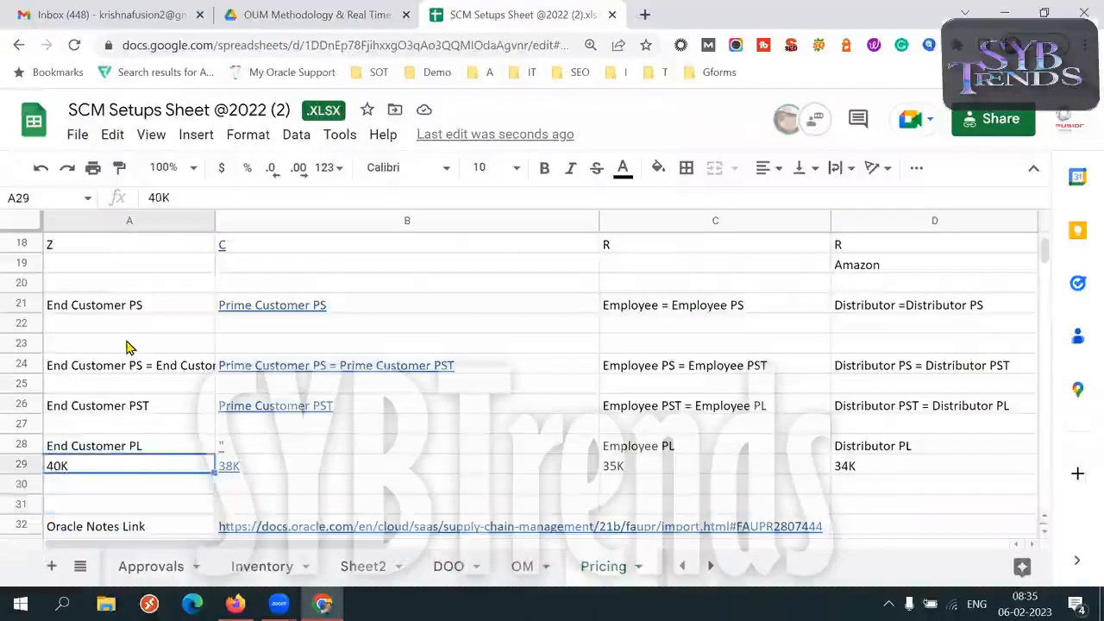
key(Up)
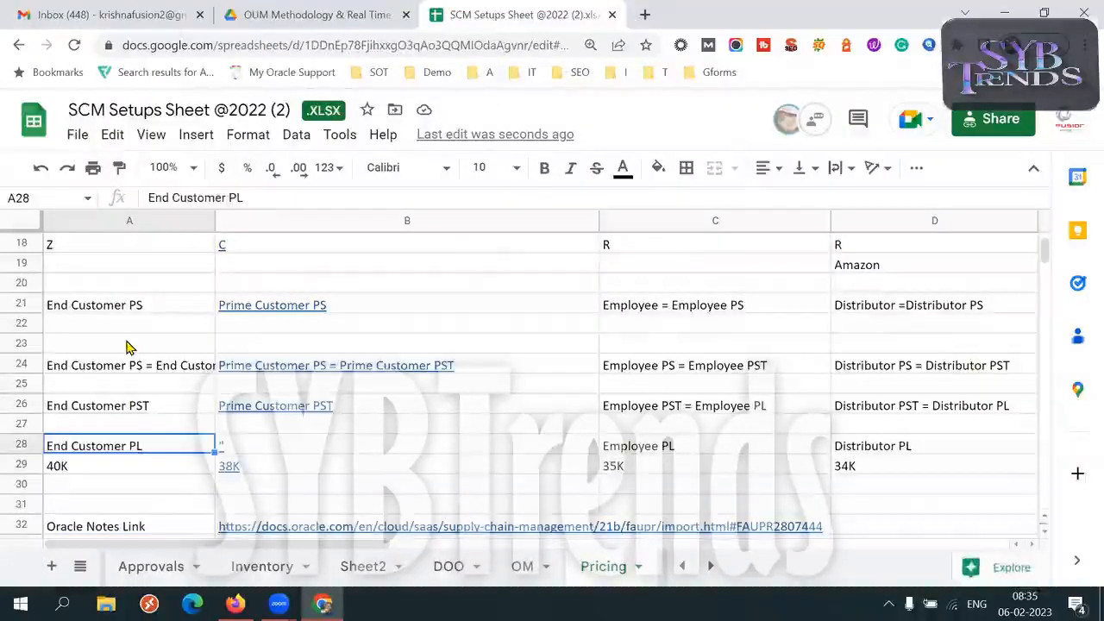
click(664, 446)
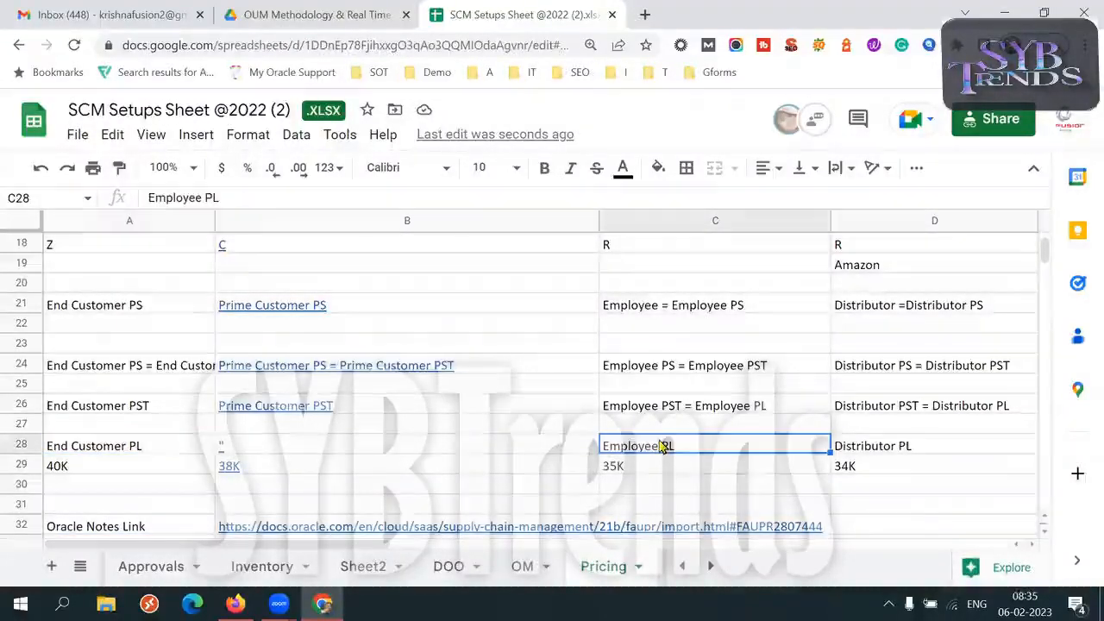
click(126, 407)
click(682, 413)
click(880, 412)
click(744, 371)
click(698, 311)
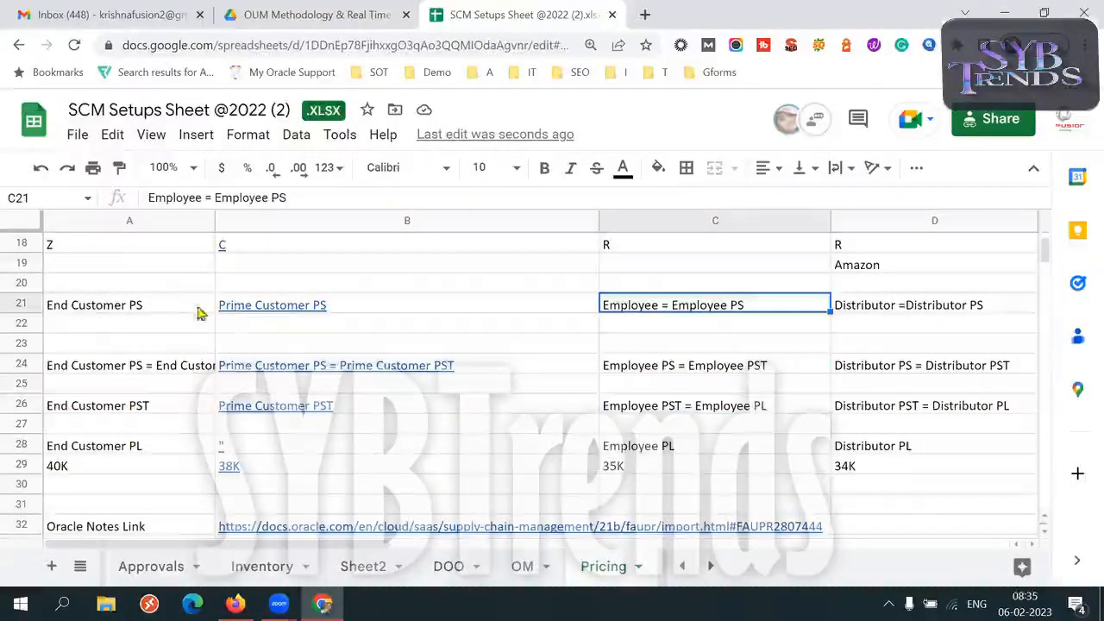
Examine column A from End Customer PS in A21 up to the Client5 scenario in A12
click(123, 307)
key(Up)
key(Up)
key(Up)
key(Up)
key(Up)
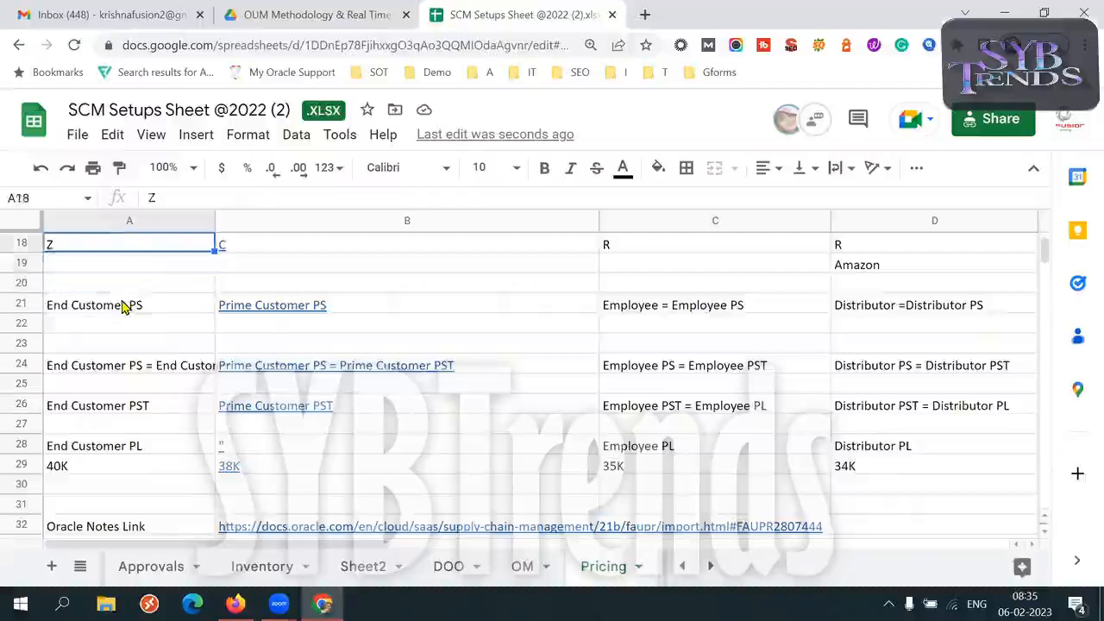
key(Up)
key(Up)
key(Up)
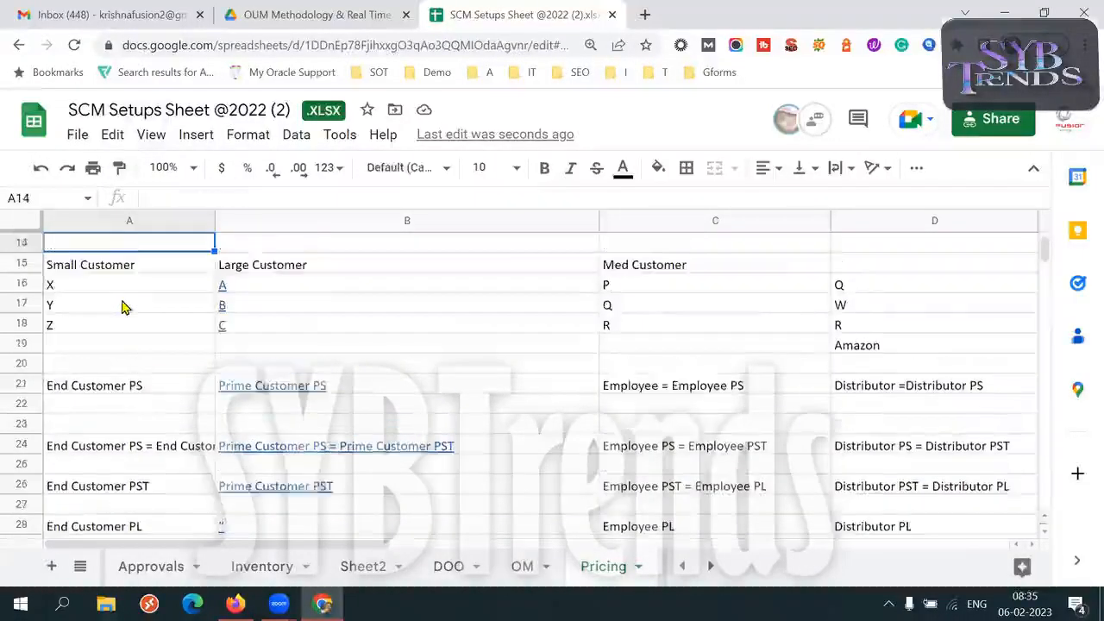
key(Up)
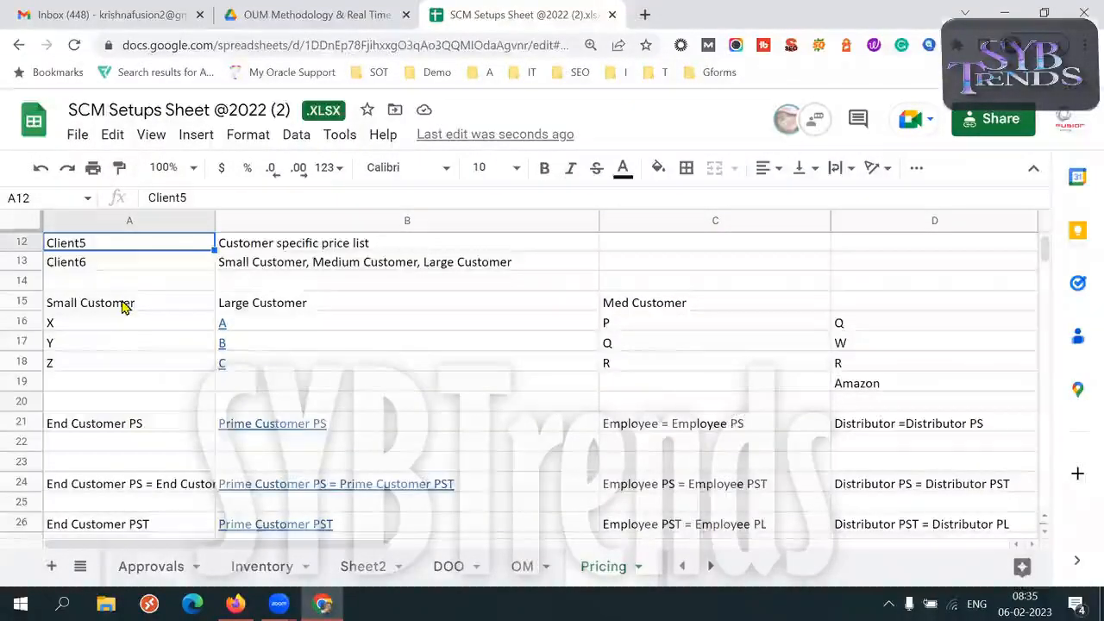
Delete rows 15 to 31 containing the customer type columns and their pricing mappings
click(21, 301)
key(shift+Down)
key(shift+Down)
key(shift+Down)
key(shift+Down)
key(shift+Down)
key(shift+Down)
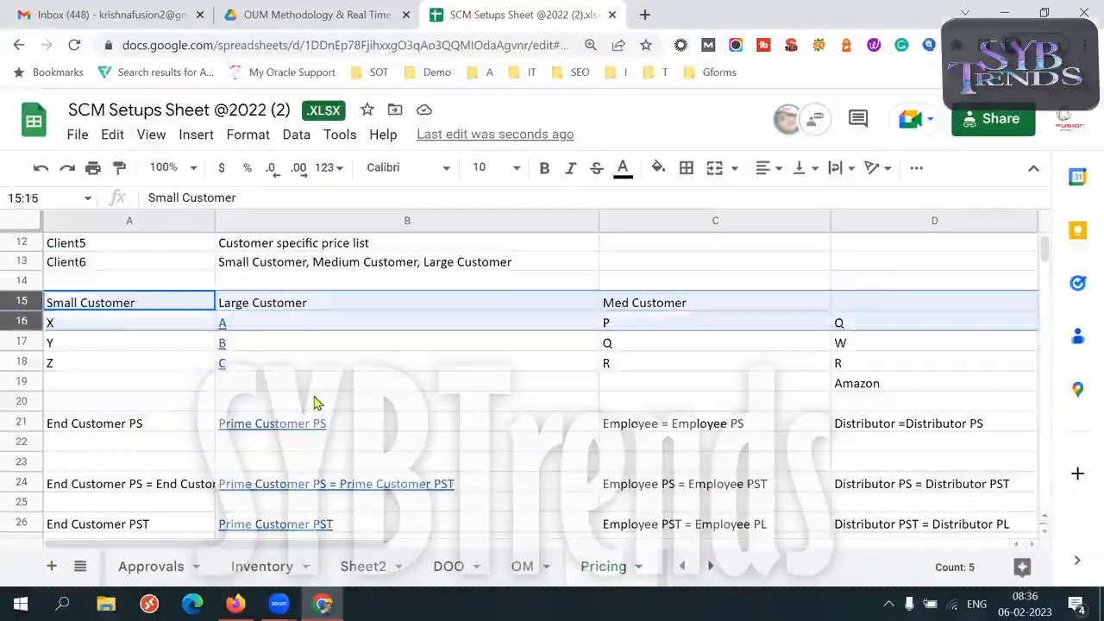
key(shift+Down)
key(shift+Down)
key(shift+Down)
key(shift+Down)
key(shift+Down)
key(shift+Down)
key(shift+Down)
key(shift+Down)
key(shift+Down)
key(shift+Down)
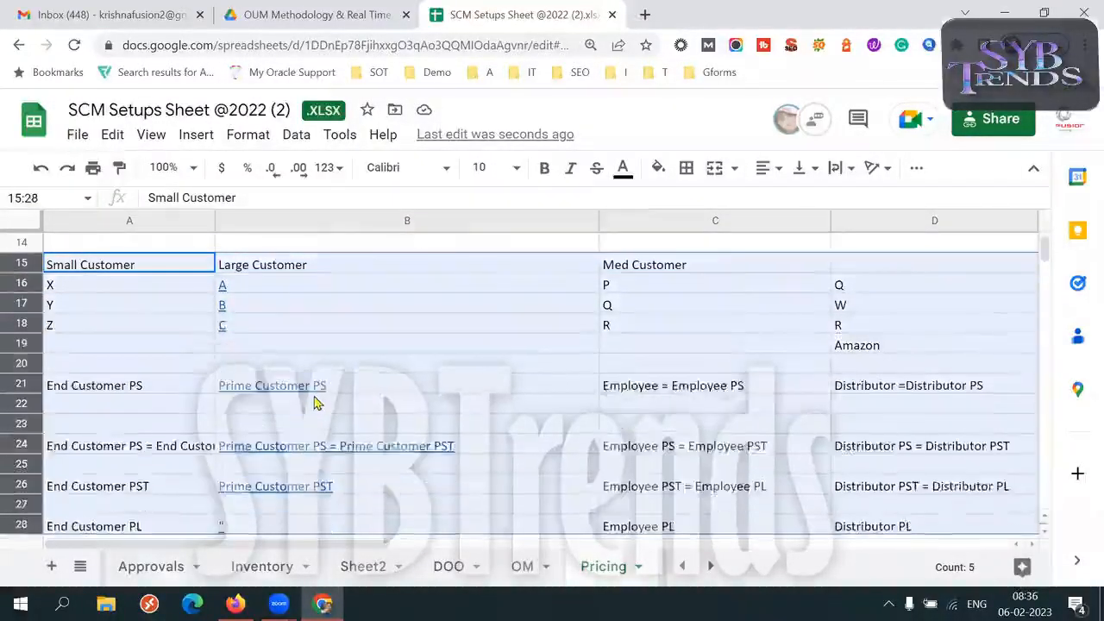
scroll(316, 403, down, 1)
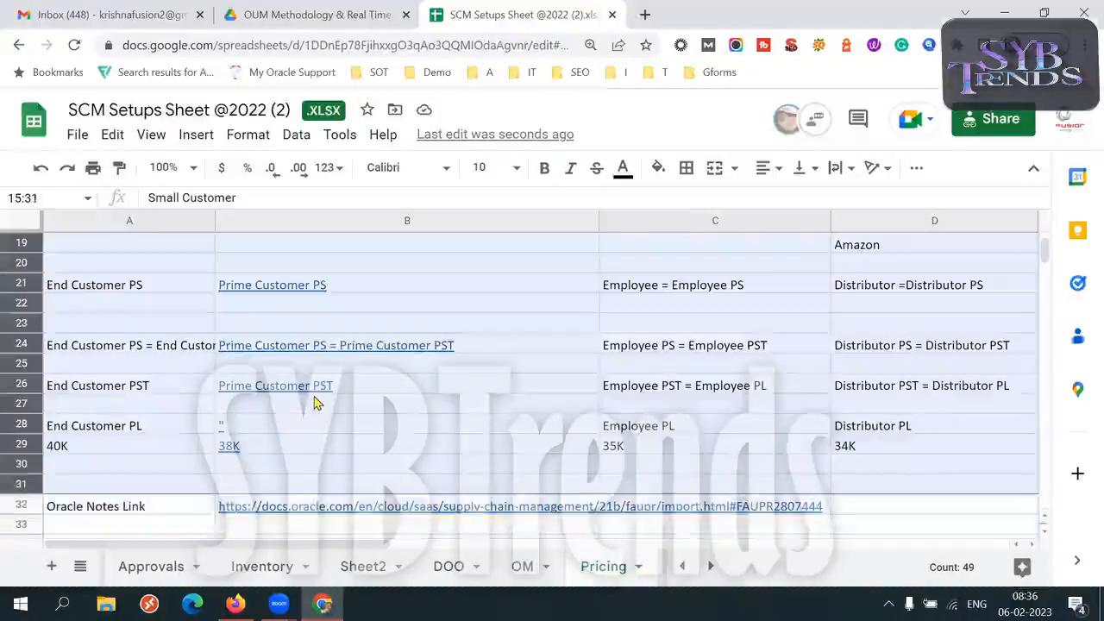
right_click(316, 403)
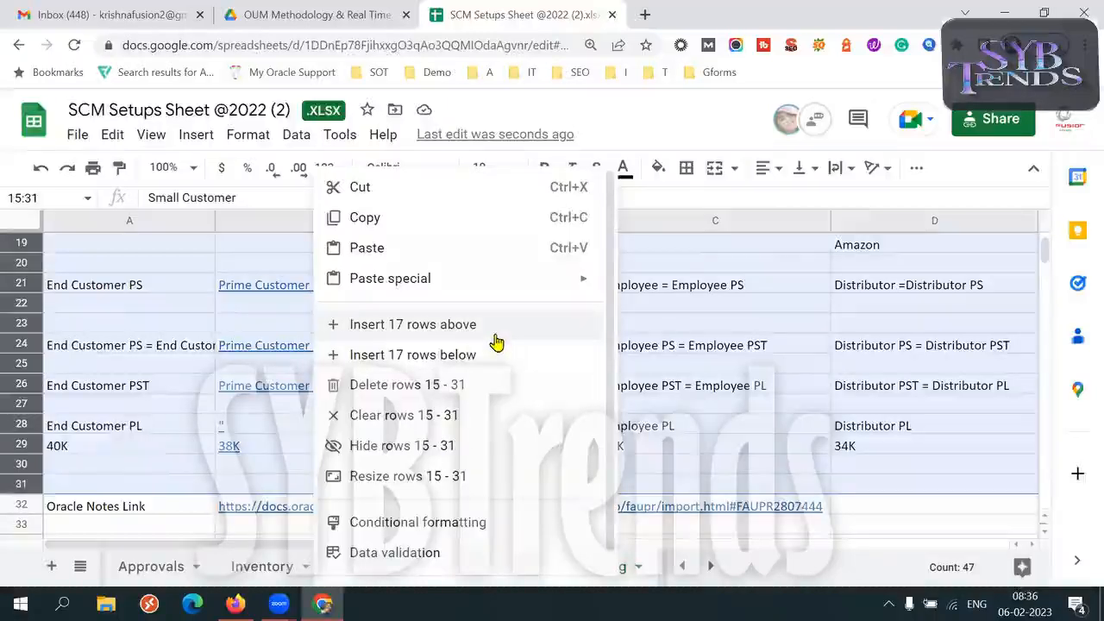
click(439, 385)
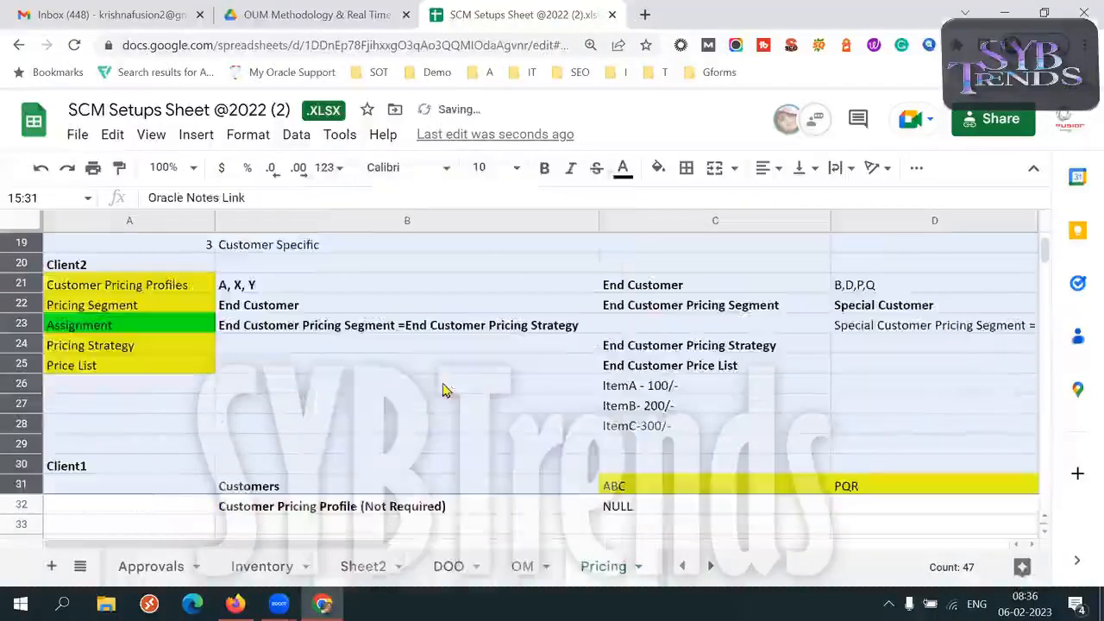
Look over the remaining client examples down to Scenario5, and undo the deletion of rows 15 to 31
click(170, 412)
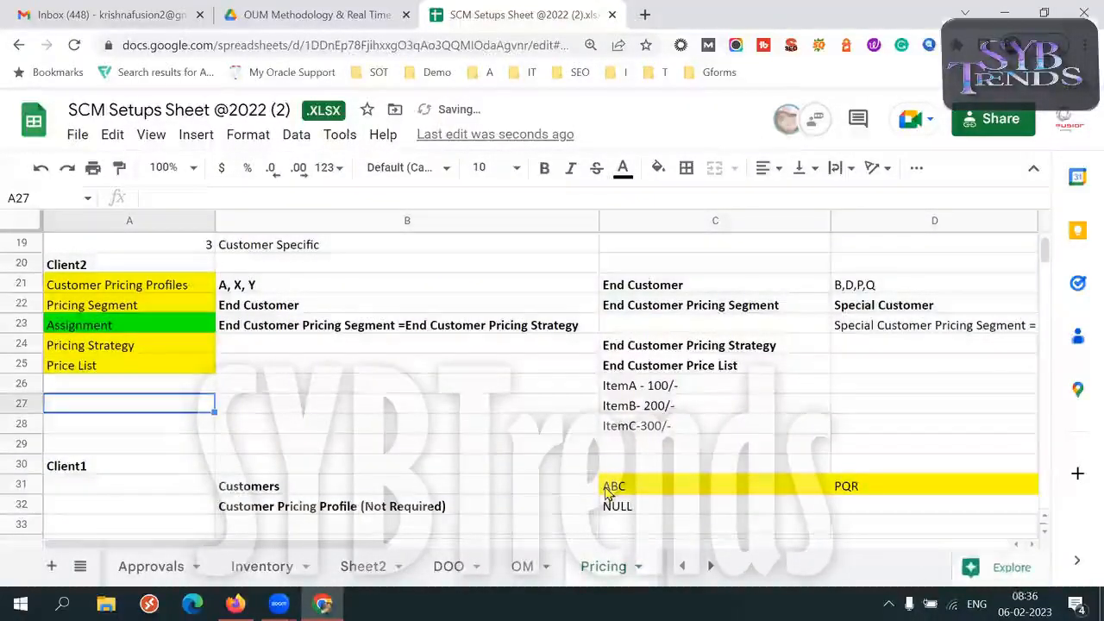
key(Down)
key(Down)
key(Down)
key(Down)
key(Down)
key(Down)
key(Down)
key(Down)
key(Down)
key(Down)
key(Down)
key(Down)
key(Down)
key(Down)
key(Down)
key(Down)
key(Down)
key(Down)
key(Down)
key(Down)
key(Down)
key(Down)
key(Down)
key(Down)
key(Down)
key(Down)
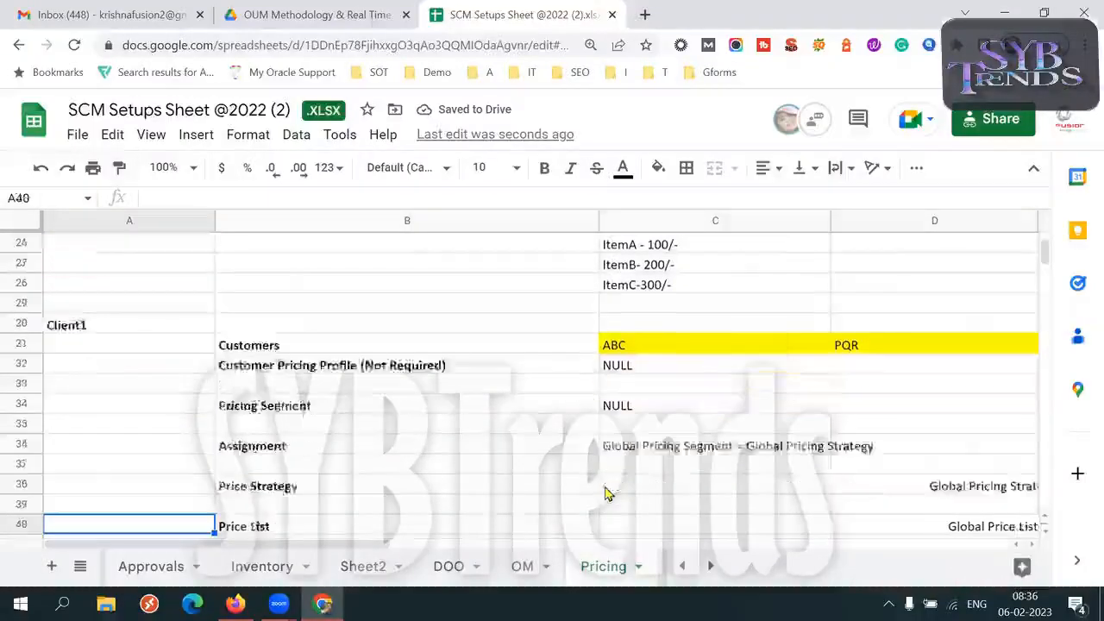
key(Down)
key(Down)
key(Down)
key(Down)
key(Down)
key(Down)
key(Down)
key(Down)
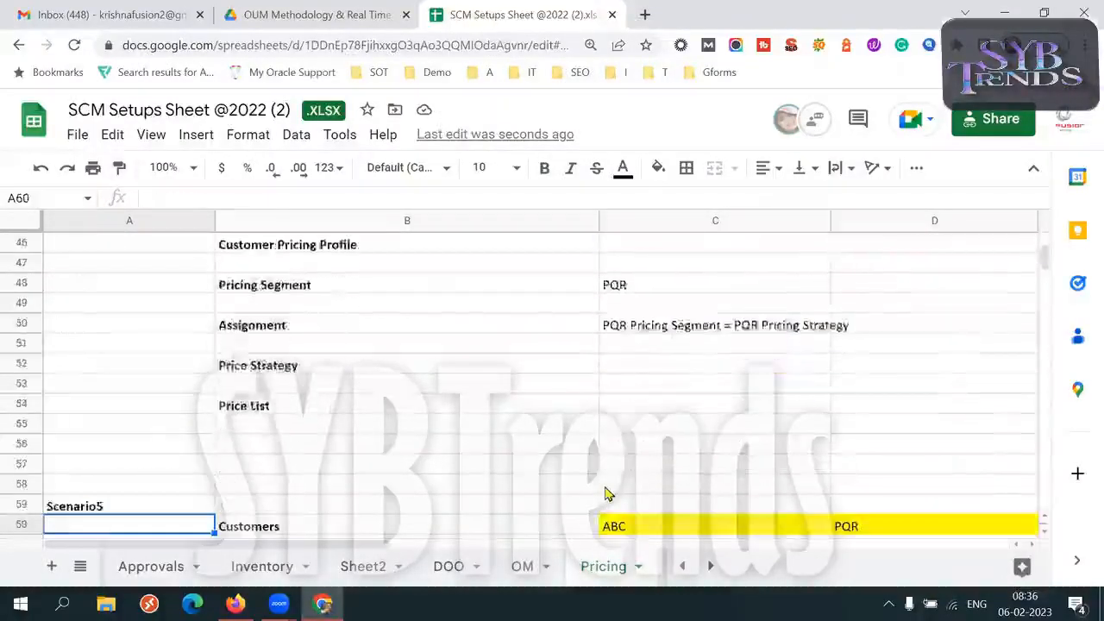
key(ctrl+z)
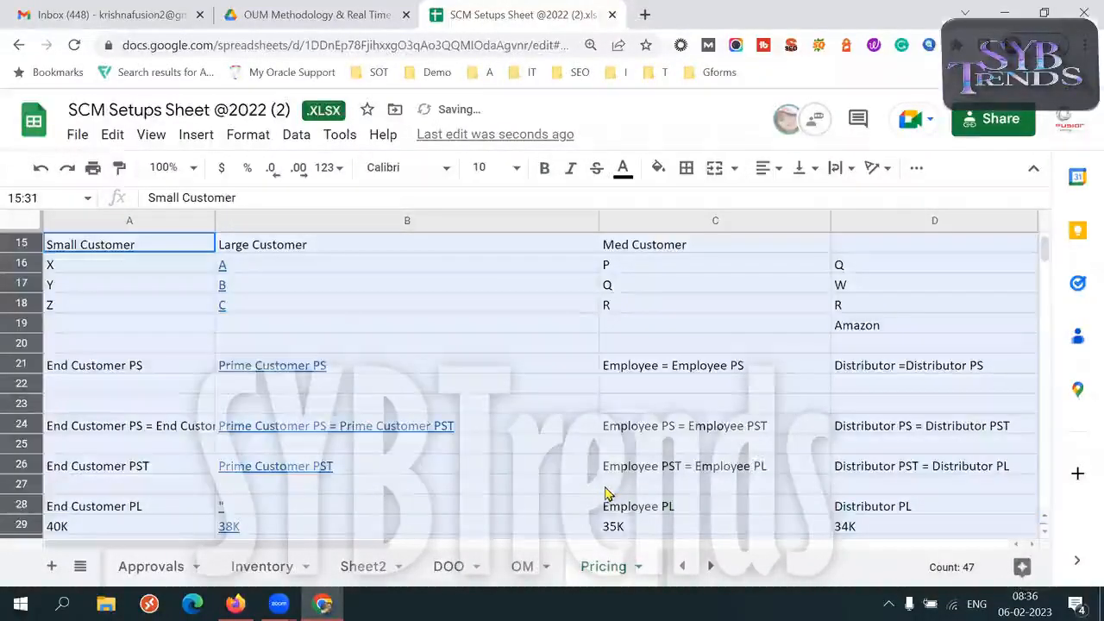
Examine the Client2 and Client1 pricing examples down to the Client1 item prices at row 60
key(Down)
key(Down)
key(Down)
key(Down)
key(Down)
key(Down)
key(Down)
key(Down)
key(Down)
key(Down)
key(Down)
key(Down)
key(Down)
key(Down)
key(Down)
key(Down)
key(Down)
key(Down)
key(Down)
key(Down)
key(Down)
key(Down)
key(Down)
key(Down)
key(Down)
key(Down)
key(Down)
key(Down)
key(Down)
key(Down)
key(Down)
key(Down)
key(Down)
key(Down)
key(Down)
key(Down)
key(Down)
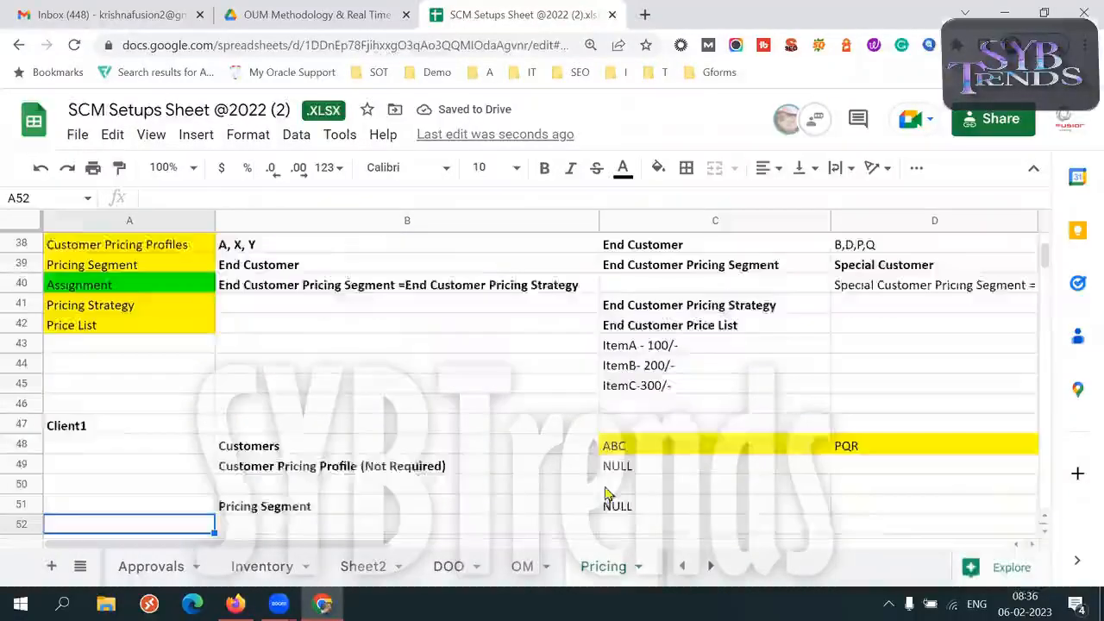
key(Down)
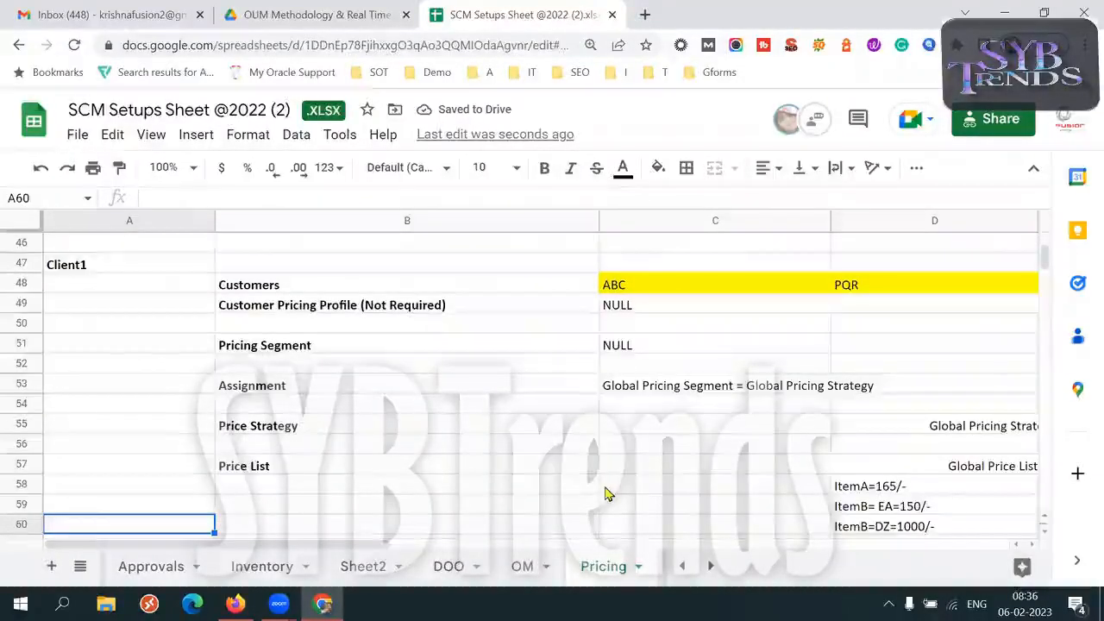
Recheck the Client1 example from its Pricing Segment row, and continue to the Pricing Segment row of Client5
key(Up)
key(Up)
key(Up)
key(Up)
key(Up)
key(Up)
key(Up)
key(Up)
key(Up)
key(Up)
key(Up)
key(Up)
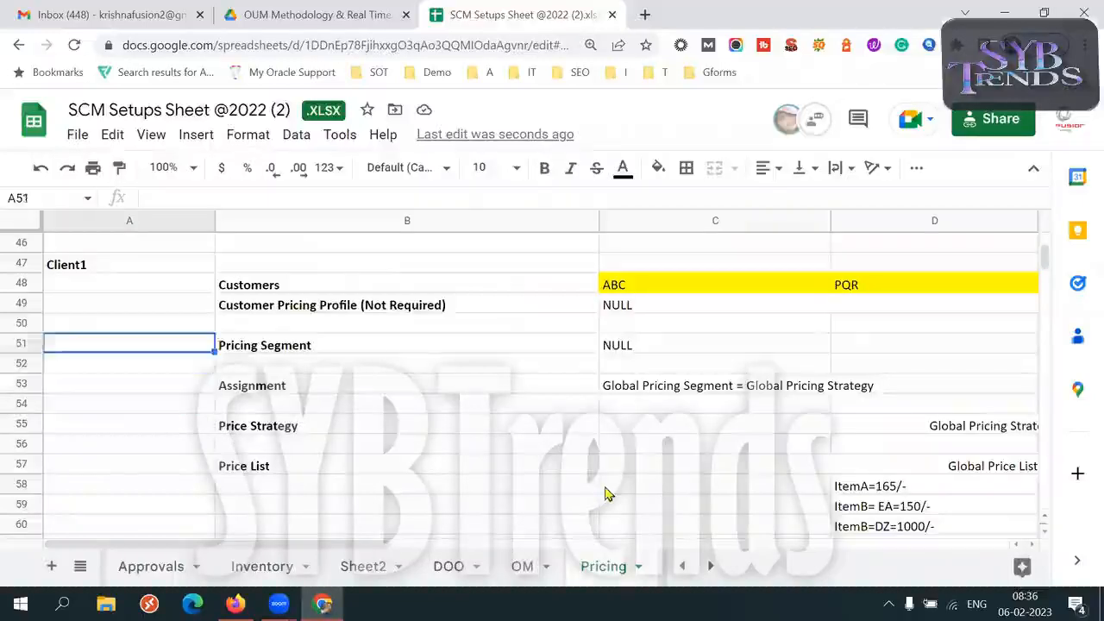
key(Down)
key(Down)
Look over the remaining pricing examples from Client5 through Scenario5 and Scenario3 (BU Based Pricing), down to the empty rows around row 108
key(Down)
key(Down)
key(Down)
key(Down)
key(Down)
key(Down)
key(Down)
key(Down)
key(Down)
key(Down)
key(Down)
key(Down)
key(Down)
key(Down)
key(Down)
key(Down)
key(Down)
key(Down)
key(Down)
key(Down)
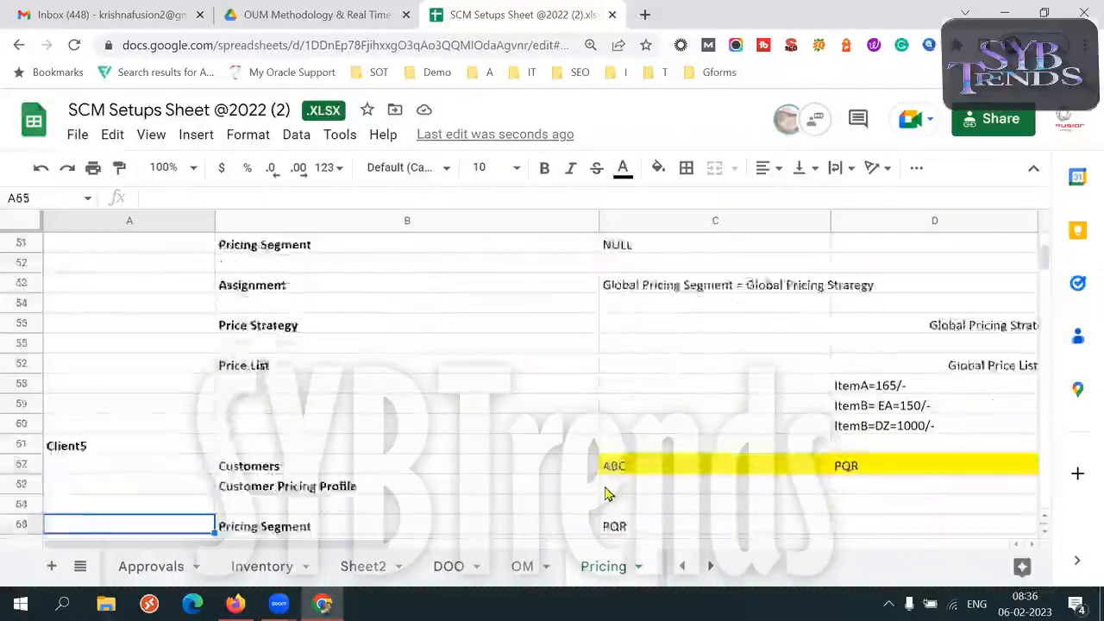
key(Up)
key(Up)
key(Up)
key(Up)
key(Up)
key(Up)
key(Up)
key(Up)
key(Up)
key(Up)
key(Up)
key(Up)
key(Up)
key(Up)
key(Up)
key(Up)
key(Up)
key(Down)
key(Down)
key(Down)
key(Down)
key(Down)
key(Down)
key(Down)
key(Down)
key(Down)
key(Down)
key(Down)
key(Down)
key(Down)
key(Down)
key(Down)
key(Down)
key(Down)
key(Down)
key(Down)
key(Down)
key(Down)
key(Down)
key(Down)
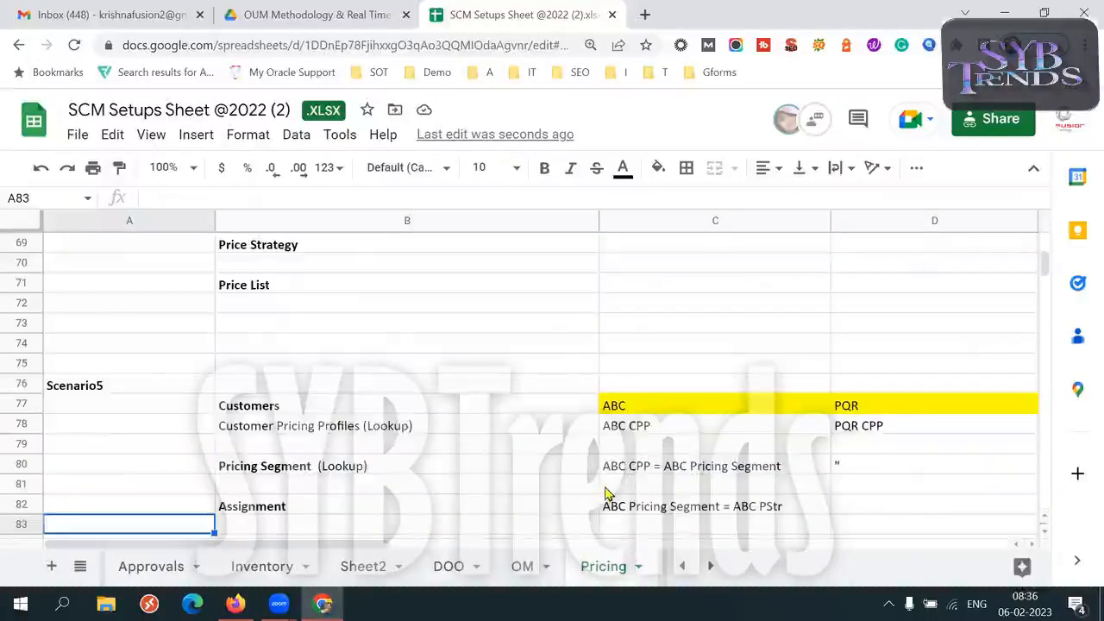
key(Down)
key(Down)
key(Down)
key(Down)
key(Down)
key(Down)
key(Down)
key(Down)
key(Down)
key(Down)
key(Down)
key(Down)
key(Down)
key(Down)
key(Down)
key(Down)
key(Down)
key(Down)
key(Down)
key(Down)
key(Down)
key(Down)
key(Down)
key(Down)
key(Down)
key(Down)
key(Down)
key(Down)
key(Down)
key(Down)
key(Down)
key(Down)
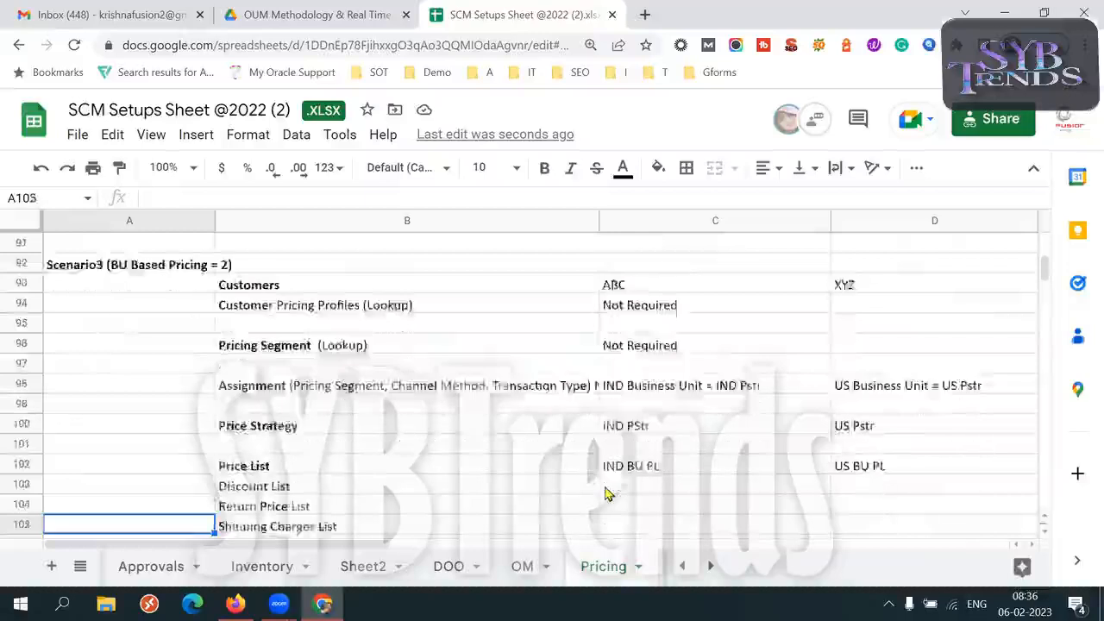
key(Up)
key(Up)
key(Up)
key(Up)
key(Up)
key(Up)
key(Up)
key(Up)
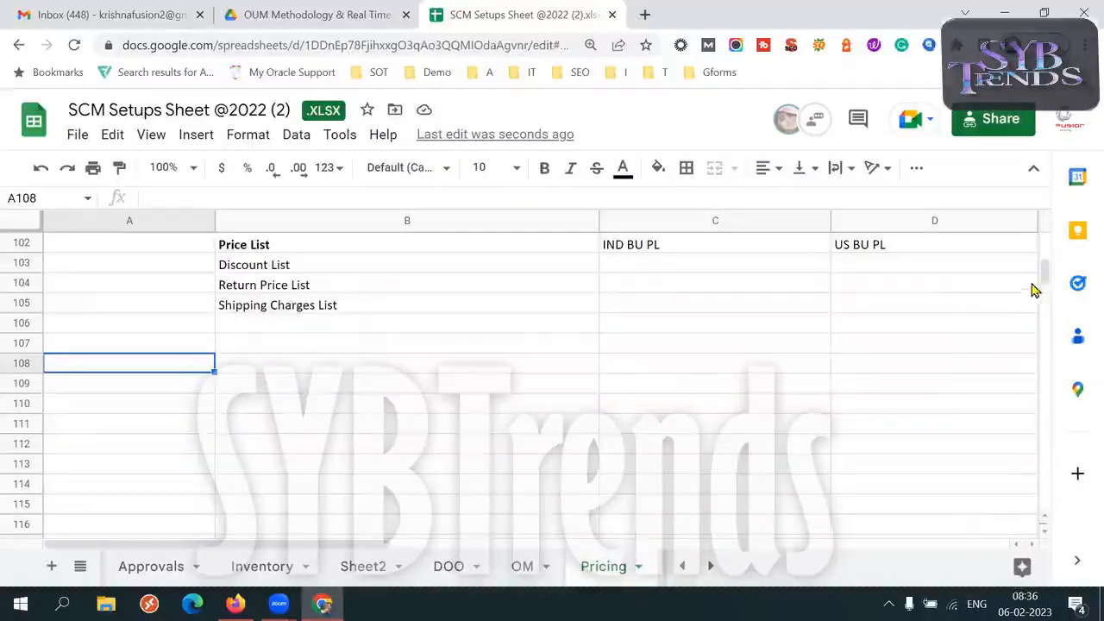
Copy the Client2+5 label and its customer types description from cells A9:B9
drag(1046, 282, 1045, 246)
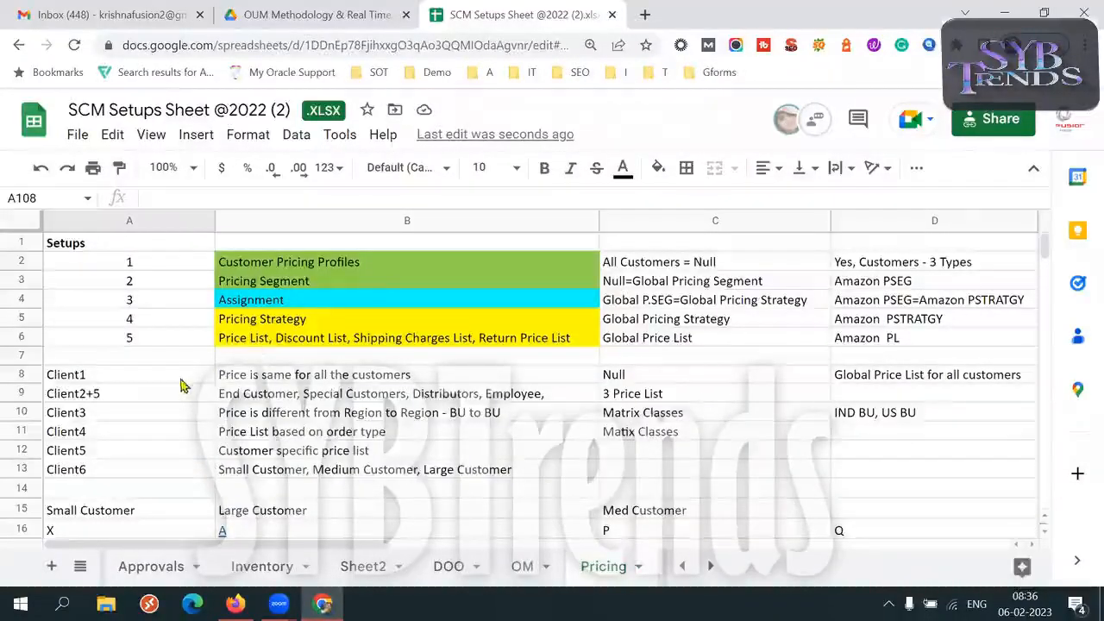
click(105, 398)
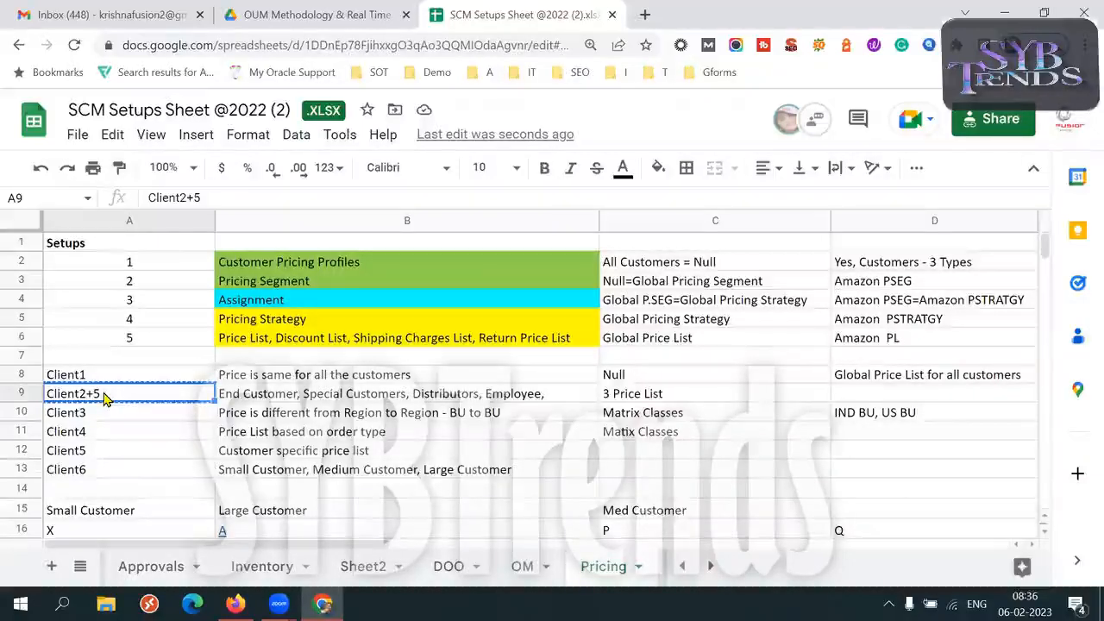
drag(129, 262, 138, 341)
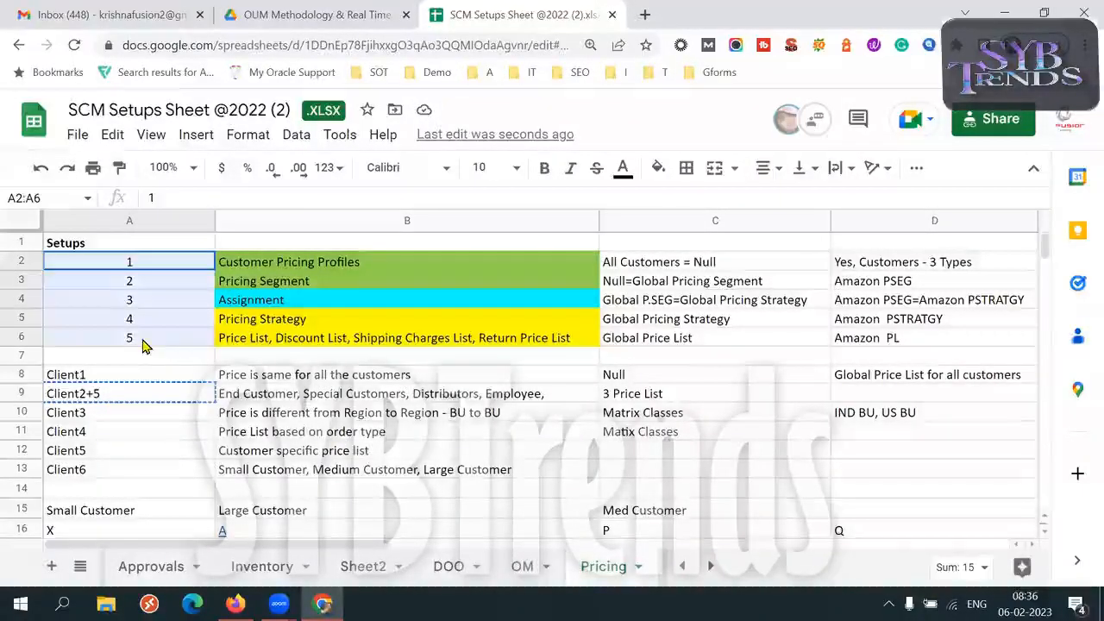
click(169, 397)
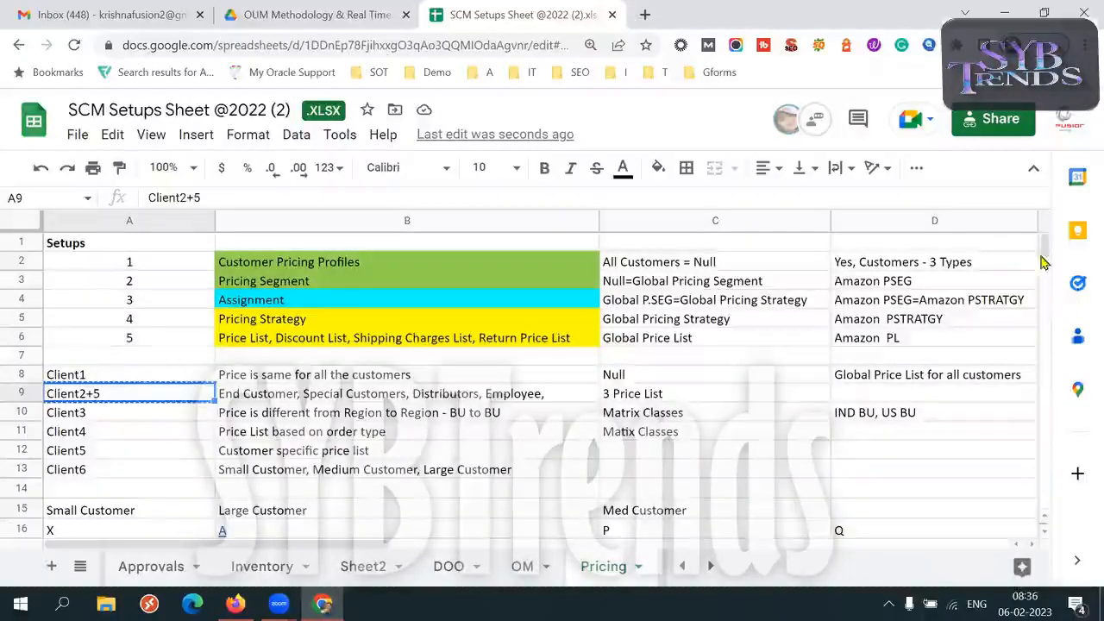
shift+click(535, 397)
key(ctrl+c)
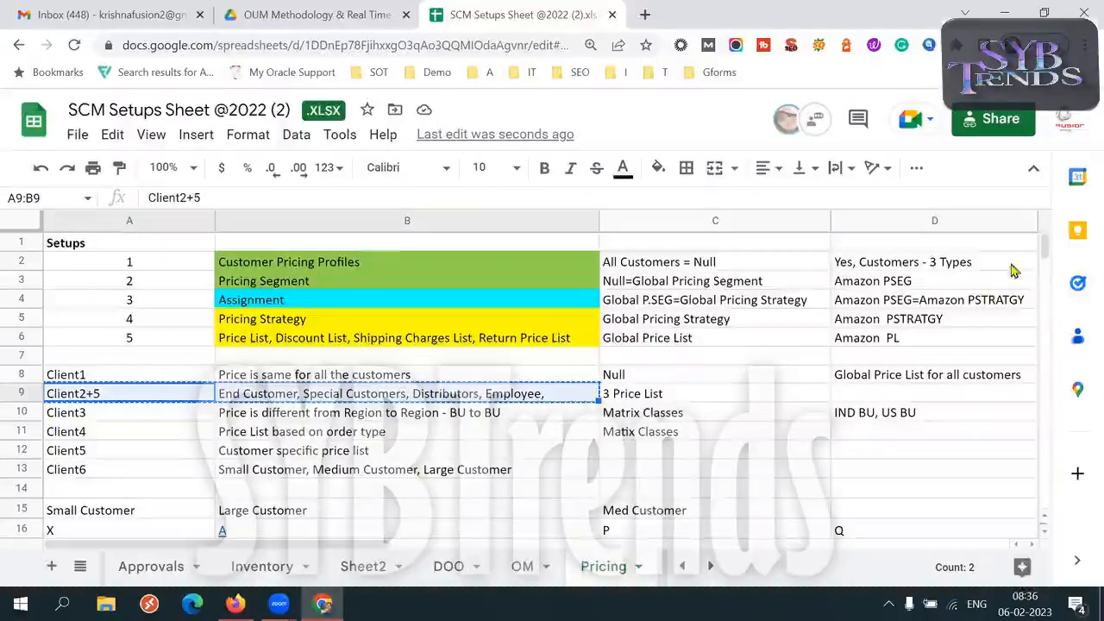
Paste the copied Client2+5 cells into A108:B108, below the last scenario, and fill them with yellow
drag(1042, 243, 1039, 288)
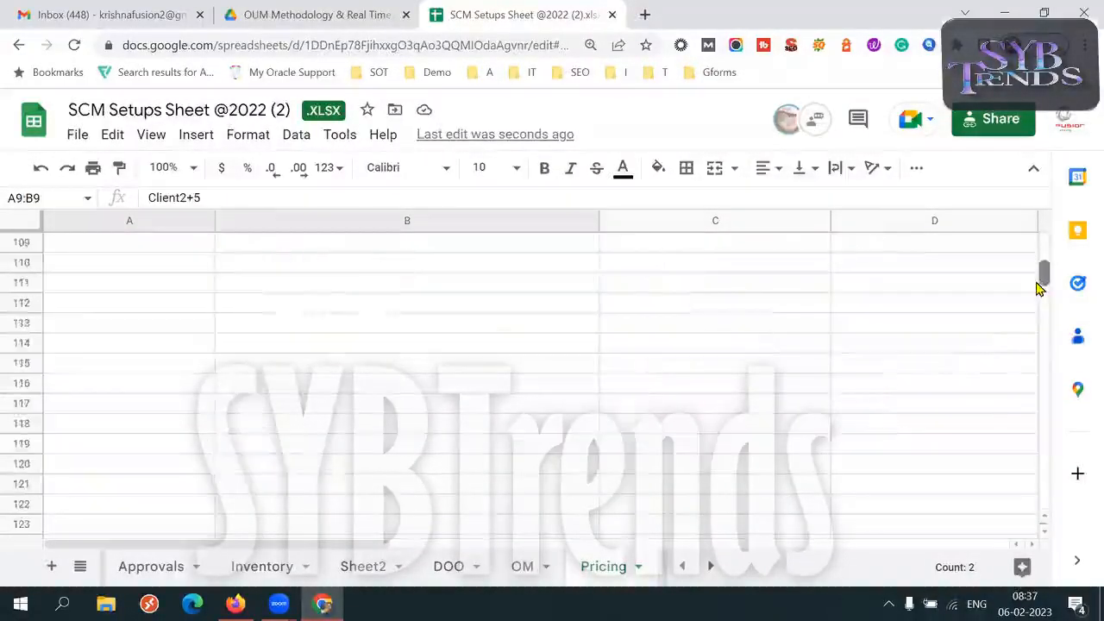
click(136, 294)
key(Up)
key(Up)
key(Up)
key(Up)
key(Up)
key(Up)
key(Down)
key(Down)
key(Down)
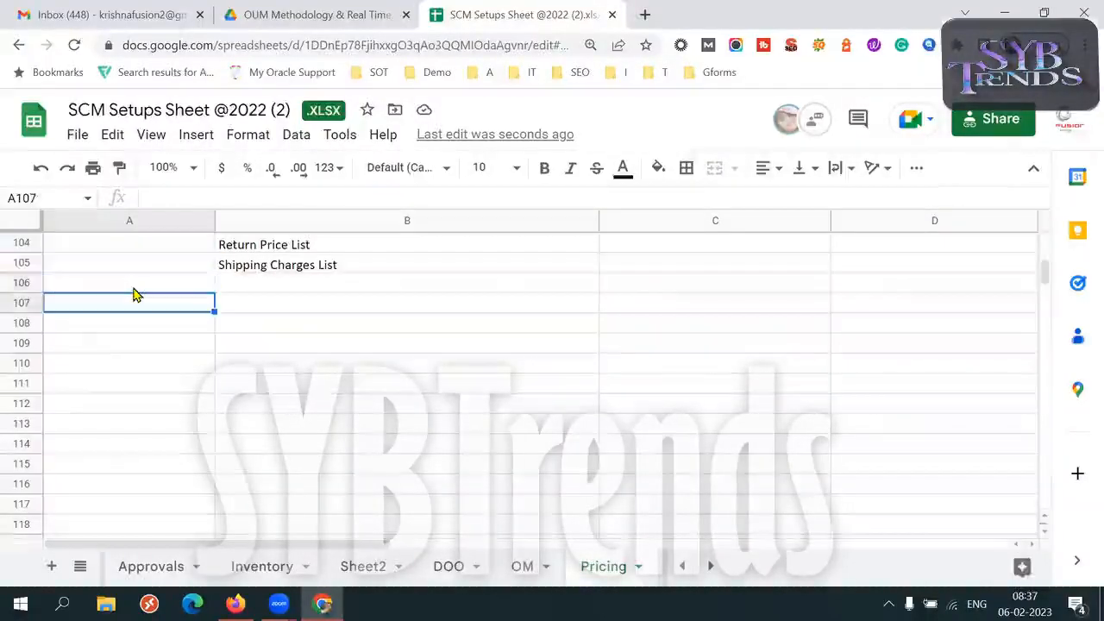
key(ctrl+v)
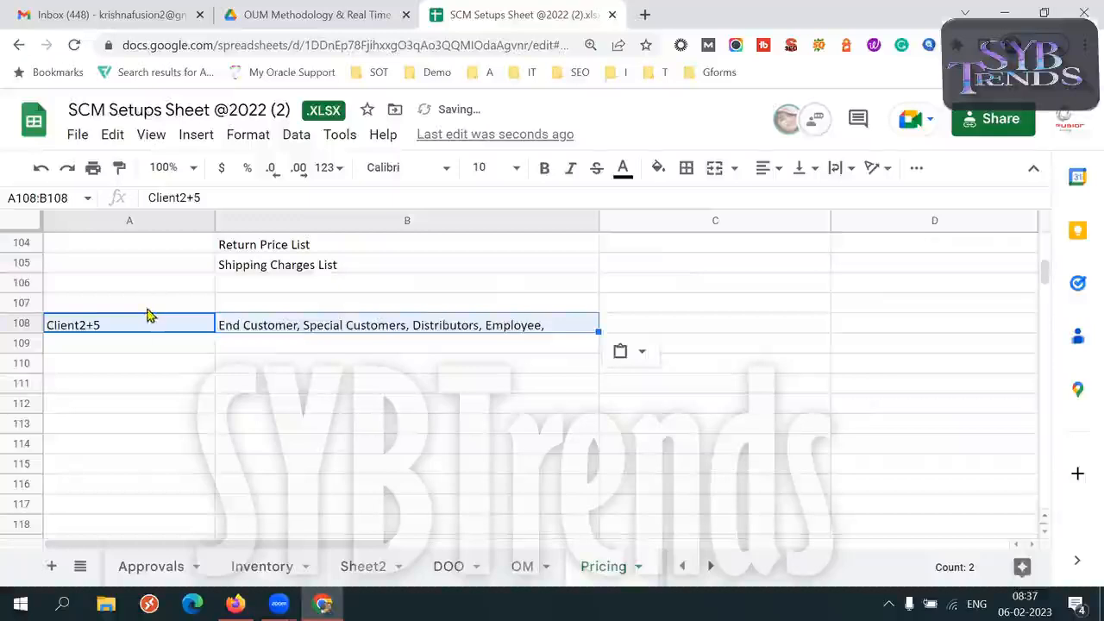
click(657, 167)
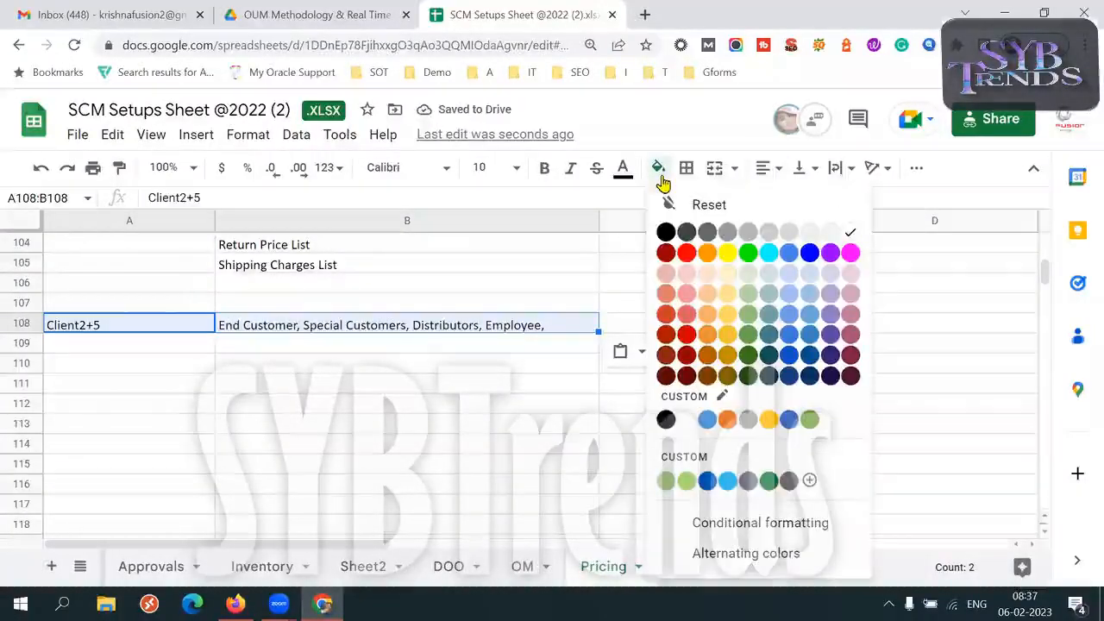
click(728, 252)
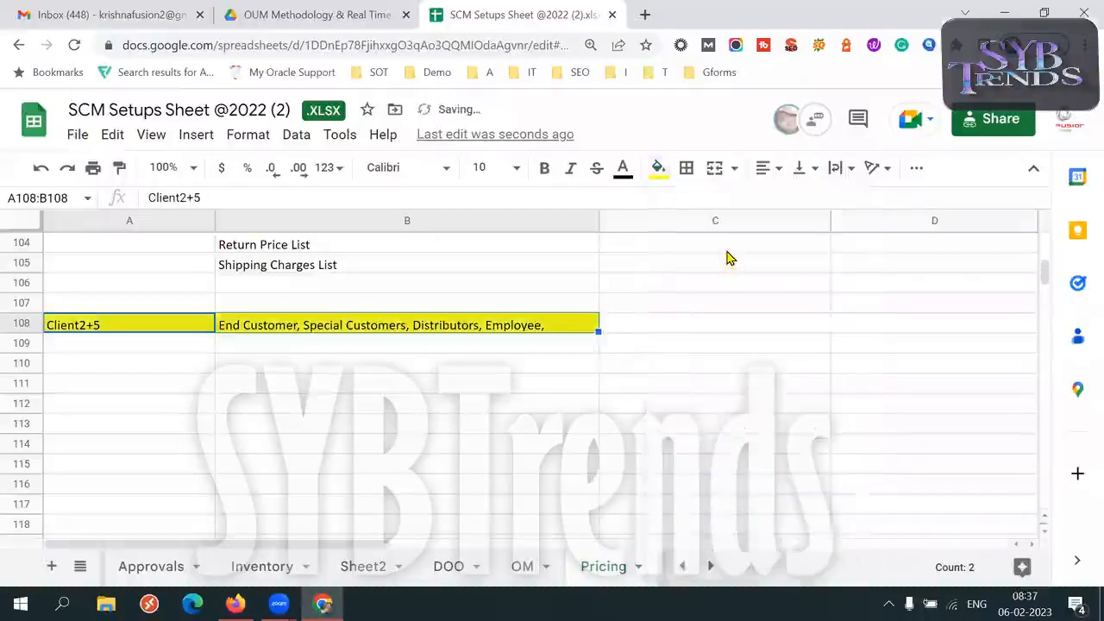
Enter "Create customers" in cell A110, beneath the highlighted Client2+5 row
click(357, 369)
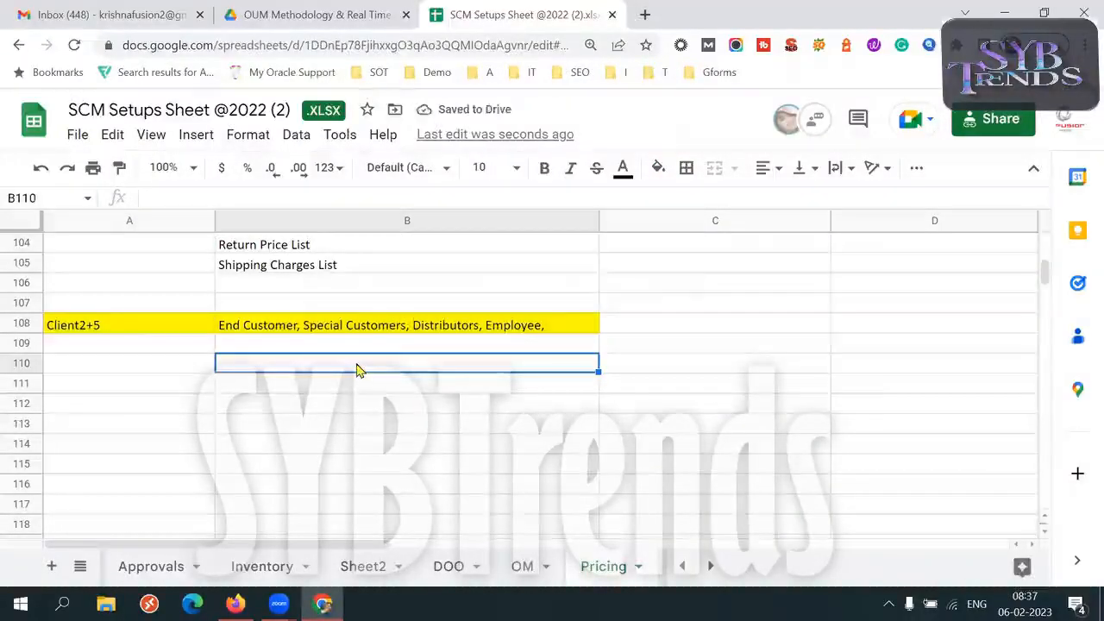
click(157, 370)
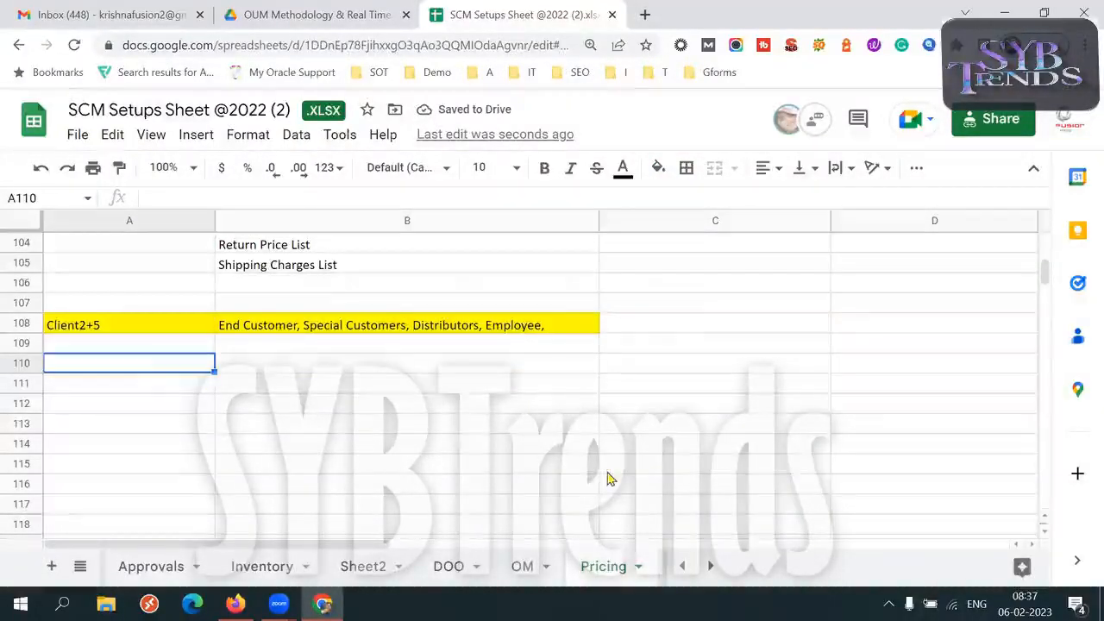
text(Crete)
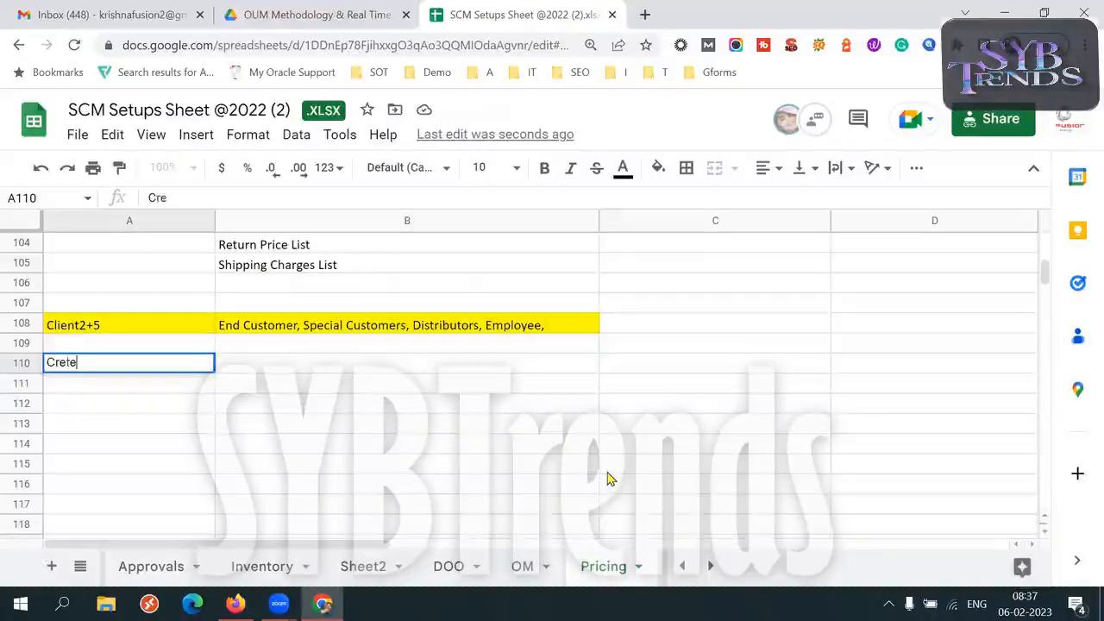
text(ate customers)
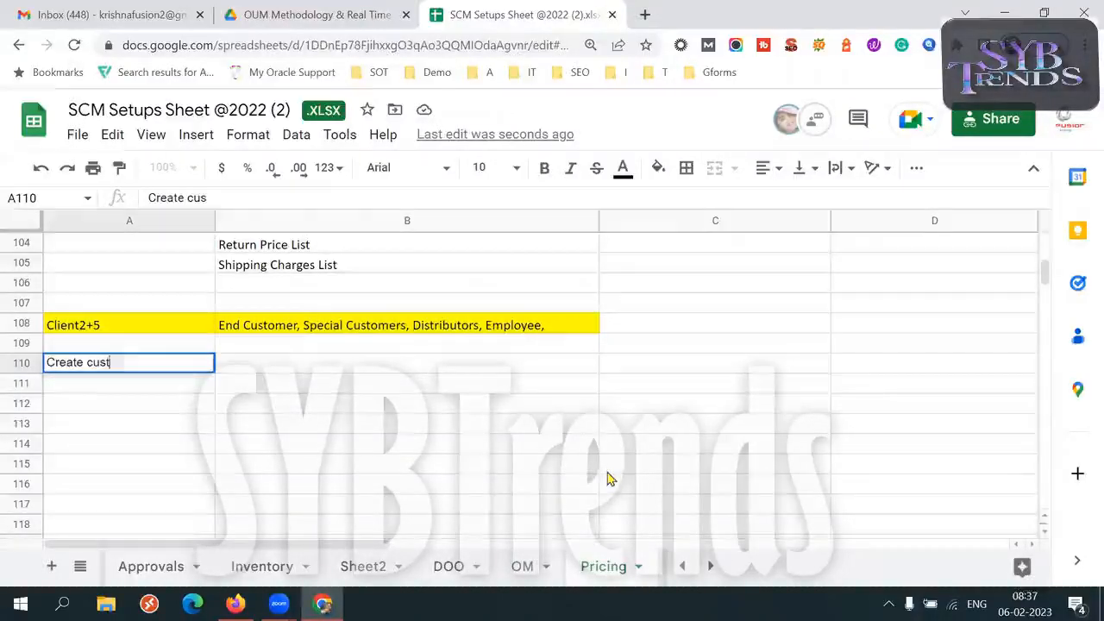
key(Tab)
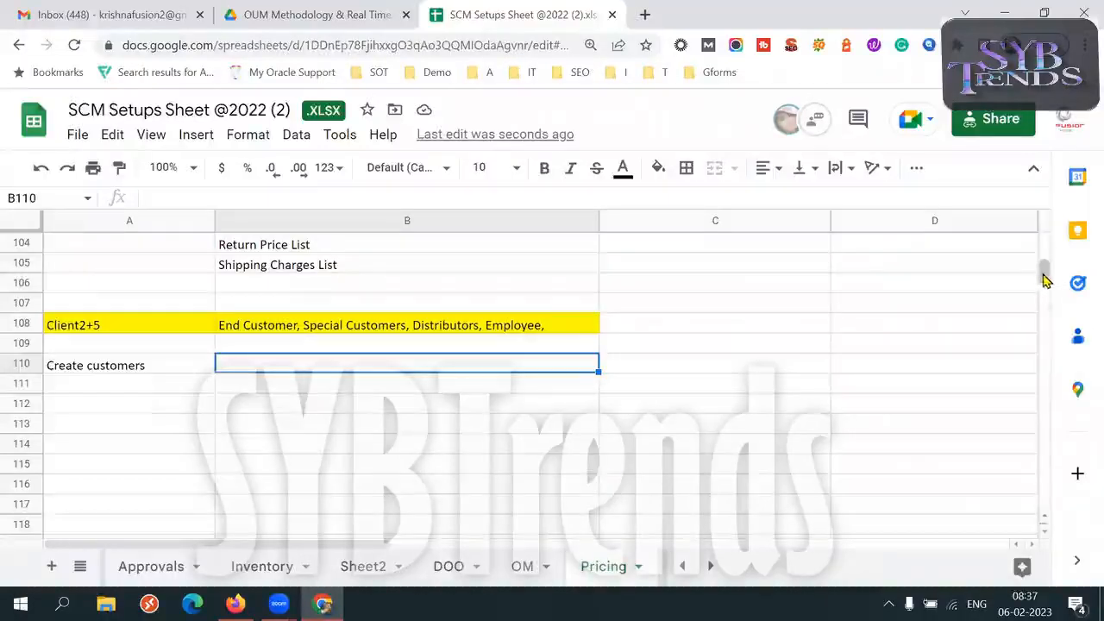
Copy the numbered setups list from A2:B6 into a new maximized Notepad document, and select the "Customer Pricing Profiles" text there
click(1044, 242)
drag(1042, 235, 1040, 231)
drag(162, 262, 344, 345)
key(ctrl+c)
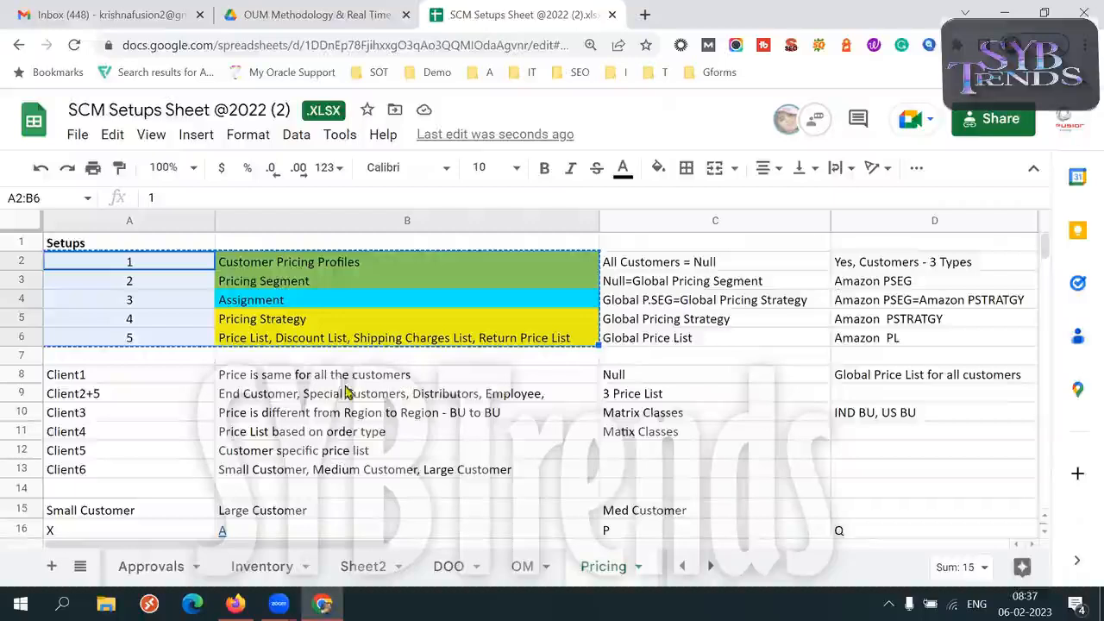
key(super+r)
key(Return)
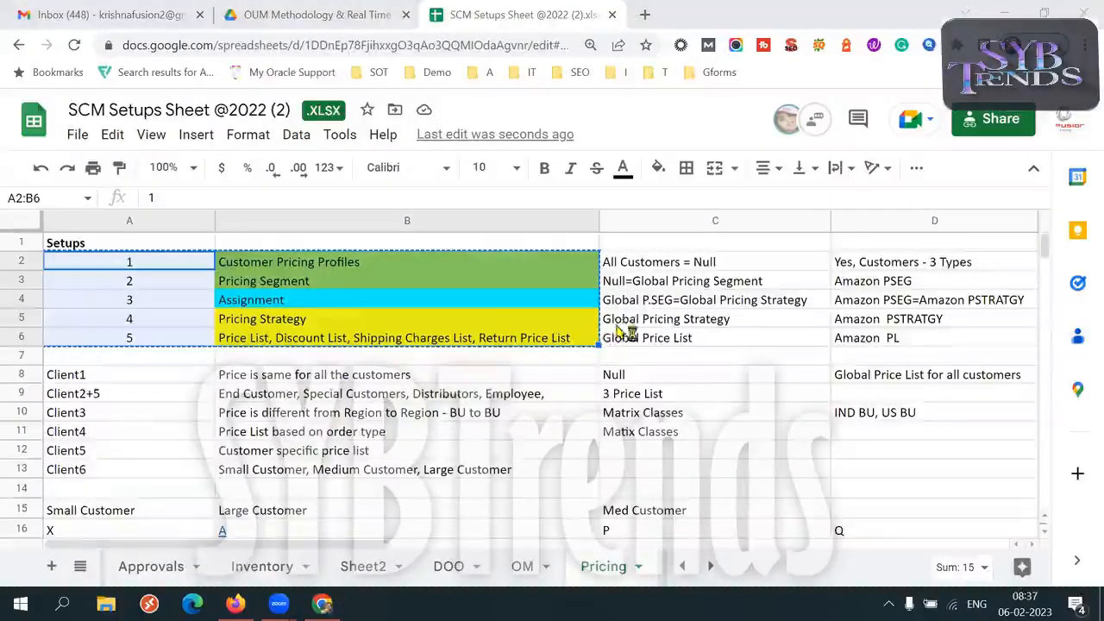
key(ctrl+v)
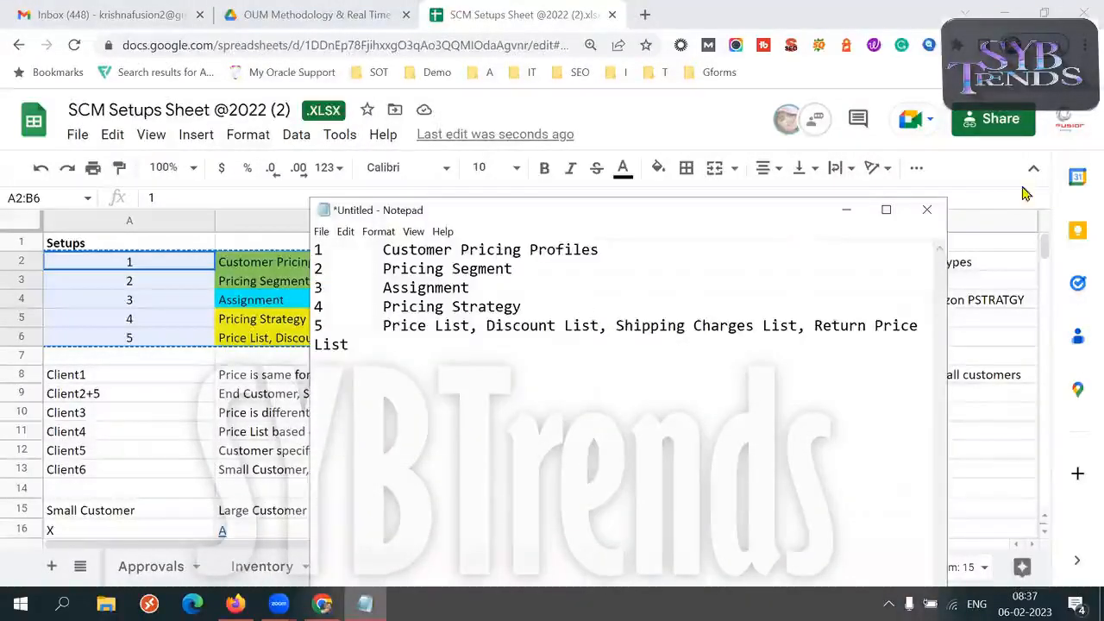
click(886, 210)
drag(298, 58, 75, 46)
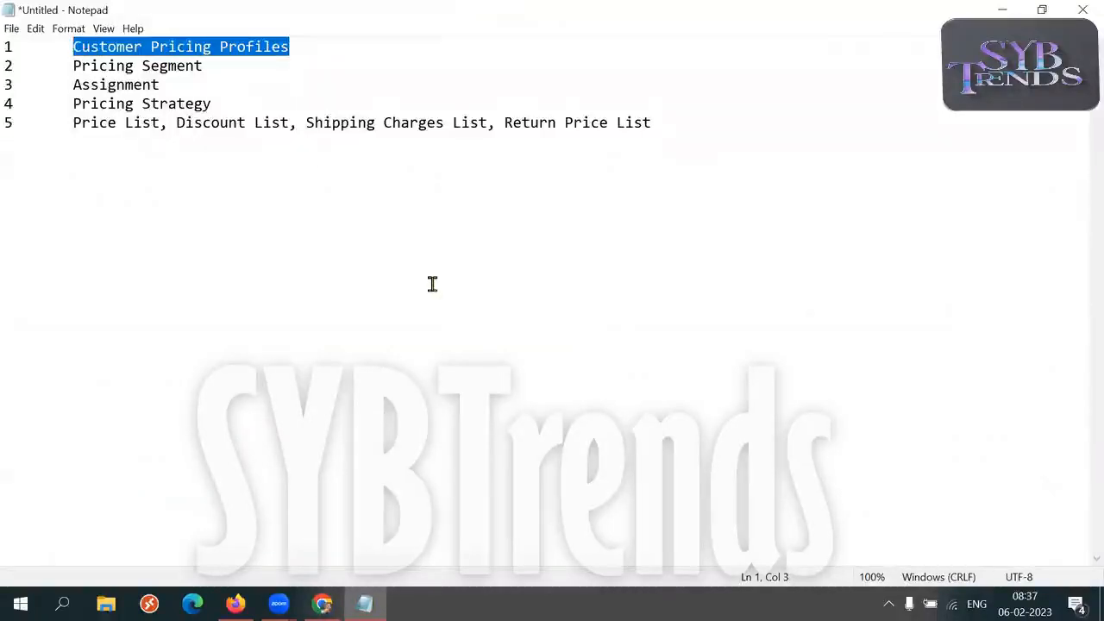
Switch back to the Pricing sheet in Chrome and enter "ABC, PQR, XYZ, 1234" in cell B110, beside Create customers
click(322, 604)
mouse_move(1045, 250)
mouse_down()
mouse_move(1044, 278)
mouse_move(1044, 269)
mouse_up()
click(176, 509)
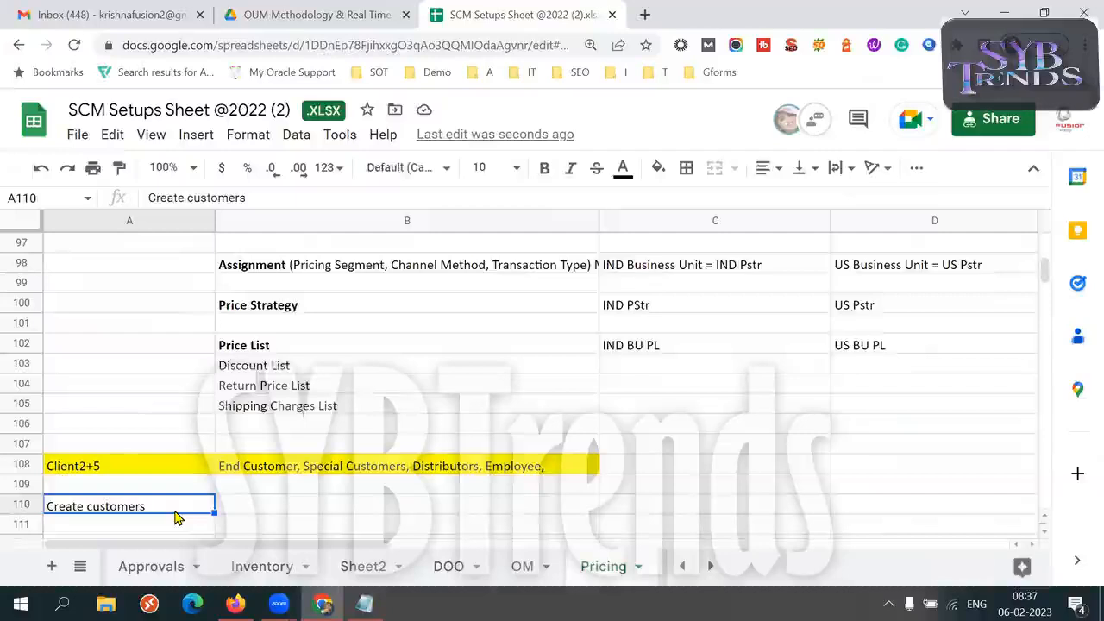
key(Down)
key(Down)
key(Down)
key(Down)
key(Down)
key(Up)
key(Up)
key(Up)
key(Up)
key(Up)
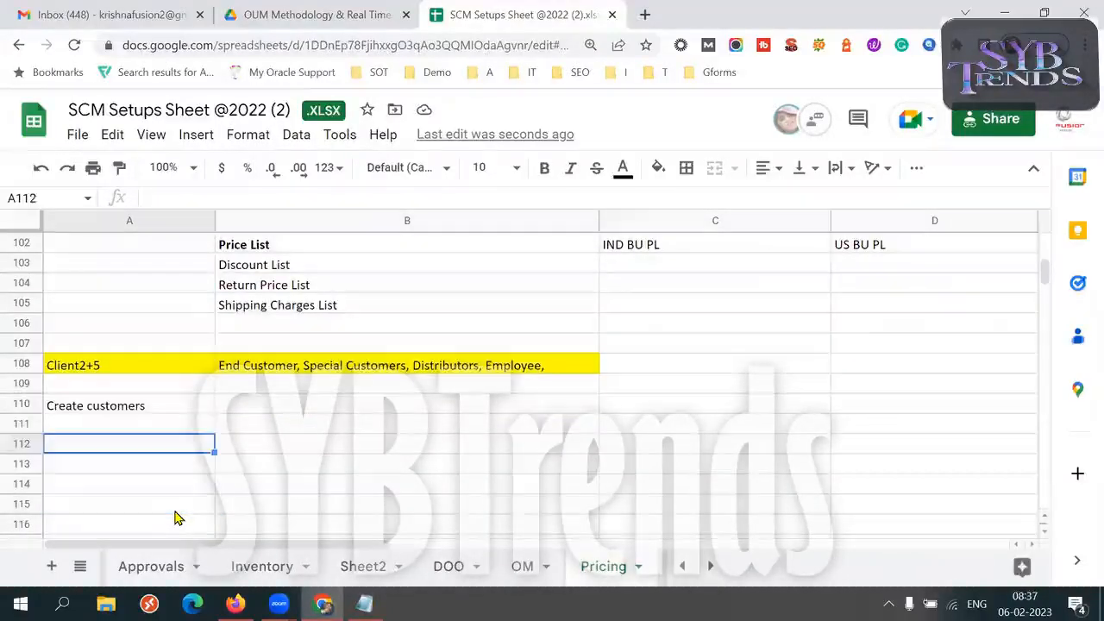
key(Right)
text(AC)
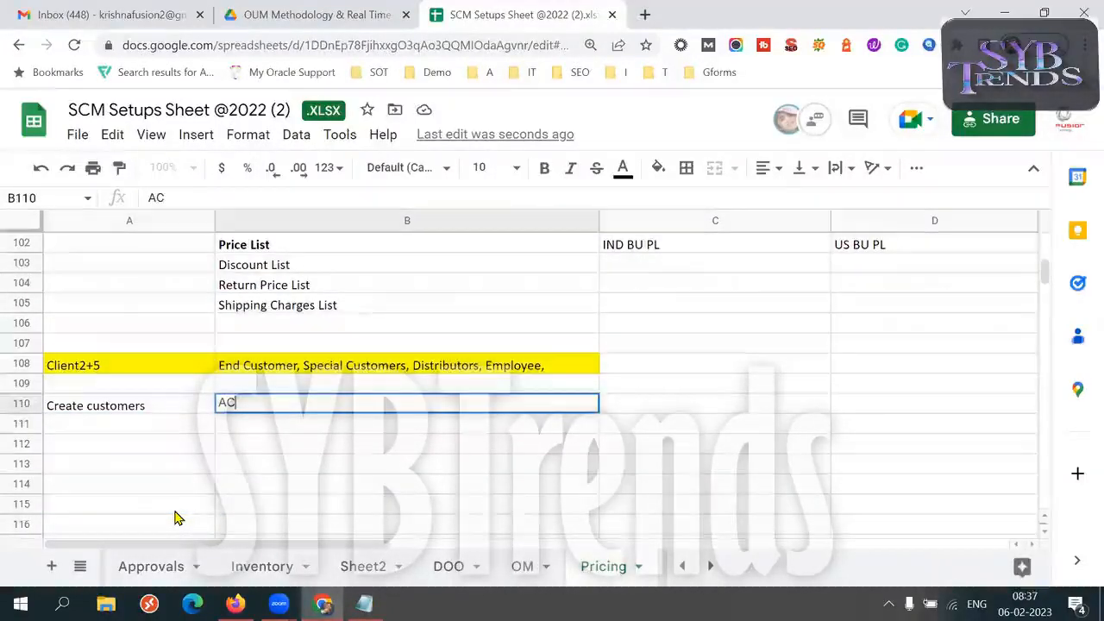
key(BackSpace)
text(BC, P)
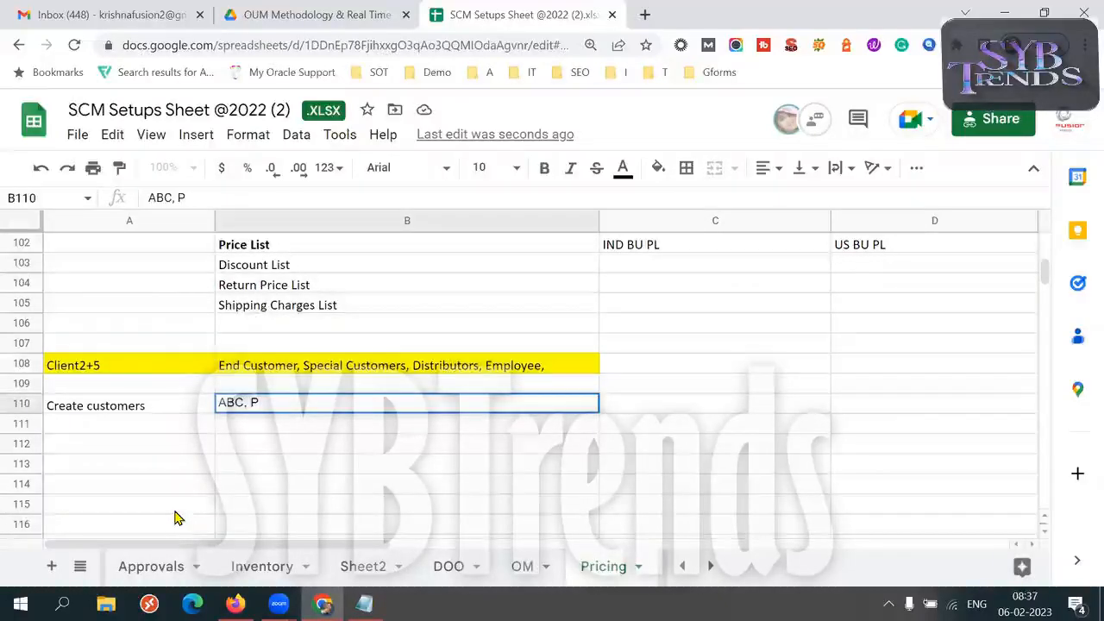
text(QR, XYZ, 1234)
key(Tab)
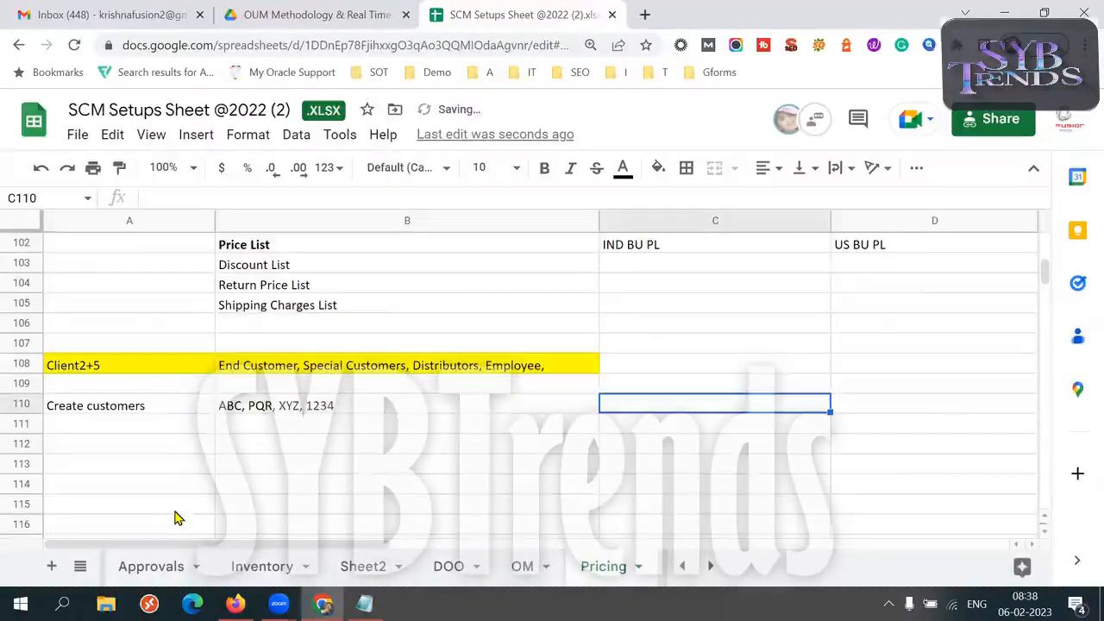
Insert the "Customer Pricing Profiles" text from the Notepad list into cell A112 of the Pricing sheet
click(313, 411)
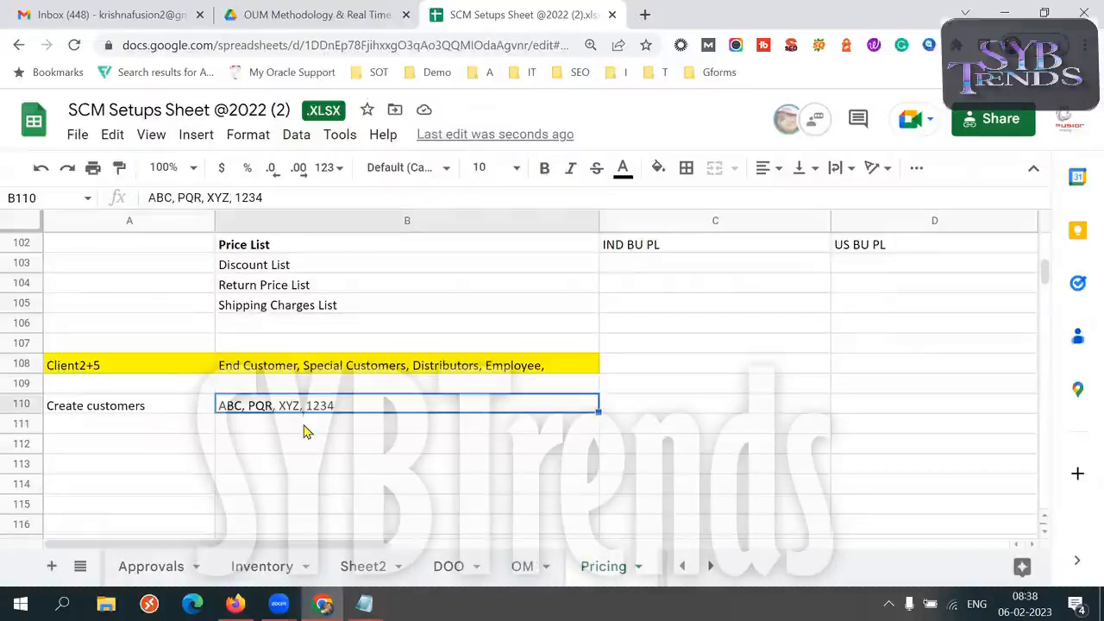
click(267, 370)
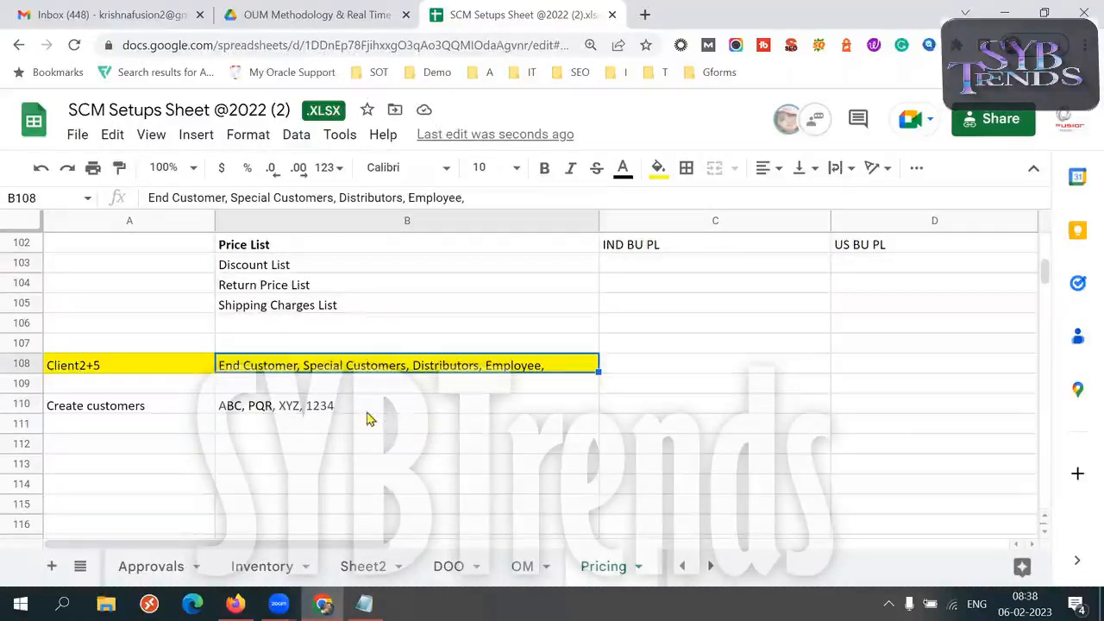
key(Down)
key(Down)
key(Down)
key(Down)
key(Down)
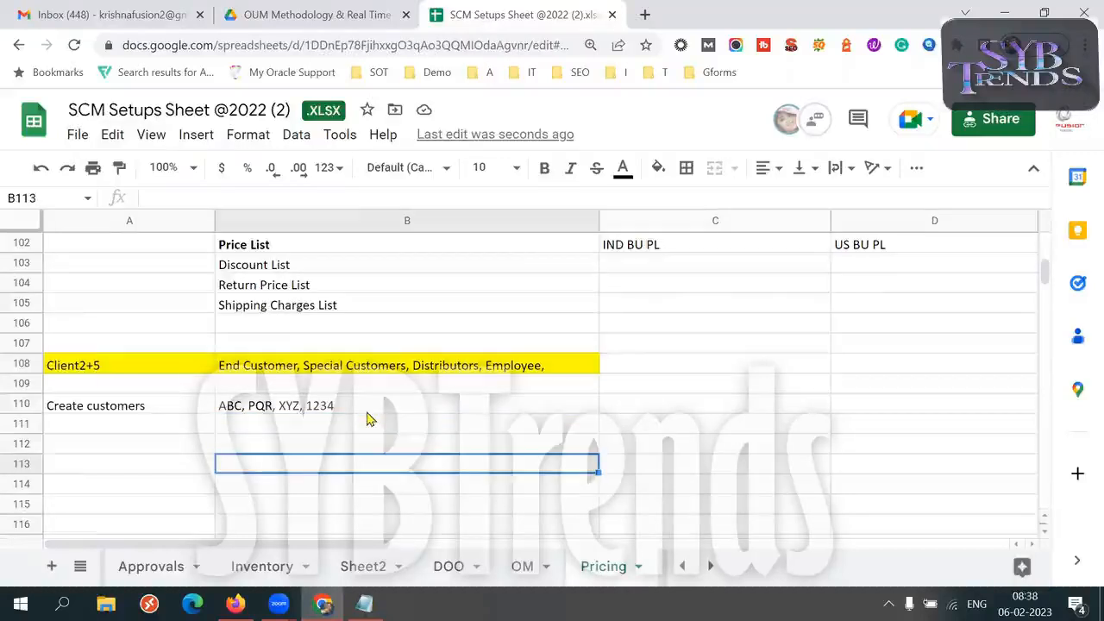
key(Left)
key(Up)
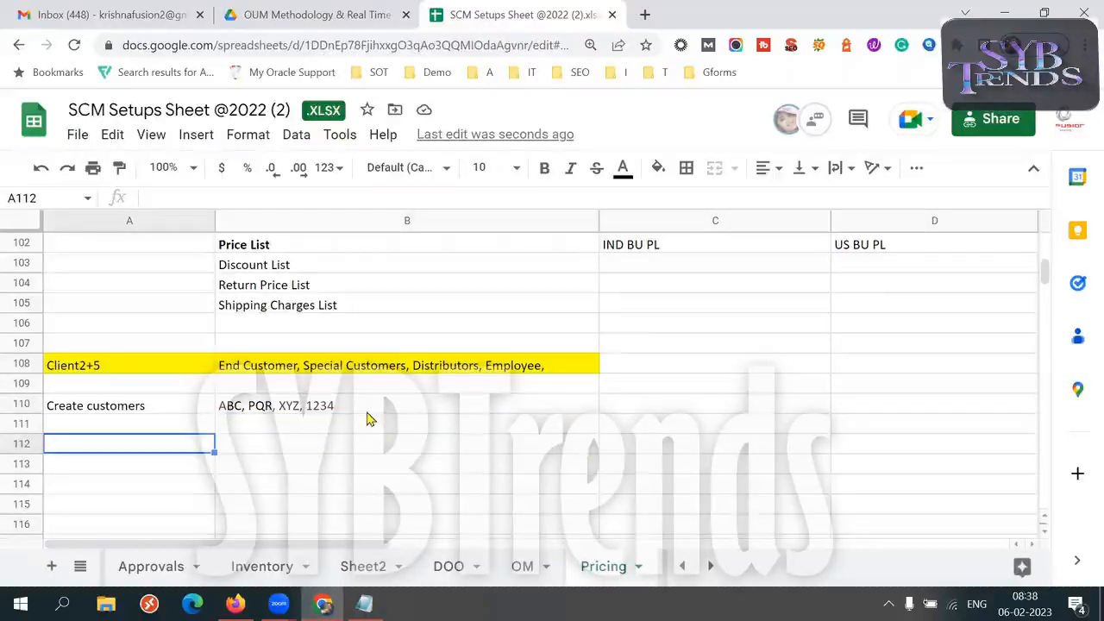
click(365, 603)
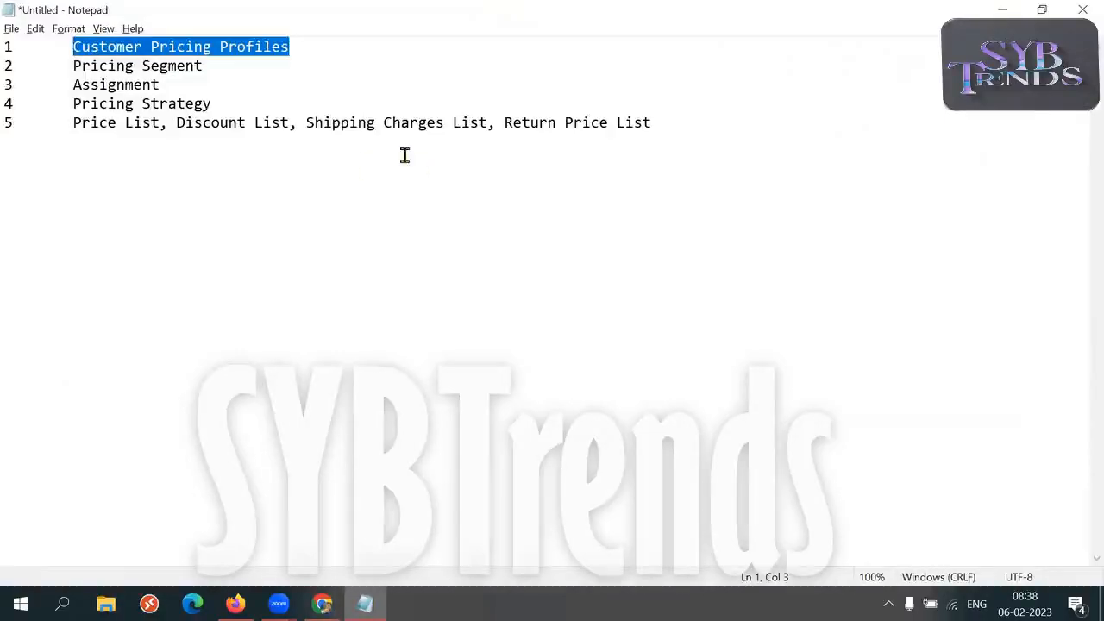
key(alt+Tab)
key(ctrl+v)
key(Tab)
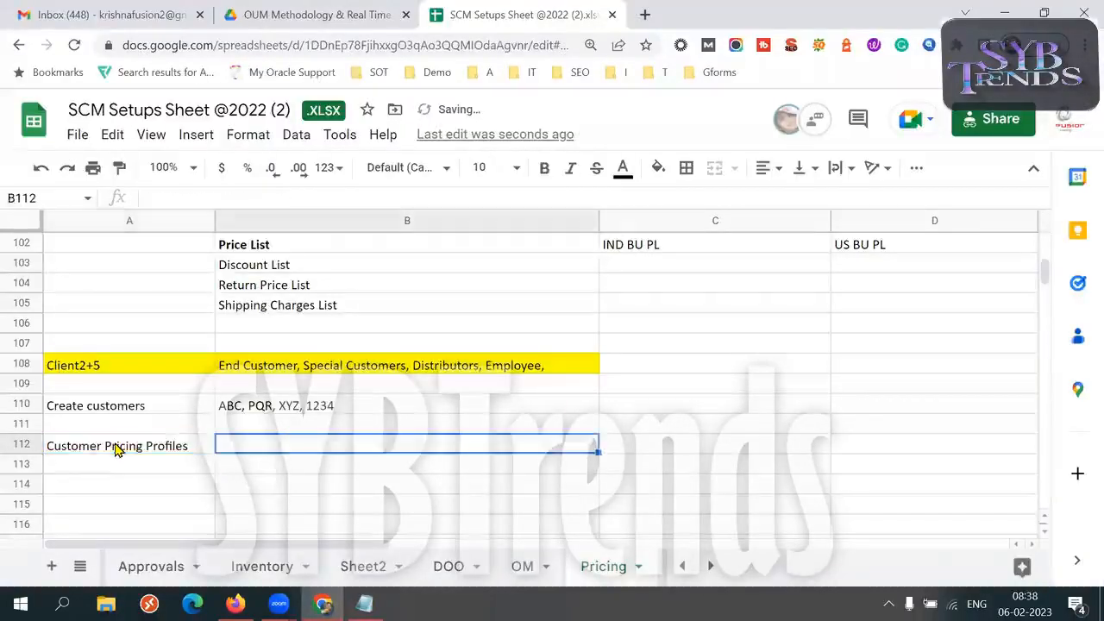
click(181, 470)
click(251, 468)
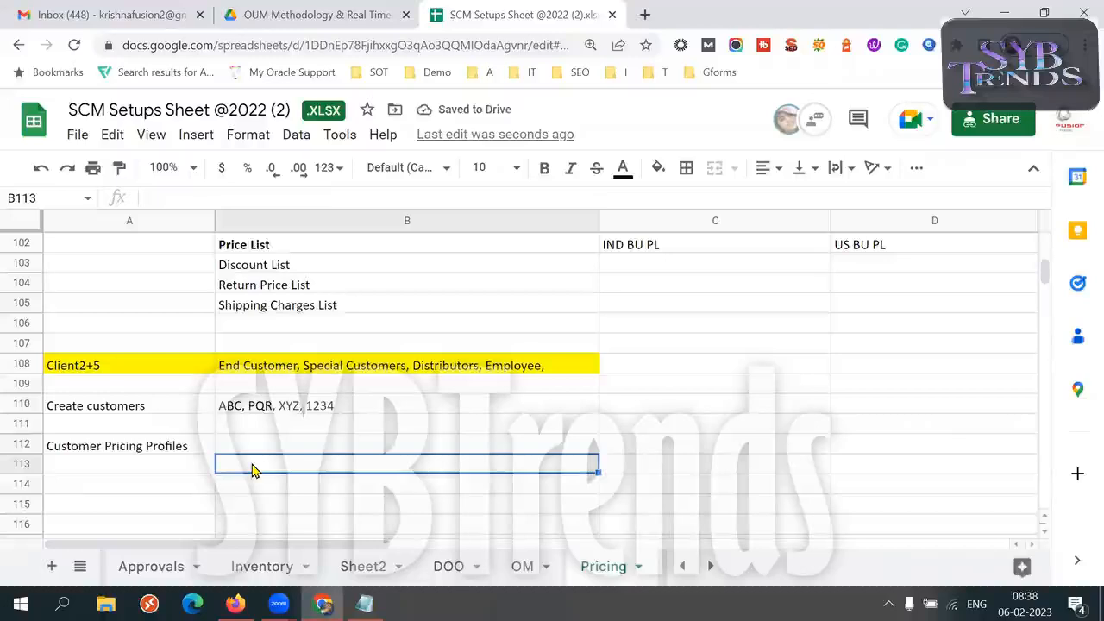
key(Down)
key(Down)
key(Down)
key(Down)
key(Down)
key(Up)
key(Up)
key(Up)
key(Up)
key(Up)
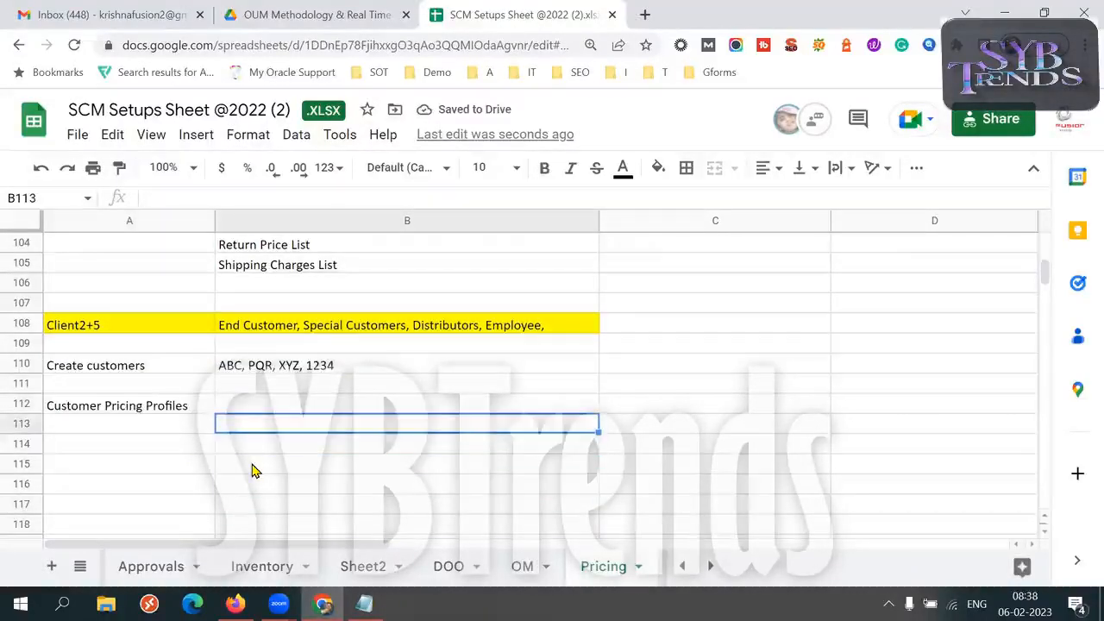
Enter "ABC" in cell B113 and copy "End Customer" from the Client2+5 list in B108 into B114
text(ABC)
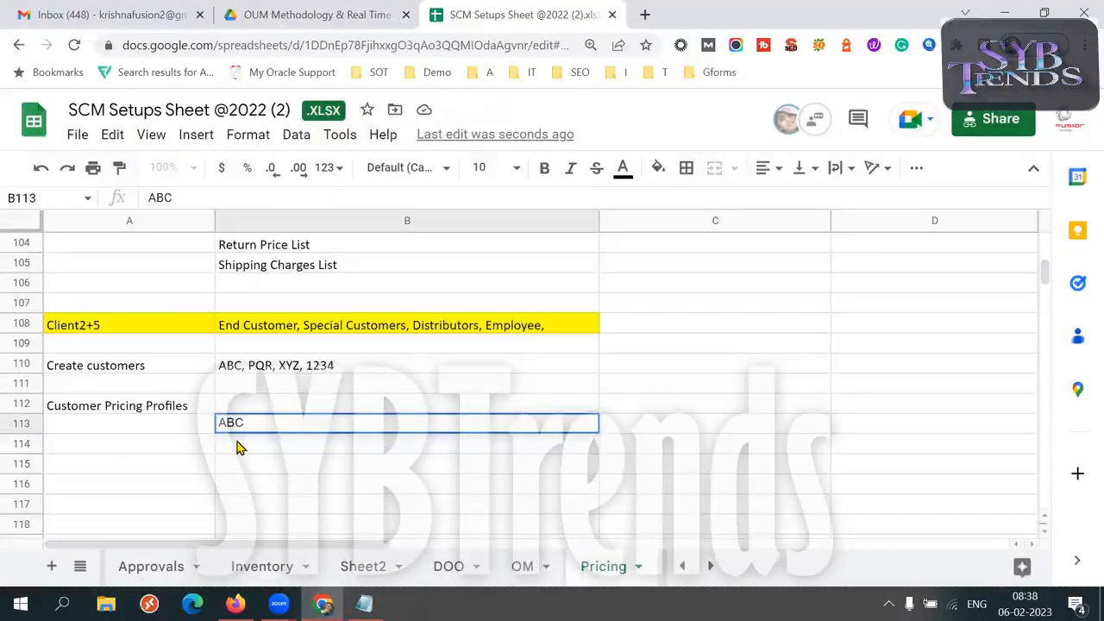
key(Return)
click(276, 331)
double_click(274, 320)
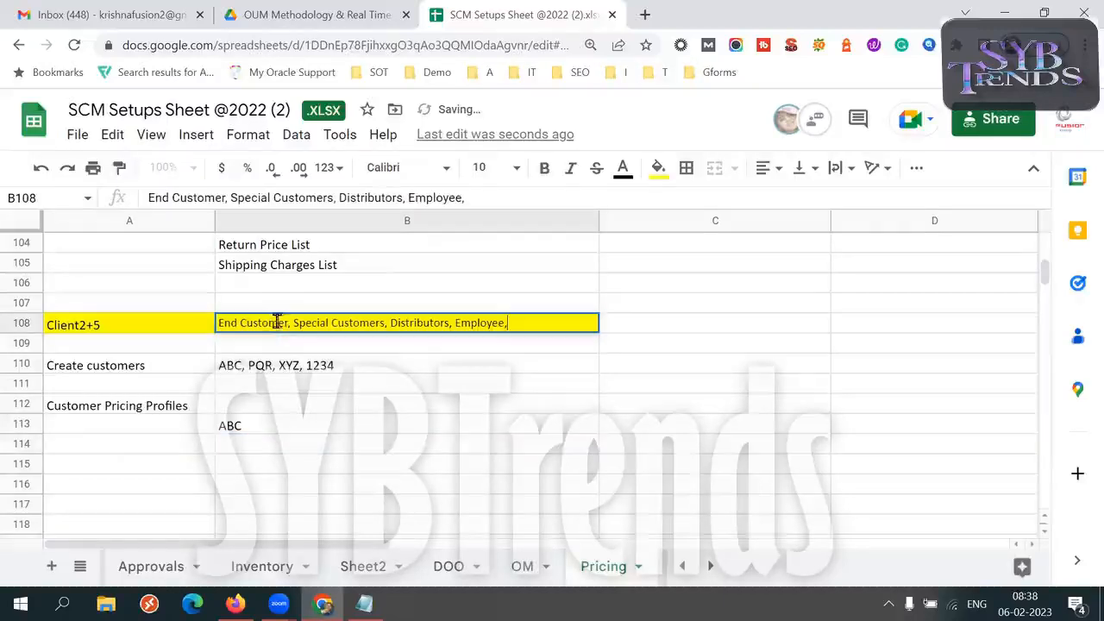
drag(287, 321, 222, 324)
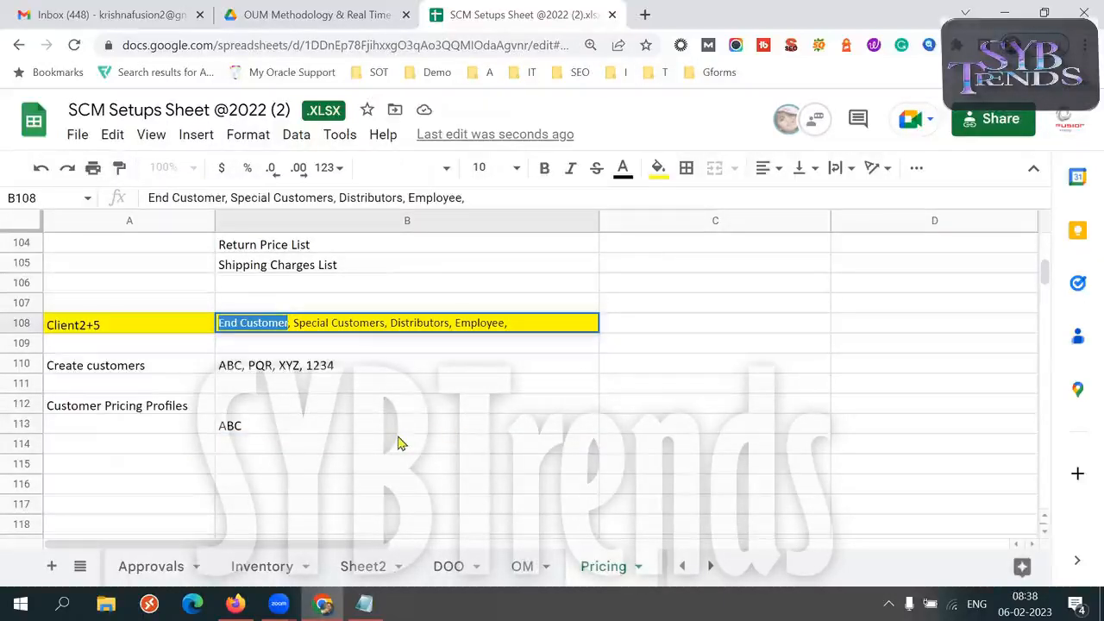
click(279, 448)
key(ctrl+v)
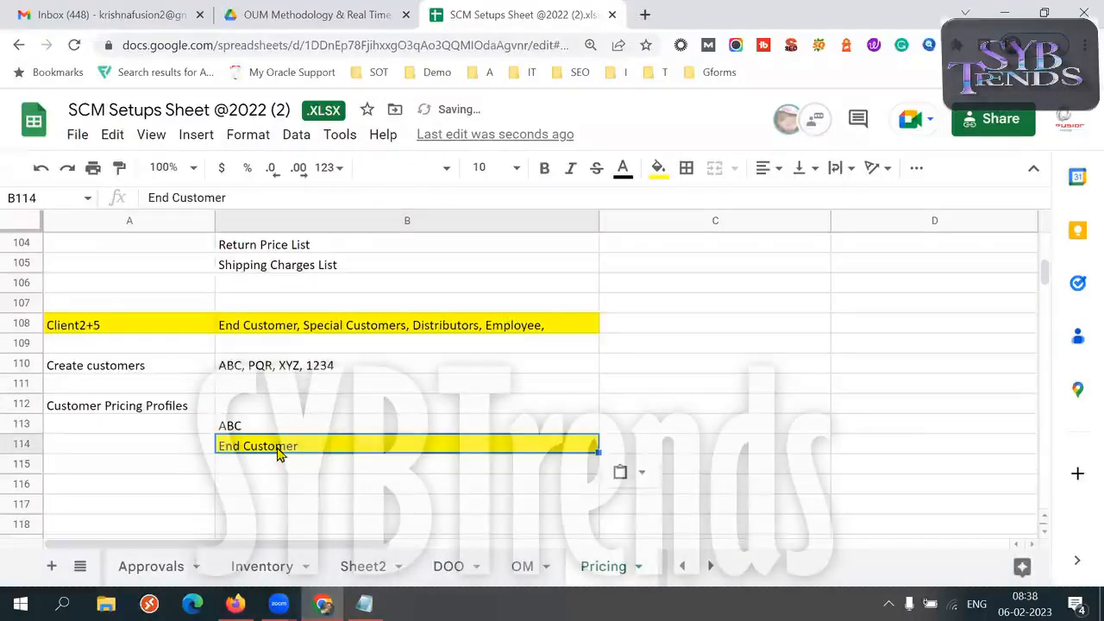
Enter "PQR" in cell C113 and copy "Special Customers," from the list in B108 into C114
click(312, 430)
key(Right)
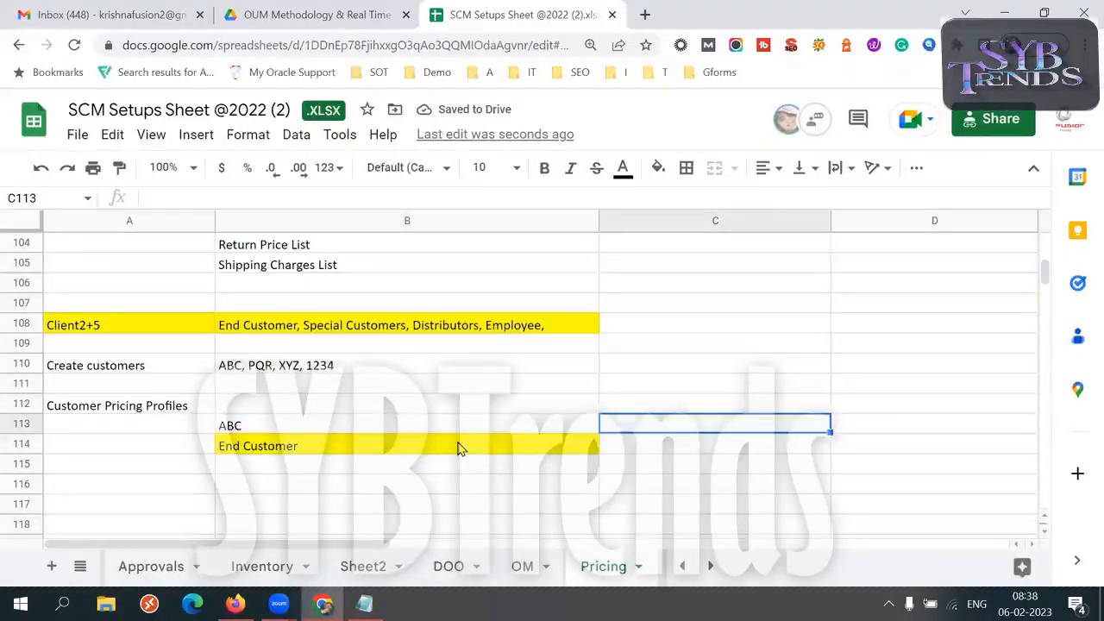
text(PR)
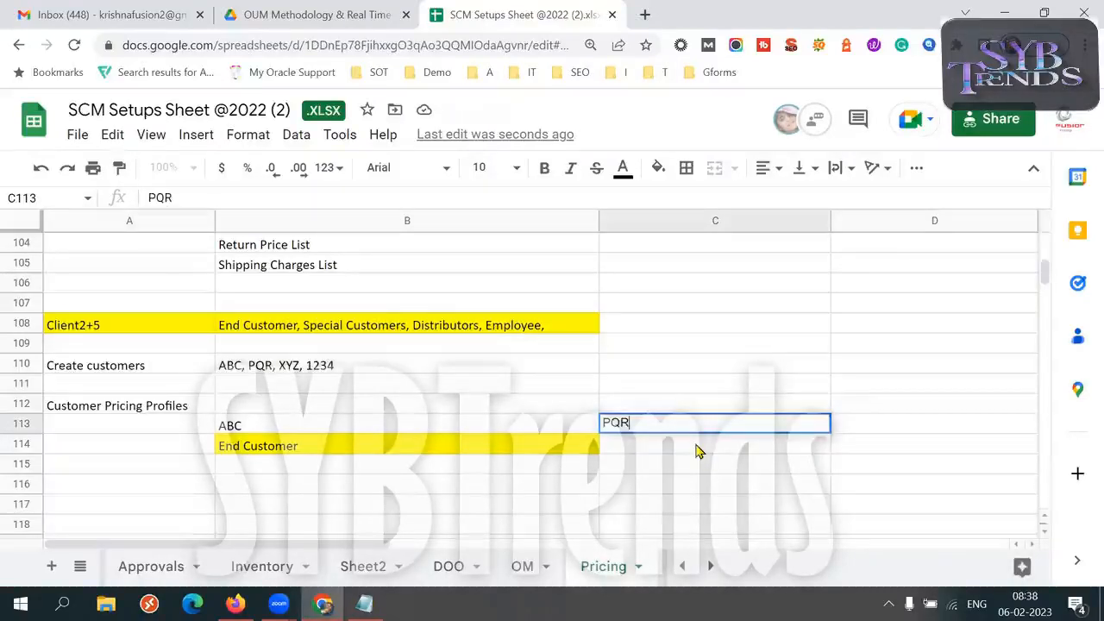
click(549, 448)
click(351, 330)
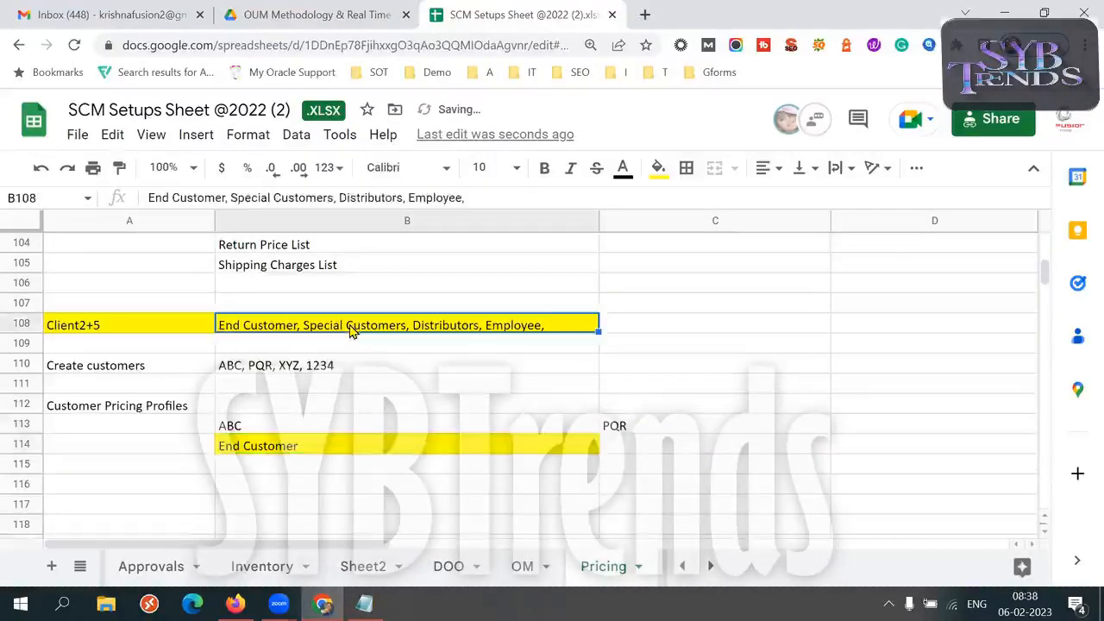
drag(231, 199, 334, 203)
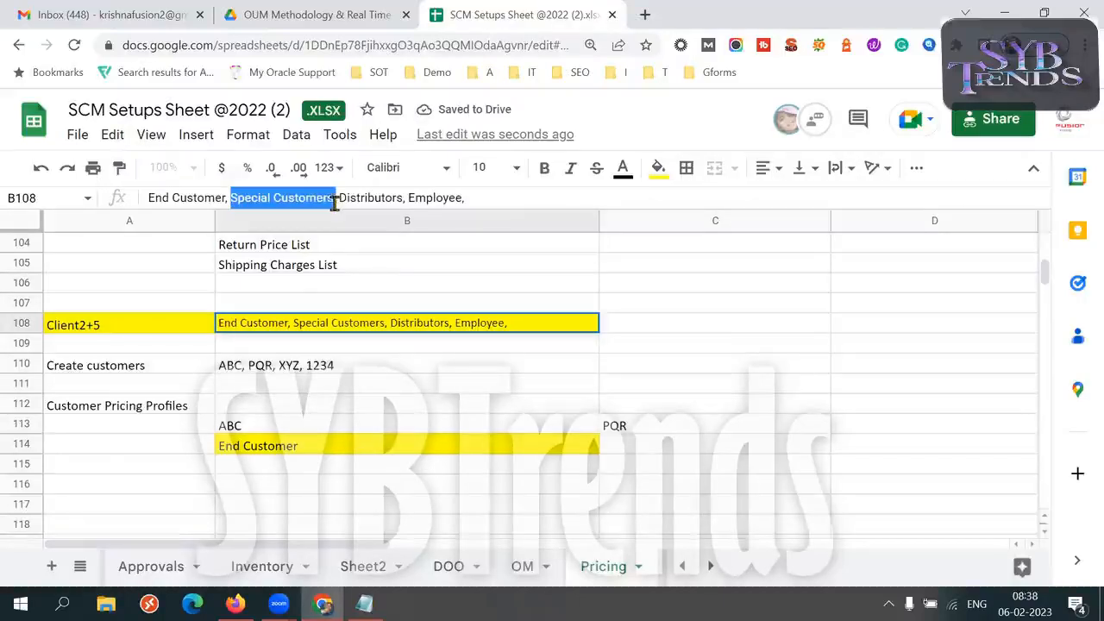
click(653, 449)
text(Special Customers,)
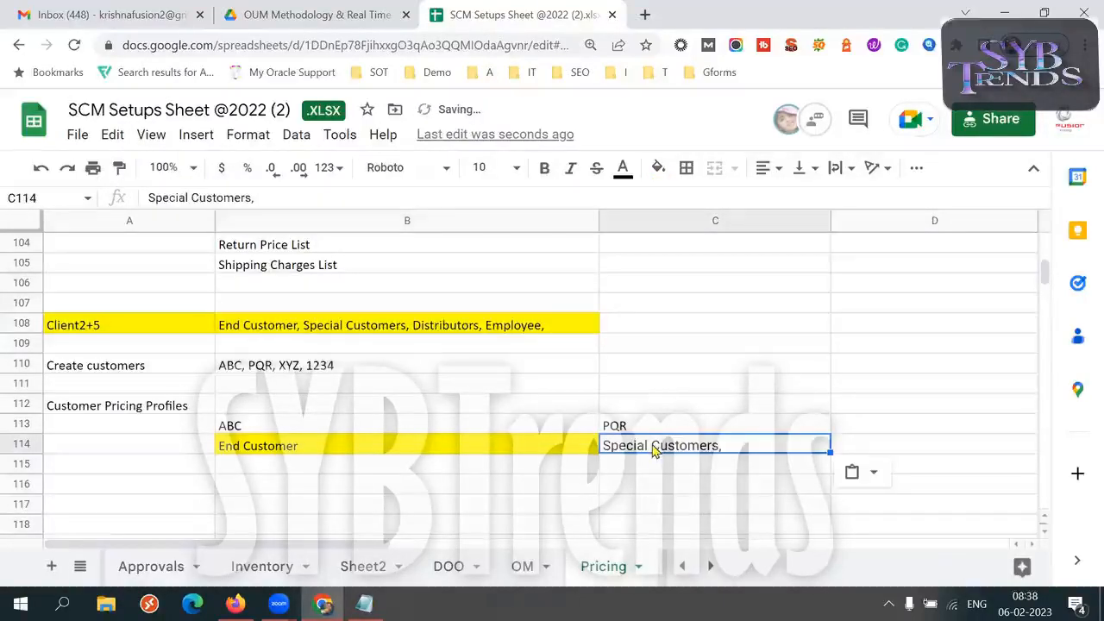
Change the fill color of the End Customer cell B114 to white
click(397, 450)
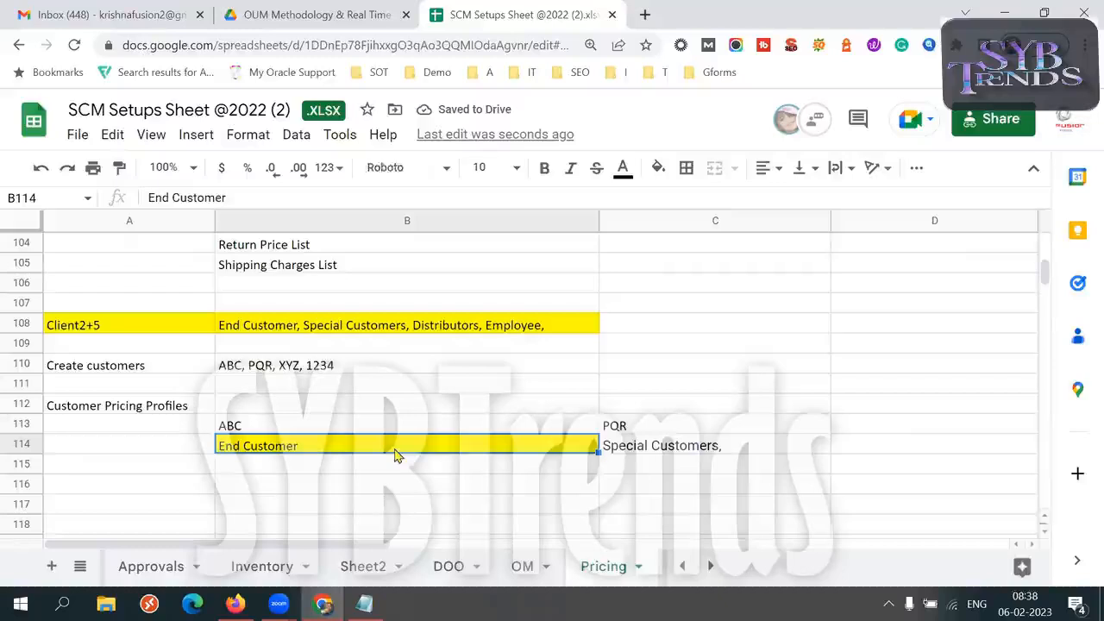
click(660, 170)
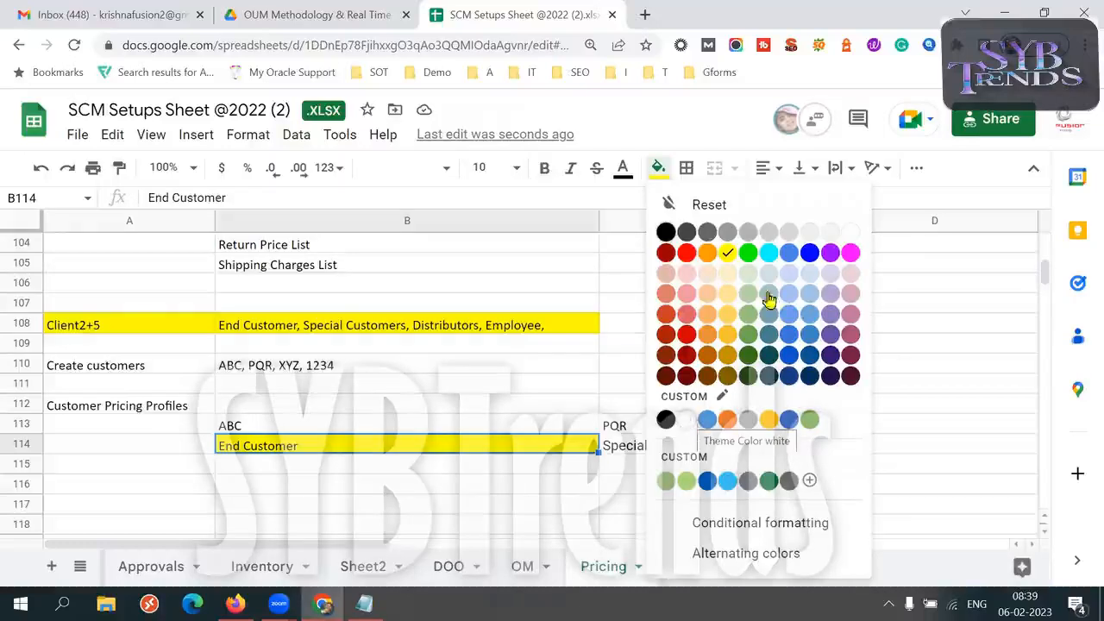
click(856, 229)
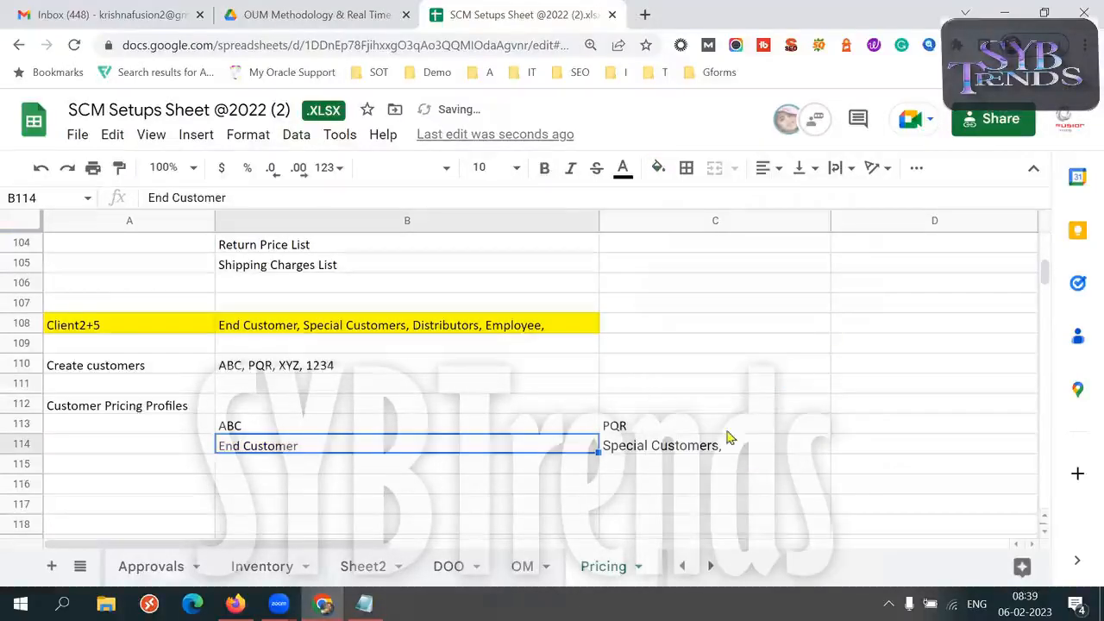
Enter "XYZ" in cell D113 and copy "Distributors" from the list in B108 into D114
click(727, 430)
click(367, 374)
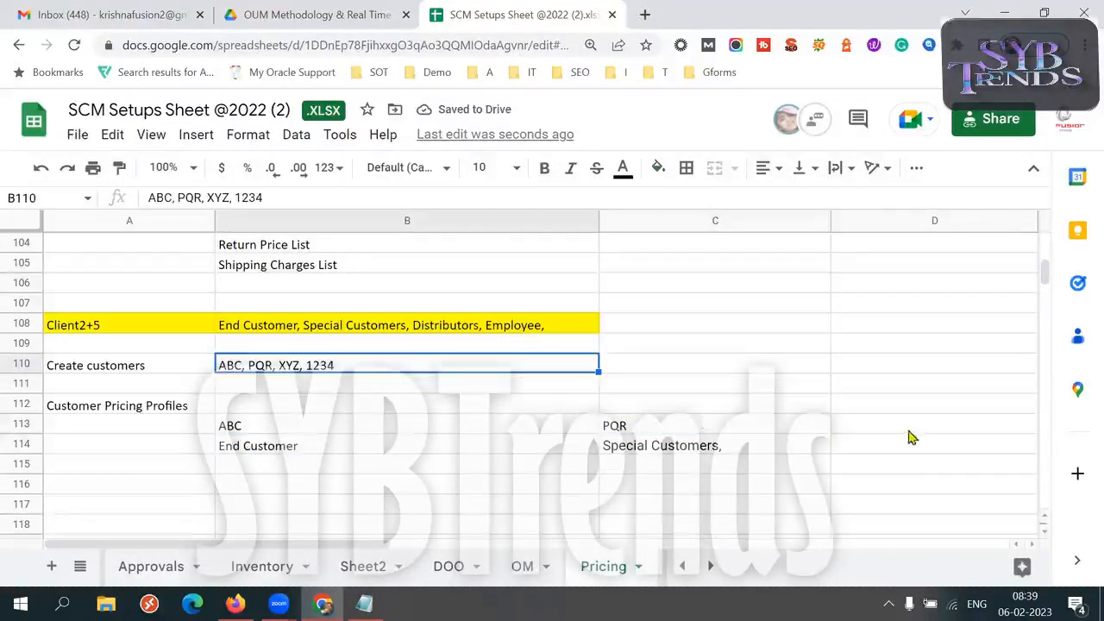
click(882, 426)
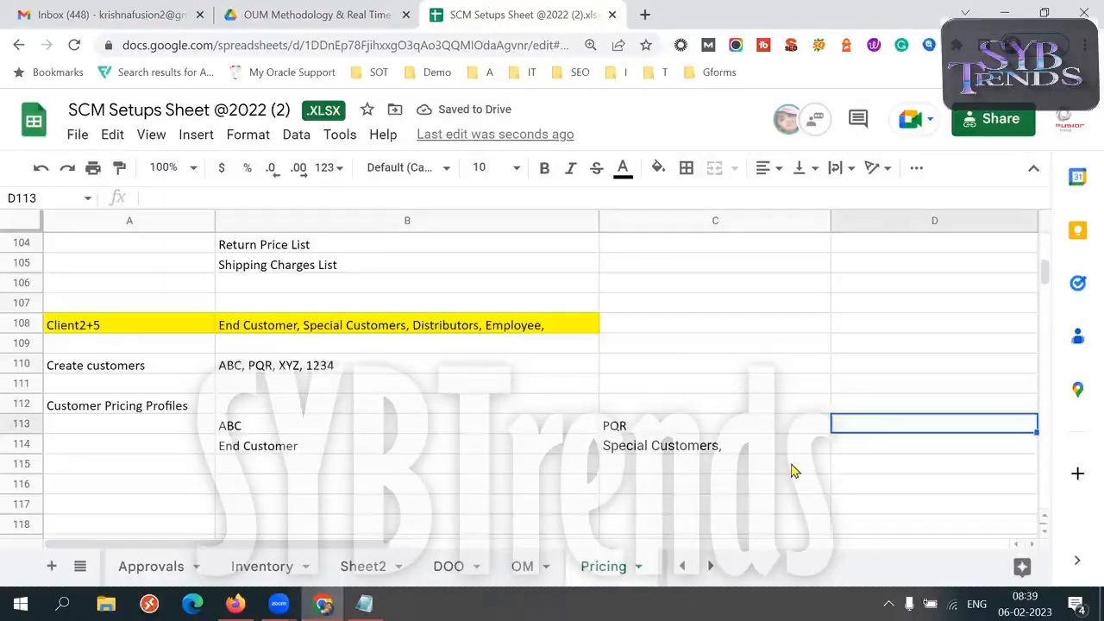
text(XYZ)
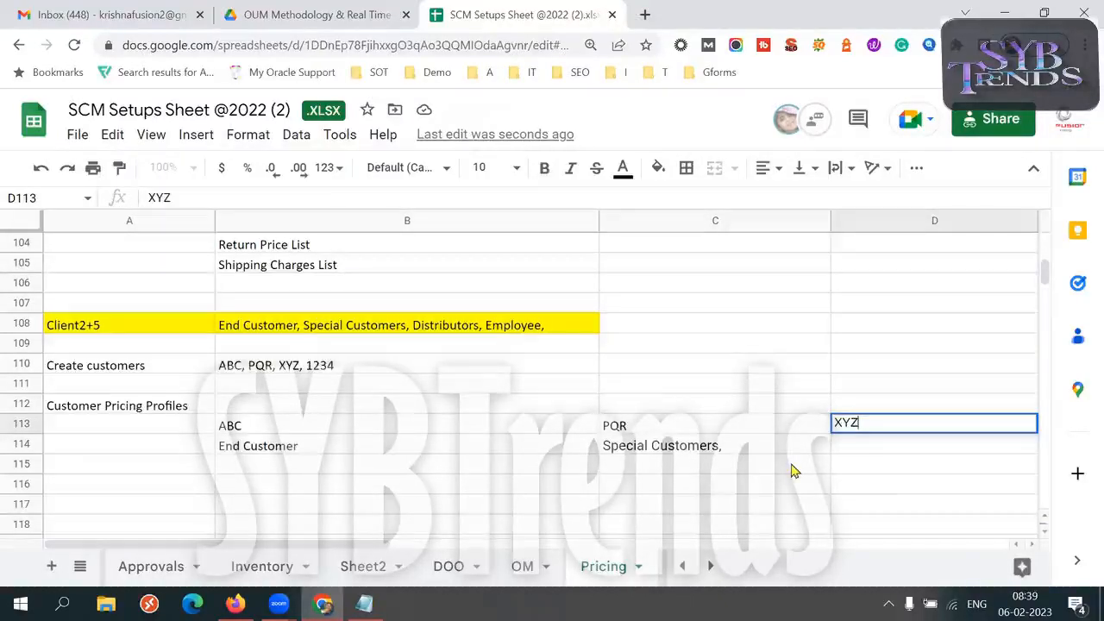
click(747, 464)
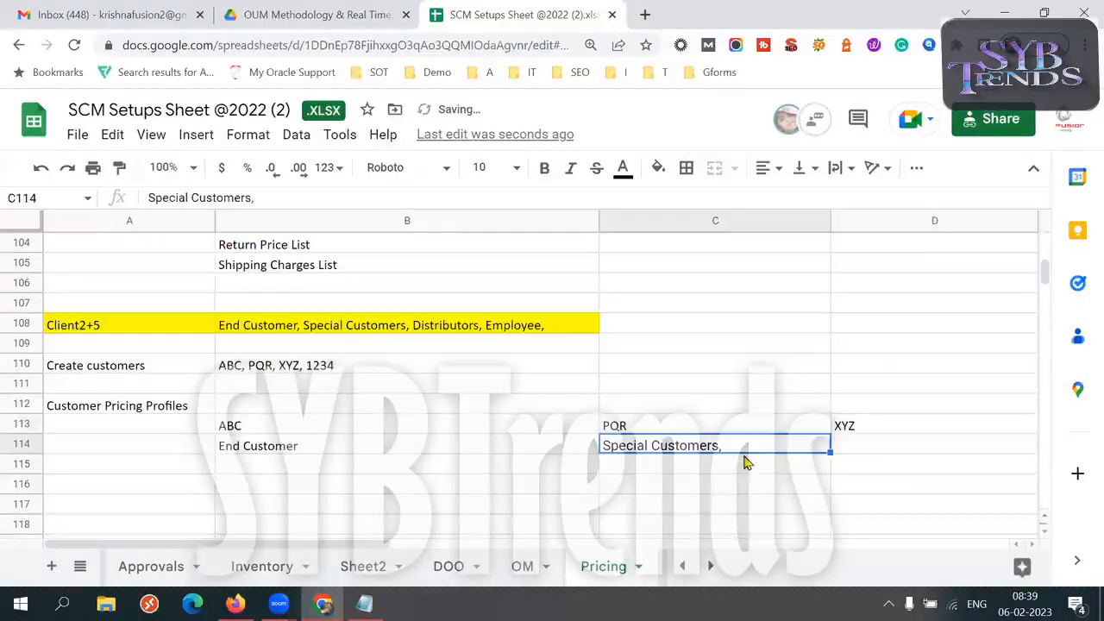
click(395, 369)
double_click(466, 332)
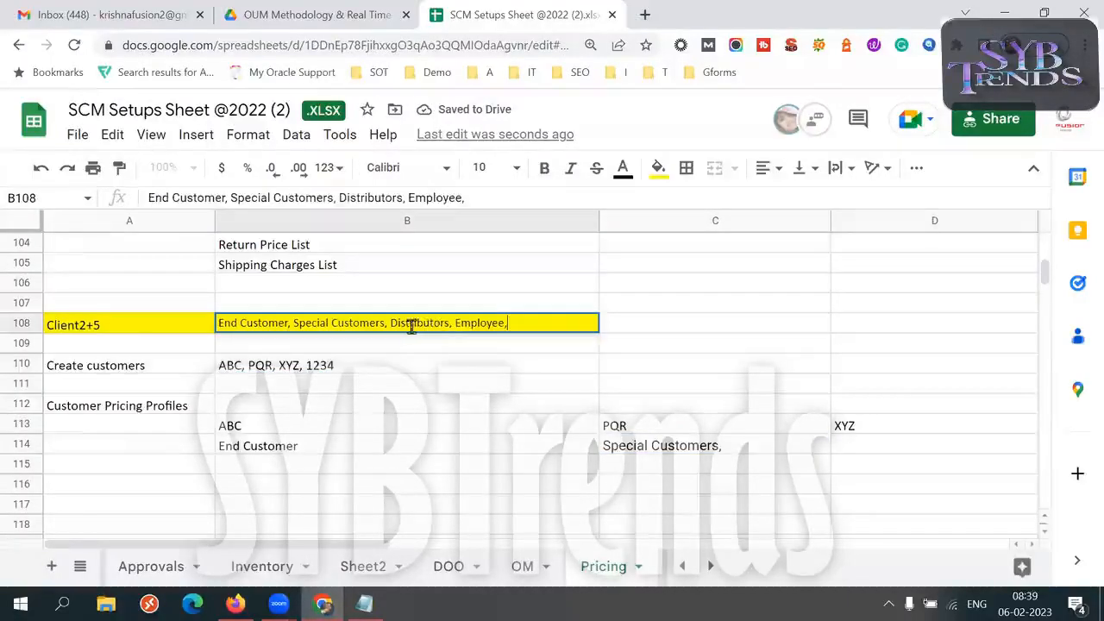
drag(390, 323, 424, 323)
key(ctrl+c)
click(887, 449)
key(ctrl+v)
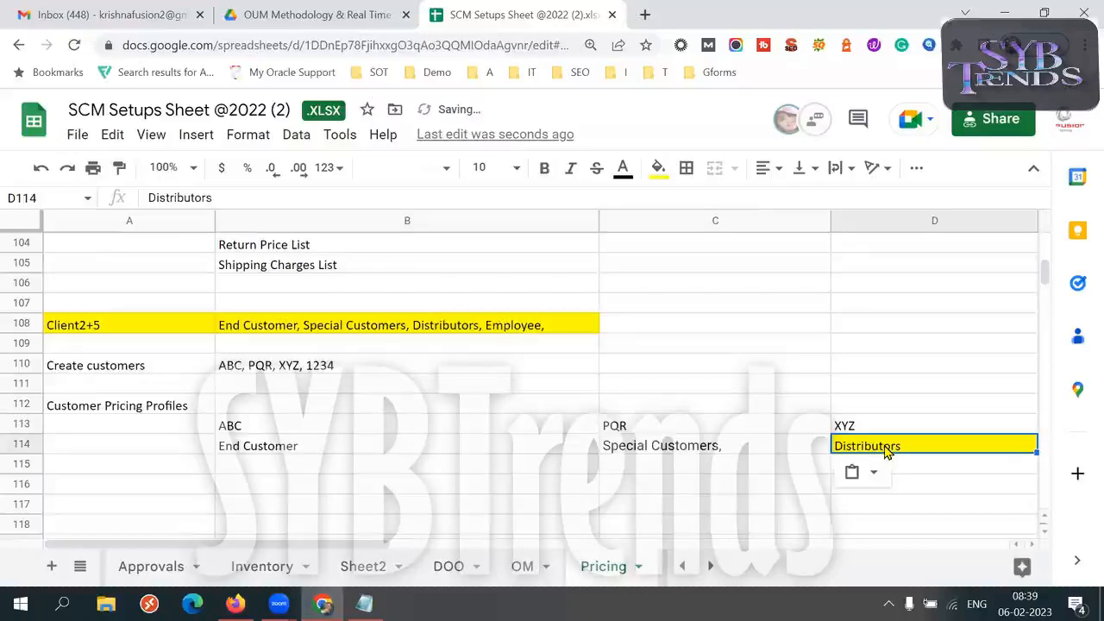
click(869, 476)
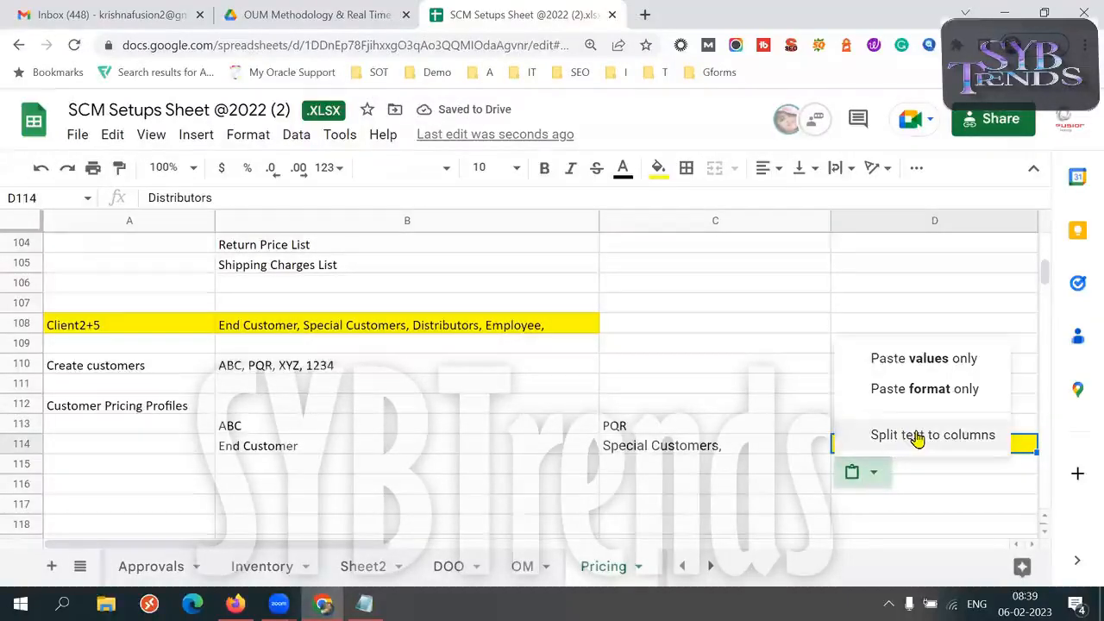
click(915, 529)
click(653, 445)
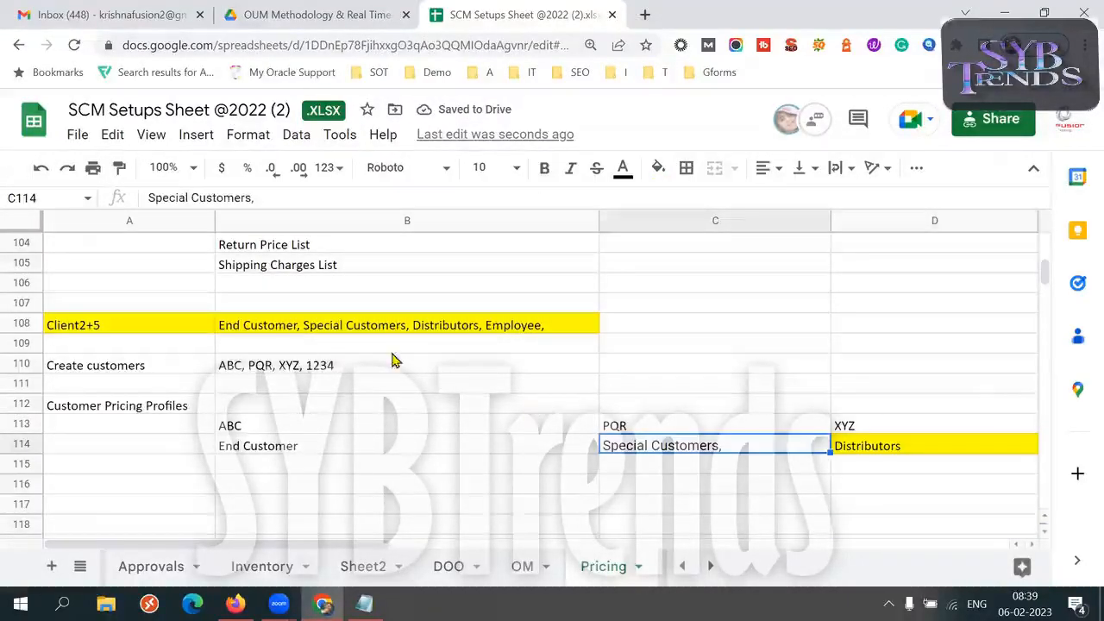
Remove "1234" from the customer list in B110 and "Employee" with its surrounding commas from the Client2+5 list in B108
triple_click(349, 365)
click(350, 365)
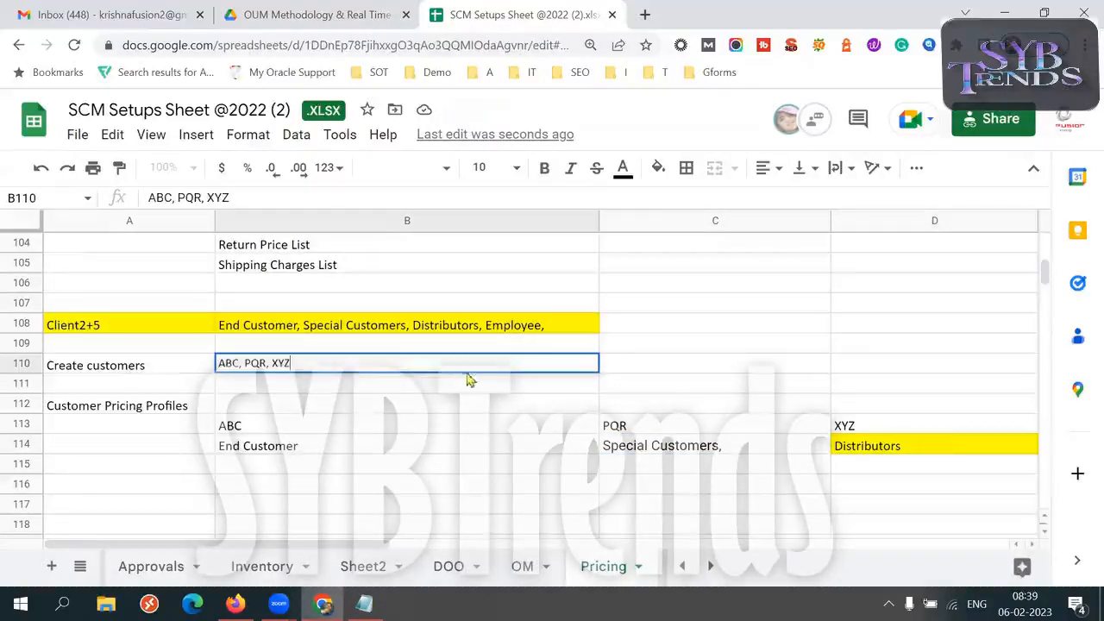
double_click(522, 332)
key(BackSpace)
key(BackSpace)
key(BackSpace)
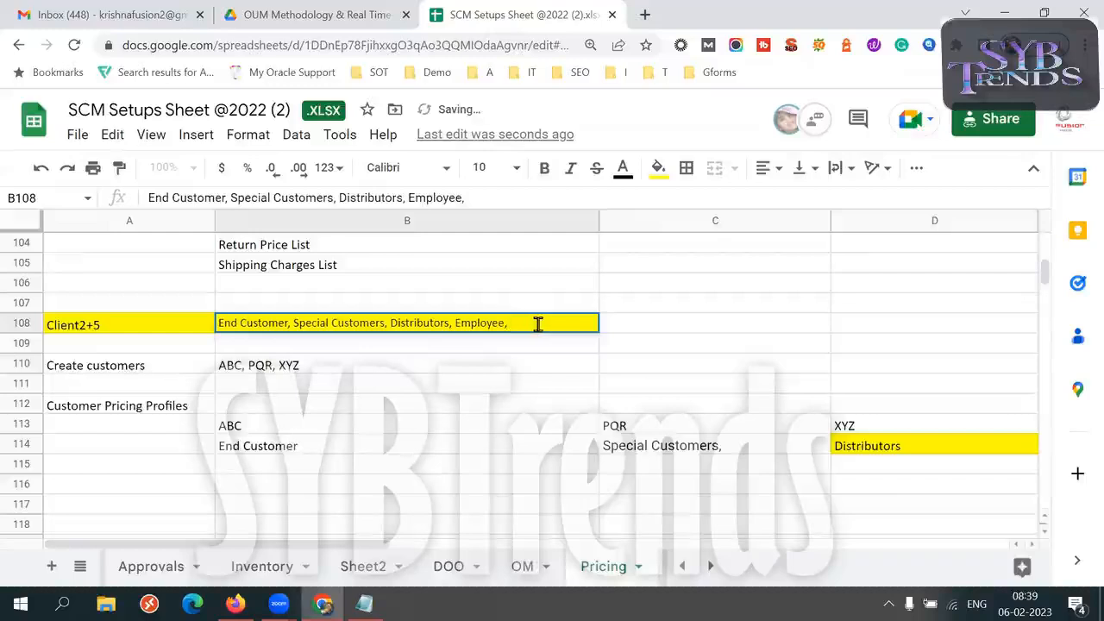
key(BackSpace)
key(BackSpace)
key(BackSpace)
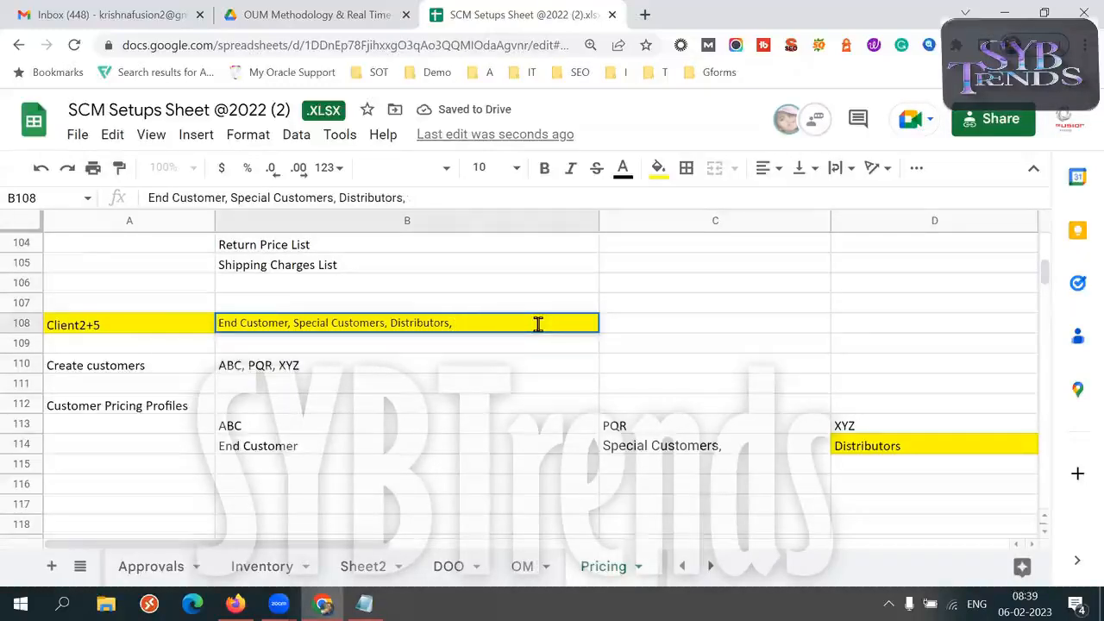
key(Tab)
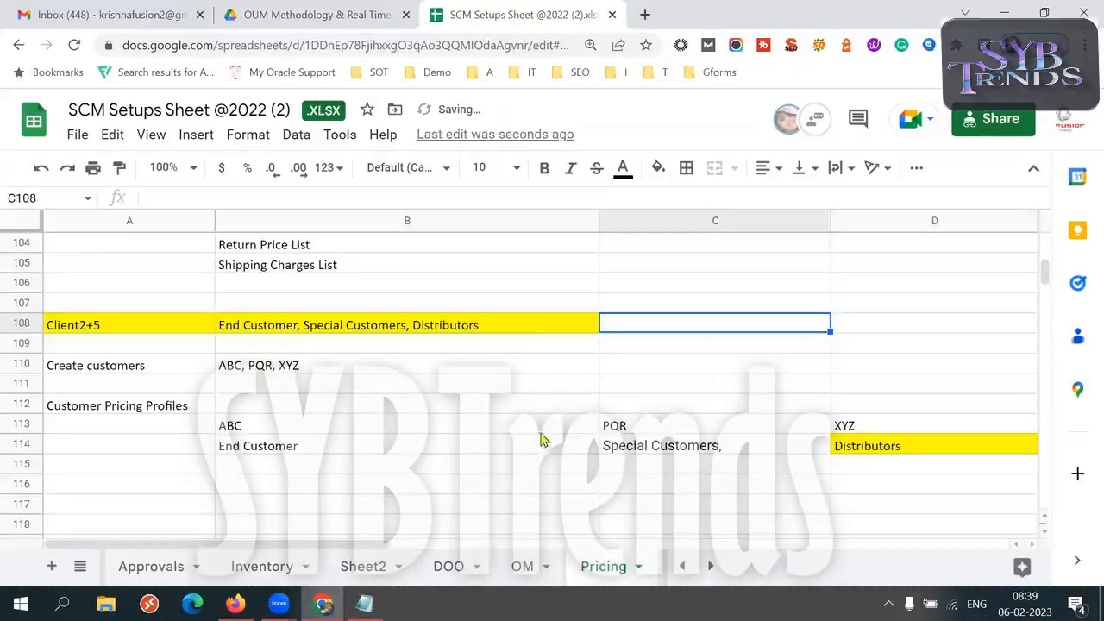
Change the fill color of the Distributors cell D114 to white
click(733, 449)
click(880, 446)
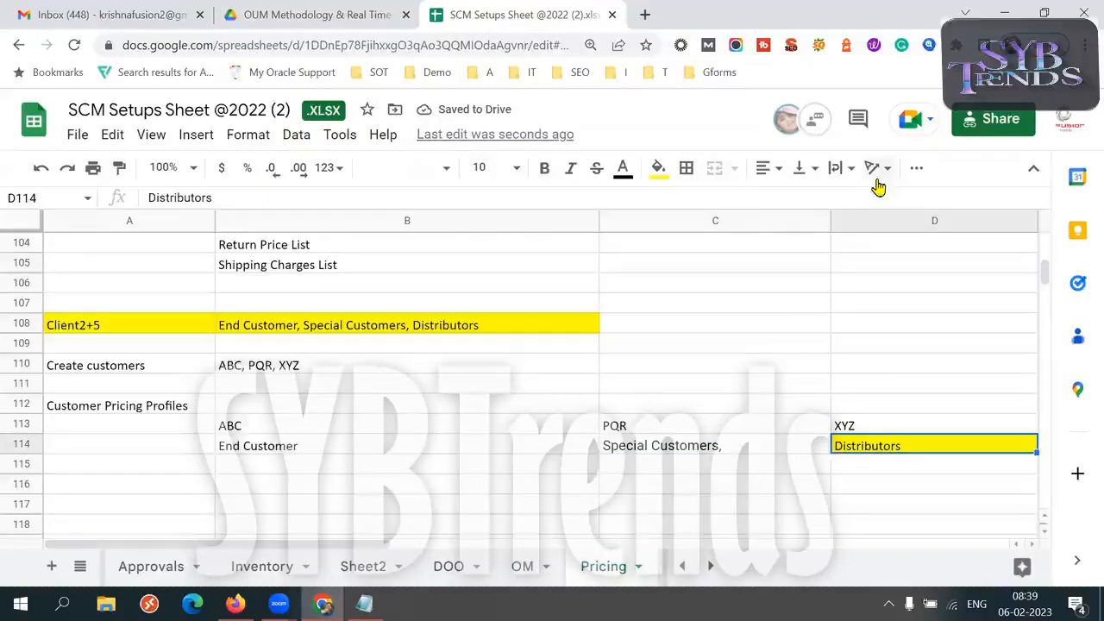
click(660, 169)
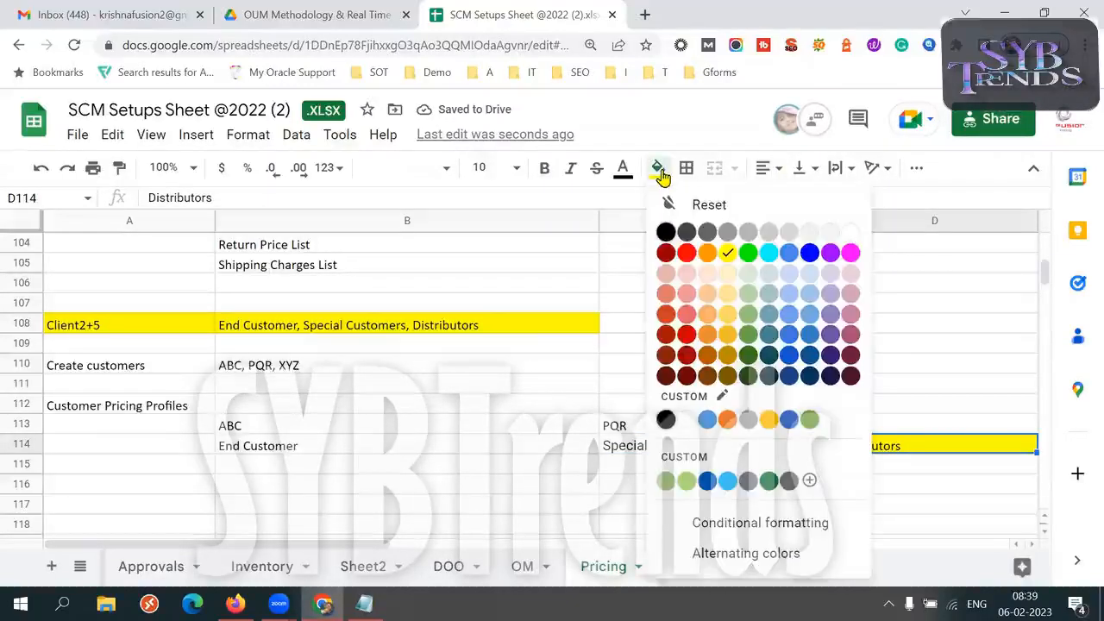
click(850, 233)
click(260, 436)
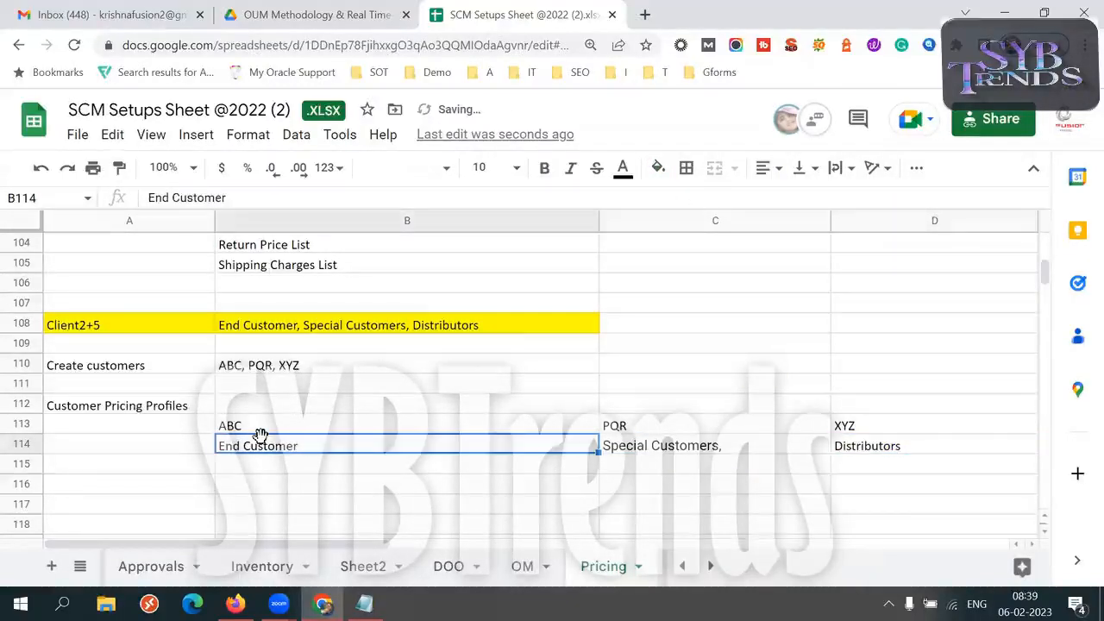
key(Left)
key(Up)
key(Up)
key(Down)
key(Down)
key(Down)
key(Down)
key(Down)
key(Down)
key(Down)
key(Down)
key(Down)
key(Down)
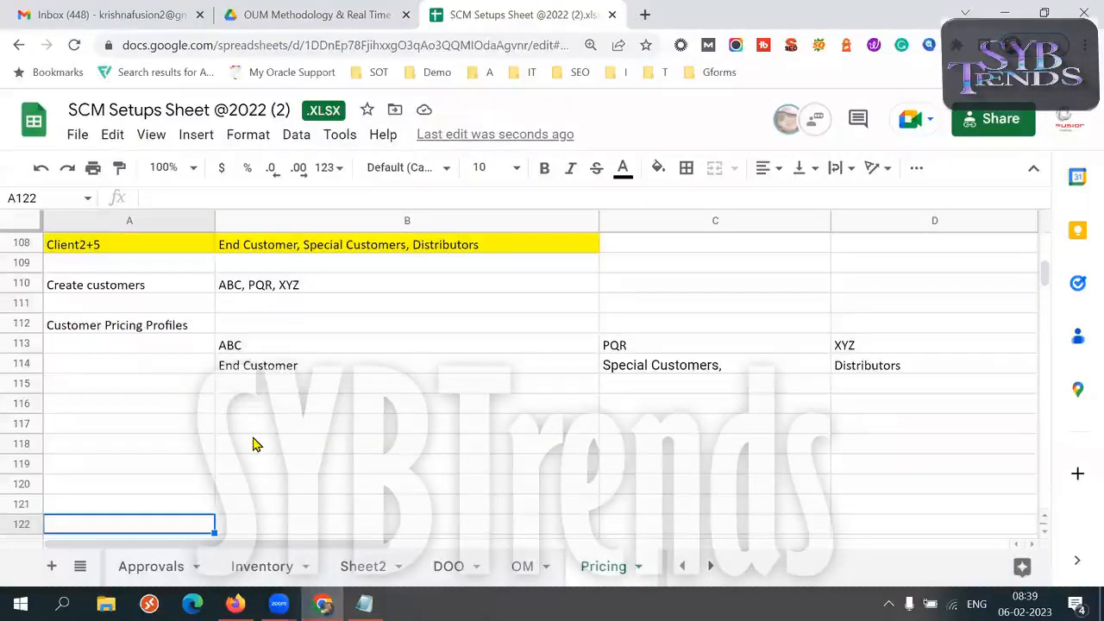
Switch to Notepad to review the Customer Pricing Profiles and Price List entries in the setups list, and return to the Pricing sheet in Chrome
click(364, 604)
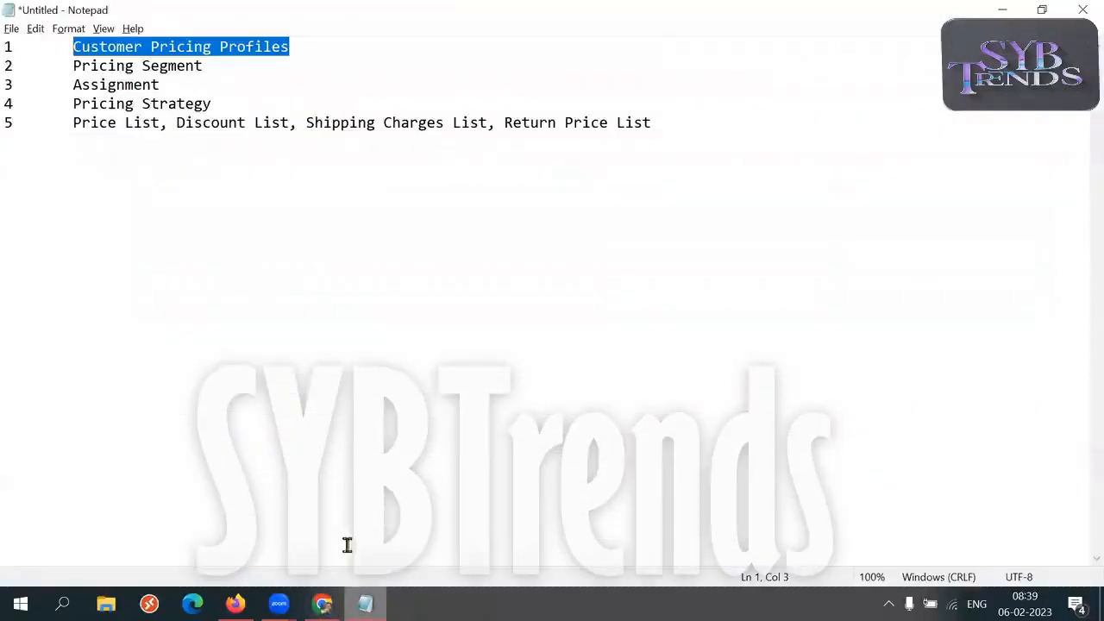
click(106, 46)
drag(66, 46, 301, 49)
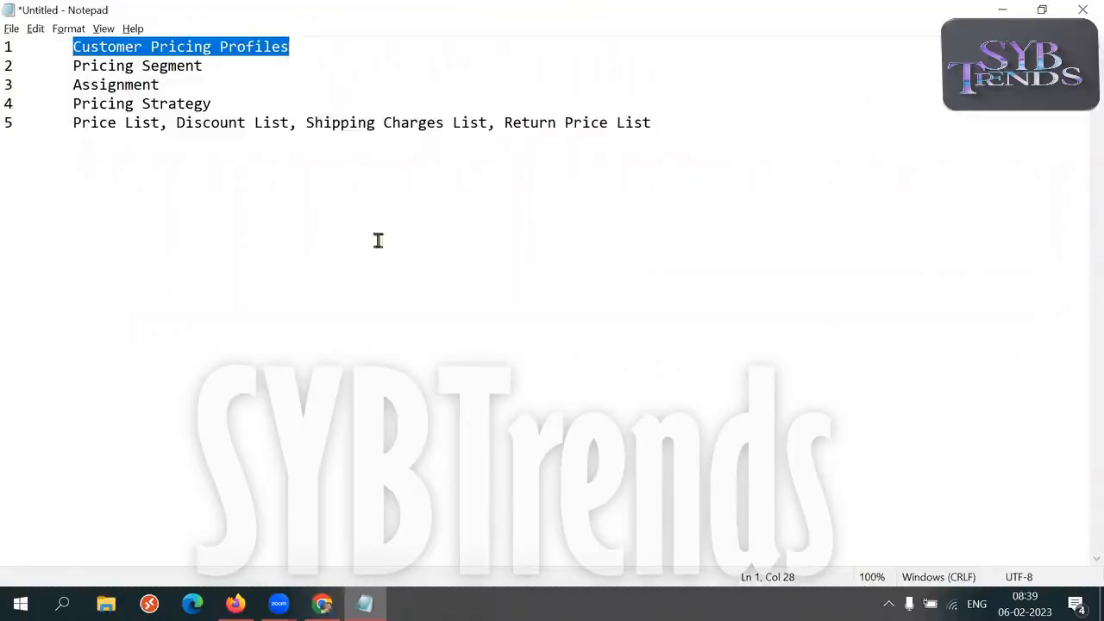
drag(66, 128, 161, 125)
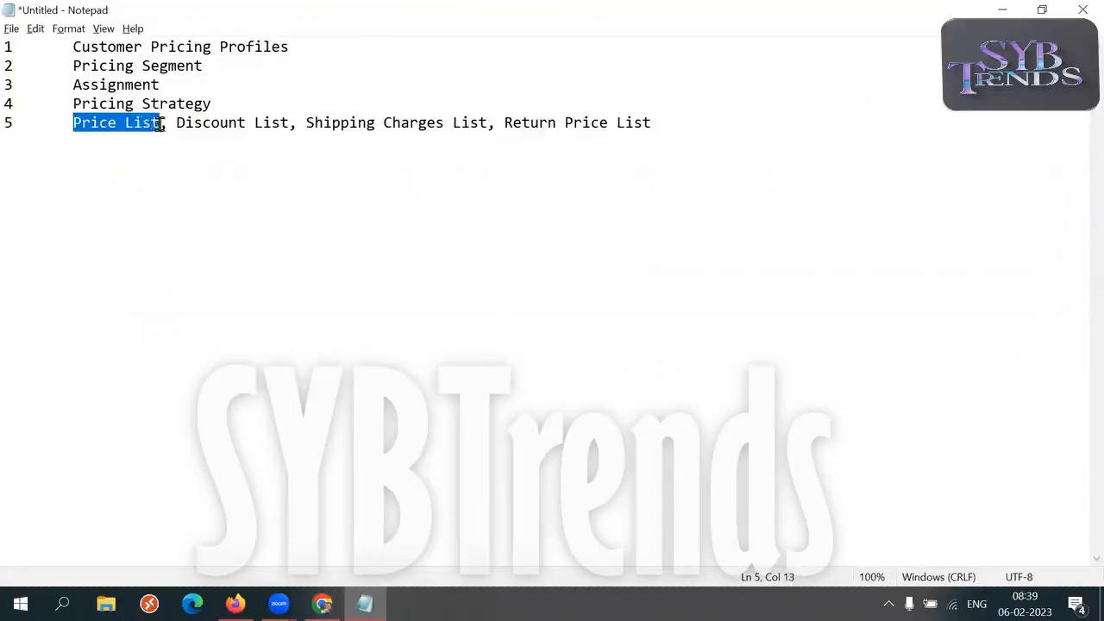
key(alt+Tab)
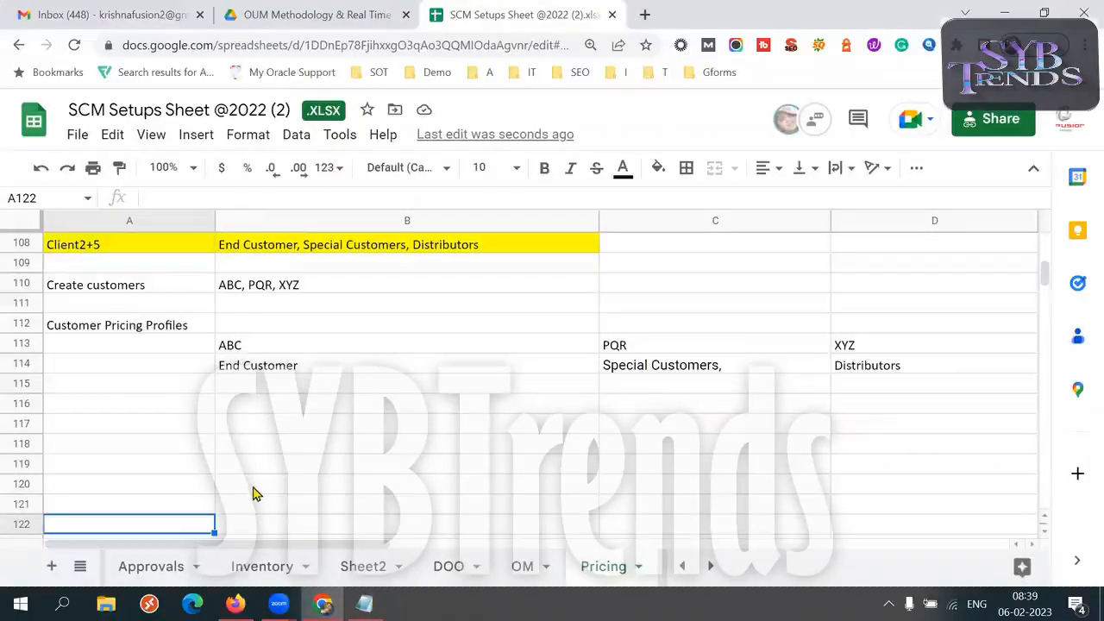
click(255, 485)
key(Down)
key(Down)
key(Down)
key(Down)
key(Down)
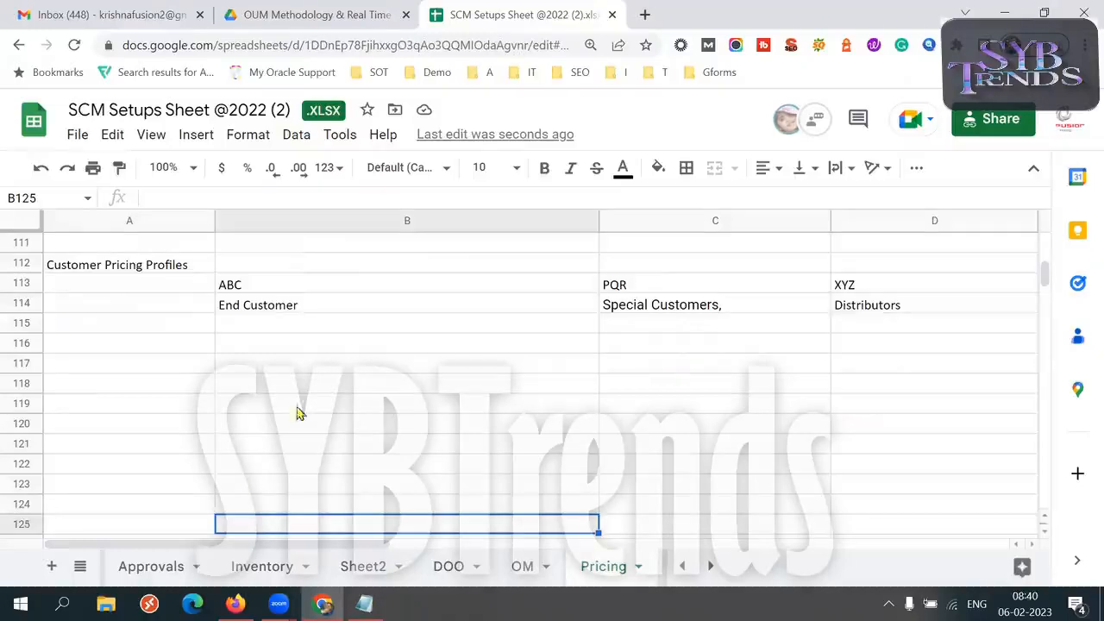
click(317, 309)
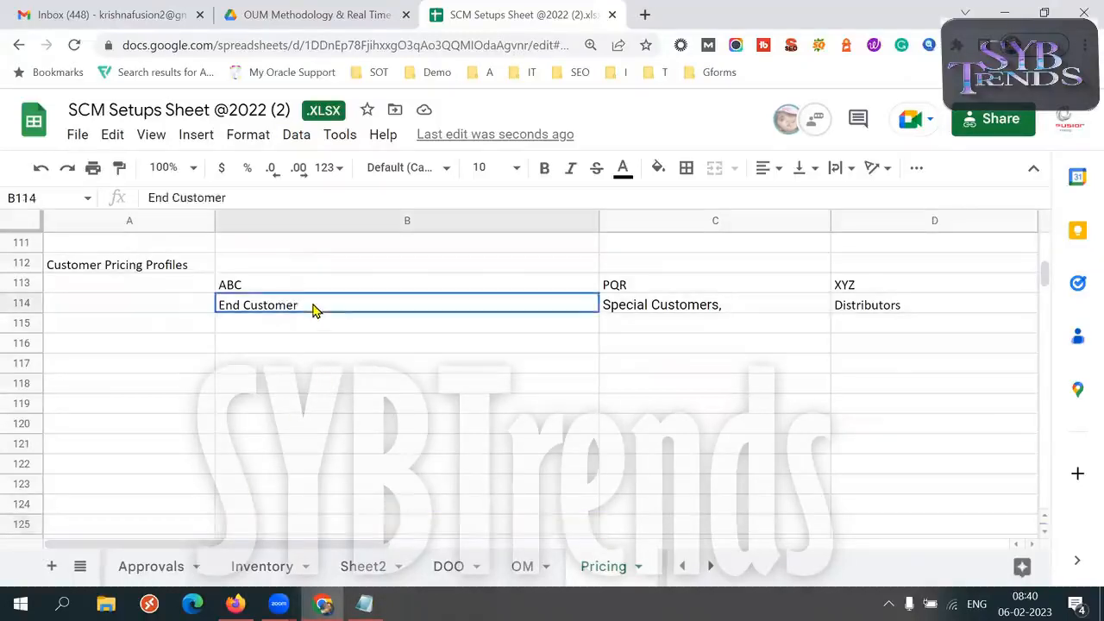
click(299, 447)
click(276, 468)
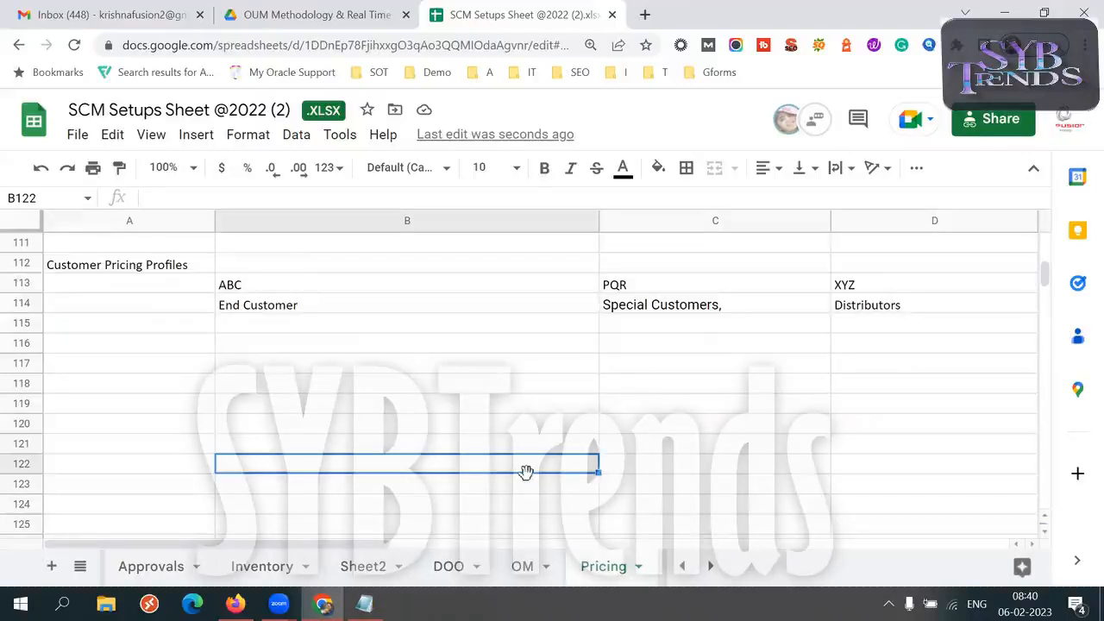
Enter the prices 100$, 98$ and 92$ in cells B122, C122 and D122 beneath the ABC, PQR and XYZ columns
text(100$)
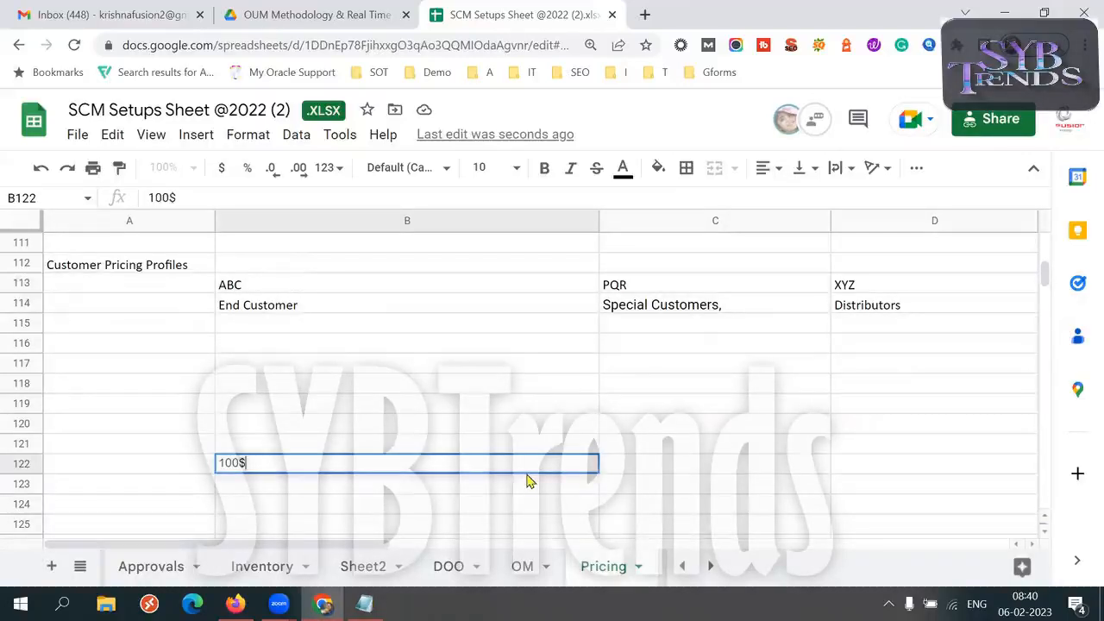
key(Tab)
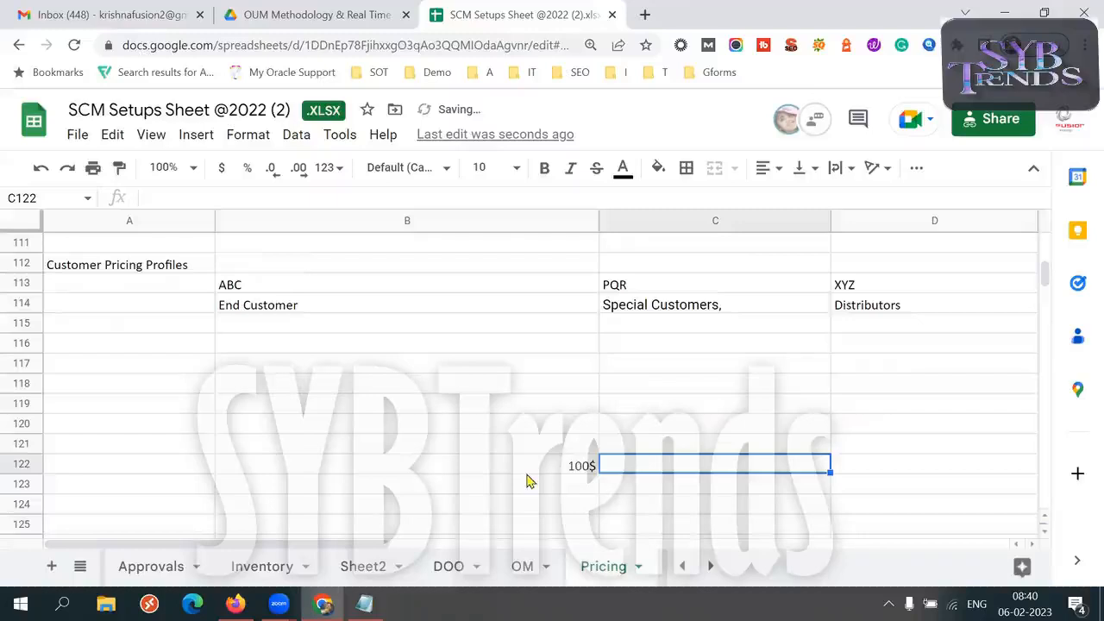
text(98)
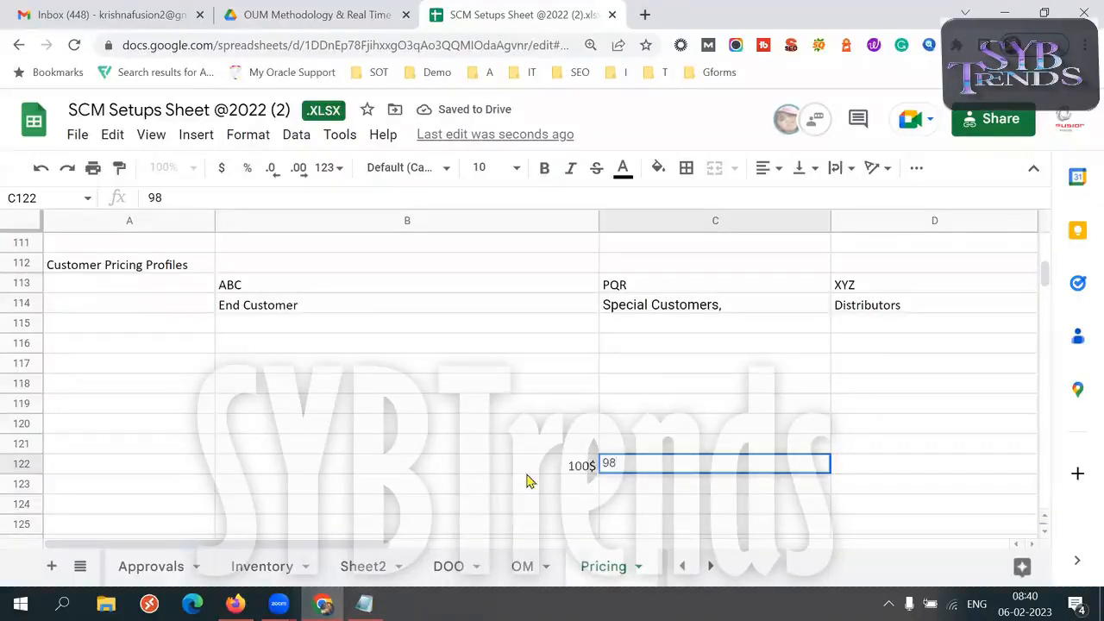
text($)
key(Tab)
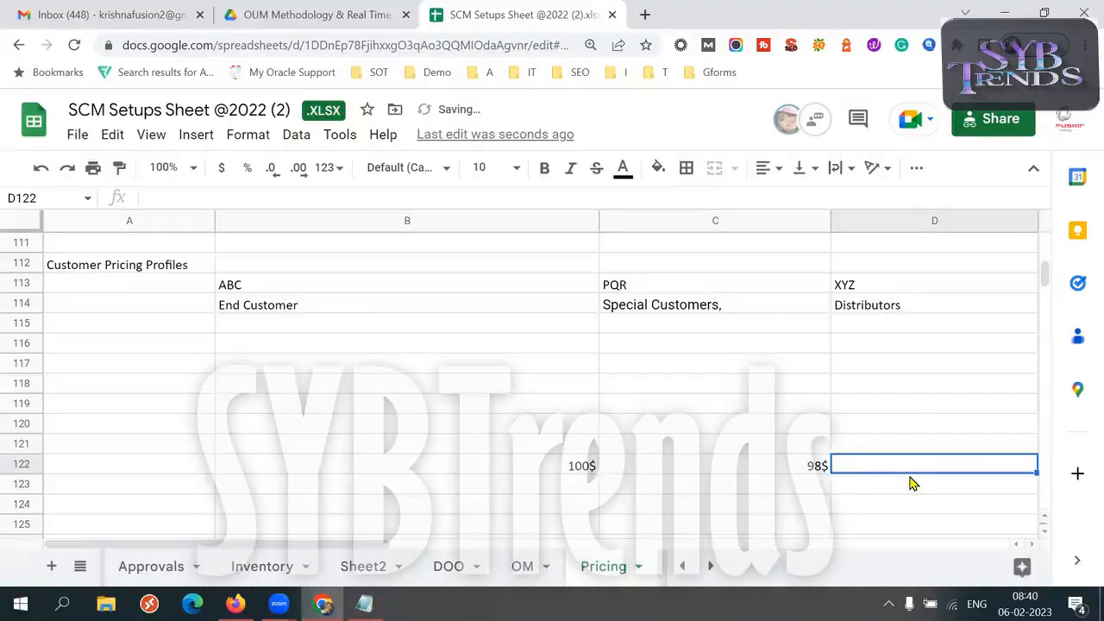
text(9)
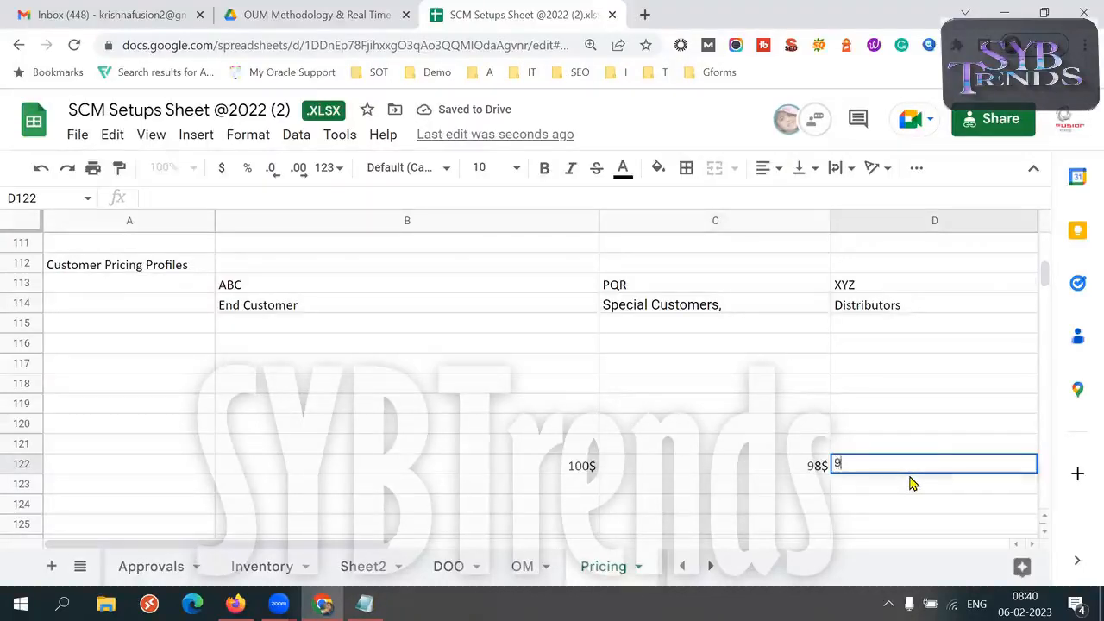
text(2$)
key(Tab)
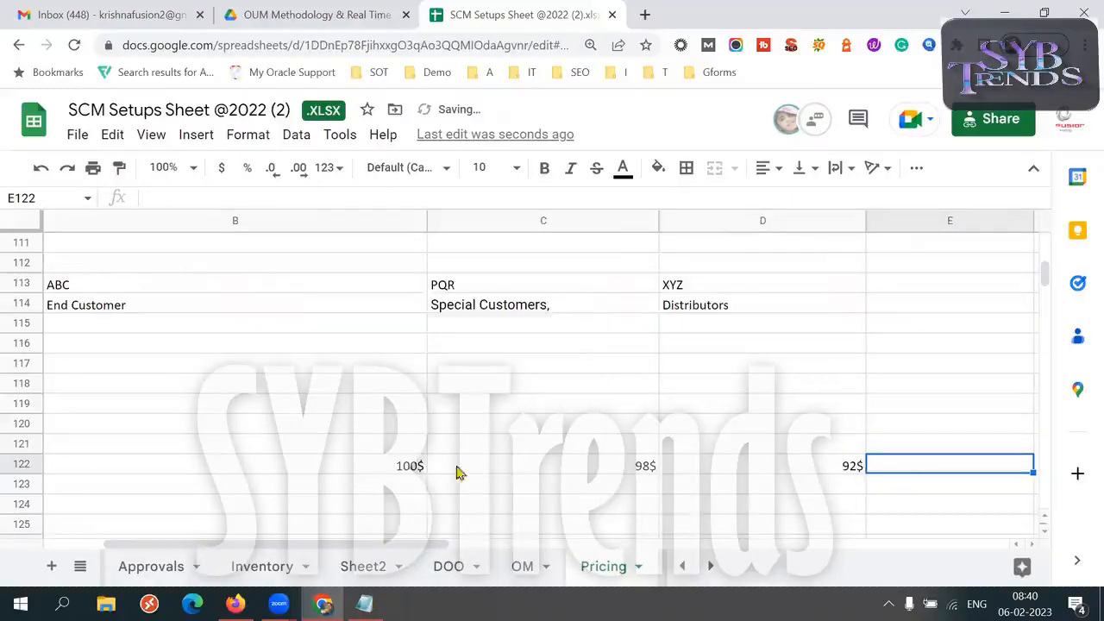
Compare the End Customer, Special Customers and Distributors profiles in row 114 with their matching prices in row 122
click(382, 473)
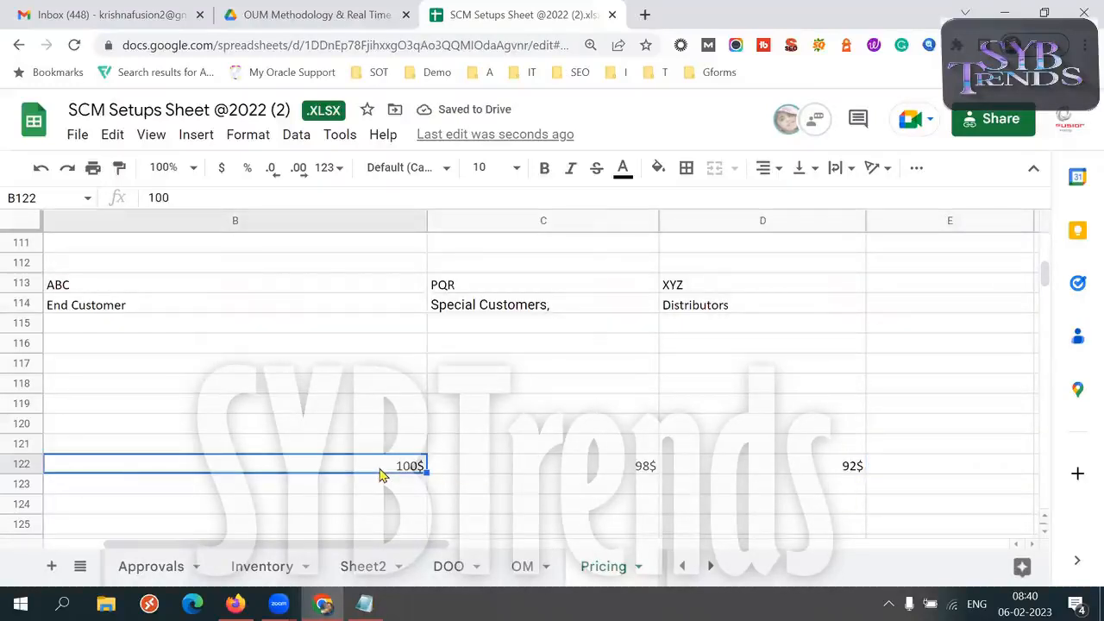
click(234, 304)
click(397, 471)
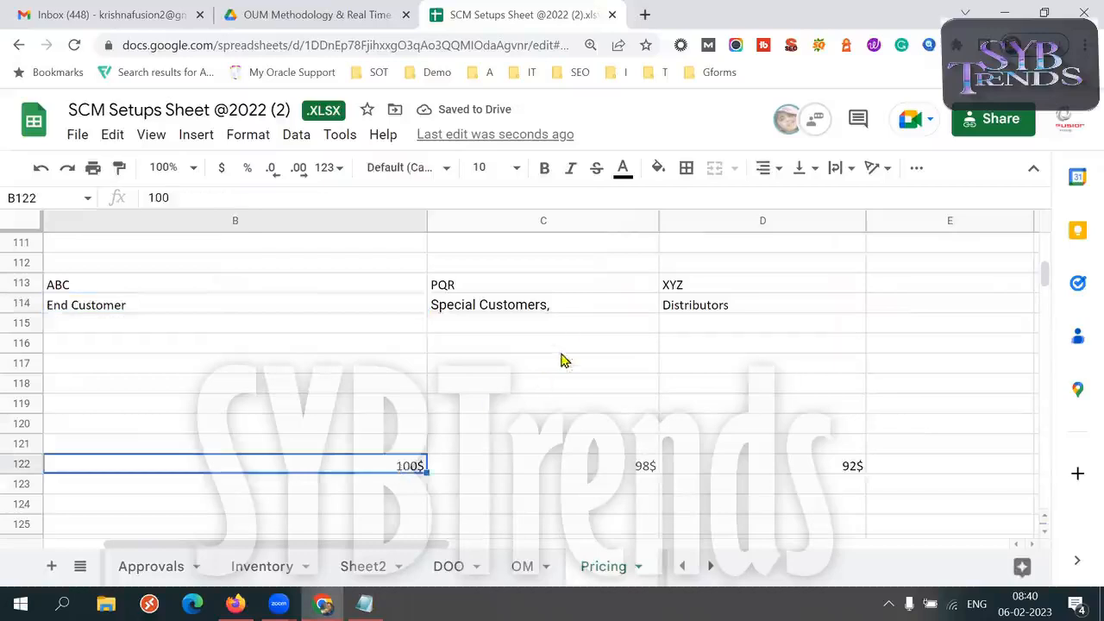
click(549, 307)
click(572, 446)
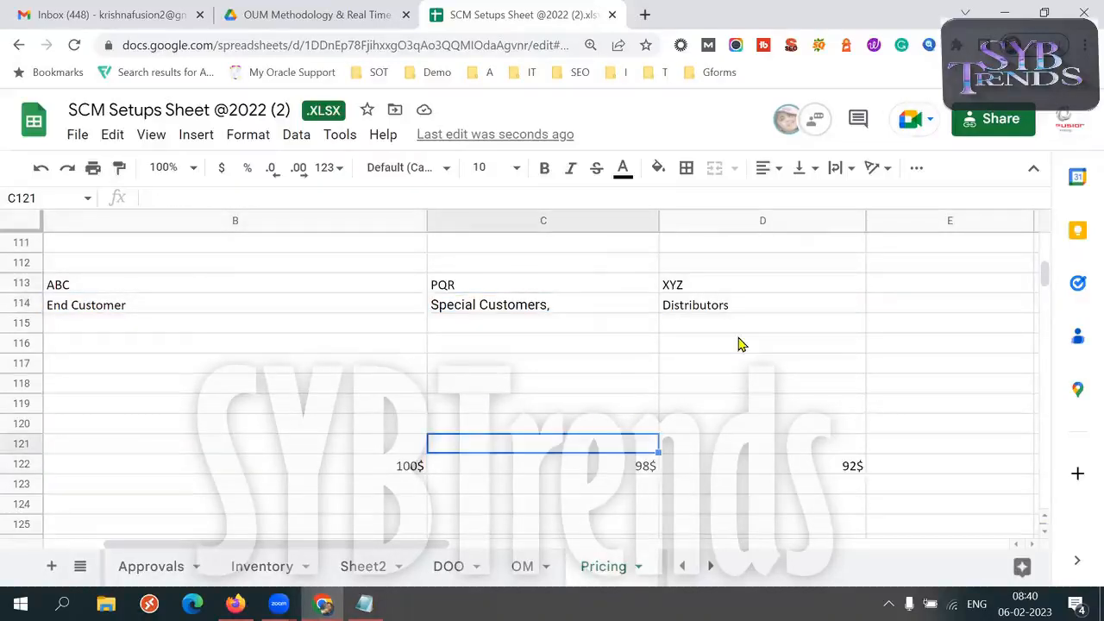
click(730, 313)
click(817, 468)
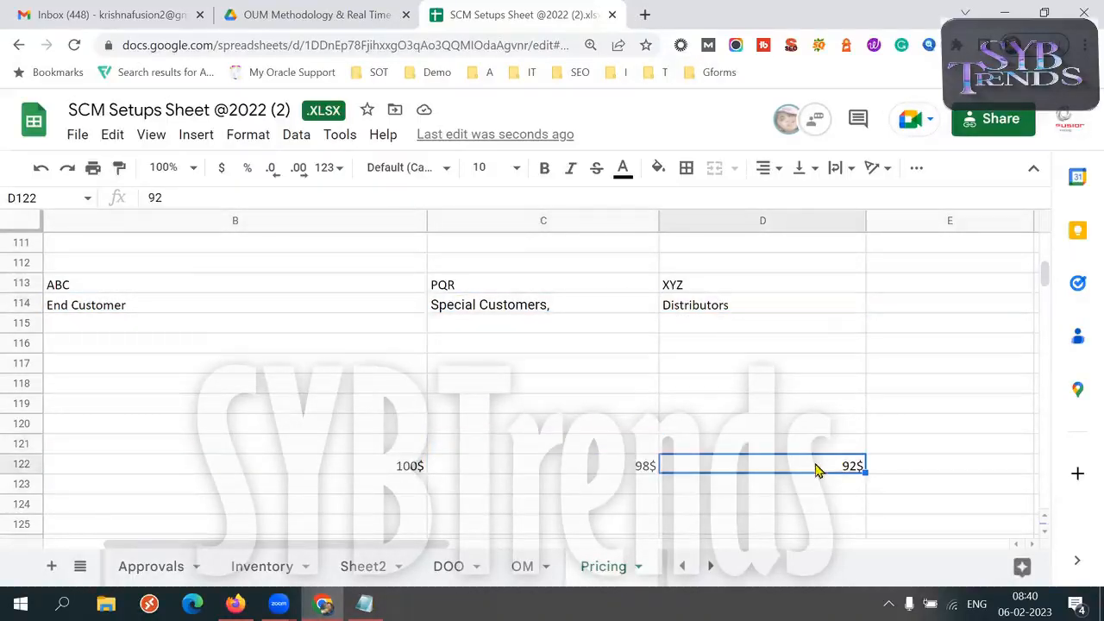
click(231, 309)
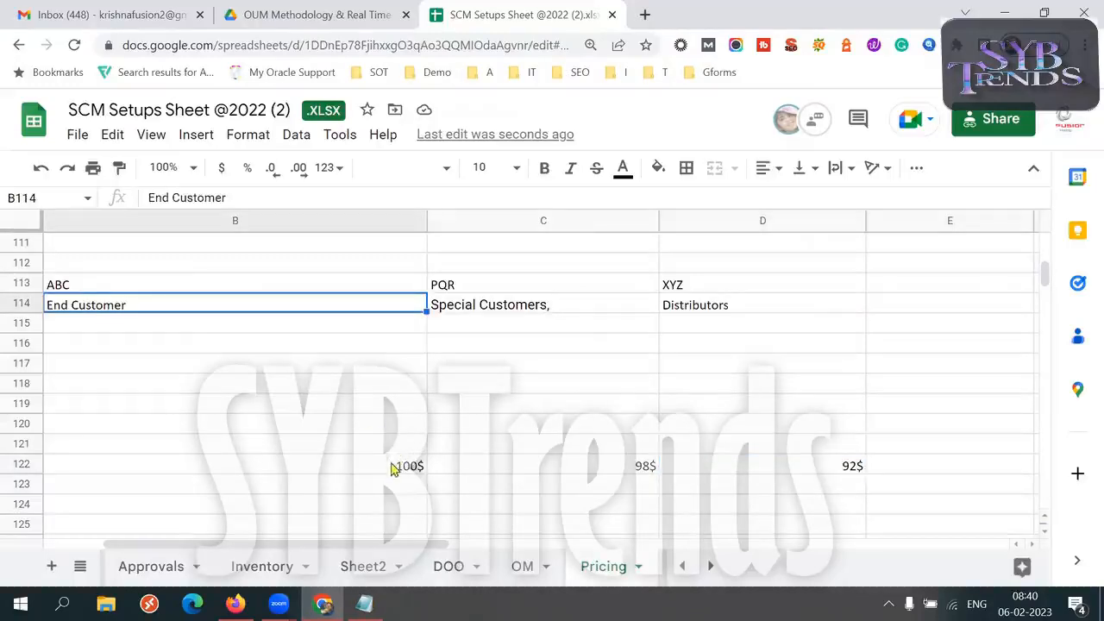
click(393, 467)
click(723, 311)
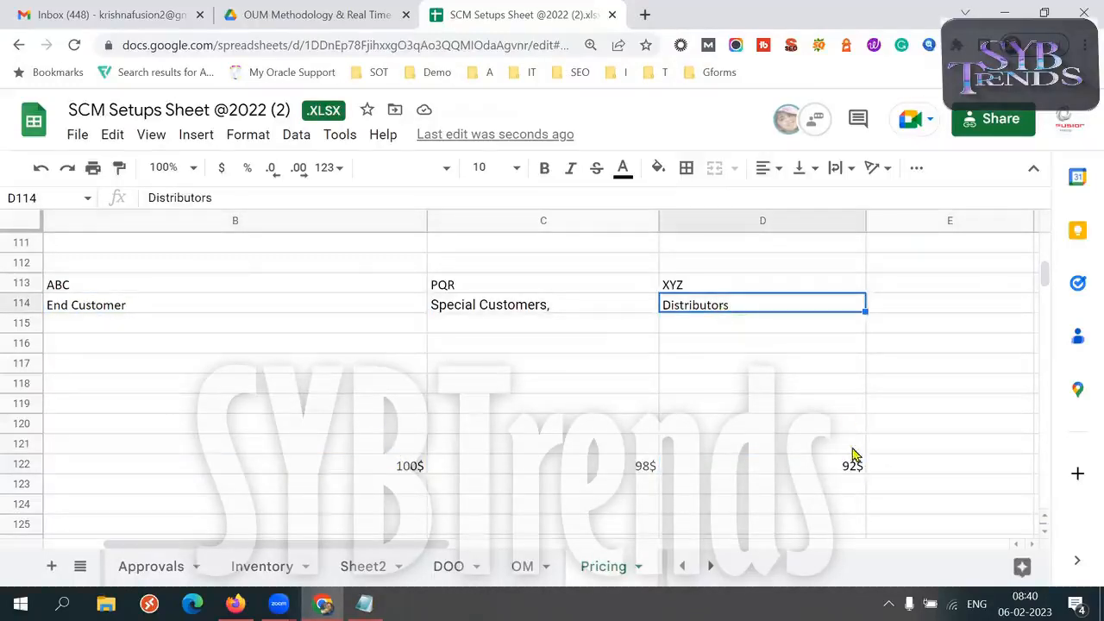
click(821, 474)
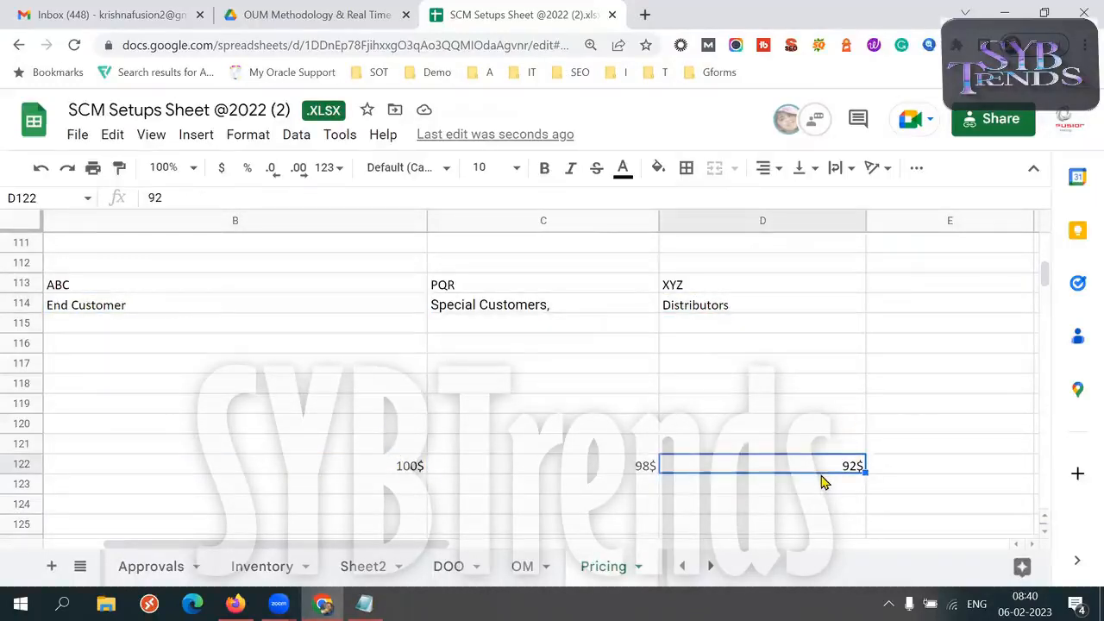
click(726, 312)
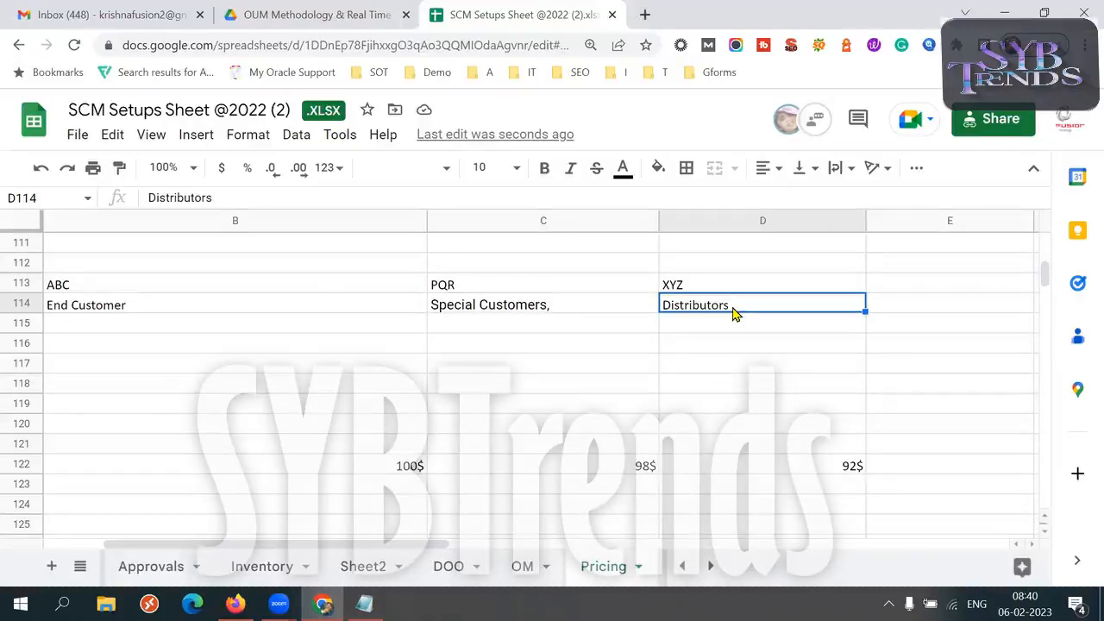
click(796, 466)
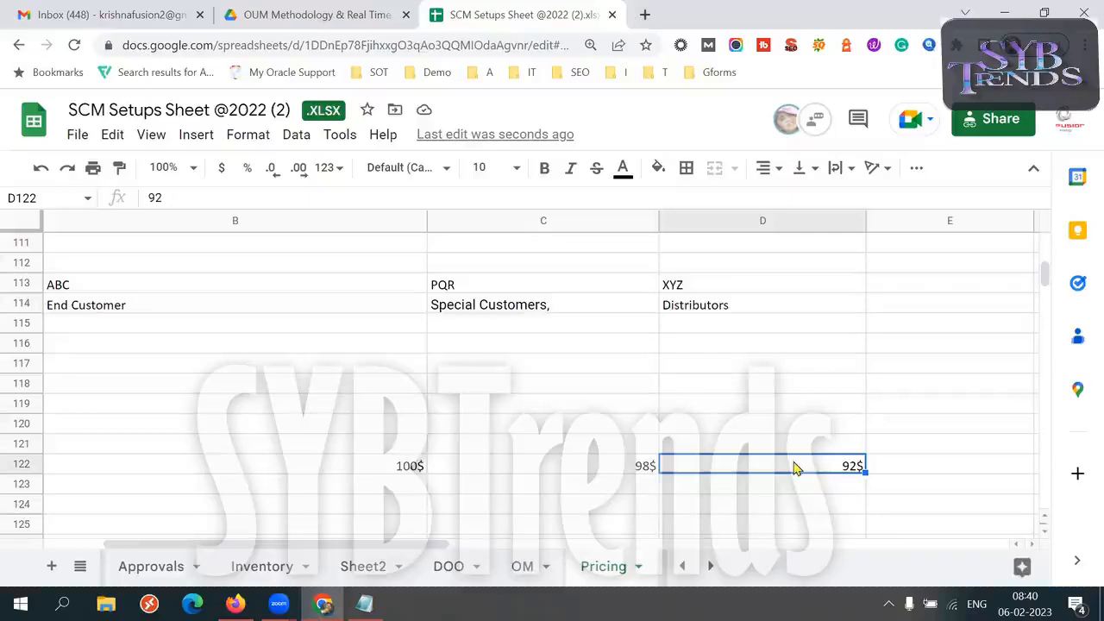
click(628, 466)
click(505, 307)
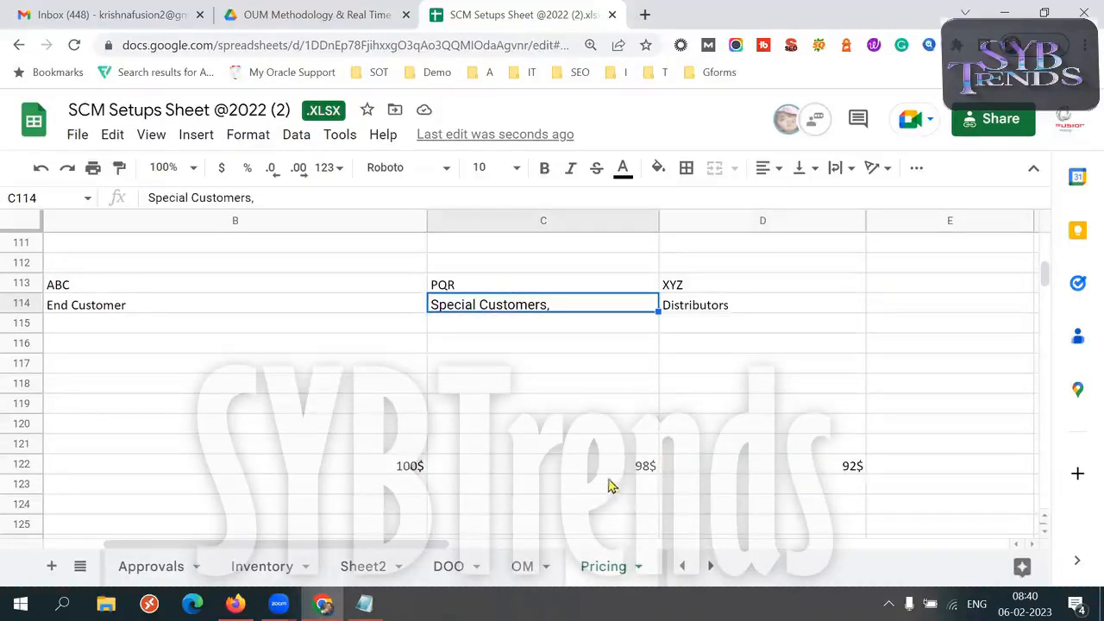
click(604, 466)
Enter the heading "End Customer PL" in cell B121, directly above the 100$ price
click(387, 481)
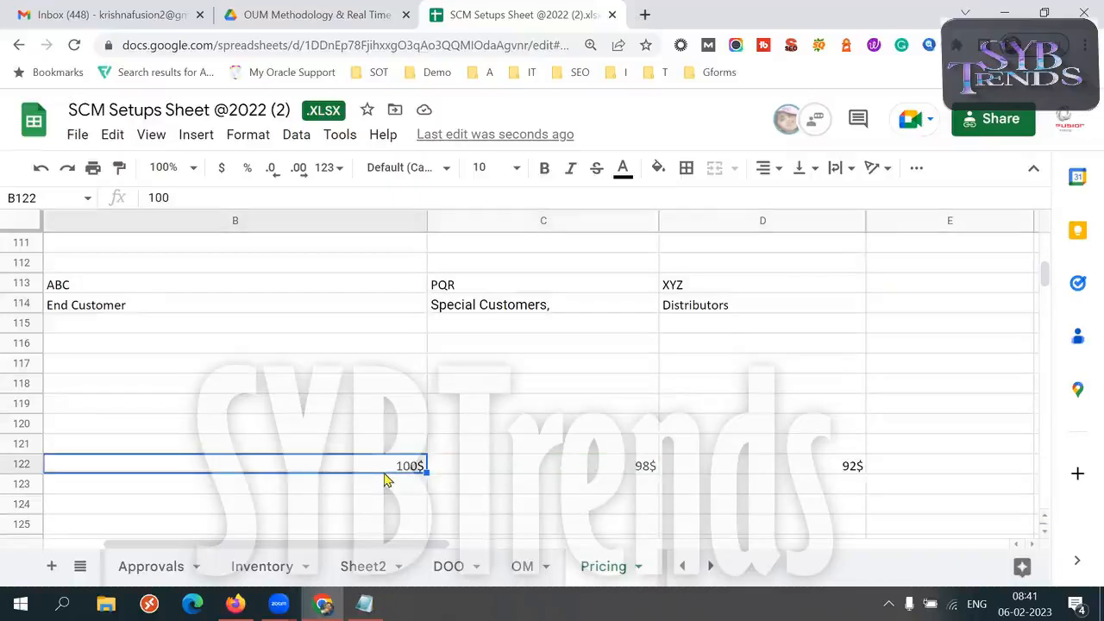
key(Left)
key(Up)
key(Right)
text(End Customer)
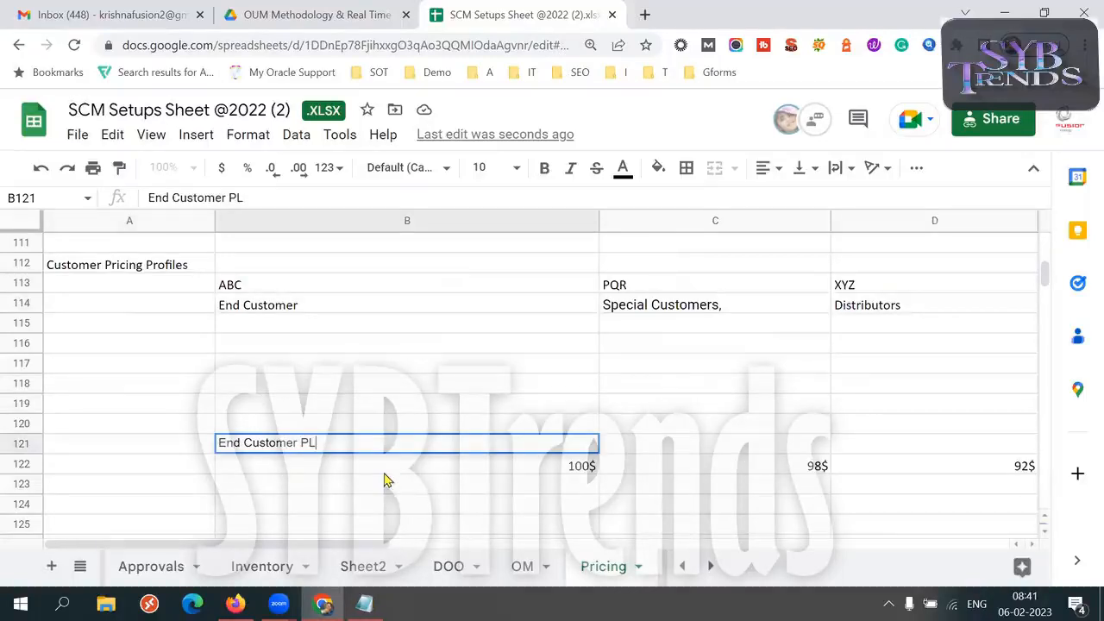
Enter the heading "Special Customer PL" in cell C121, above the 98$ price
click(650, 451)
text(Spe)
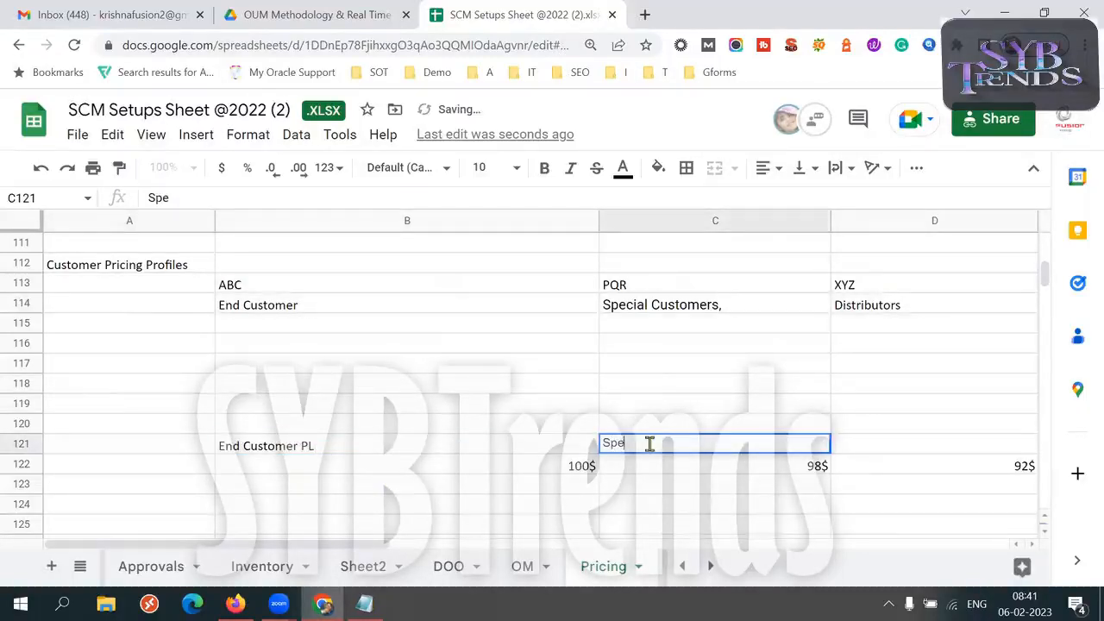
key(BackSpace)
key(BackSpace)
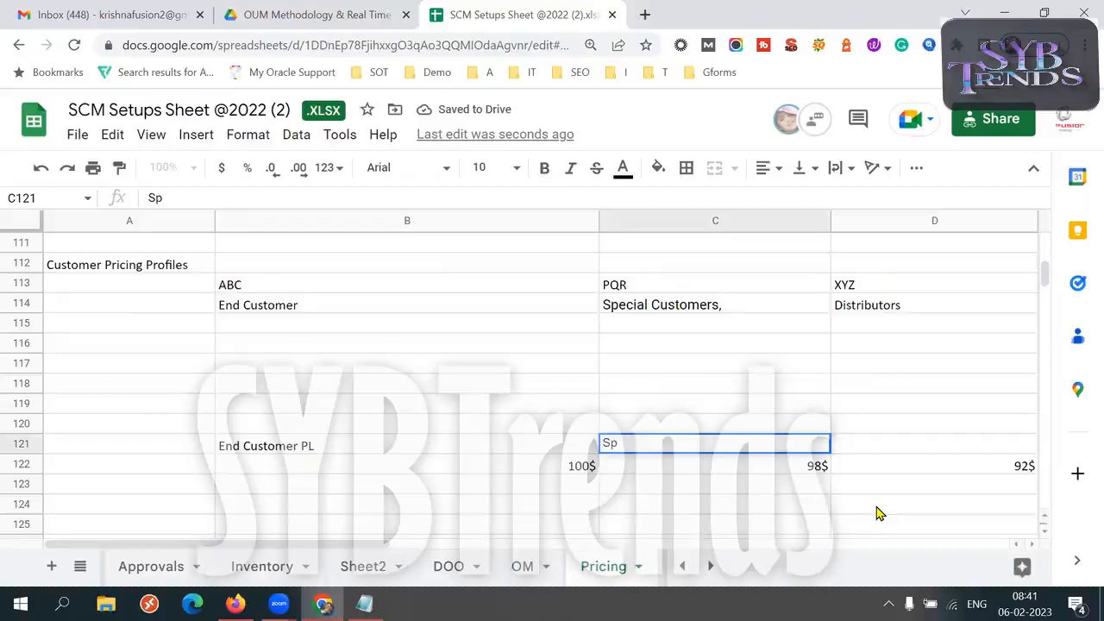
text(ecial C)
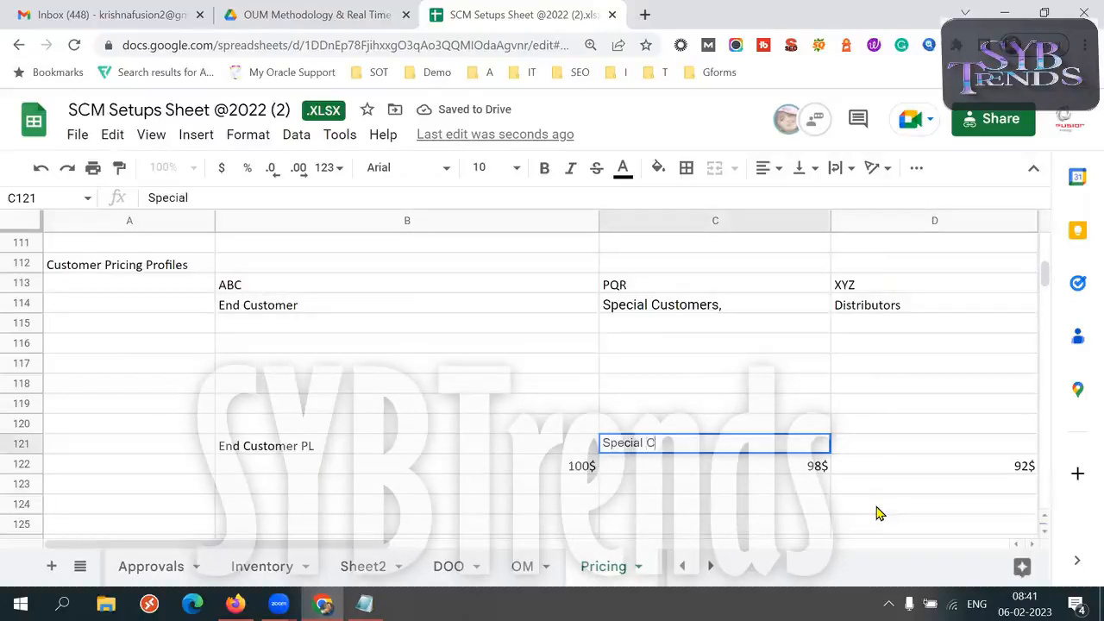
text(ustomer PL)
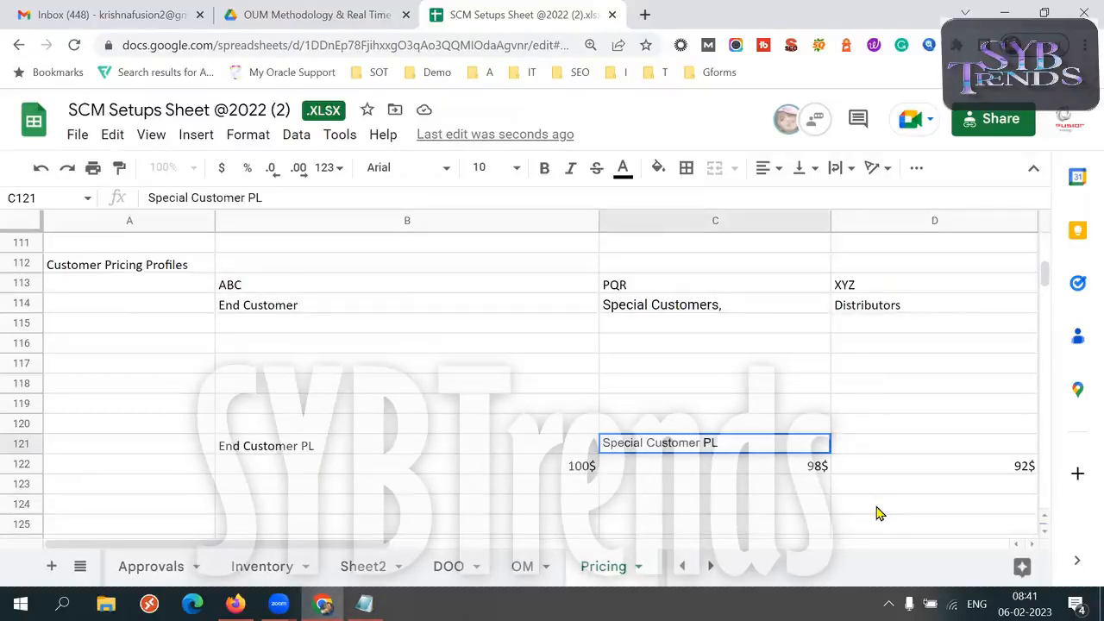
Enter the heading "Distributor PL" in cell D121, above the 92$ price
key(Tab)
text(Distribu)
key(BackSpace)
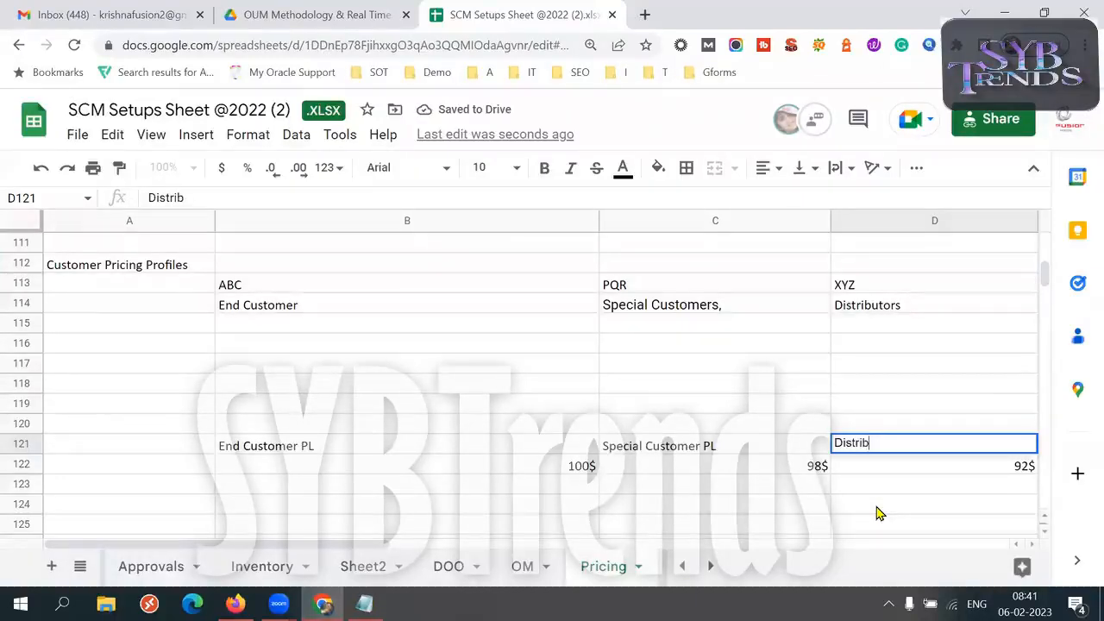
text(butor PL)
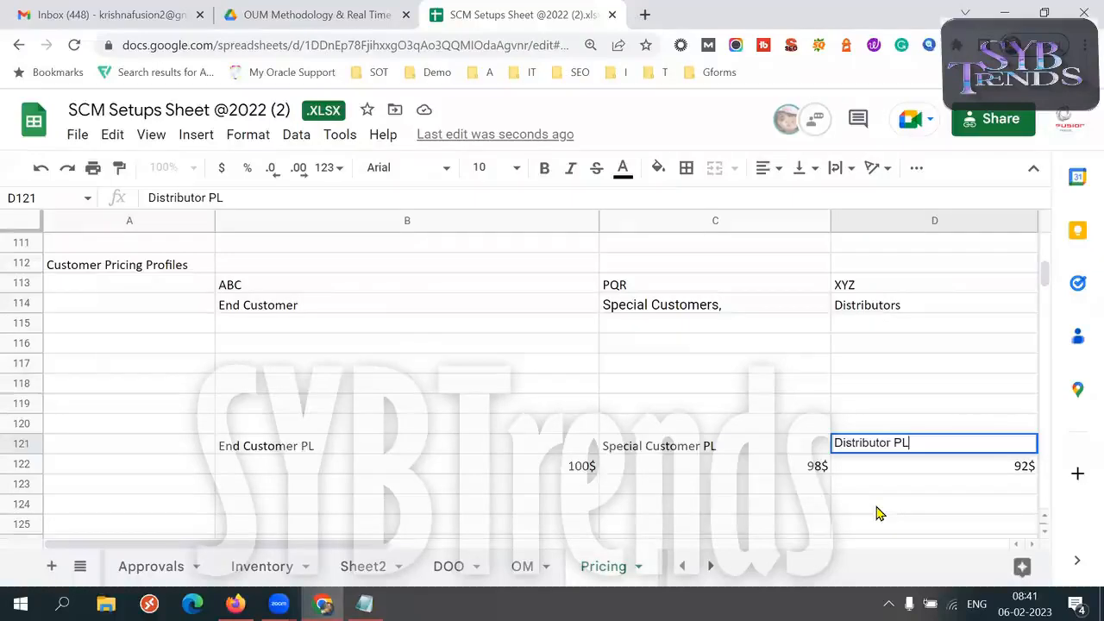
Copy "Price List" from the setups list in Notepad into cell A121 of the Pricing sheet in Chrome
click(203, 447)
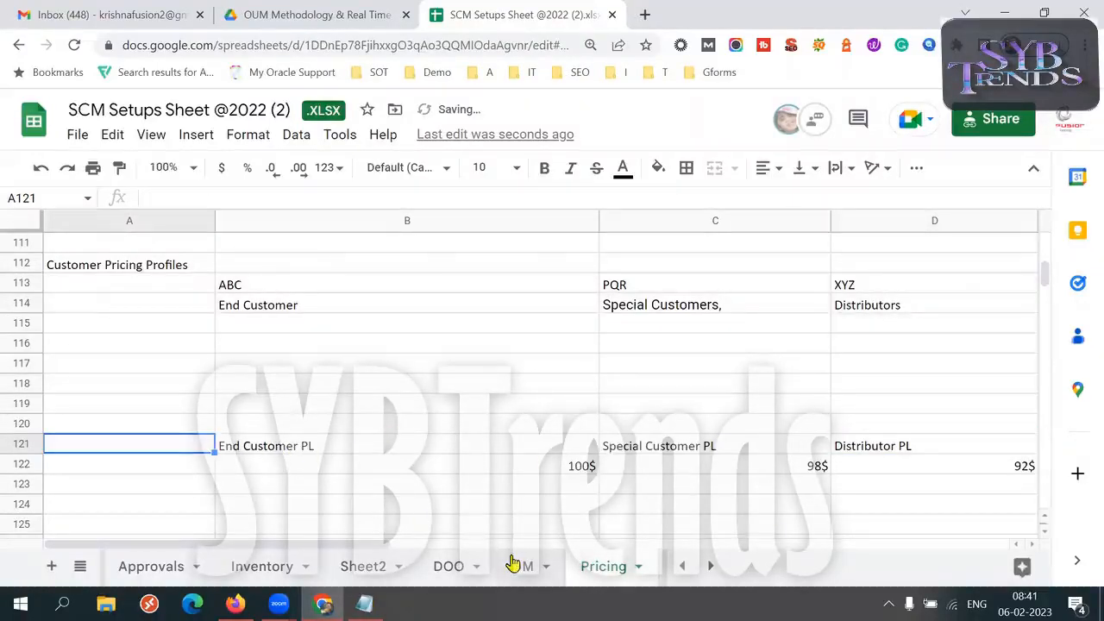
click(364, 604)
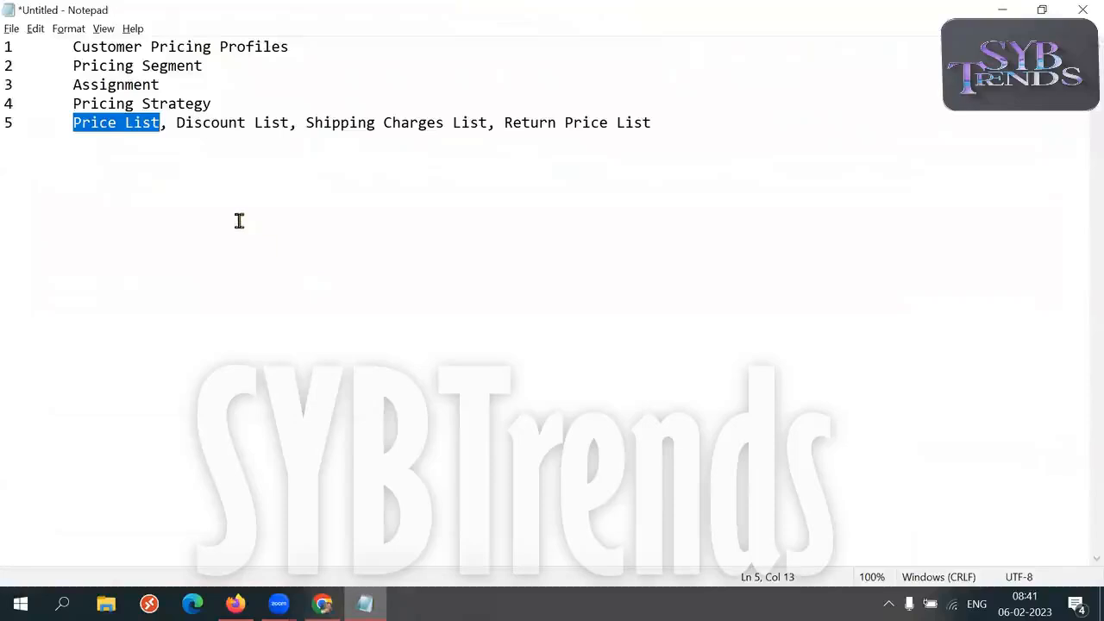
key(ctrl+c)
key(alt+Tab)
key(ctrl+v)
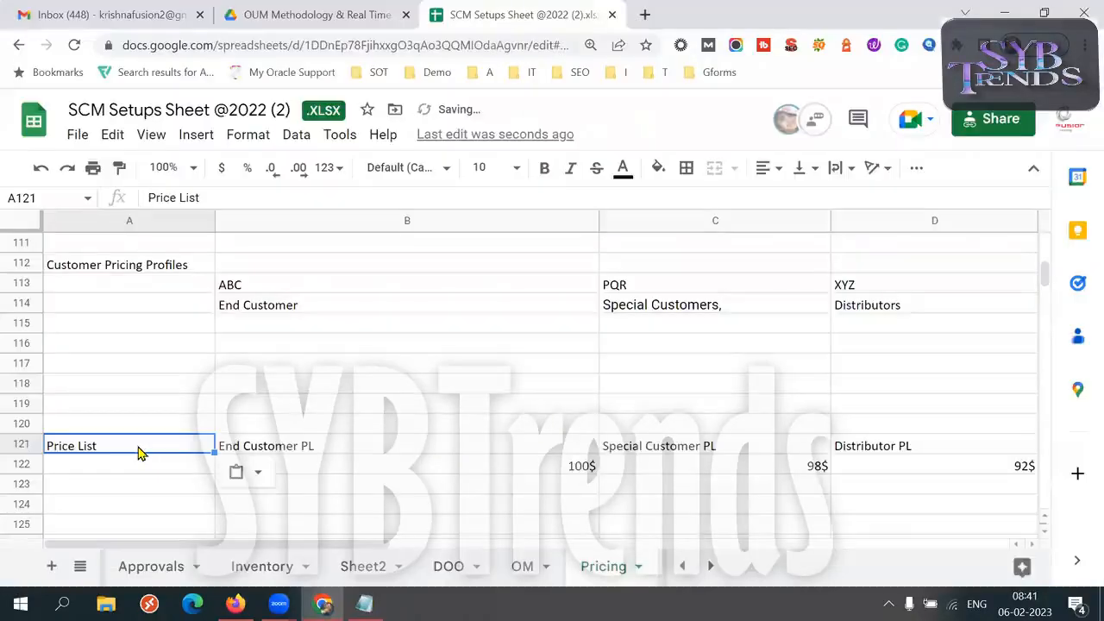
Make the Customer Pricing Profiles label in A112 and the Price List label in A121 bold
click(124, 272)
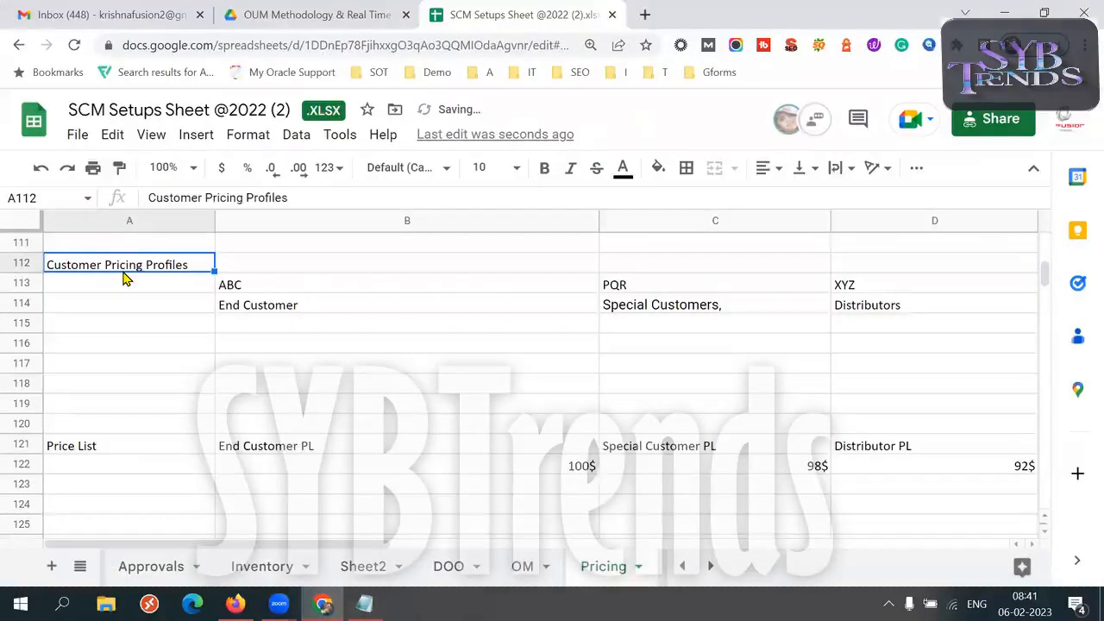
key(ctrl+b)
click(113, 445)
key(ctrl+b)
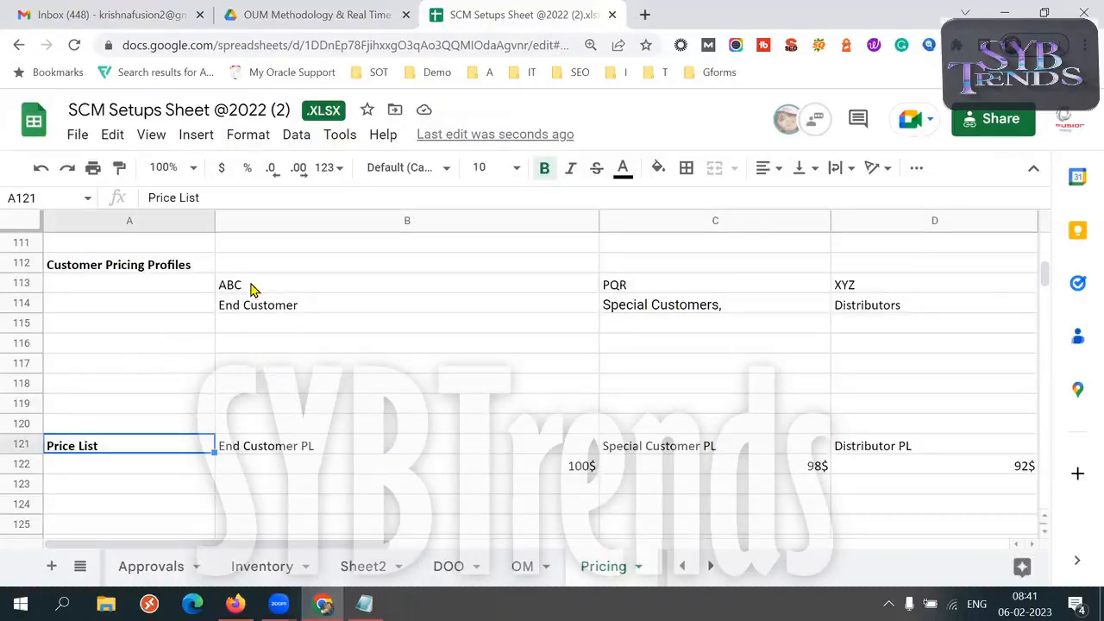
Review how each customer pricing profile in row 114 corresponds to its price list in row 121
click(325, 306)
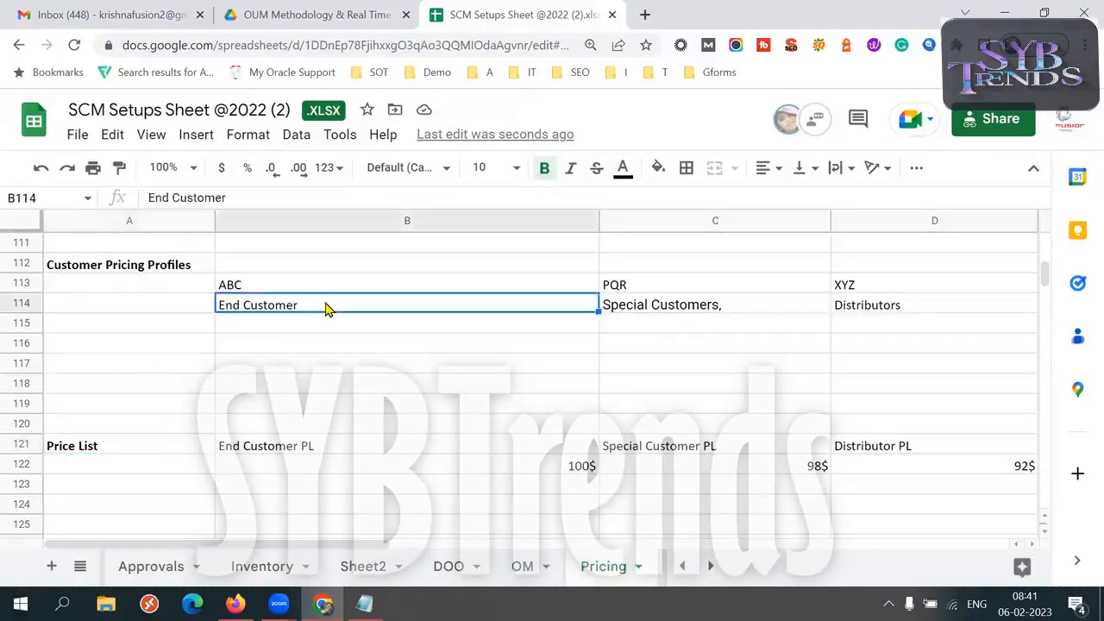
click(305, 454)
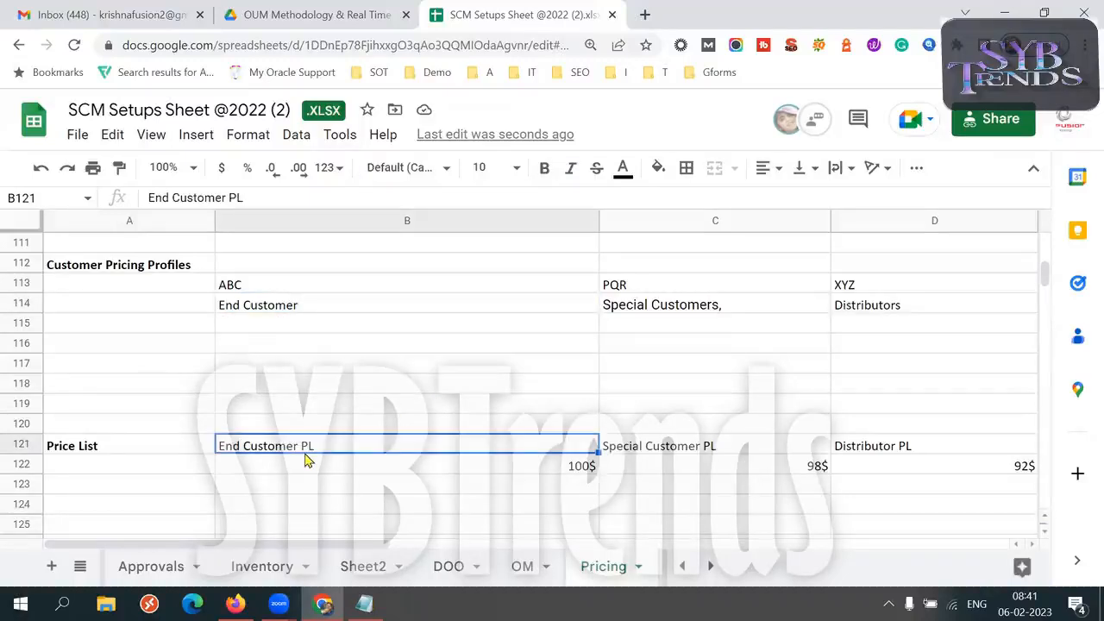
click(696, 311)
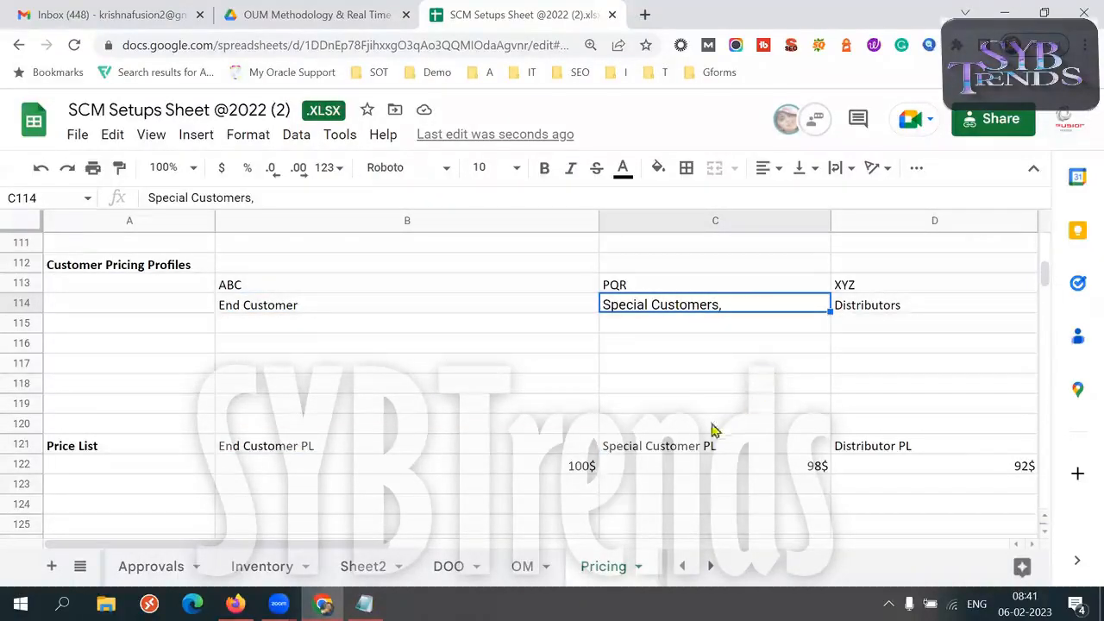
click(666, 445)
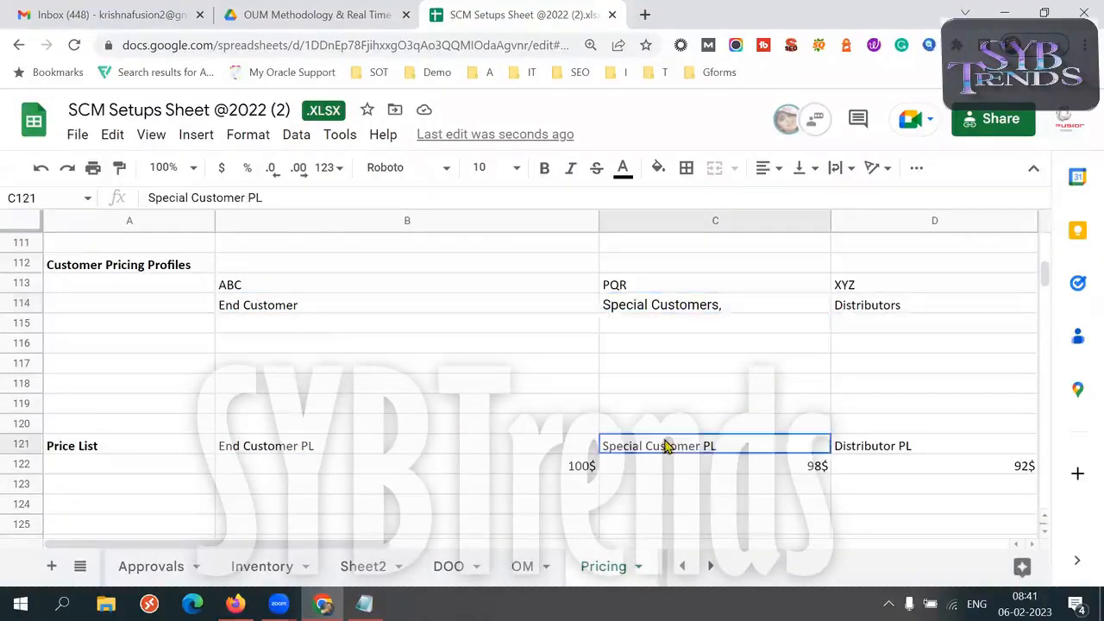
click(868, 308)
click(920, 448)
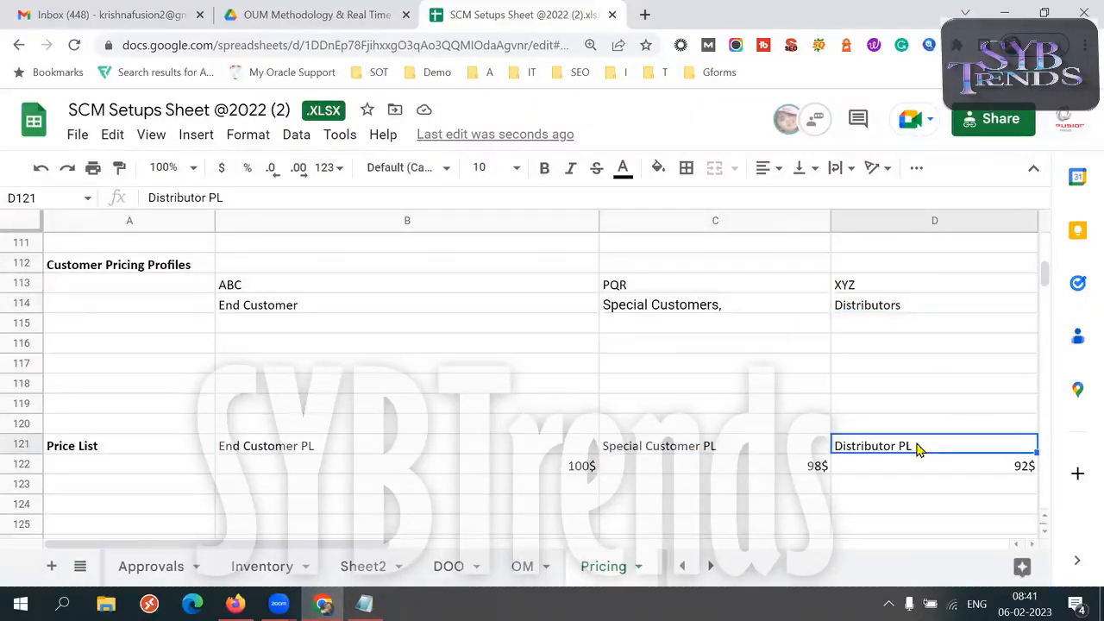
click(388, 313)
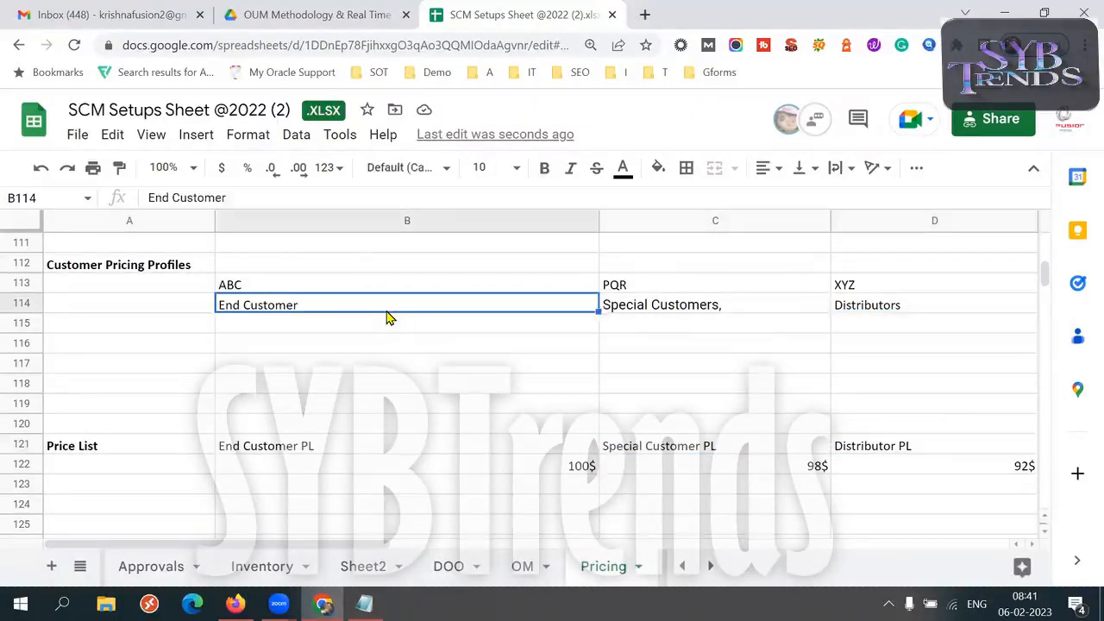
Add customer 123 next to ABC in cell B113, above the End Customer profile, so it reads "ABC, 123"
click(289, 282)
double_click(289, 282)
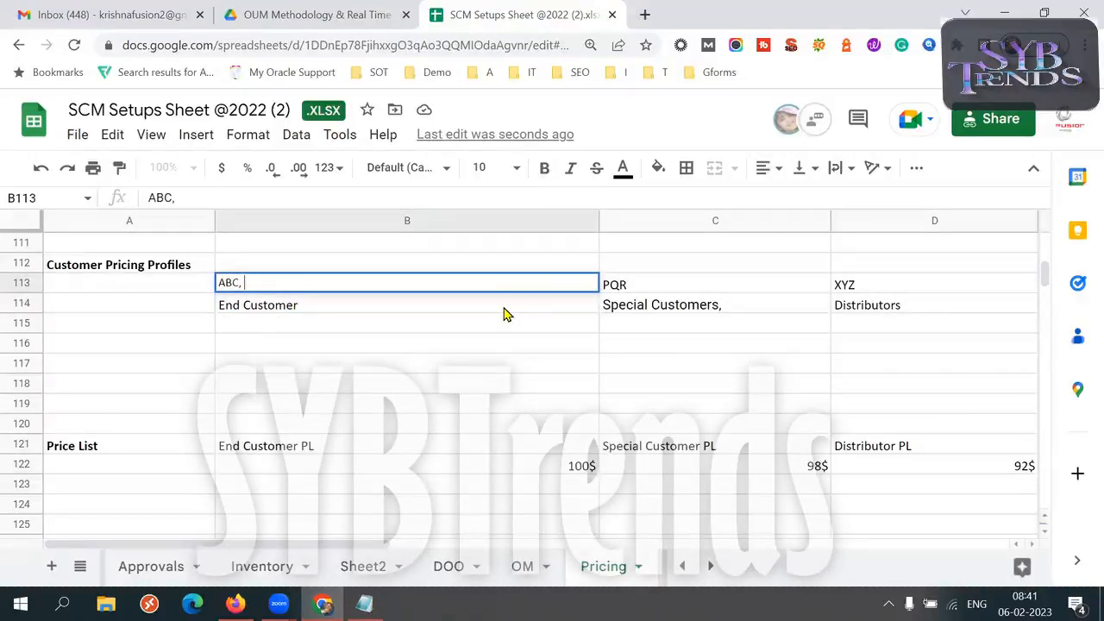
text(, S)
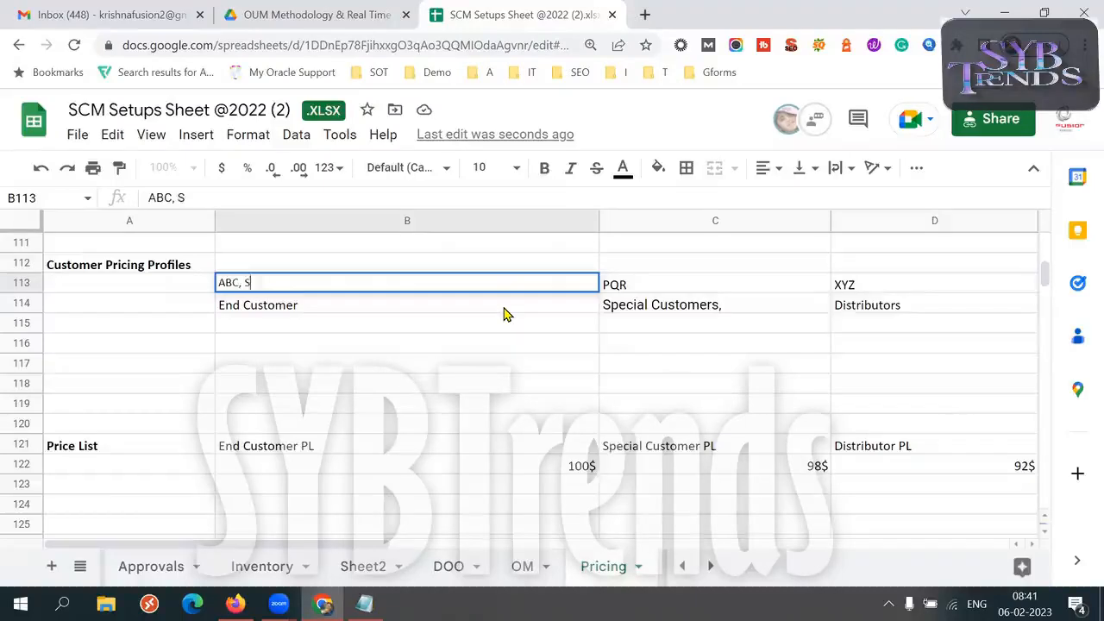
key(BackSpace)
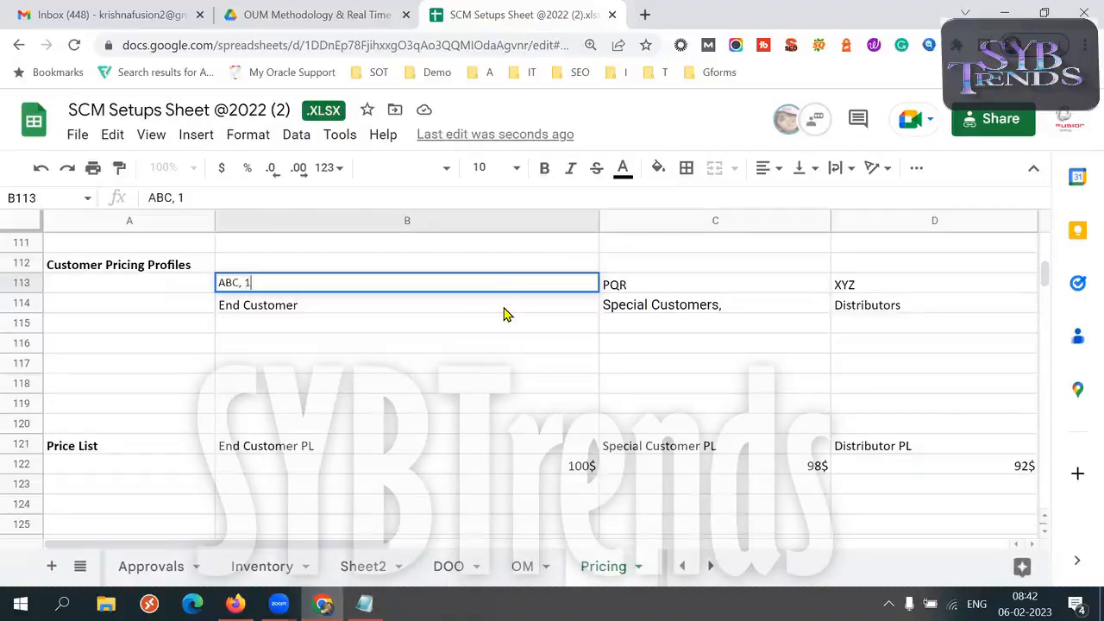
key(Tab)
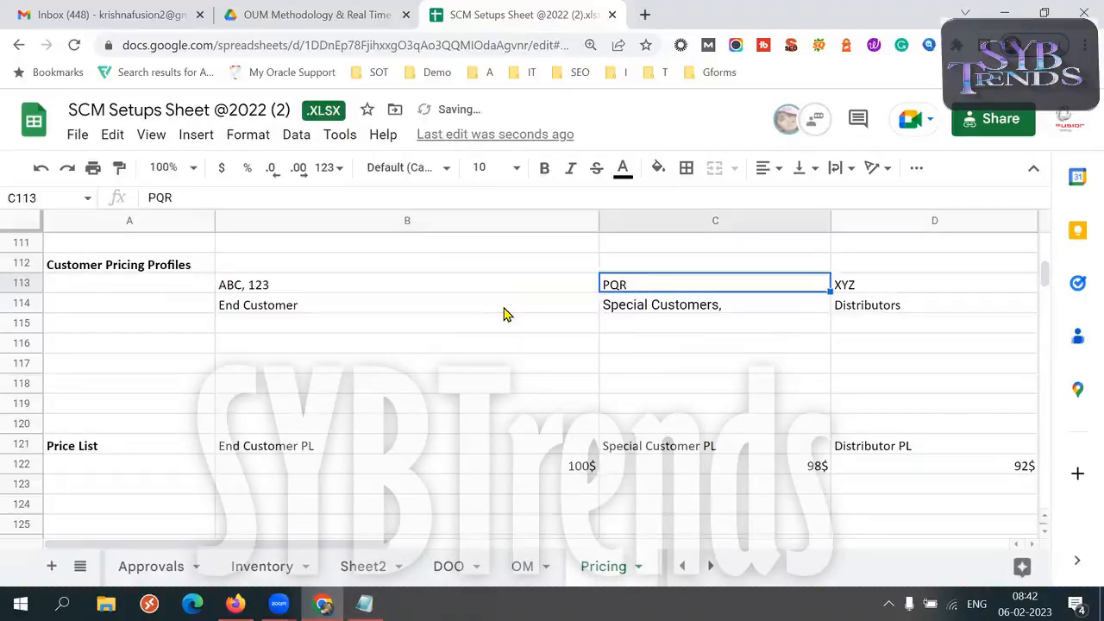
click(358, 294)
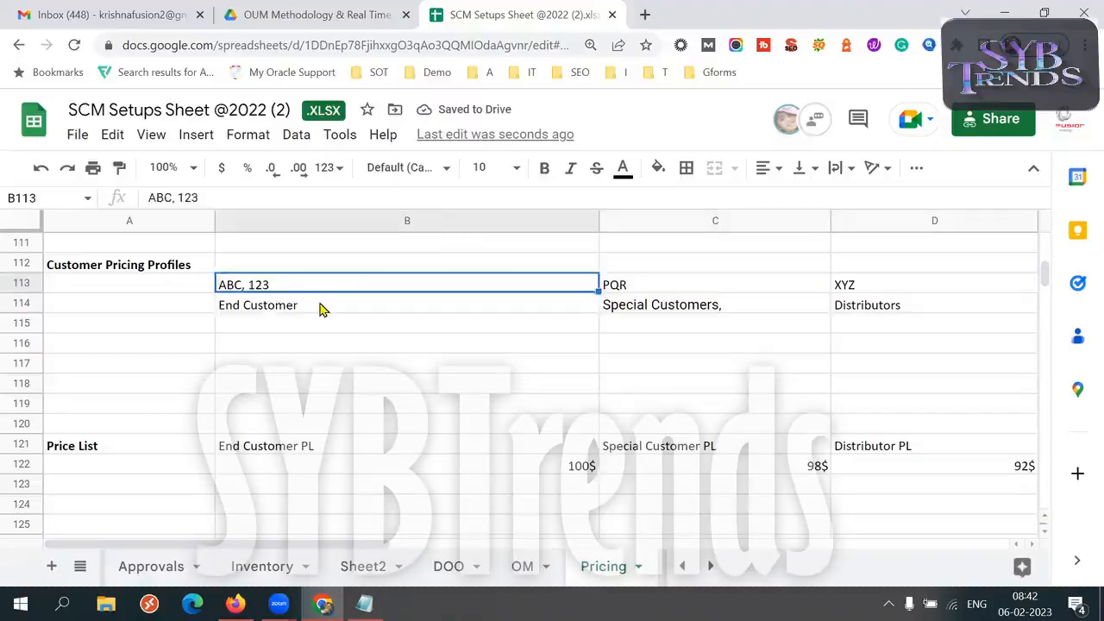
click(320, 307)
Add customer 456 next to PQR in cell C113, above the Special Customers profile, so it reads "PQR, 456"
double_click(652, 285)
text(,)
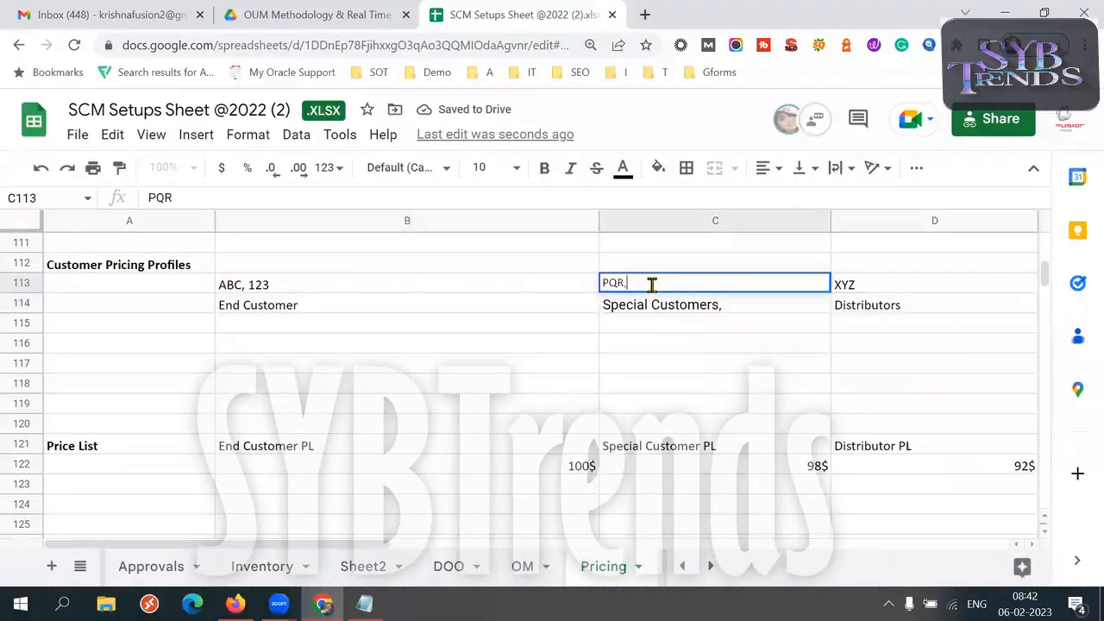
text( 456)
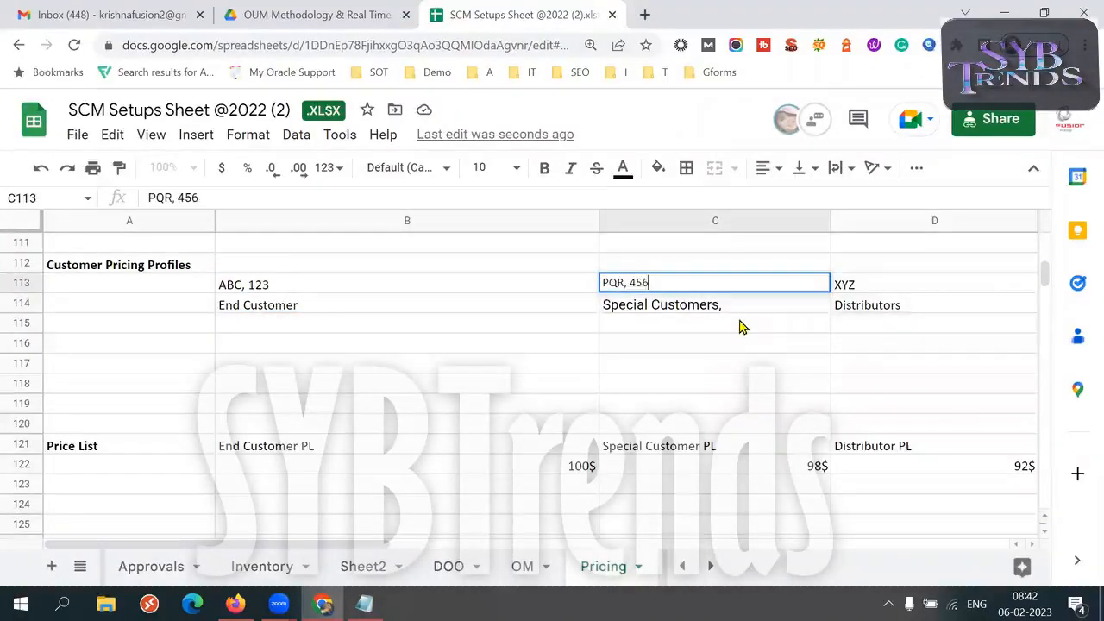
key(Tab)
click(685, 309)
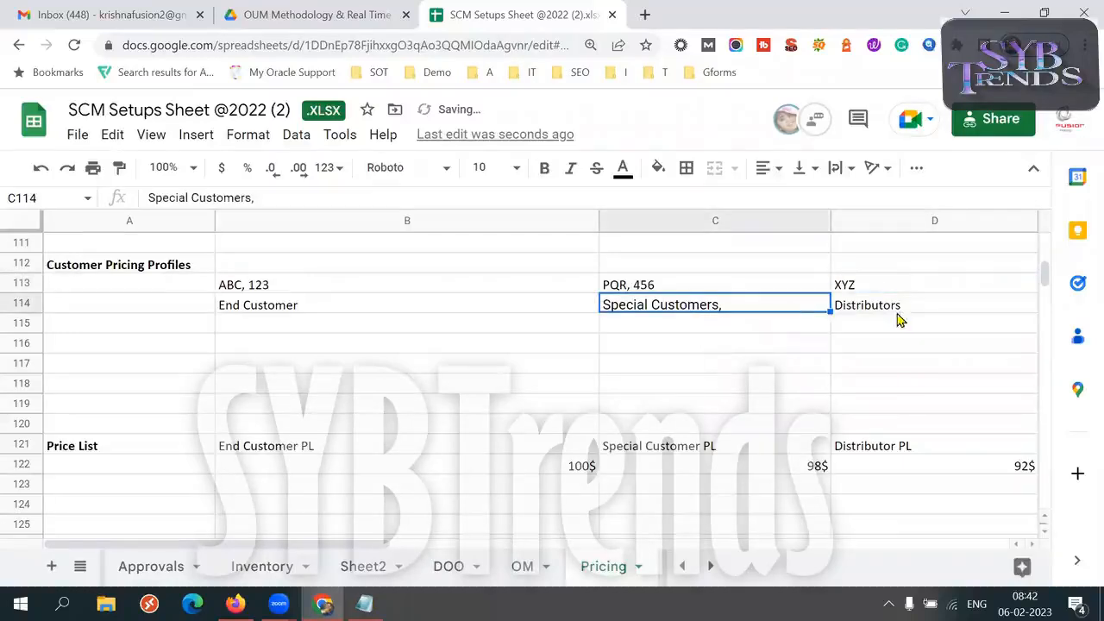
Add customer 789 next to XYZ in cell D113, above the Distributors profile, so it reads "XYZ, 789"
double_click(883, 286)
text(,)
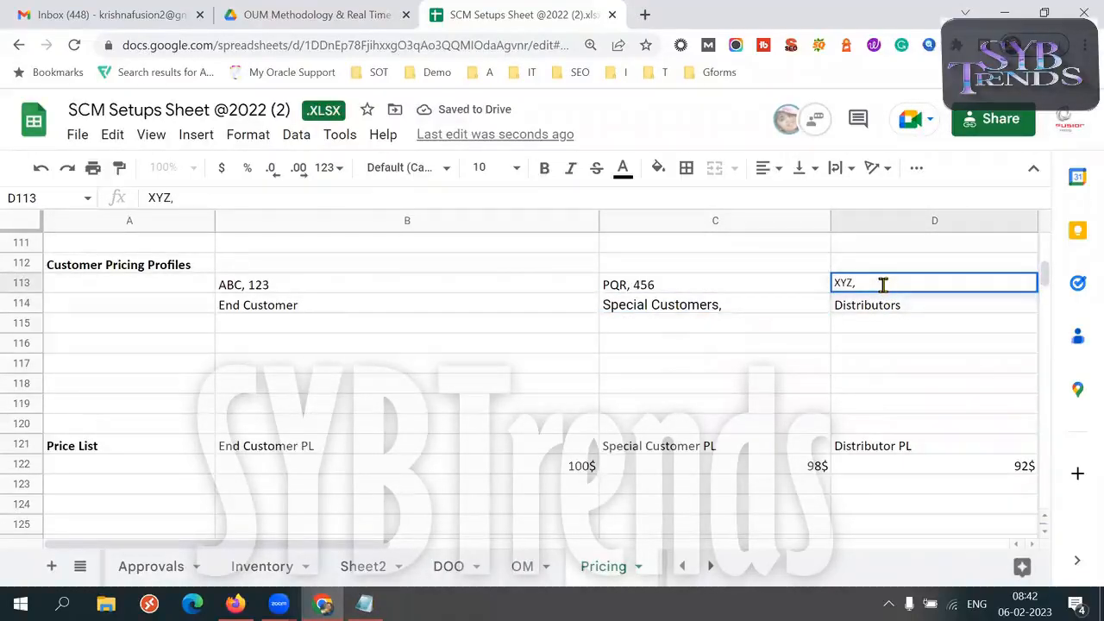
text( 789)
click(893, 305)
click(892, 274)
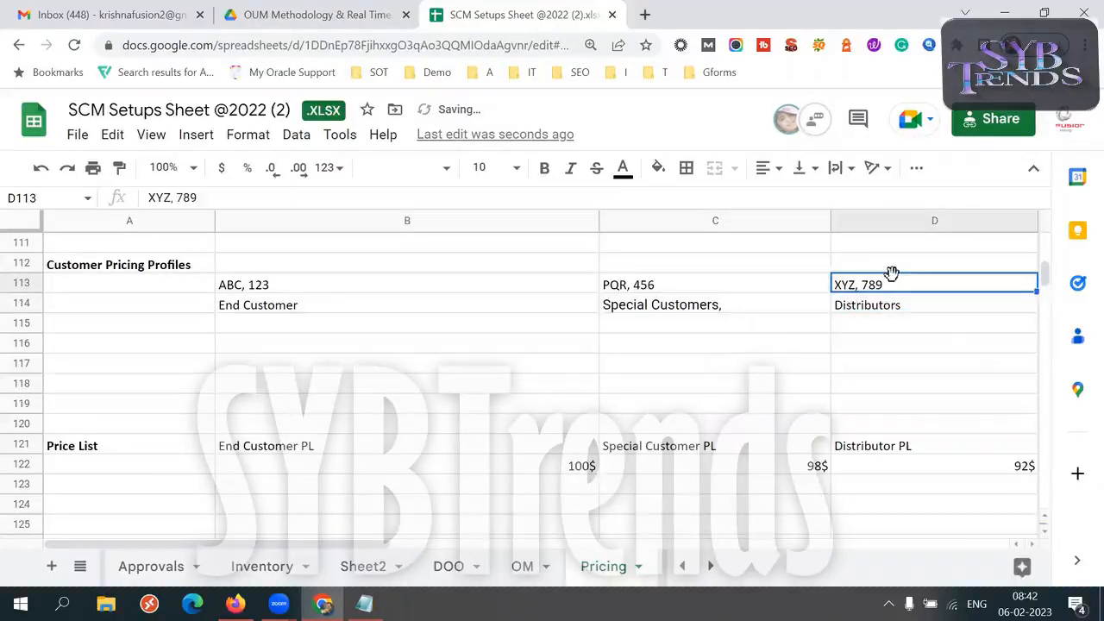
click(882, 325)
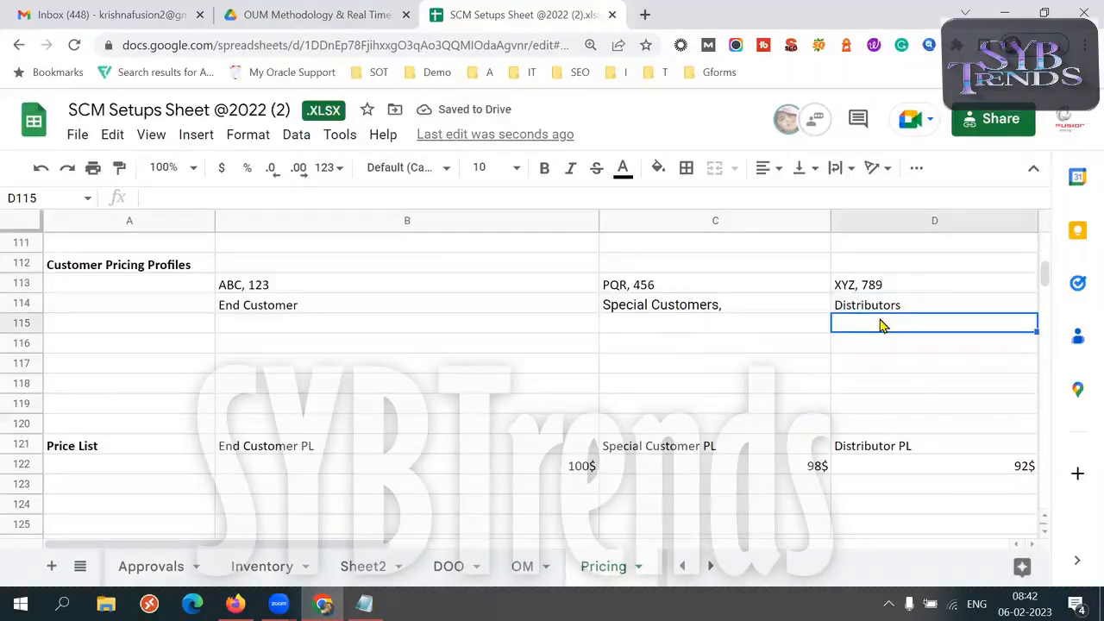
click(308, 294)
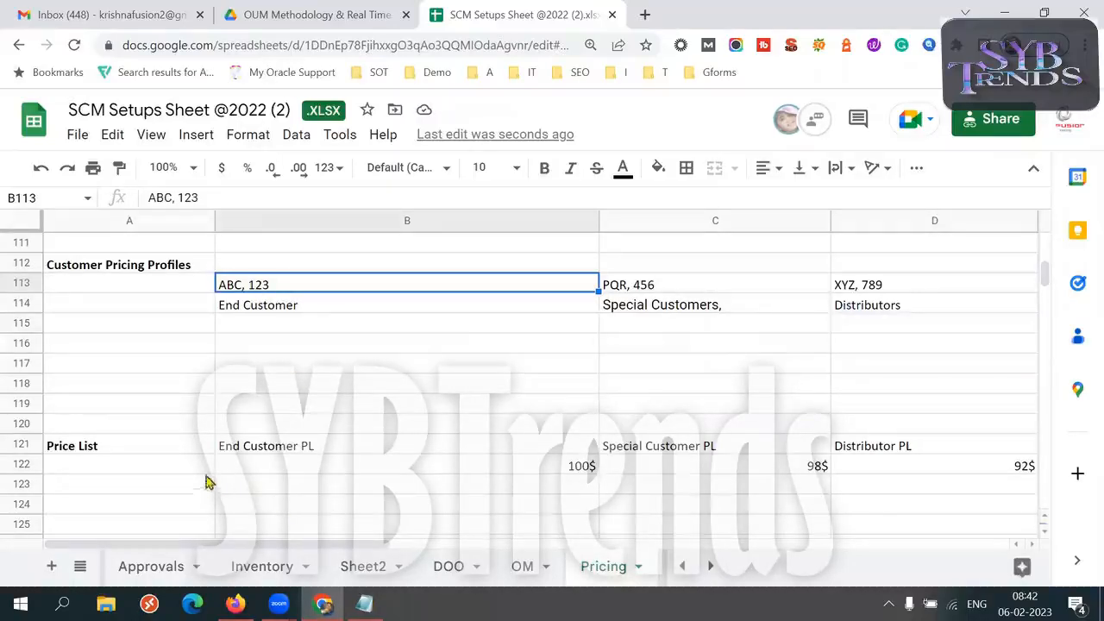
Change the End Customer PL price in cell B122 to read "ItemA: 100$"
double_click(264, 472)
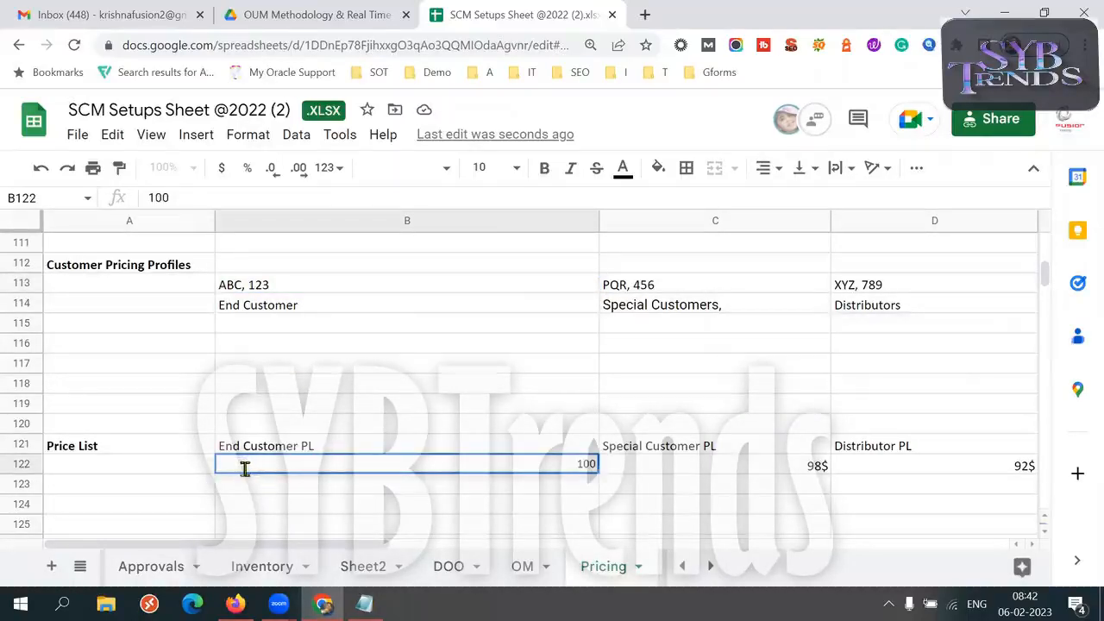
text(ItemA:)
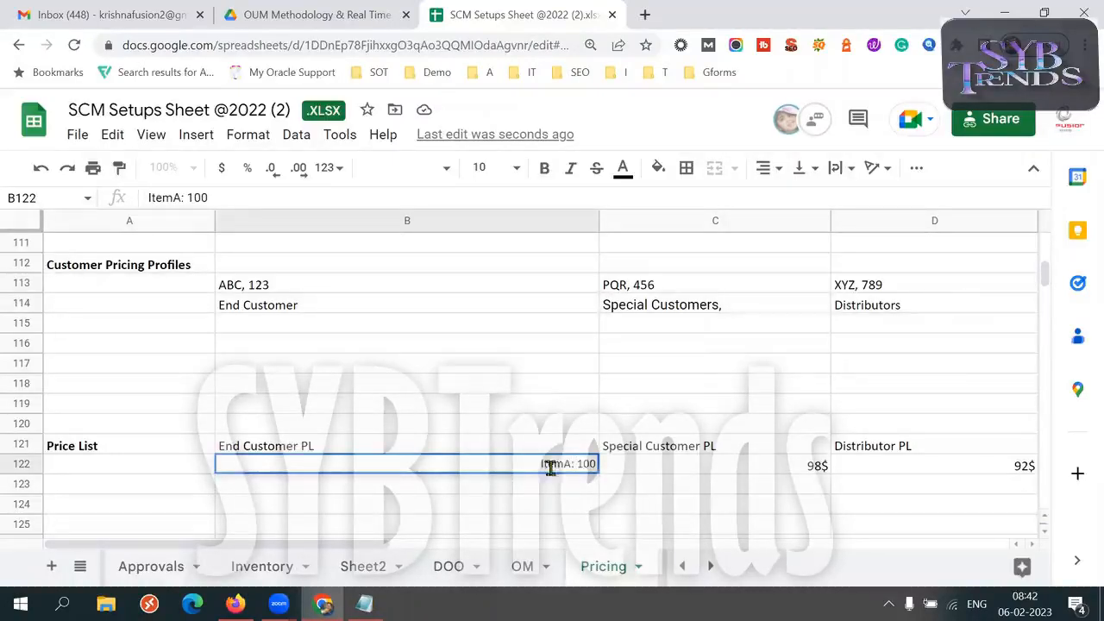
drag(538, 466, 567, 469)
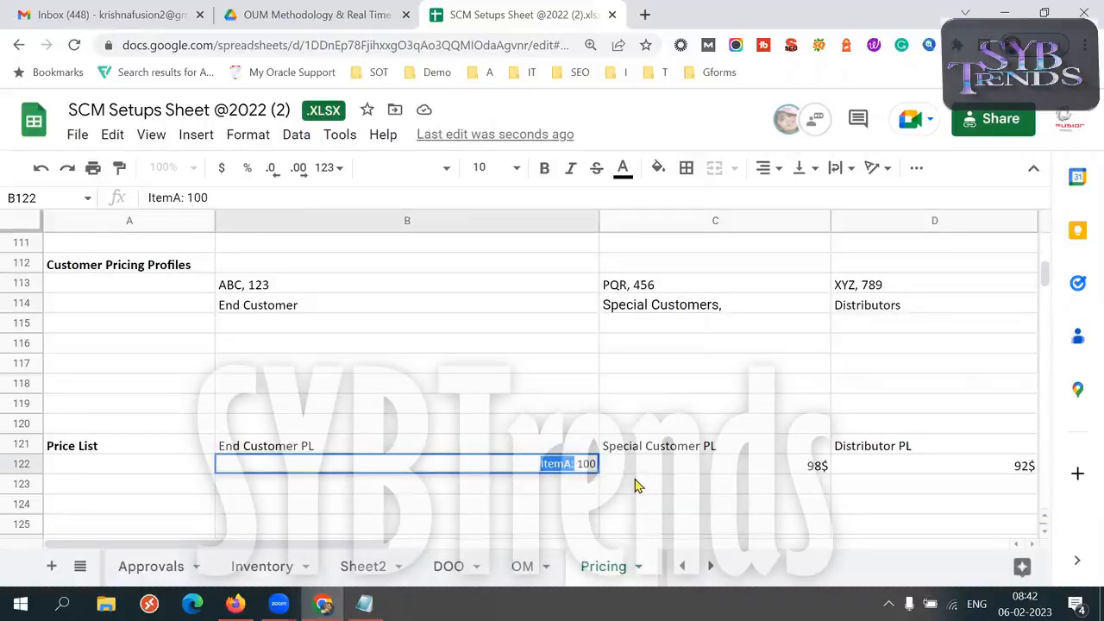
key(Tab)
click(342, 464)
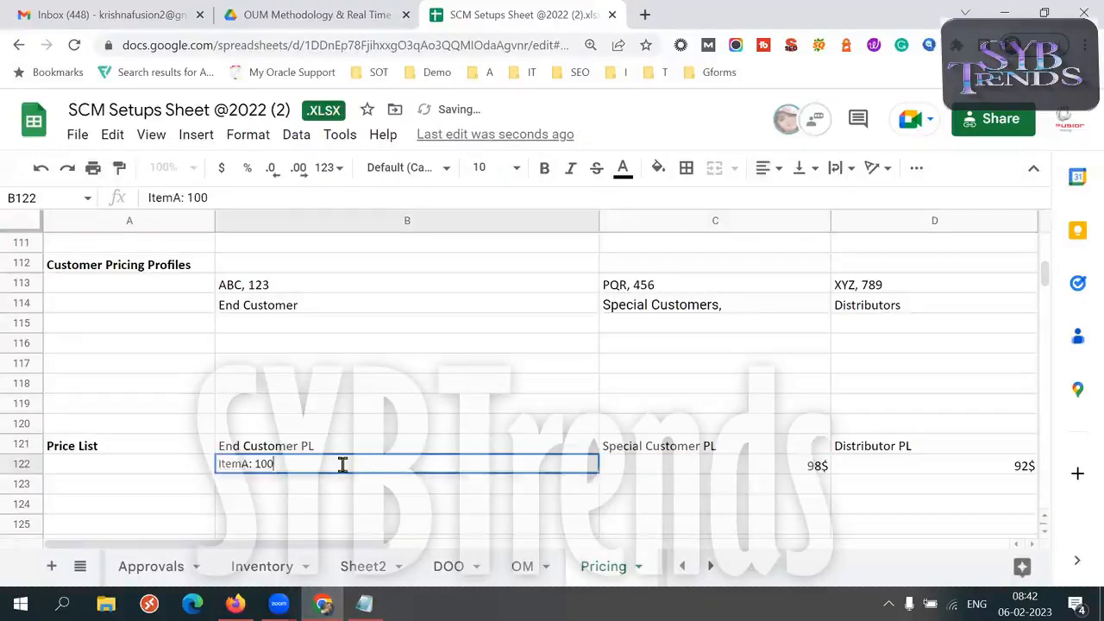
text($)
key(Tab)
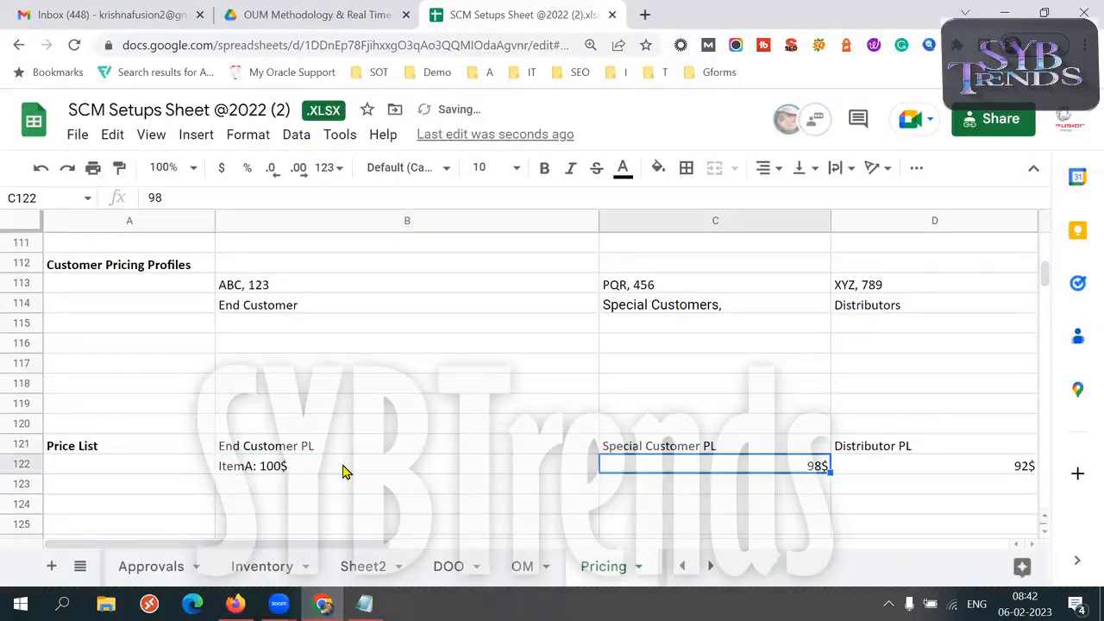
Compare the special customer and distributor prices in row 122 with their pricing profiles in row 114
double_click(638, 464)
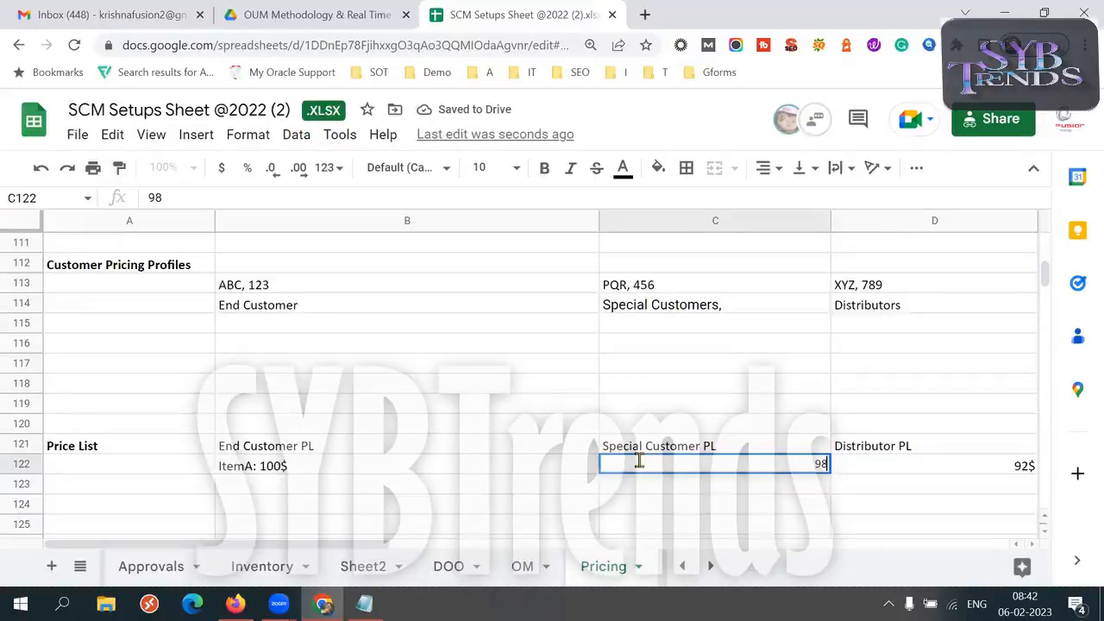
click(730, 472)
click(718, 304)
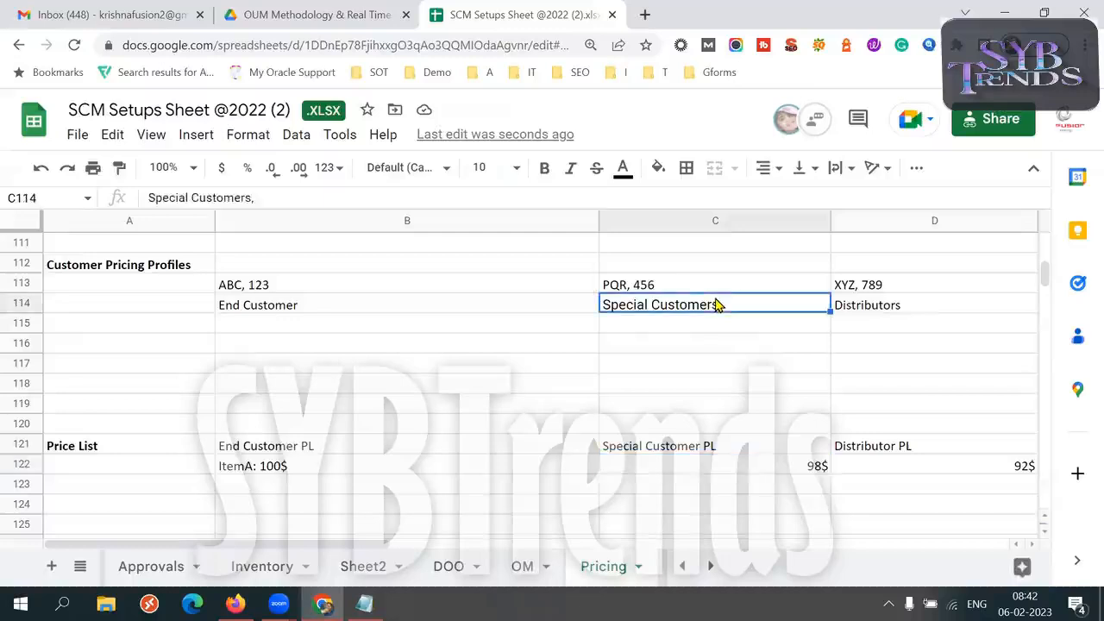
click(923, 470)
click(916, 308)
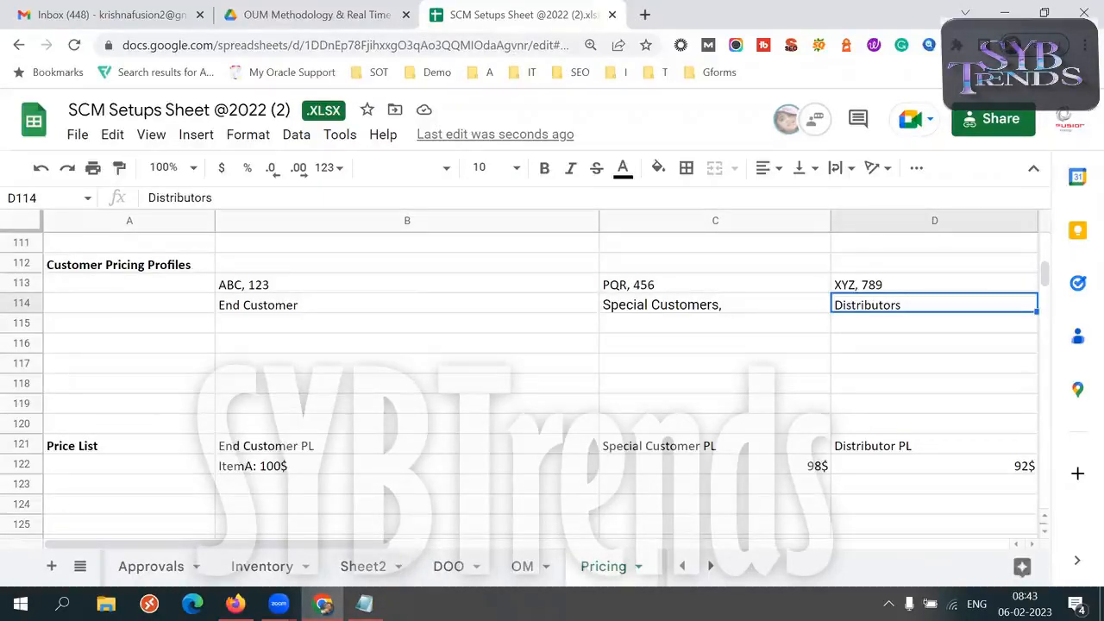
Copy "Pricing Strategy" from the setups list in Notepad into cell A120 of the Pricing sheet in Chrome
click(365, 604)
drag(73, 104, 213, 104)
key(ctrl+c)
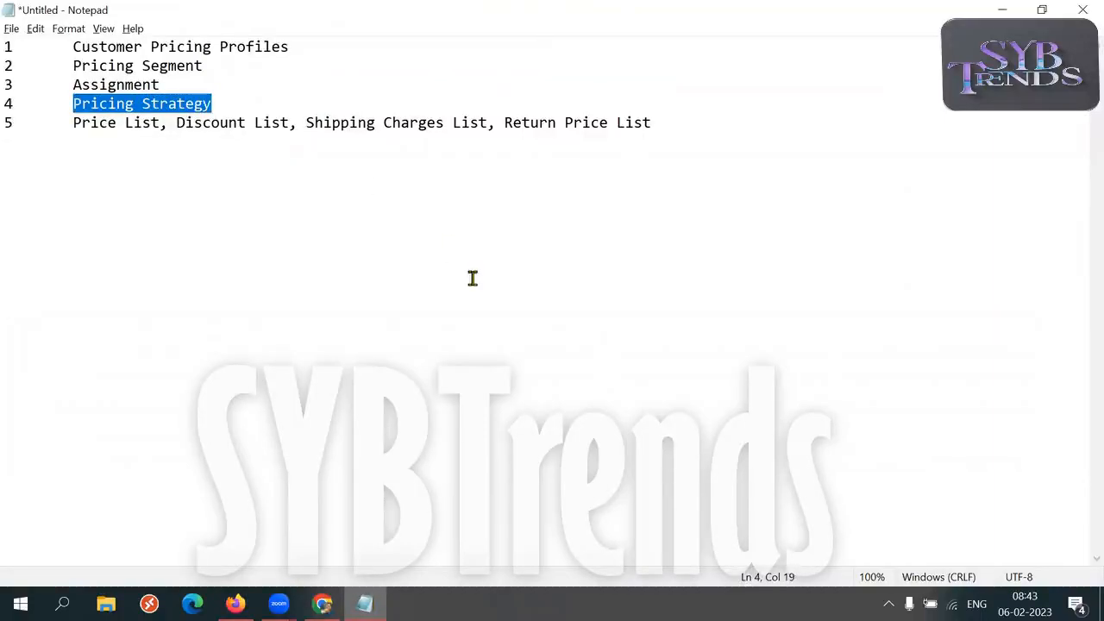
key(alt+Tab)
click(119, 426)
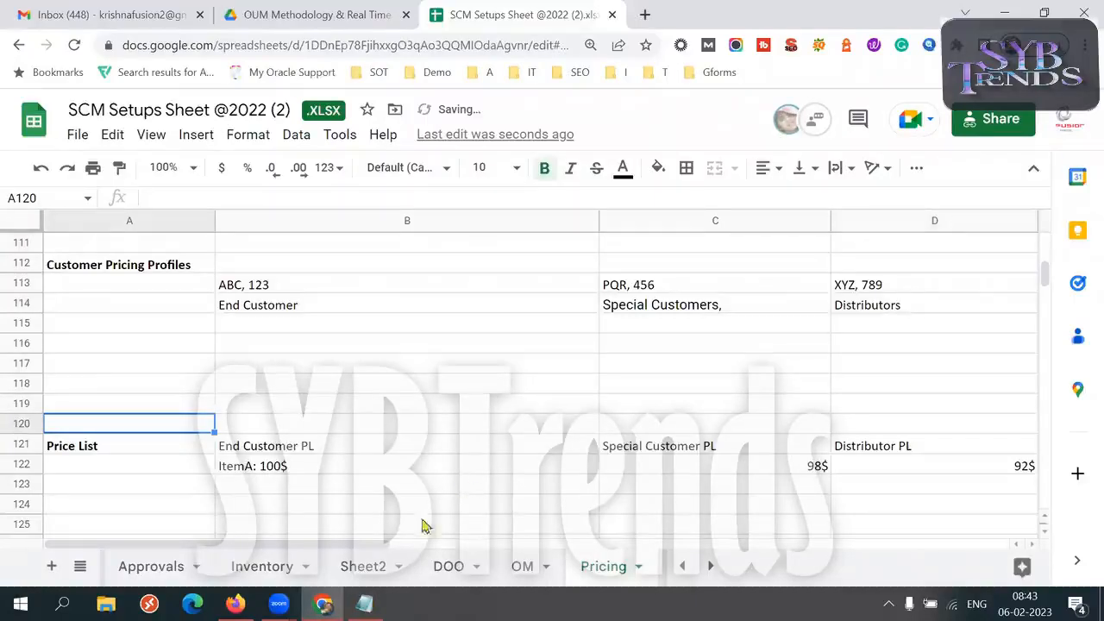
click(365, 604)
key(alt+Tab)
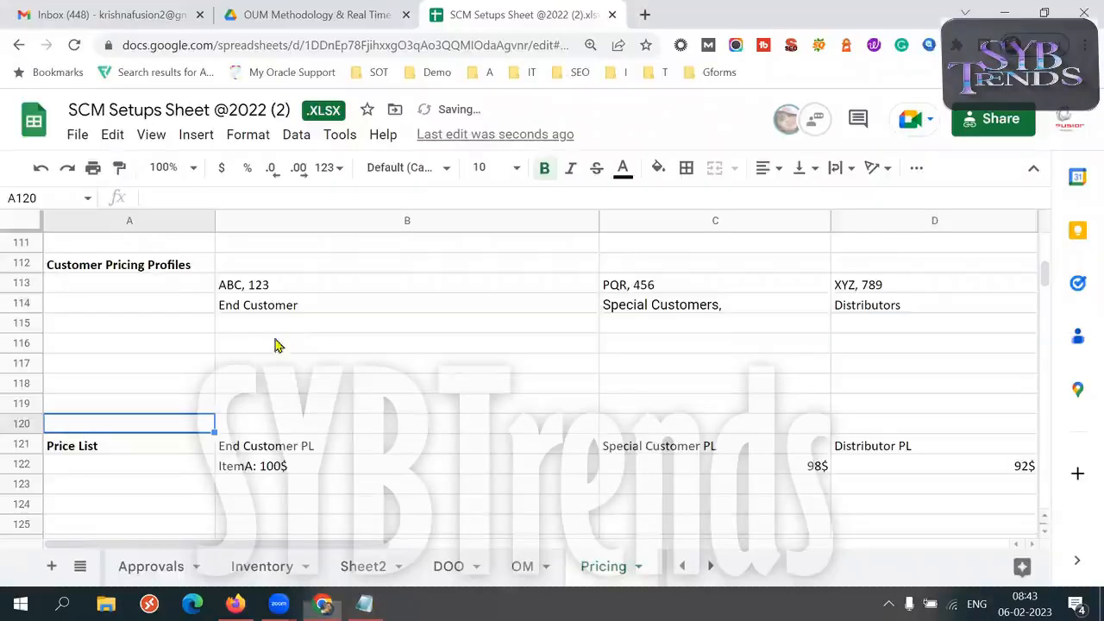
click(285, 423)
key(Left)
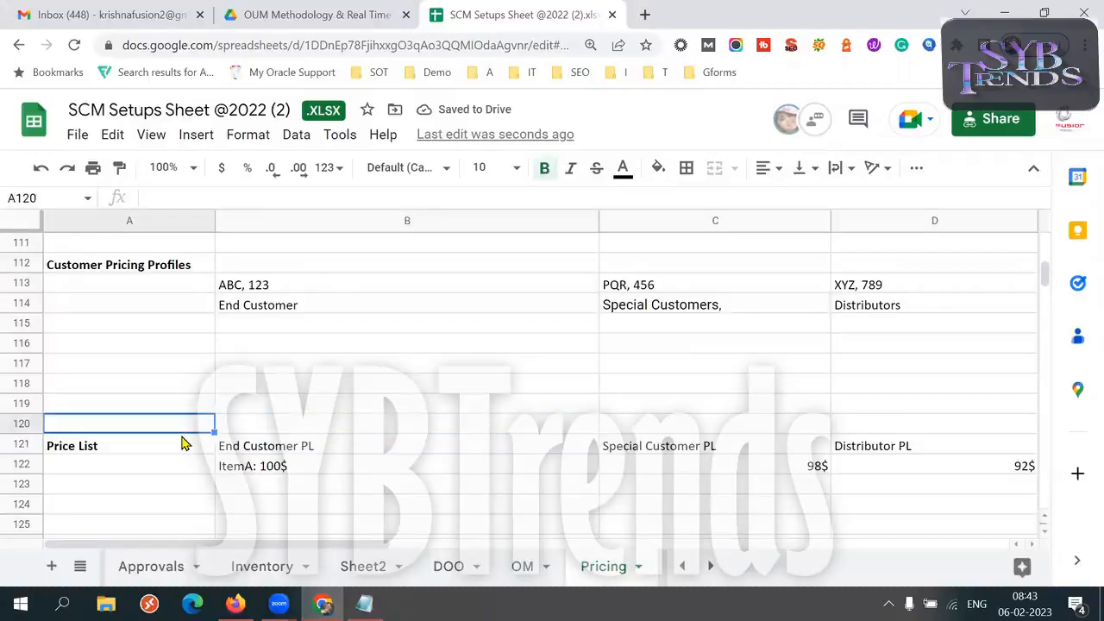
key(ctrl+v)
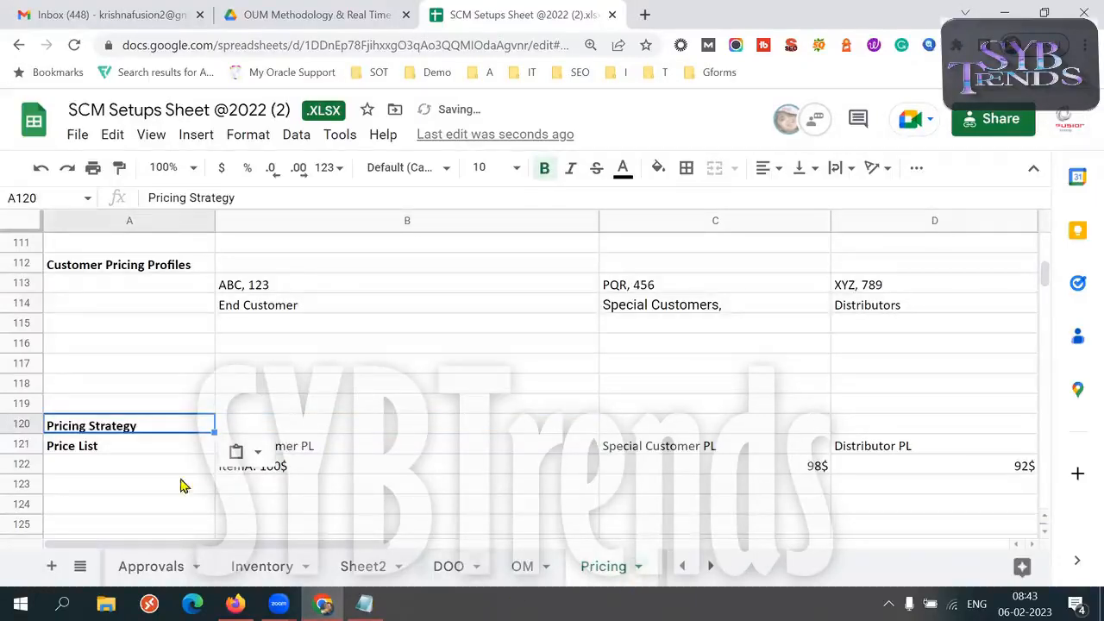
click(108, 453)
click(135, 431)
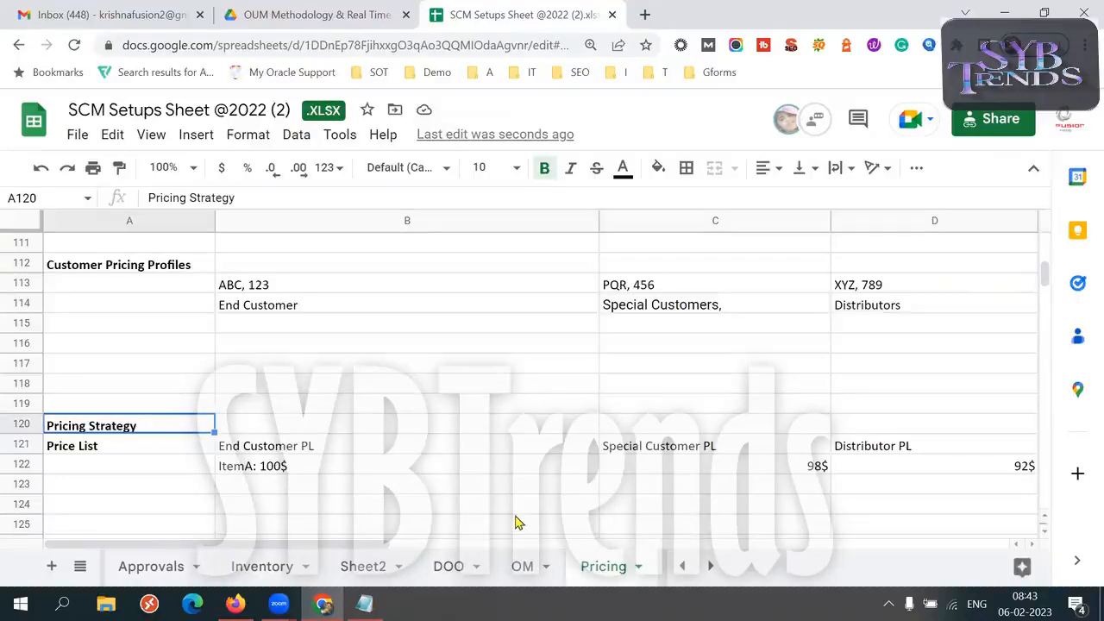
Enter the strategy name "End Customer PStra" in cell B120, above End Customer PL
click(300, 307)
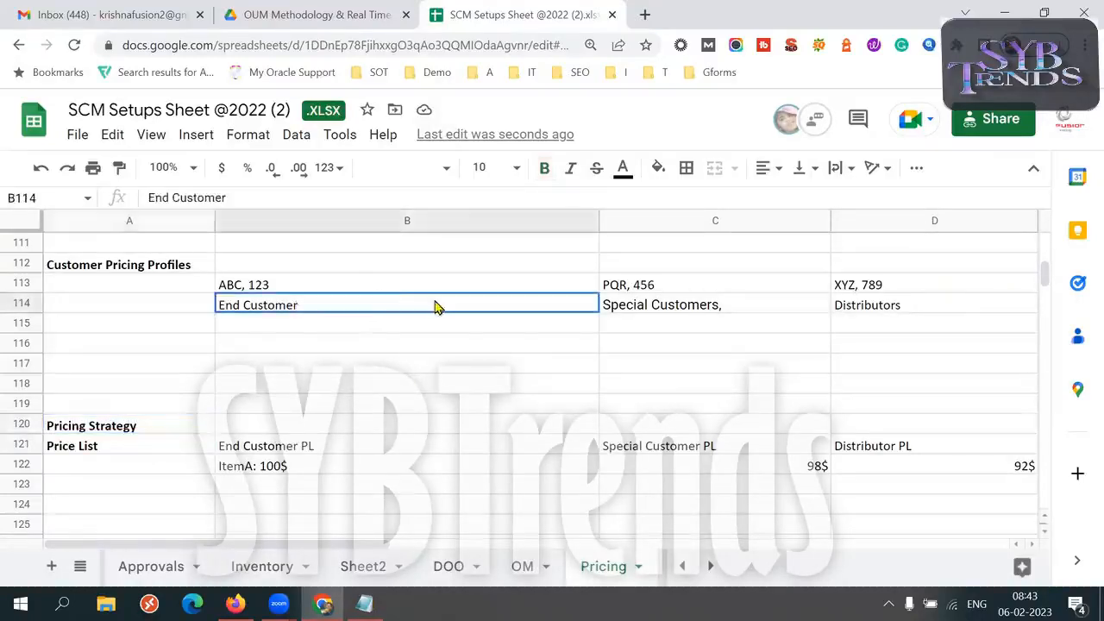
shift+click(724, 308)
shift+click(838, 305)
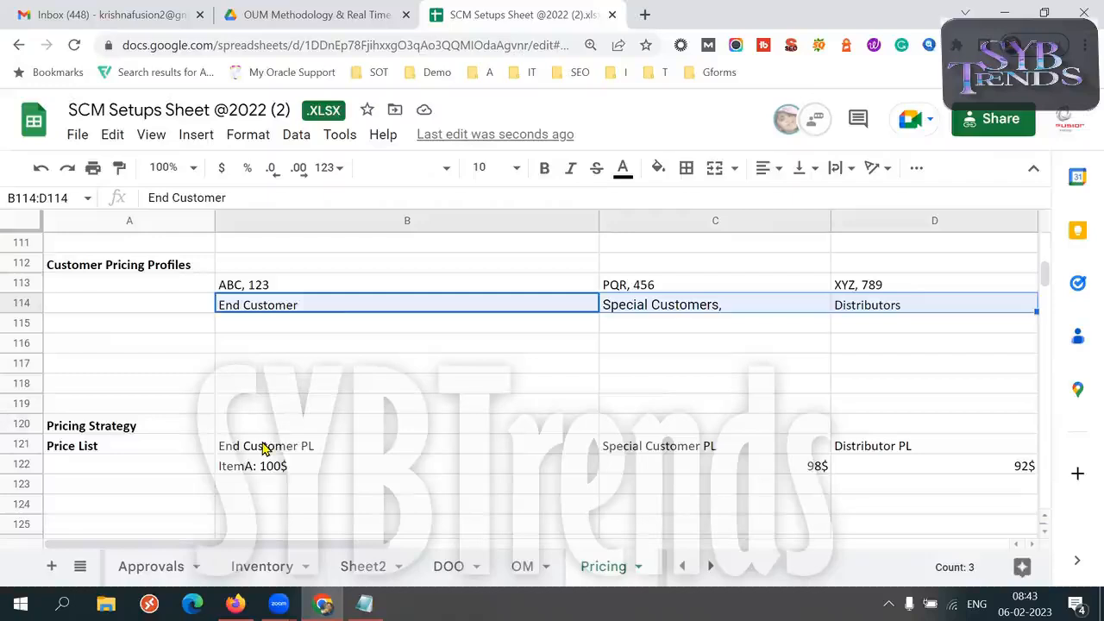
click(191, 429)
click(259, 429)
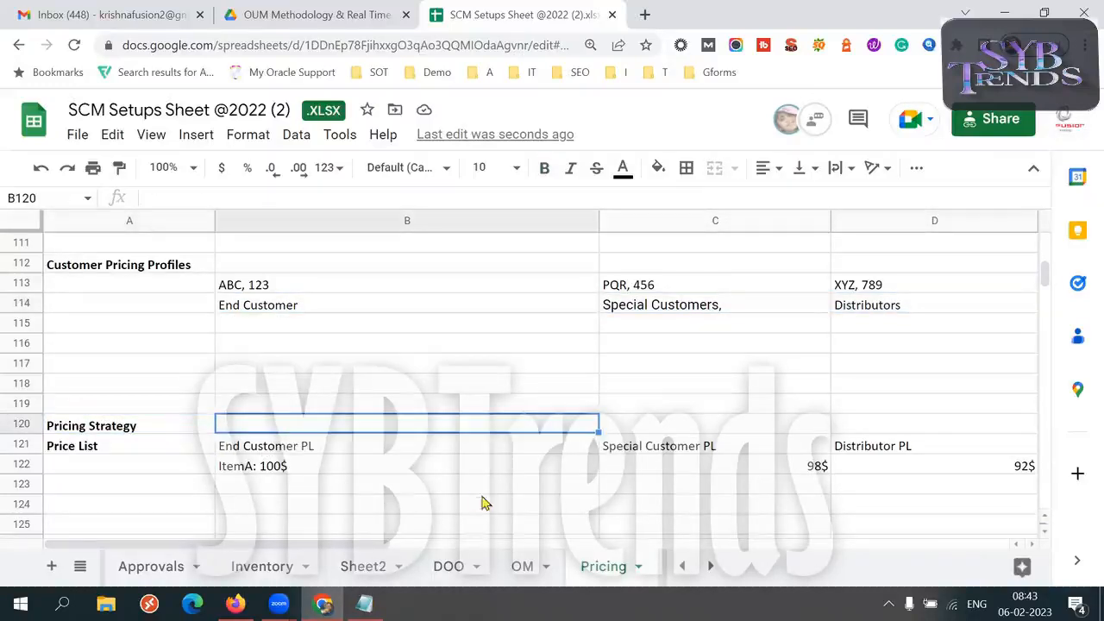
text(End Cu)
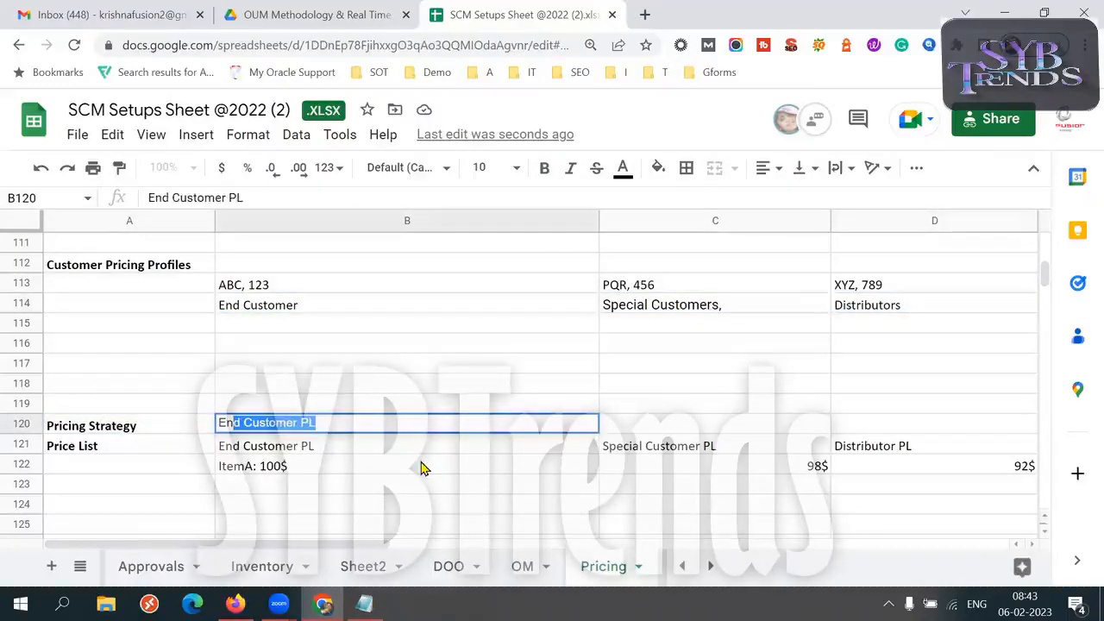
text(stomer)
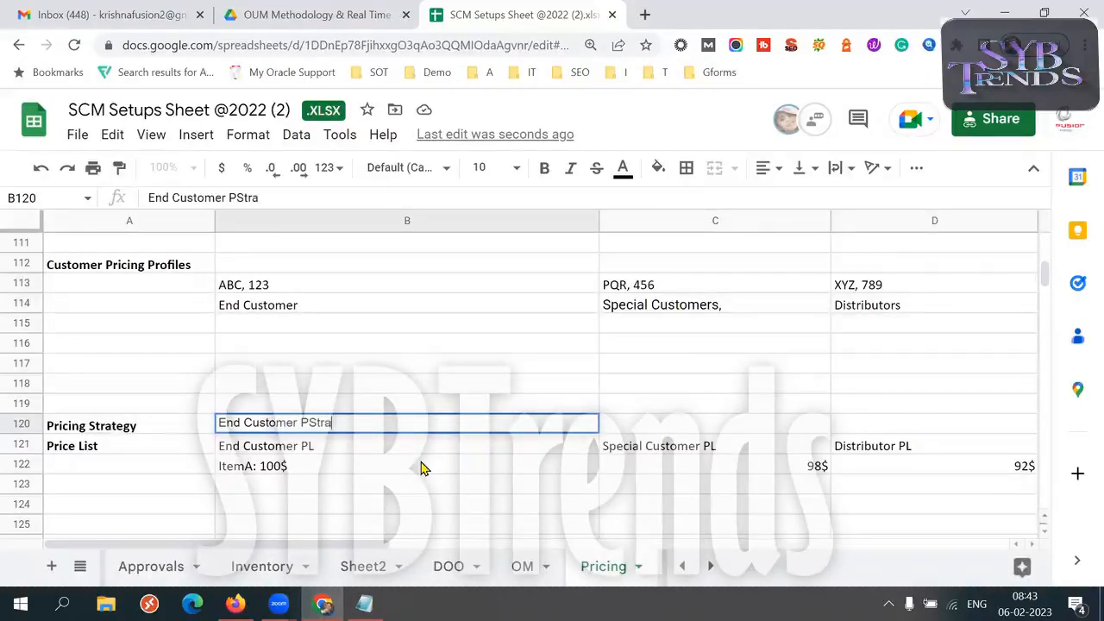
text( PStra)
key(Tab)
Enter the strategy name "Special Customer PStrag" in cell C120, above Special Customer PL
text(Spe)
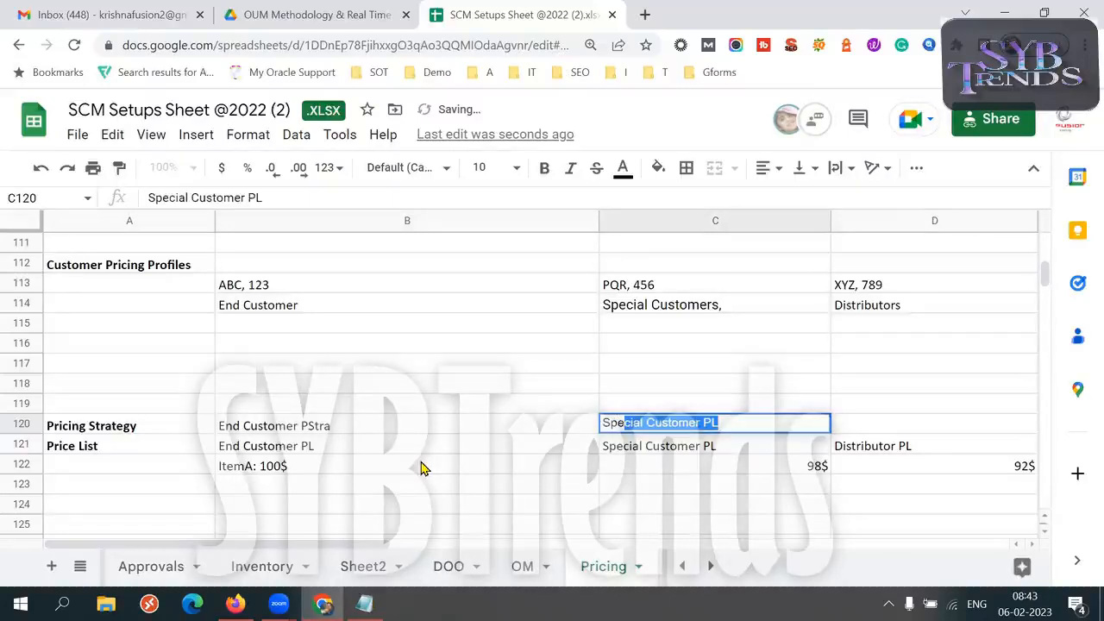
key(Tab)
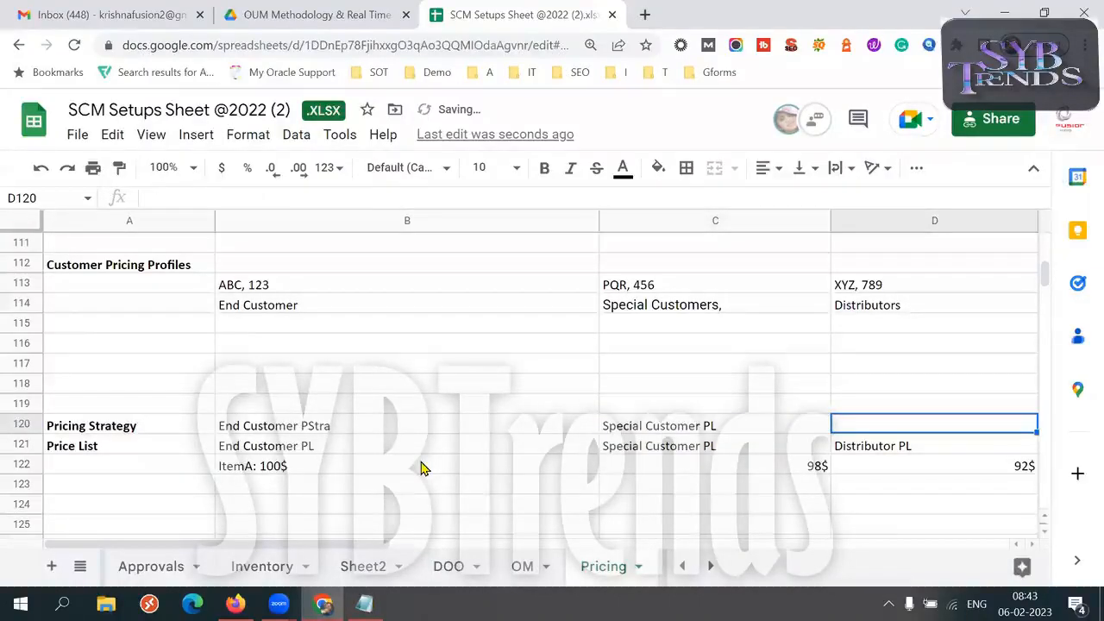
double_click(721, 429)
key(BackSpace)
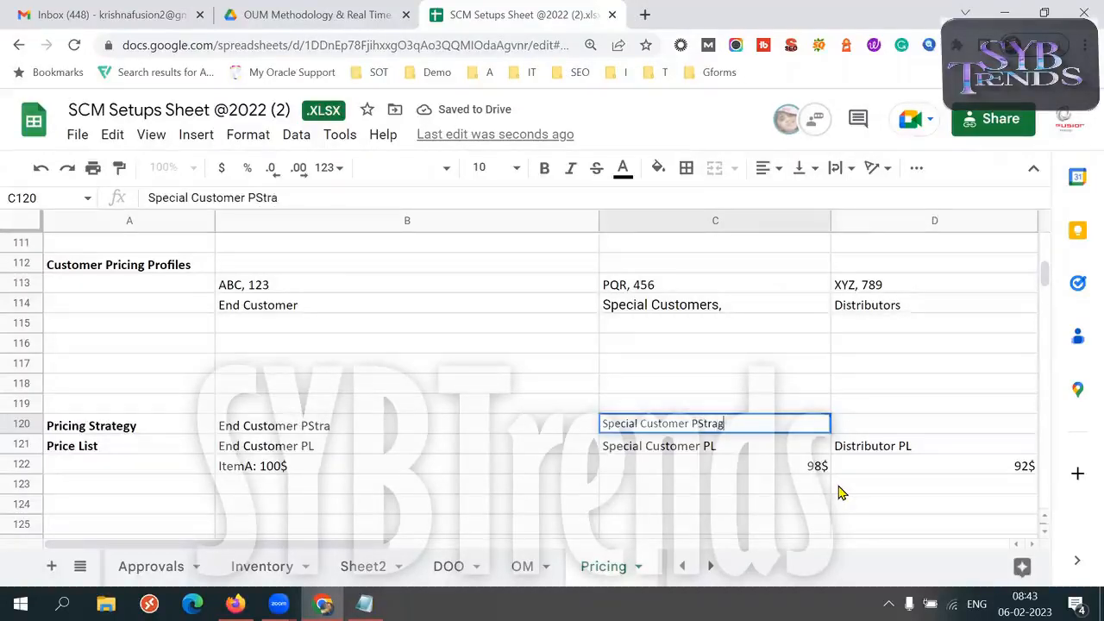
key(Tab)
Enter the strategy name "Distributor PStrag" in cell D120, above Distributor PL
text(Dis)
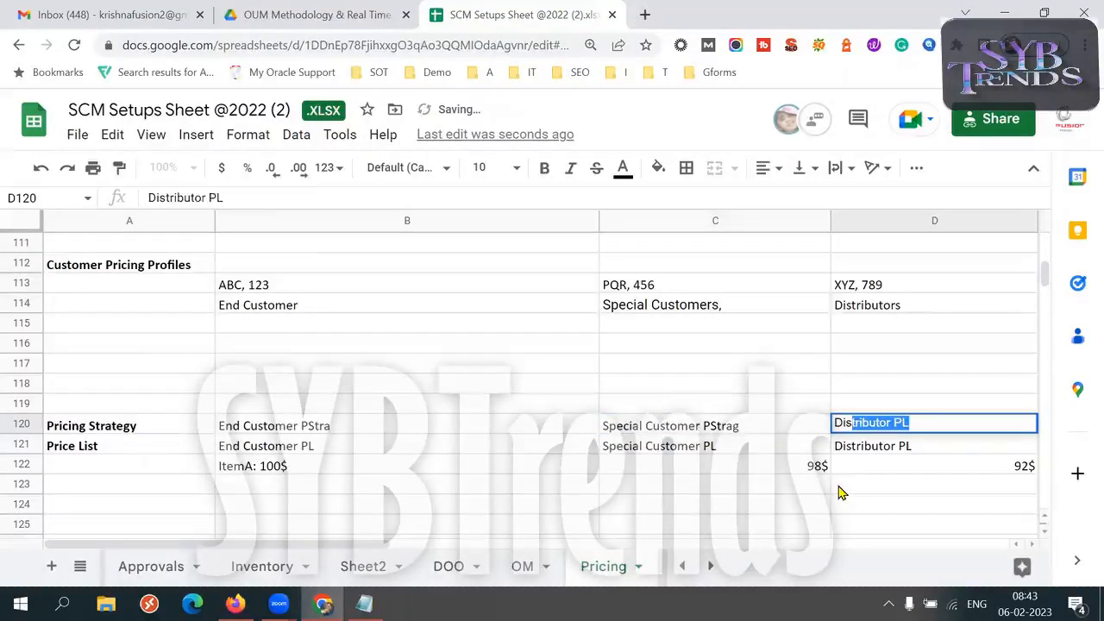
key(Tab)
triple_click(768, 430)
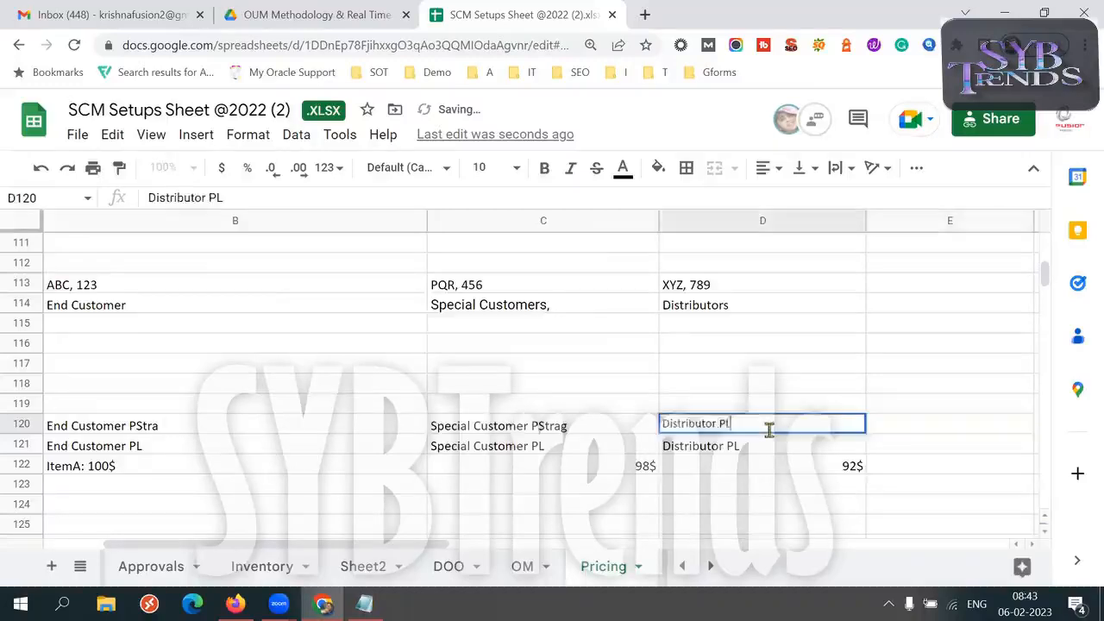
click(770, 429)
key(BackSpace)
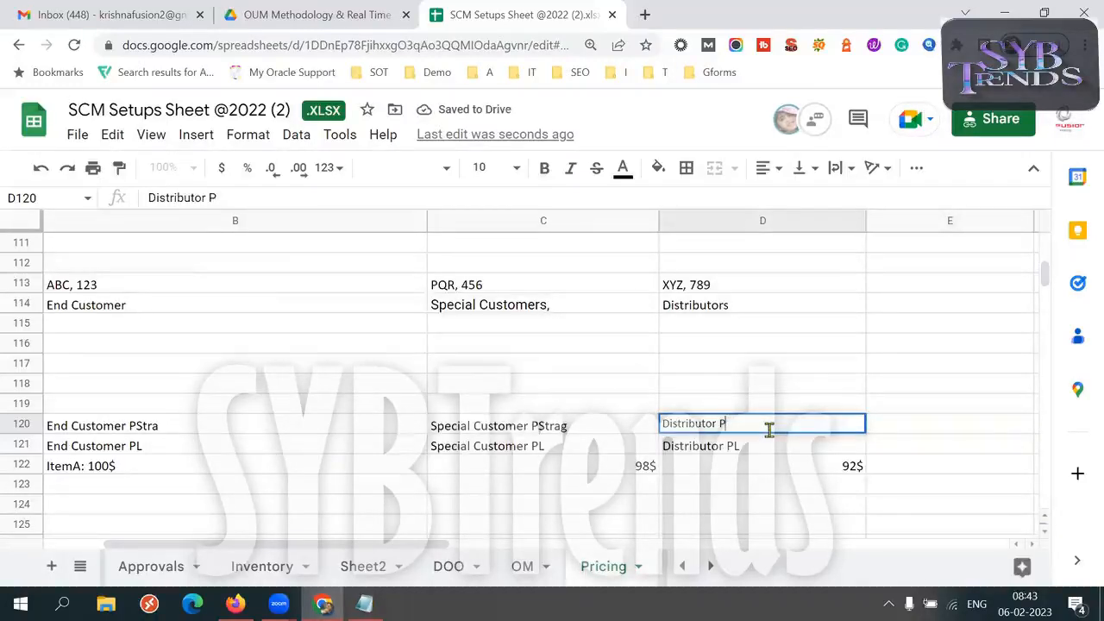
text(Str)
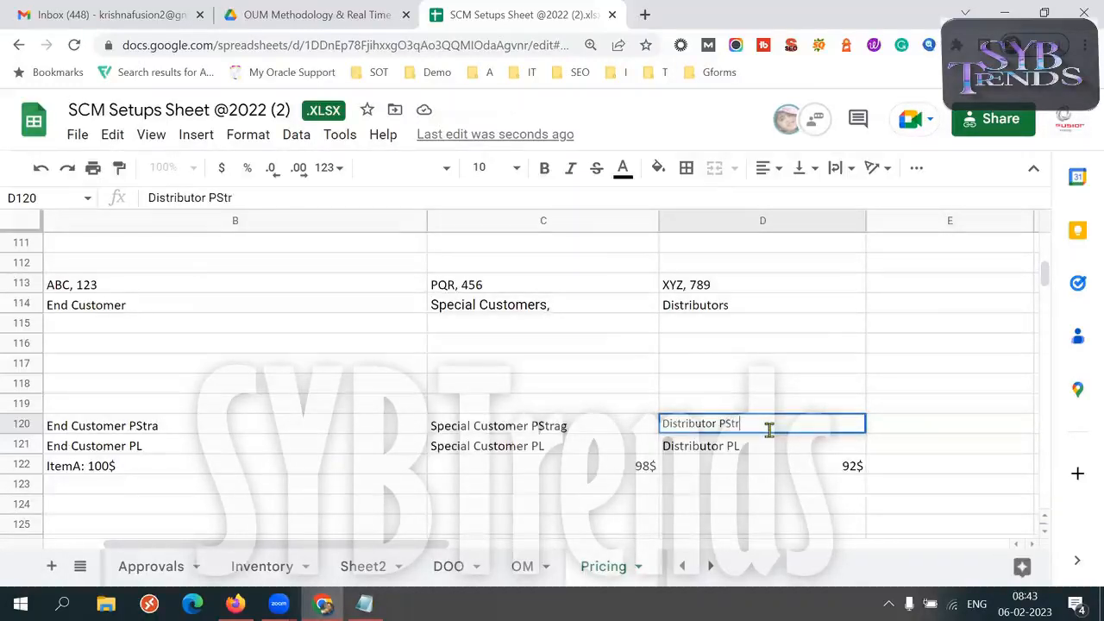
text(ag)
key(Tab)
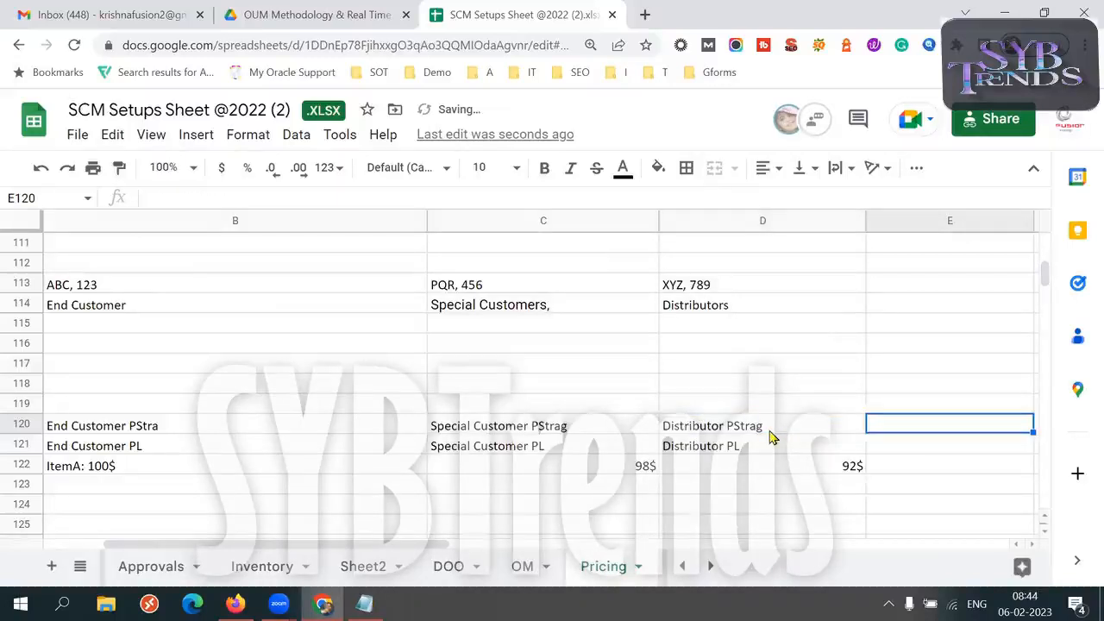
Compare each pricing strategy in row 120 with the price list beneath it in row 121
key(Left)
key(Left)
key(Left)
key(Left)
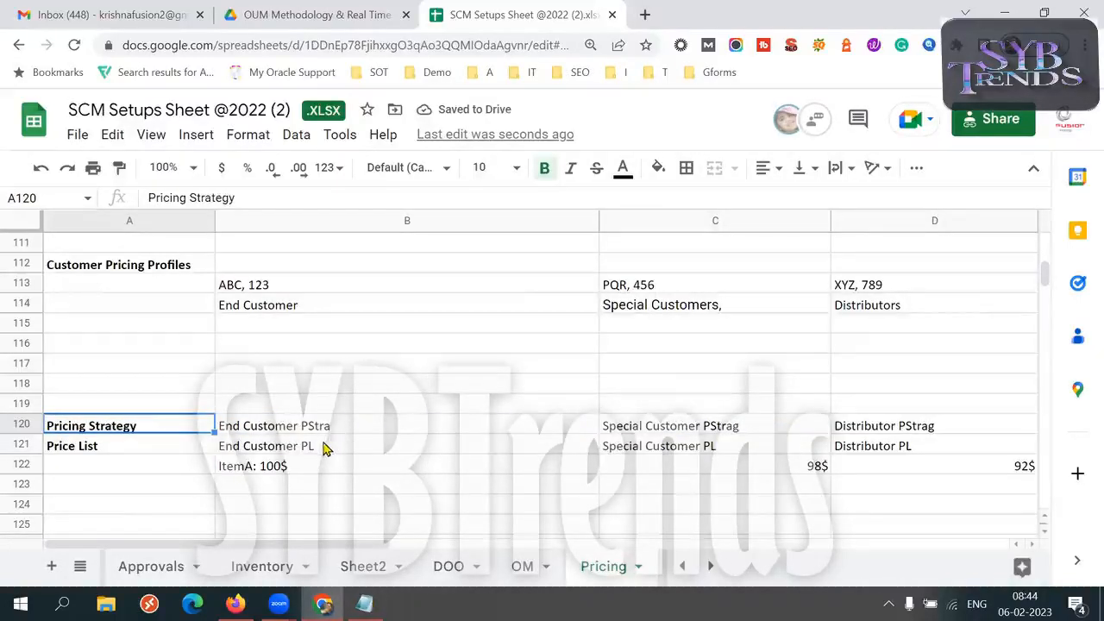
click(323, 447)
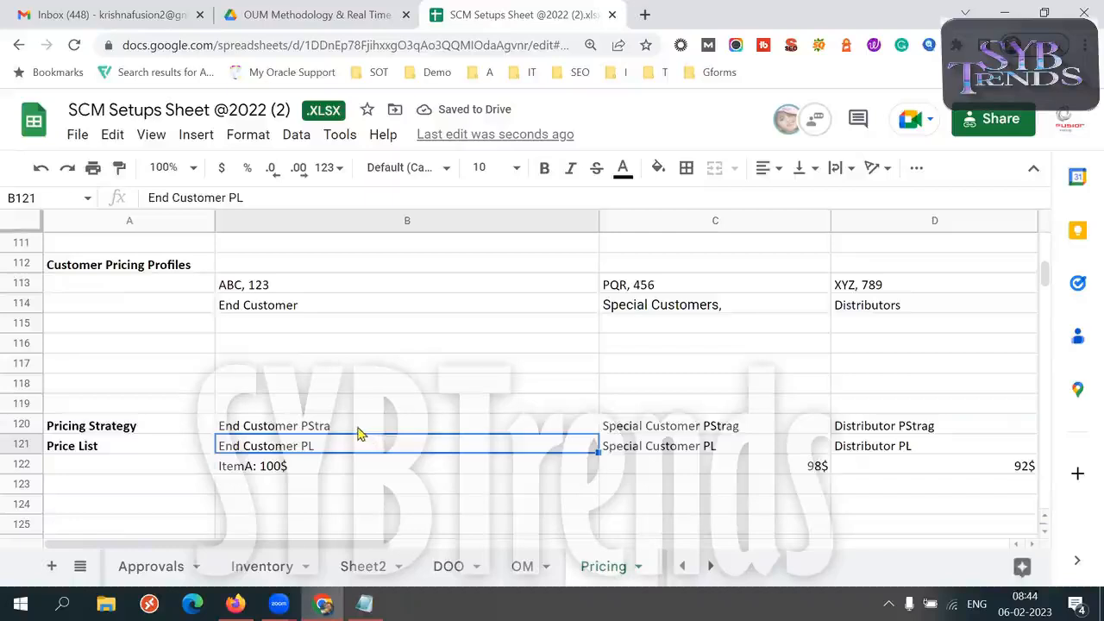
click(360, 429)
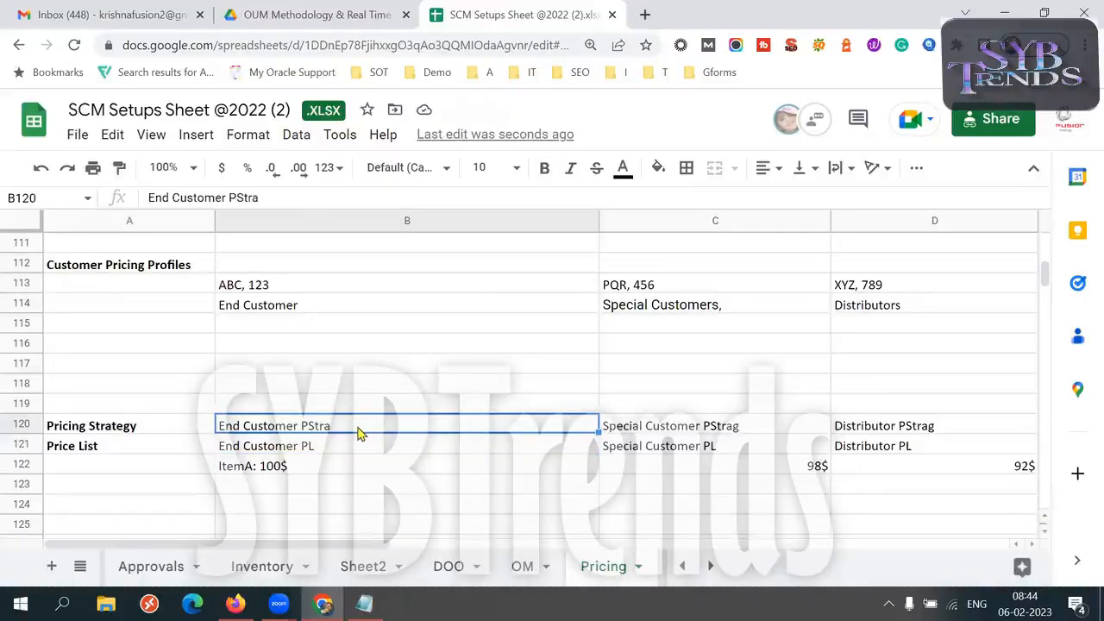
click(687, 453)
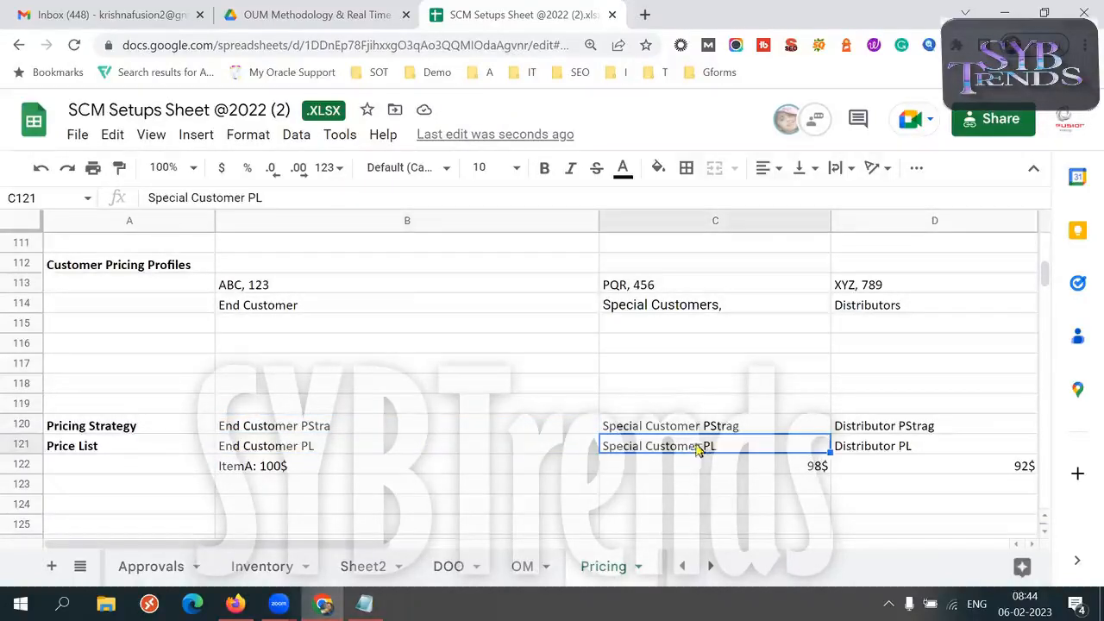
click(723, 426)
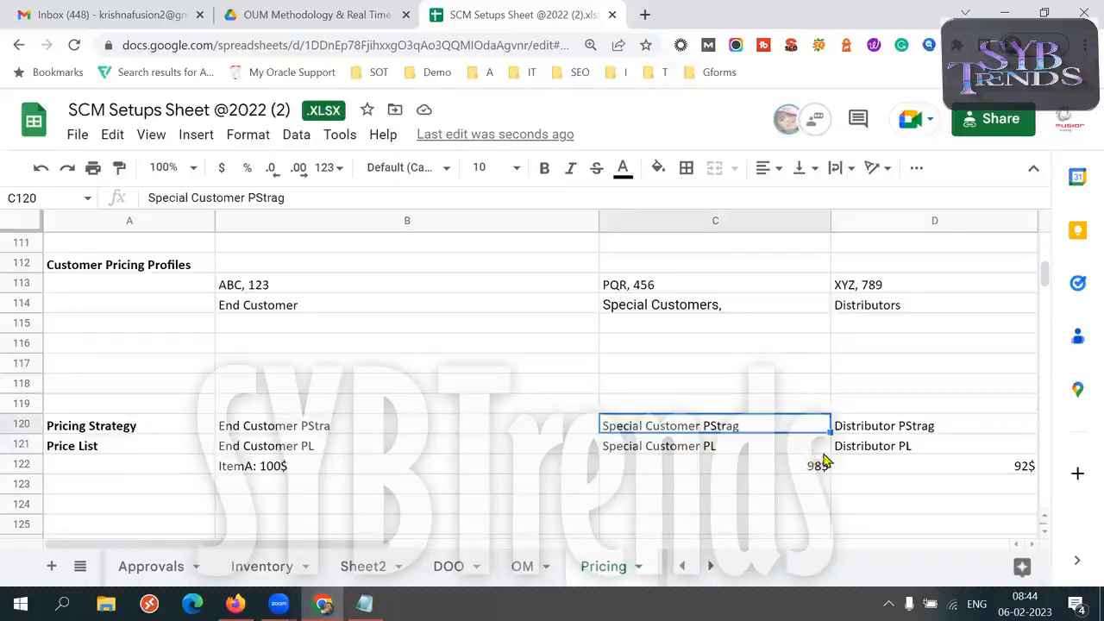
click(874, 447)
click(889, 428)
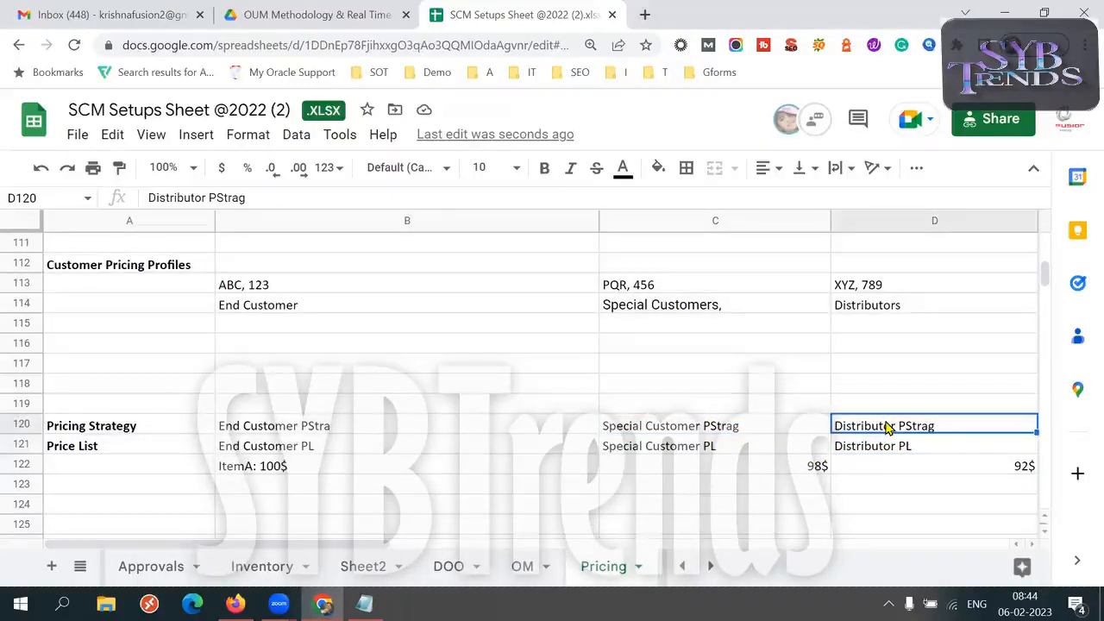
drag(887, 447, 880, 431)
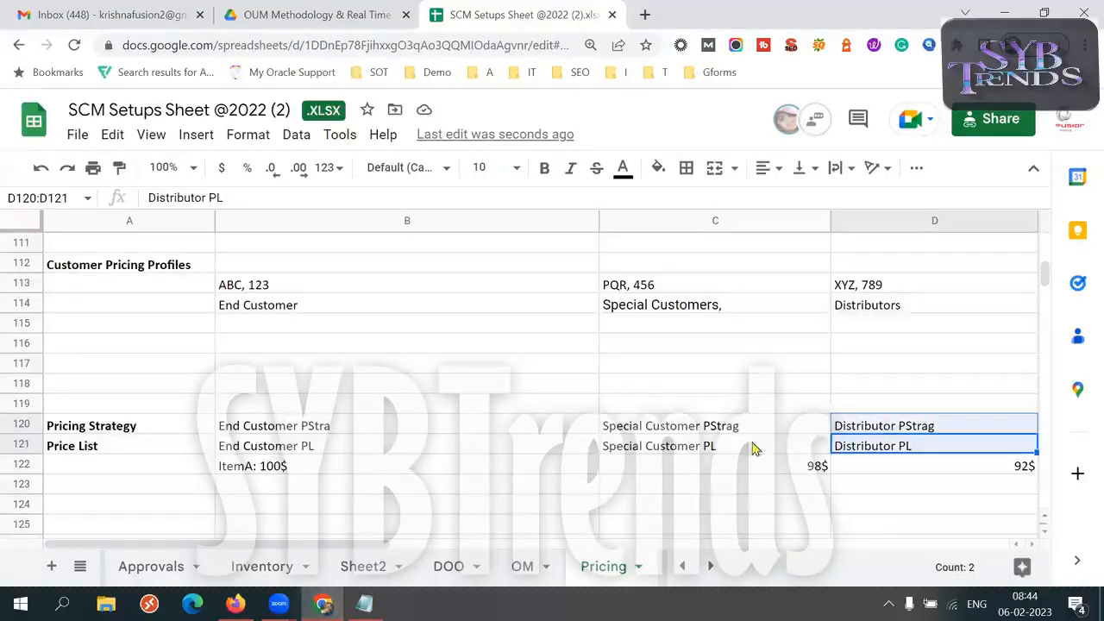
drag(752, 446, 735, 433)
drag(363, 446, 363, 424)
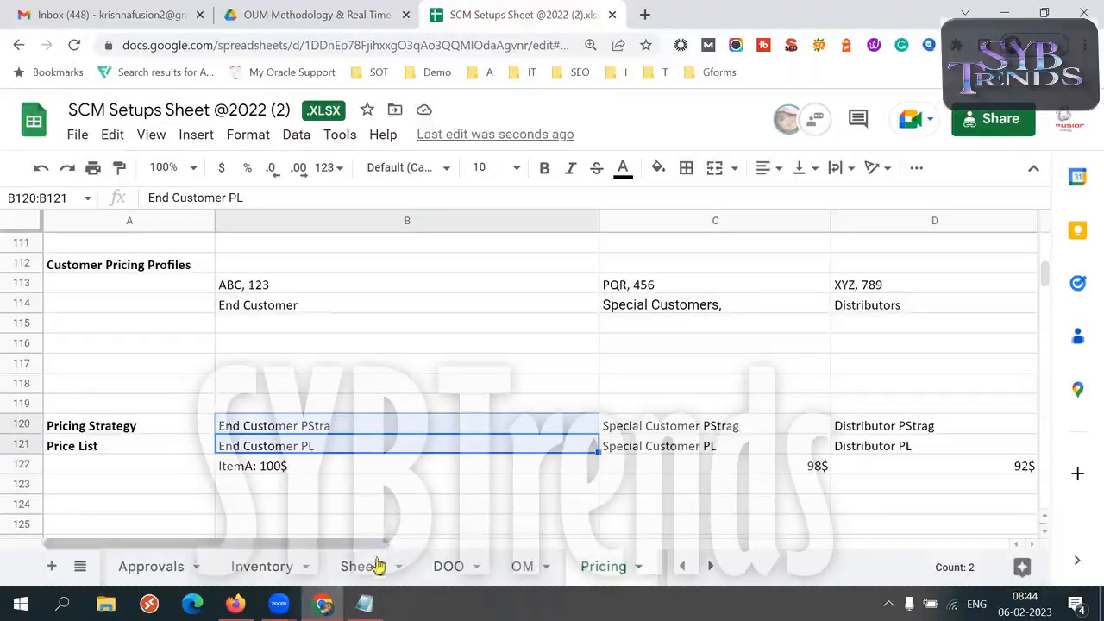
Copy "Pricing Segment" from the setups list in Notepad into cell A115 of the Pricing sheet in Chrome
click(365, 604)
drag(207, 69, 73, 68)
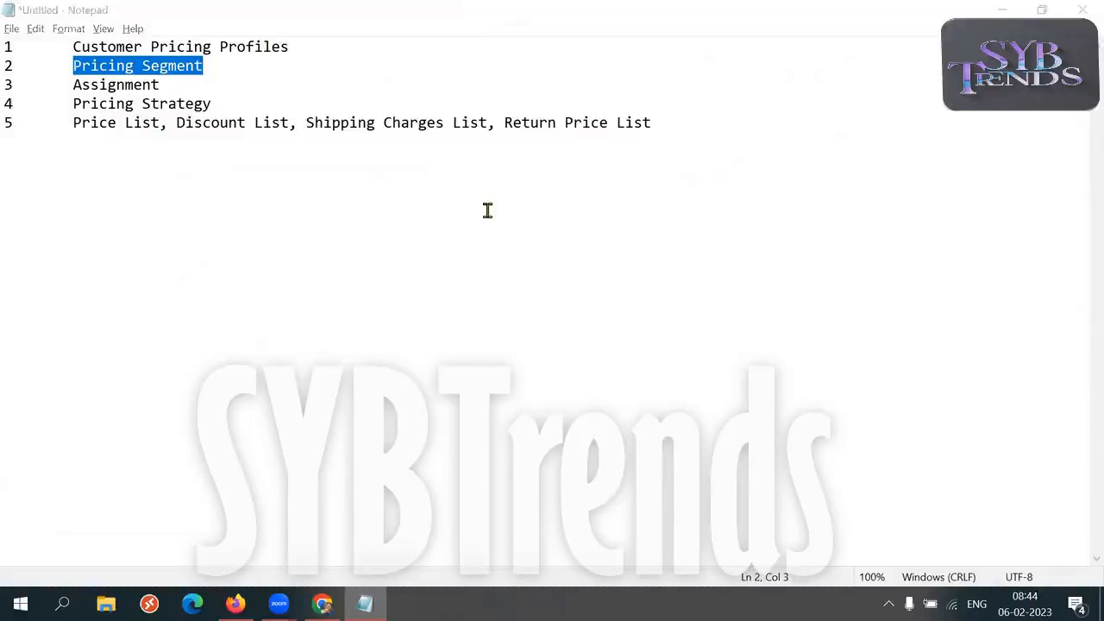
key(alt+Tab)
click(95, 326)
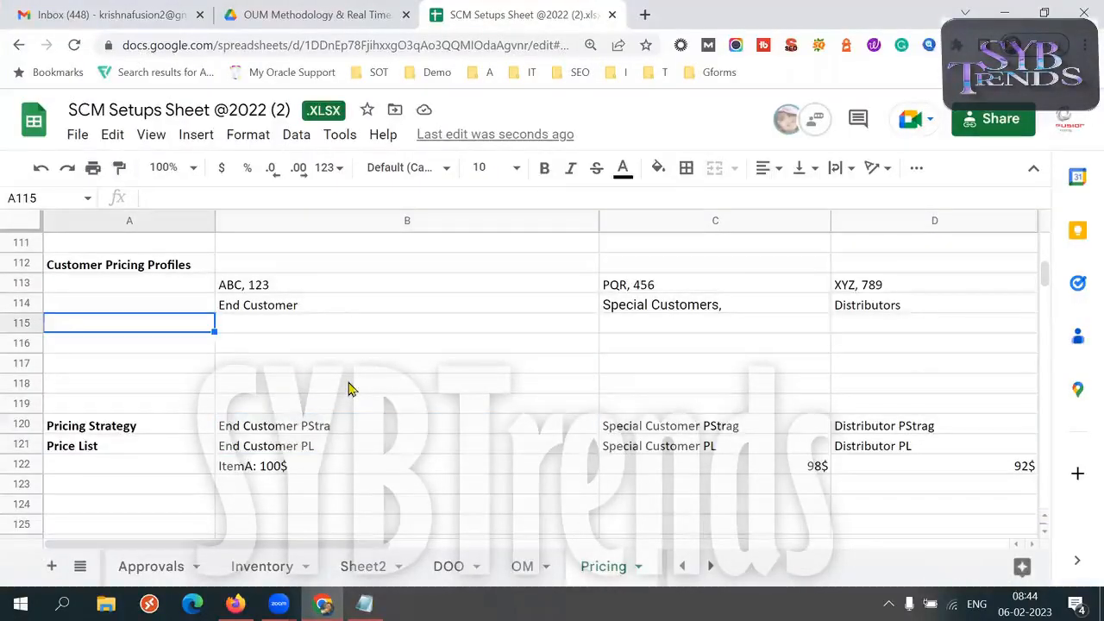
key(alt+Tab)
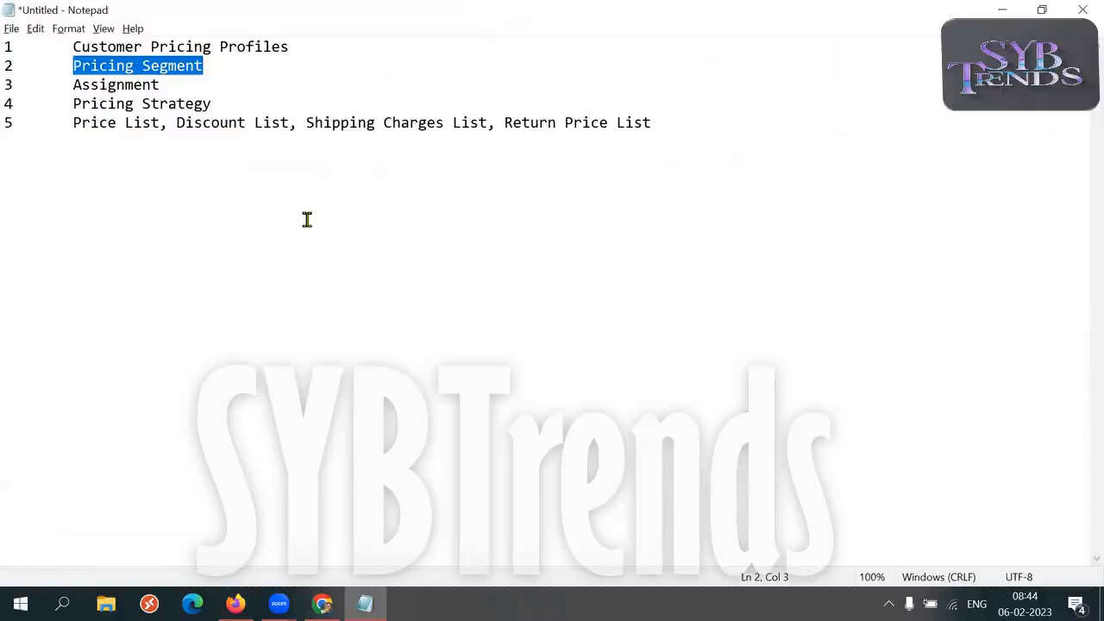
key(ctrl+c)
key(alt+Tab)
double_click(89, 320)
key(ctrl+v)
key(Tab)
key(Left)
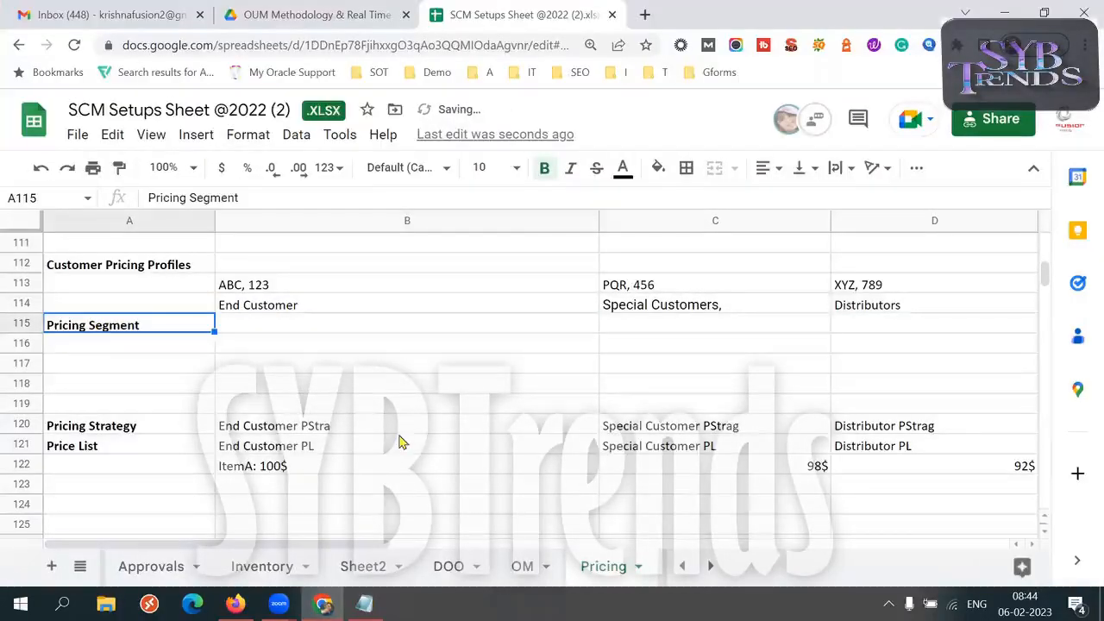
Enter the pricing segment name "End Customer PS" in cell B115, below the End Customer profile
double_click(181, 323)
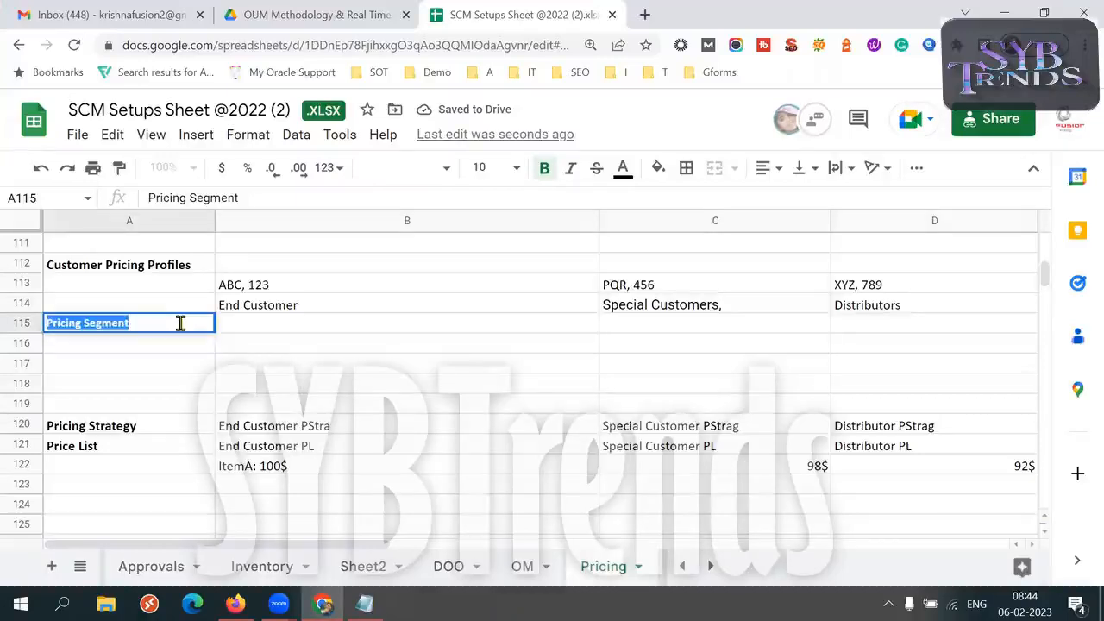
click(278, 306)
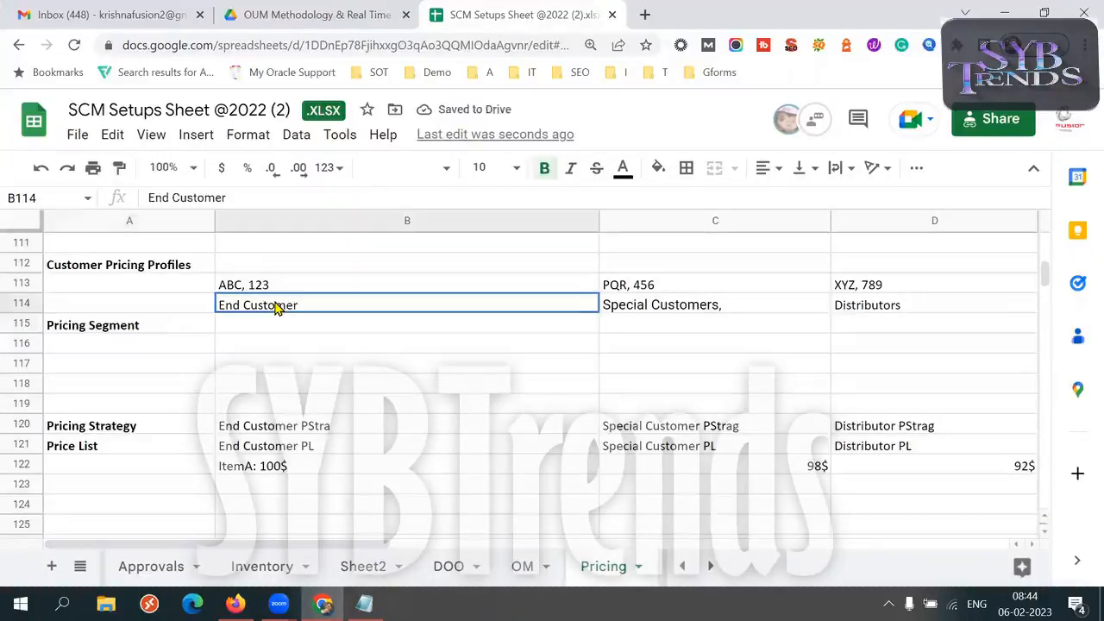
click(165, 328)
click(265, 335)
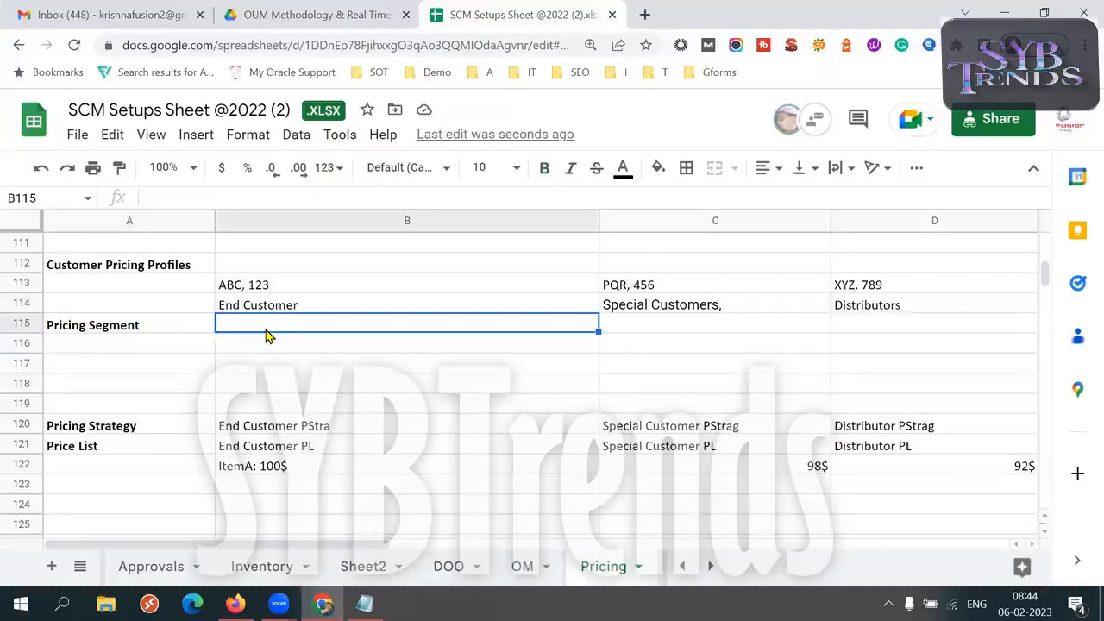
text(End Custo)
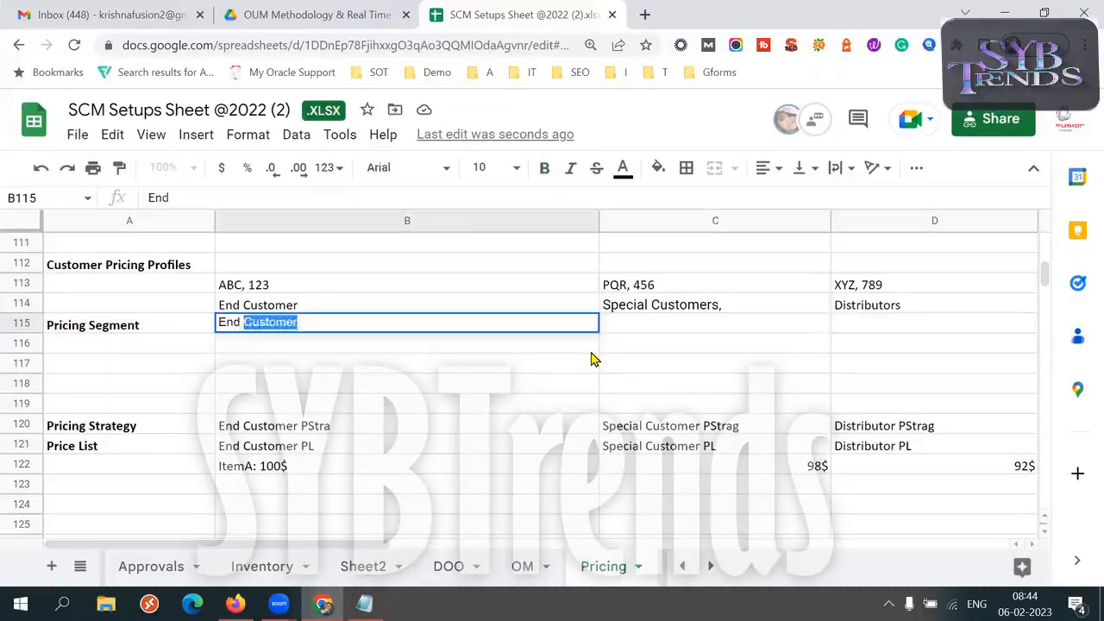
text(mer)
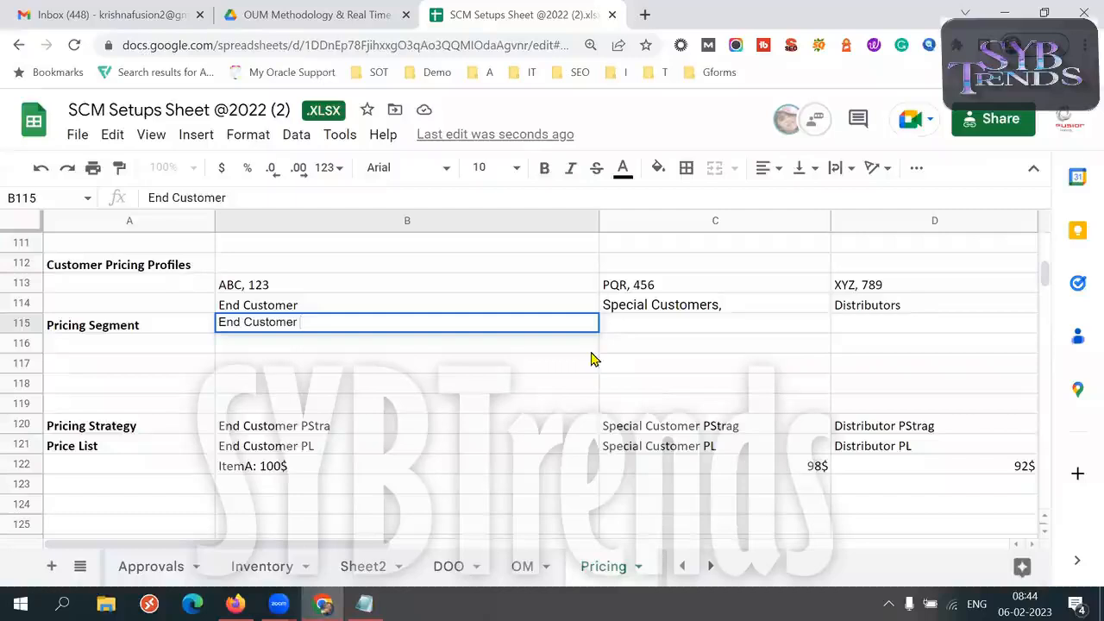
text( PS)
key(Tab)
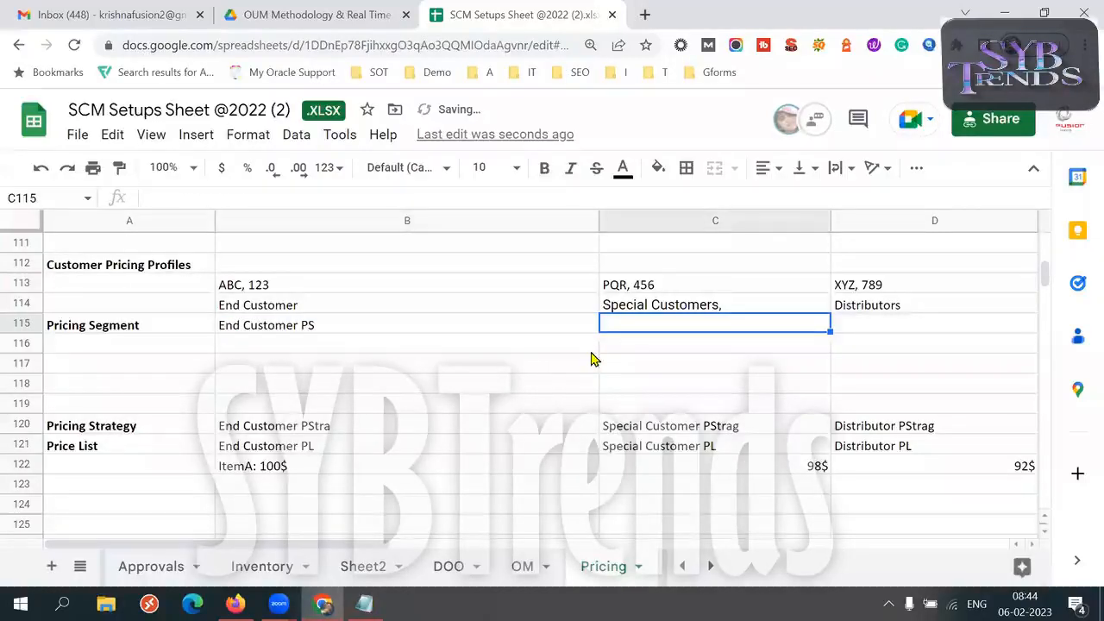
Enter the pricing segment name "Special Customers PS" in cell C115
text(Spe)
key(Tab)
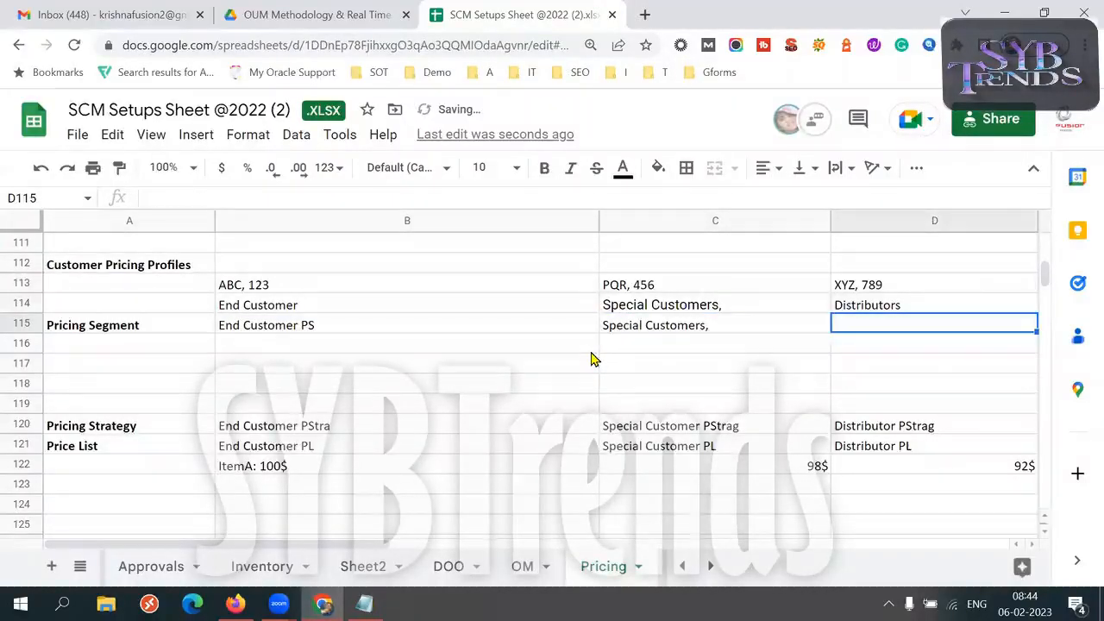
double_click(717, 325)
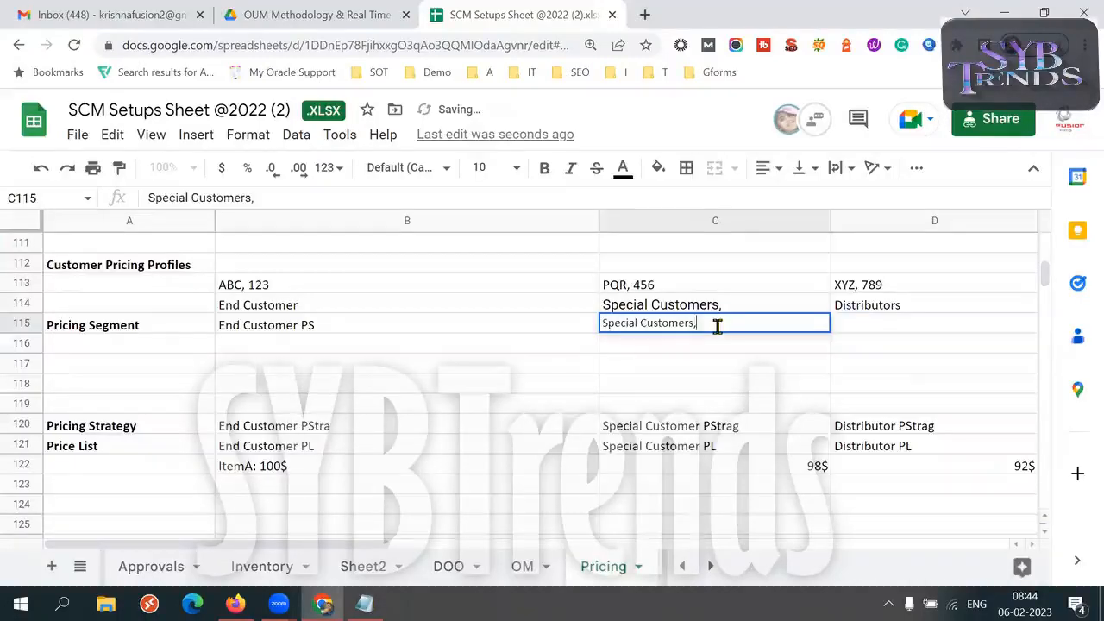
key(BackSpace)
text(PS)
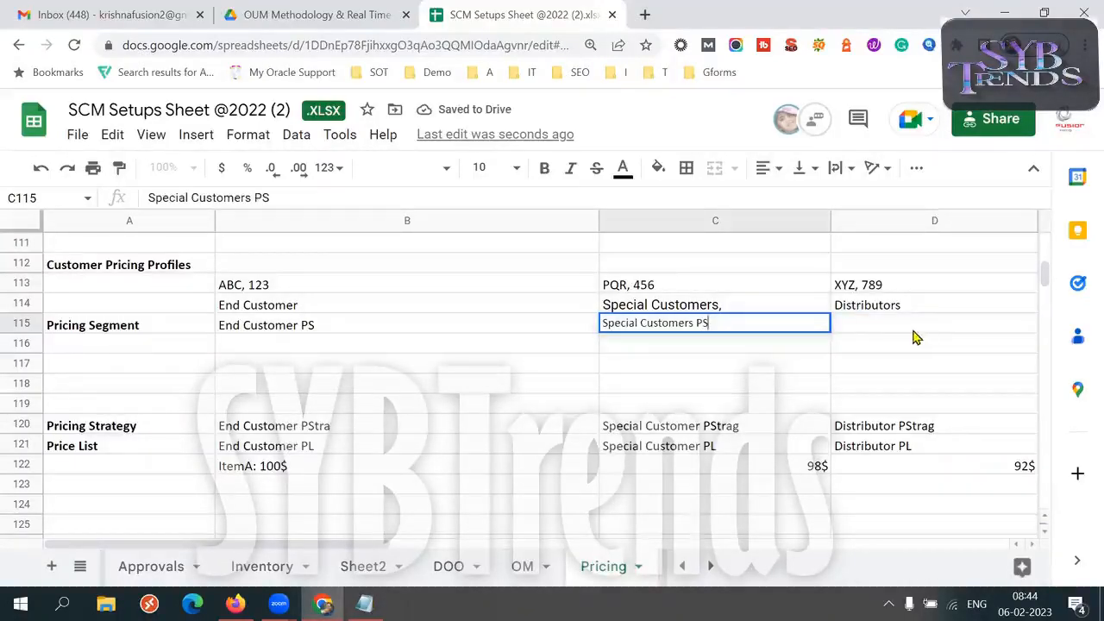
key(Tab)
Enter the pricing segment name "Distributors PS" in cell D115
text(Dis)
click(919, 323)
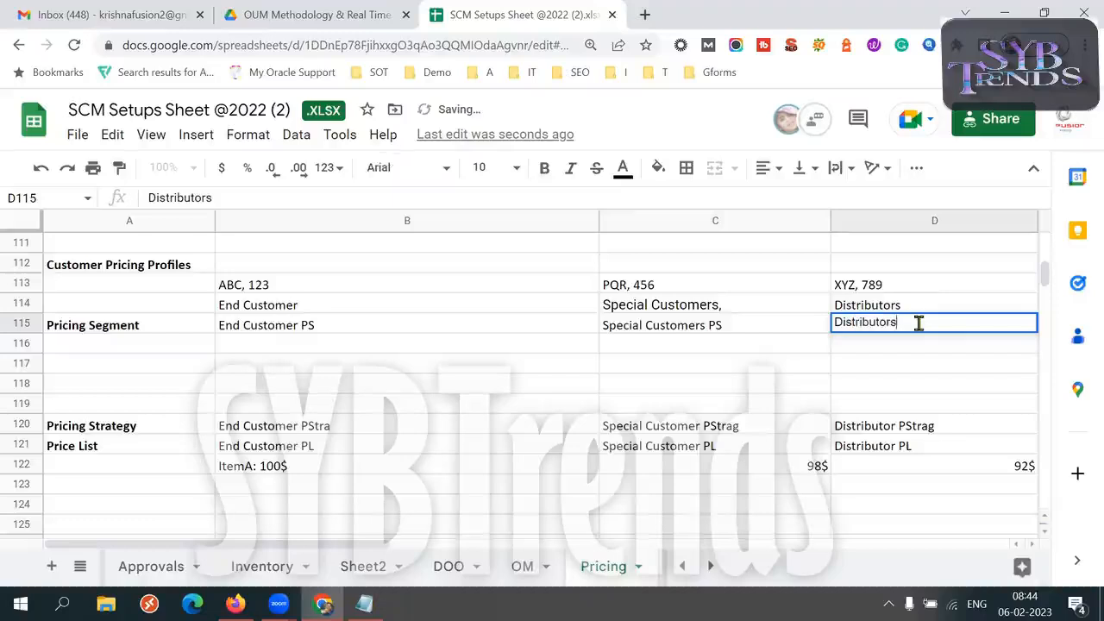
click(301, 309)
Compare the customer pricing profiles in row 114 with the pricing segments in row 115
double_click(300, 306)
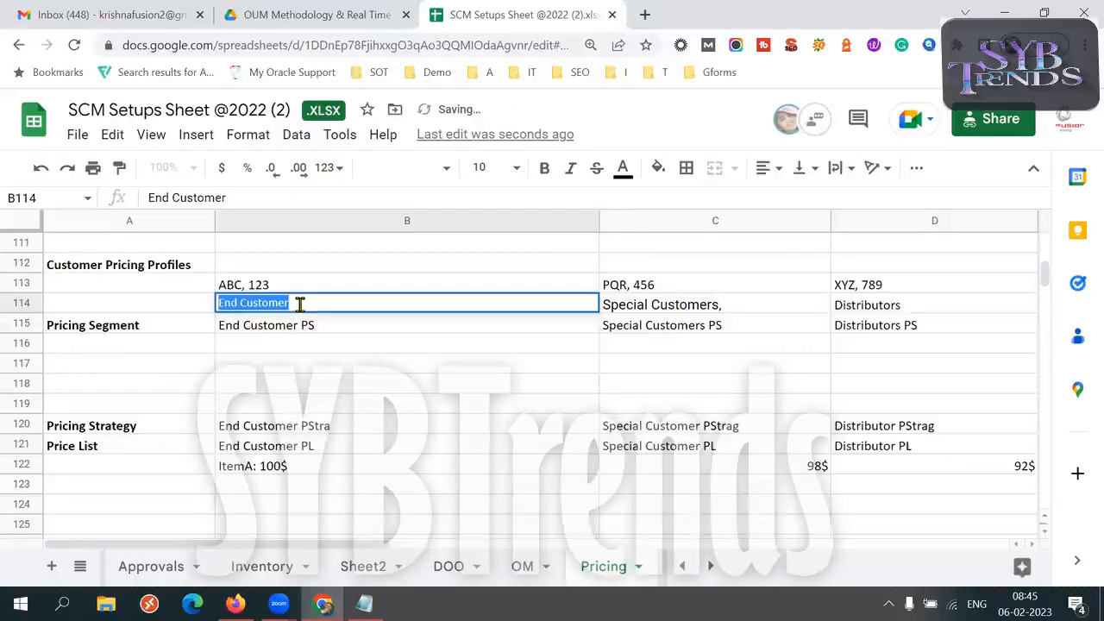
key(ctrl+a)
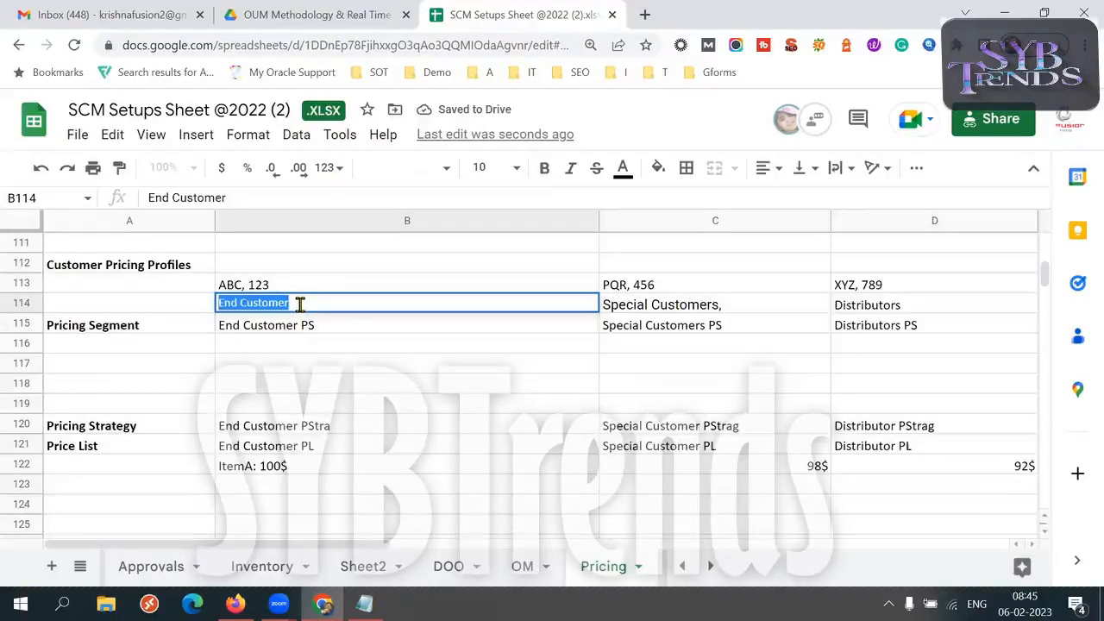
click(628, 316)
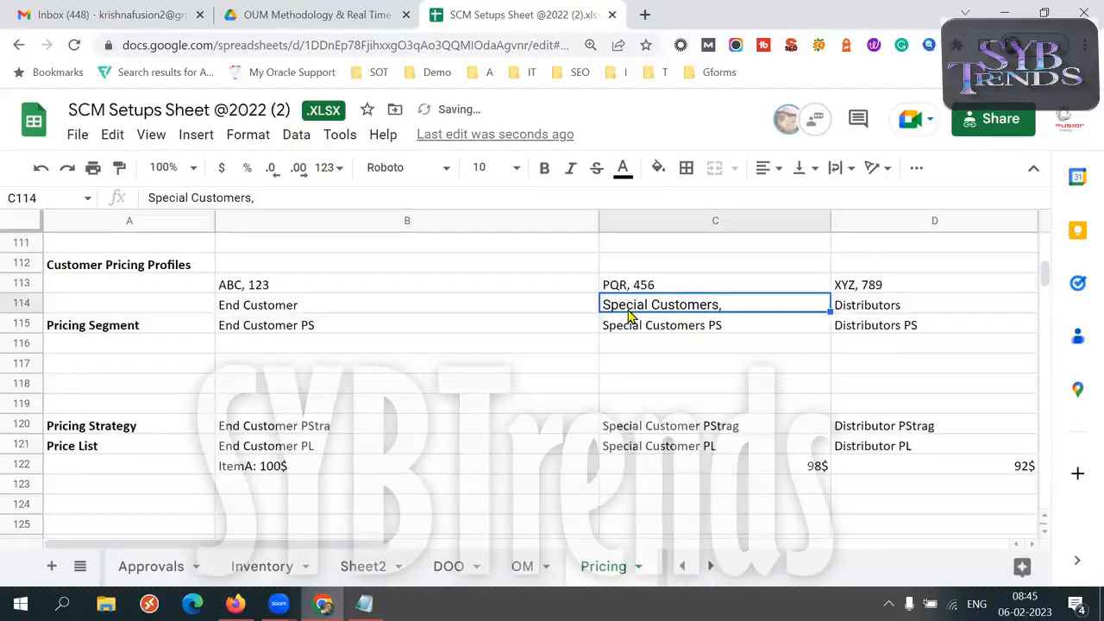
click(885, 313)
click(752, 313)
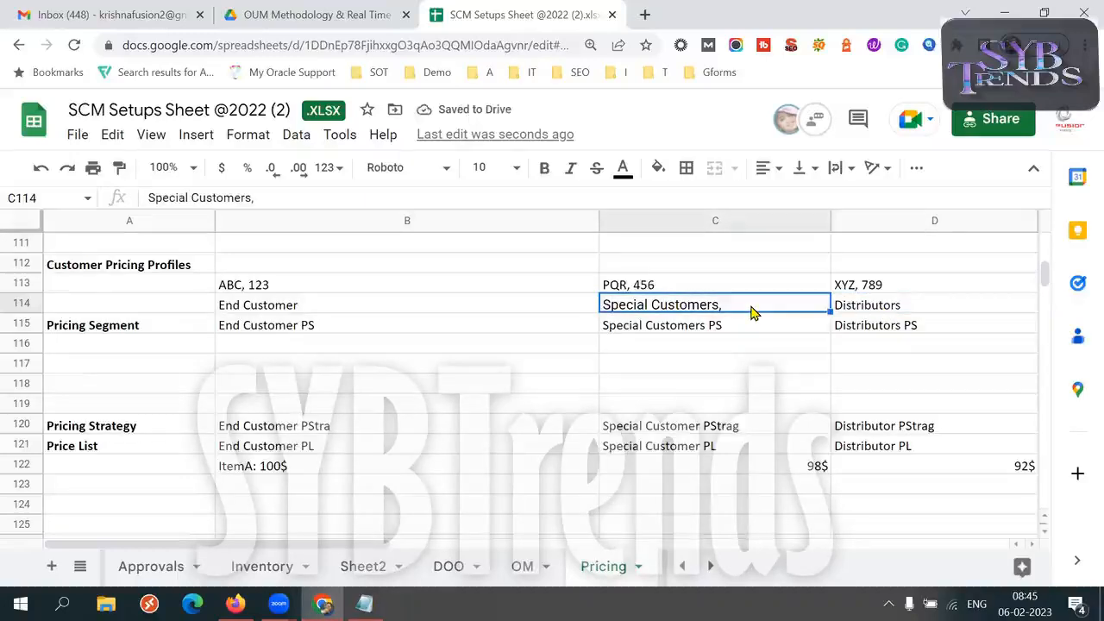
click(292, 313)
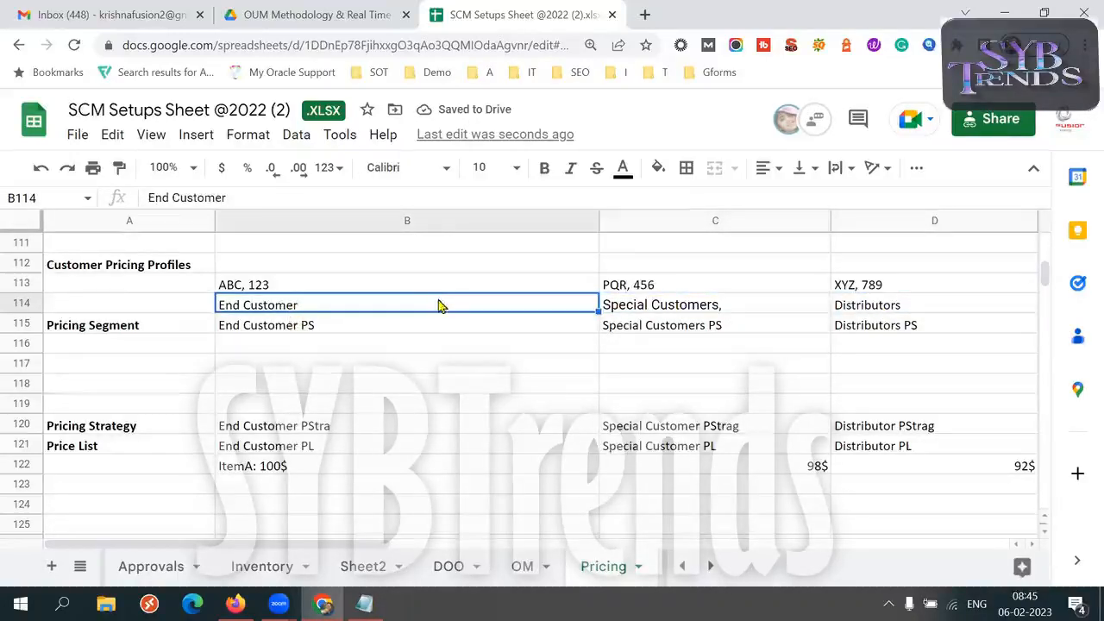
click(333, 325)
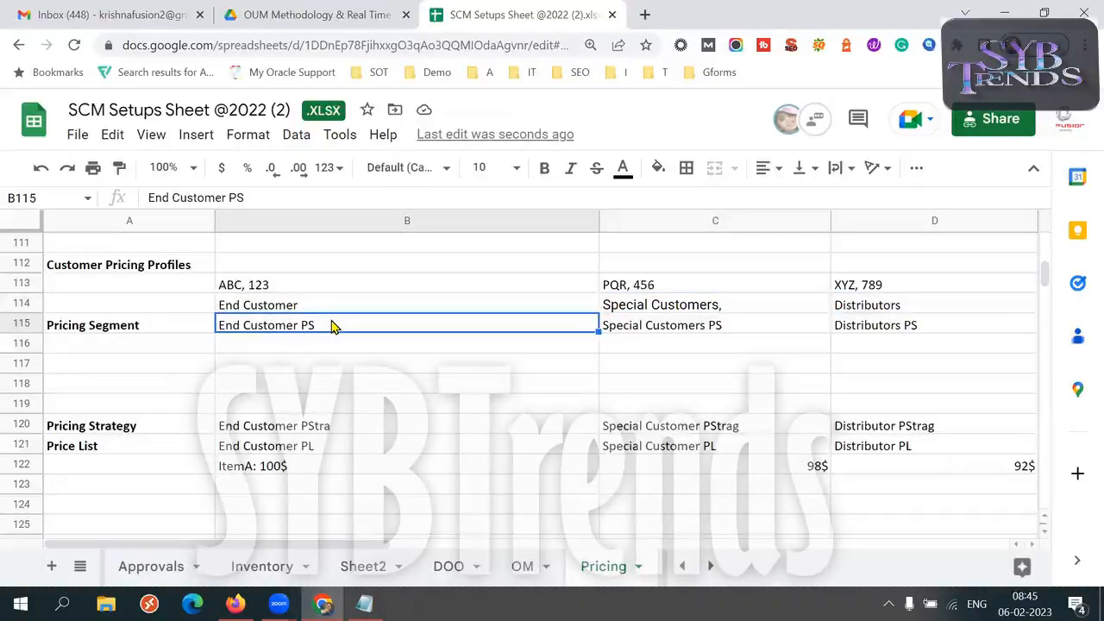
click(630, 328)
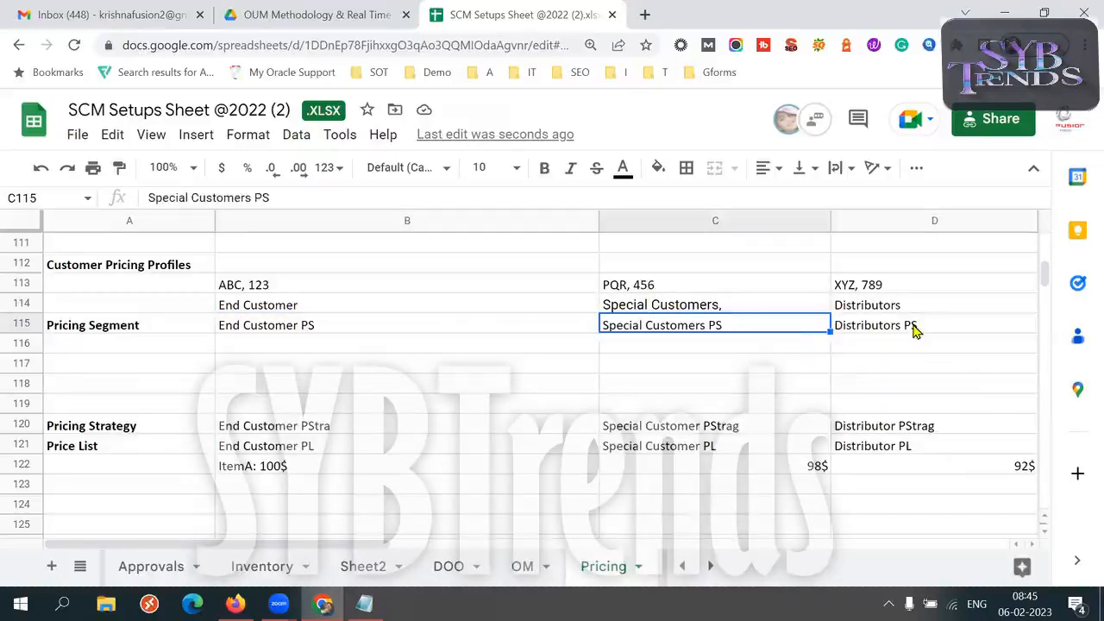
click(847, 328)
click(382, 333)
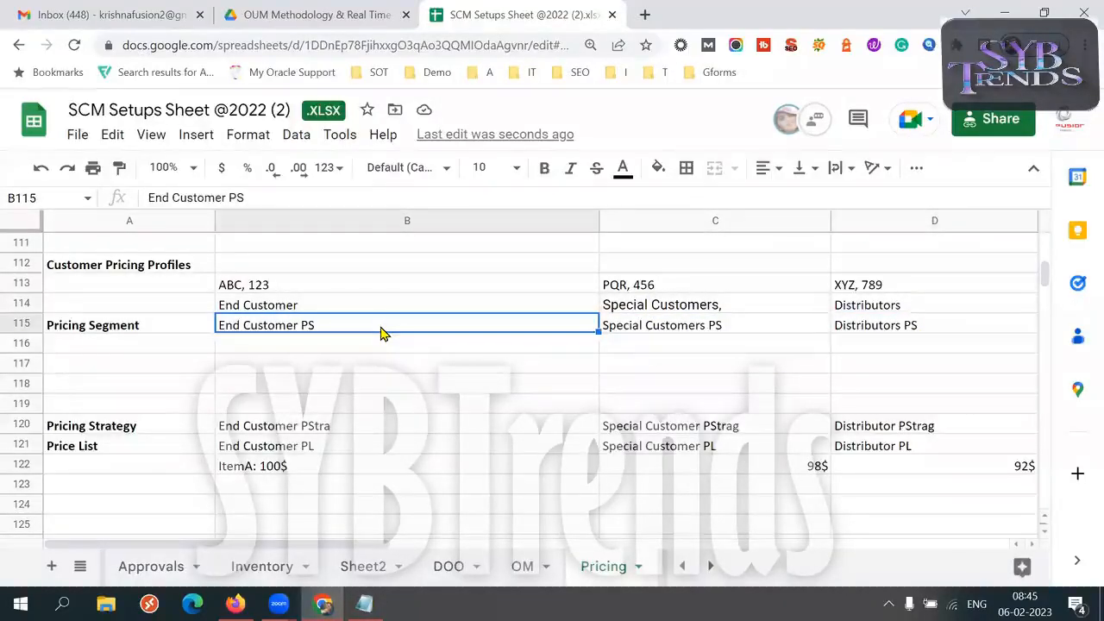
Review how the profiles in row 114 pair with the segments in row 115, tracing customers ABC and 123 through column B
key(shift+Up)
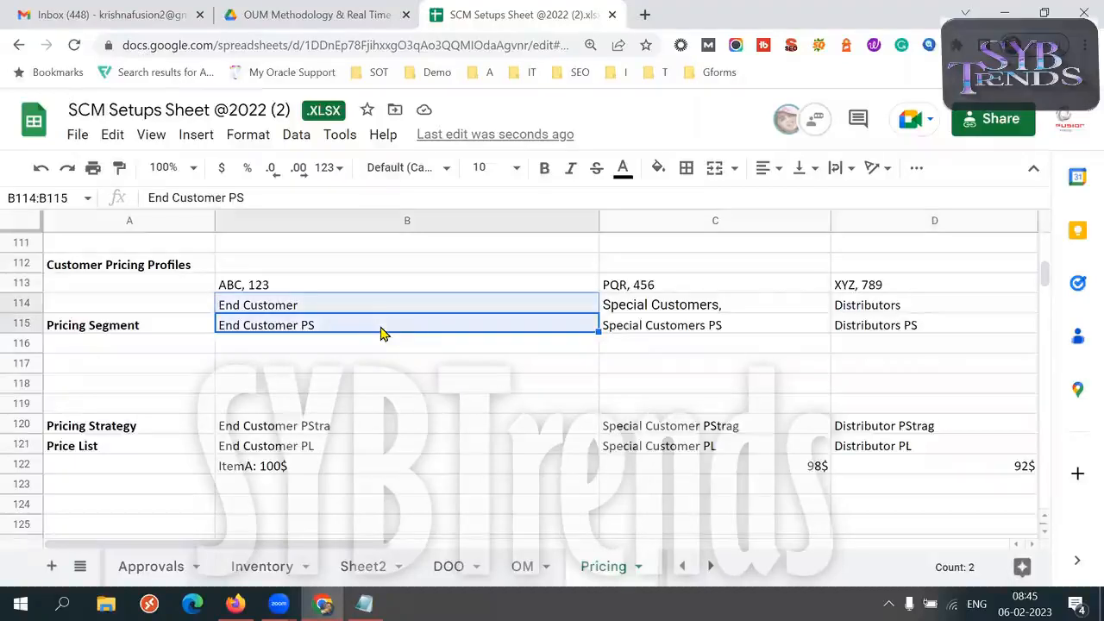
shift+click(661, 332)
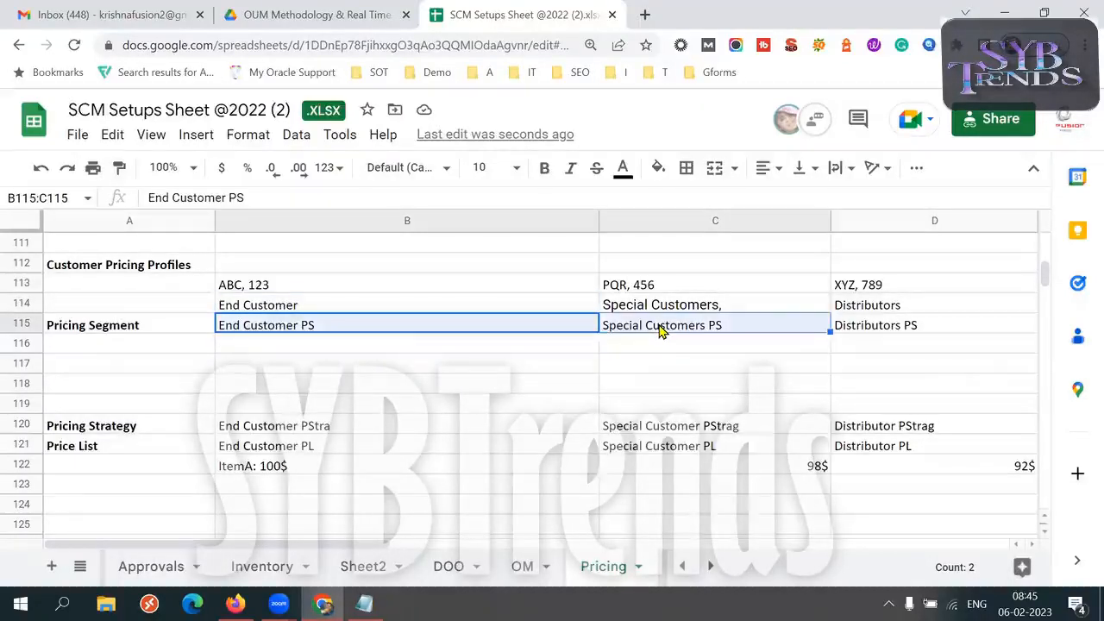
key(shift+Up)
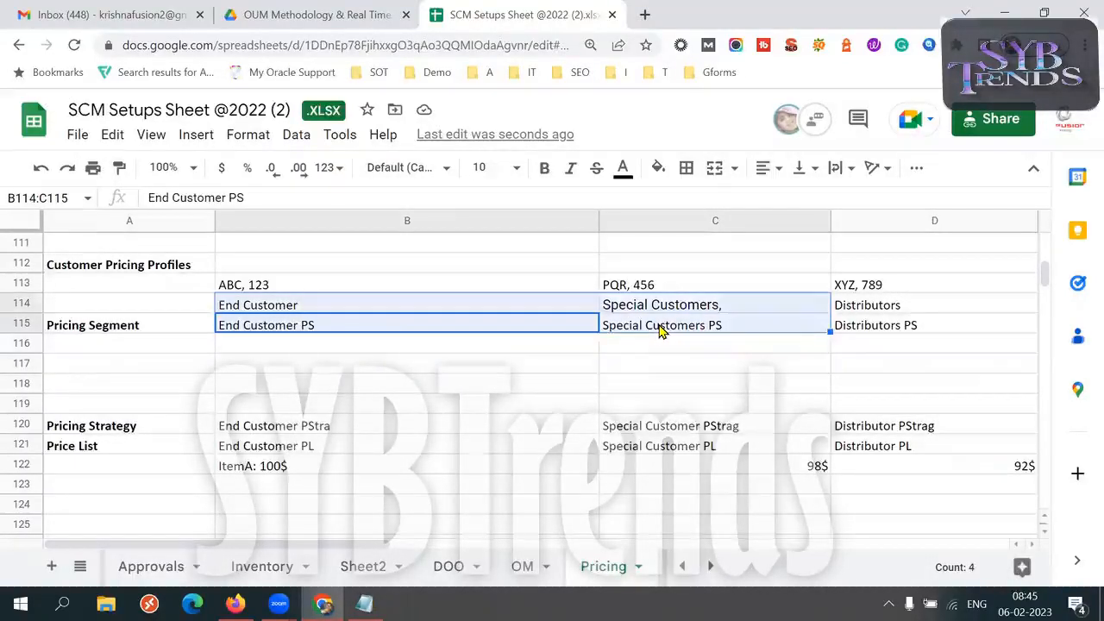
shift+click(853, 330)
key(shift+Up)
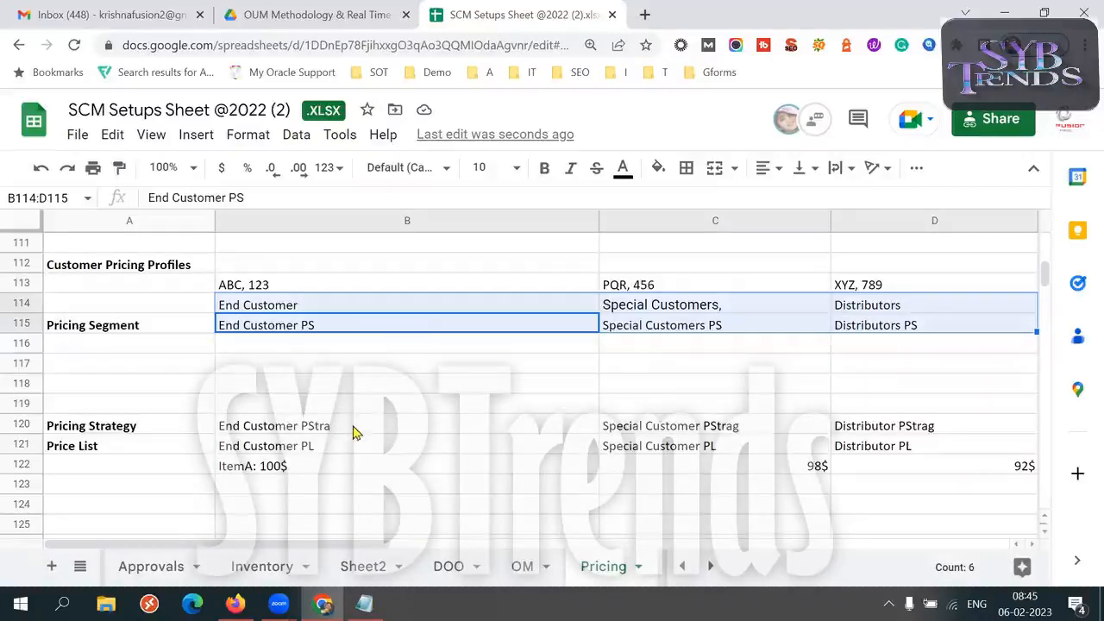
click(248, 287)
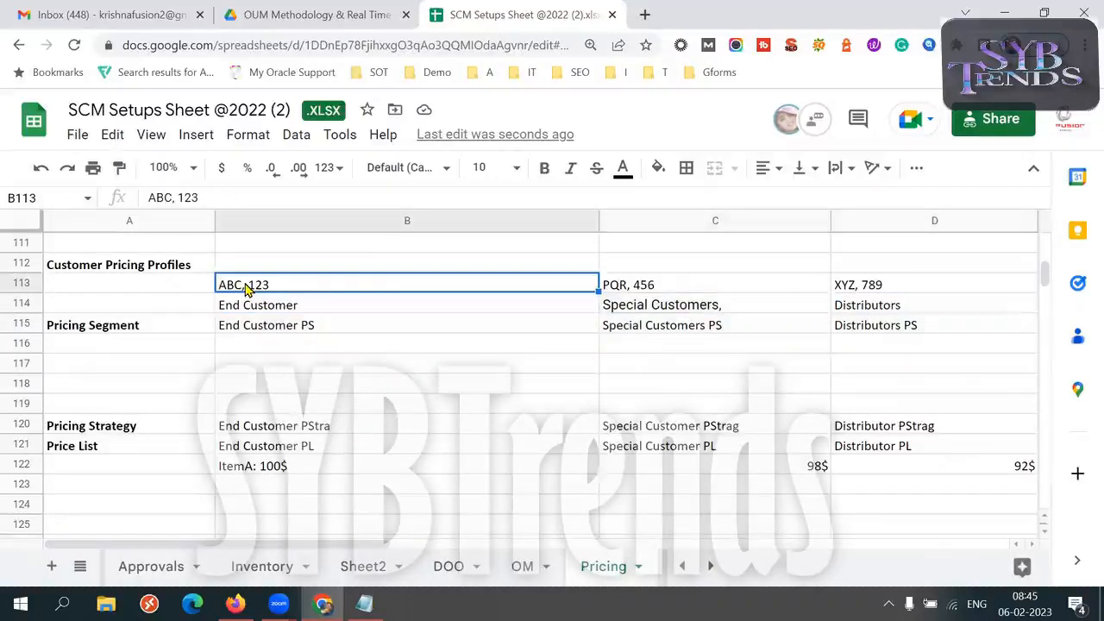
triple_click(304, 303)
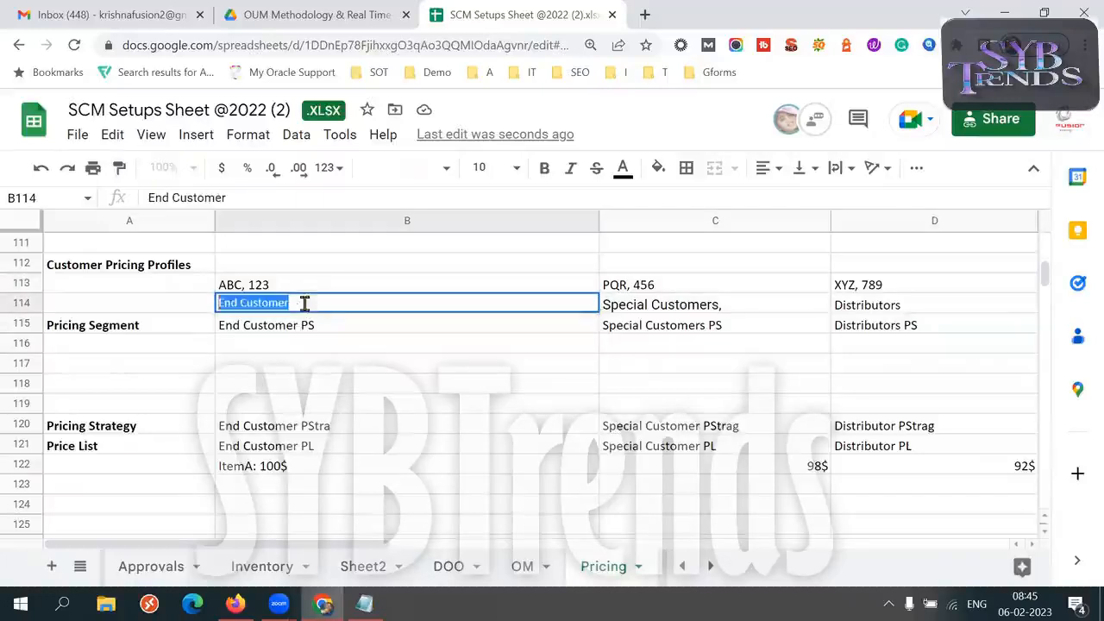
click(305, 303)
triple_click(305, 303)
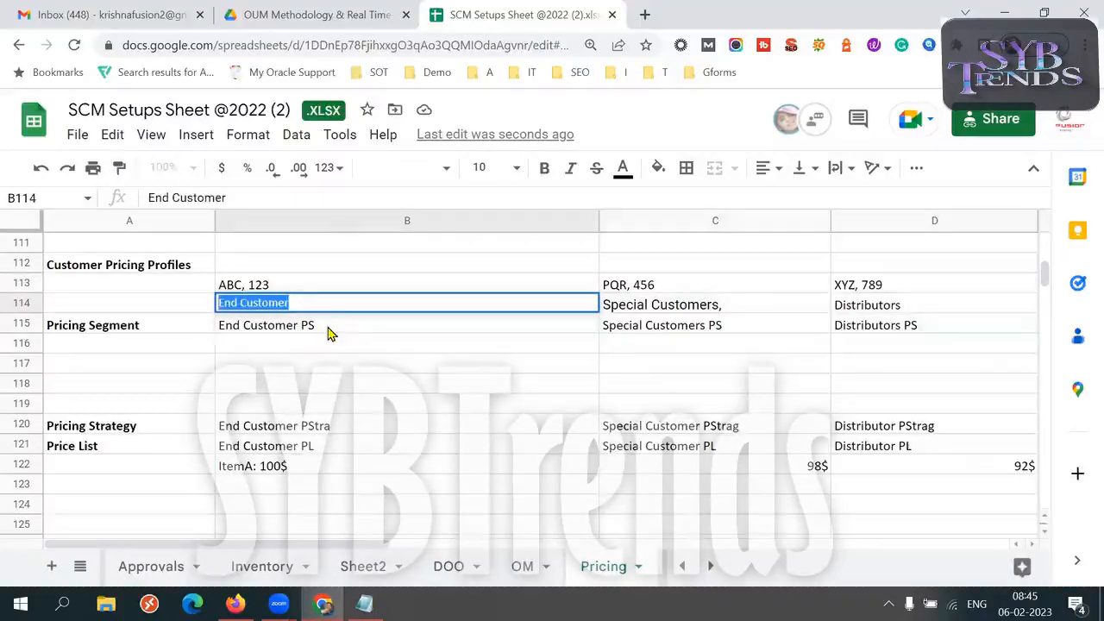
triple_click(328, 326)
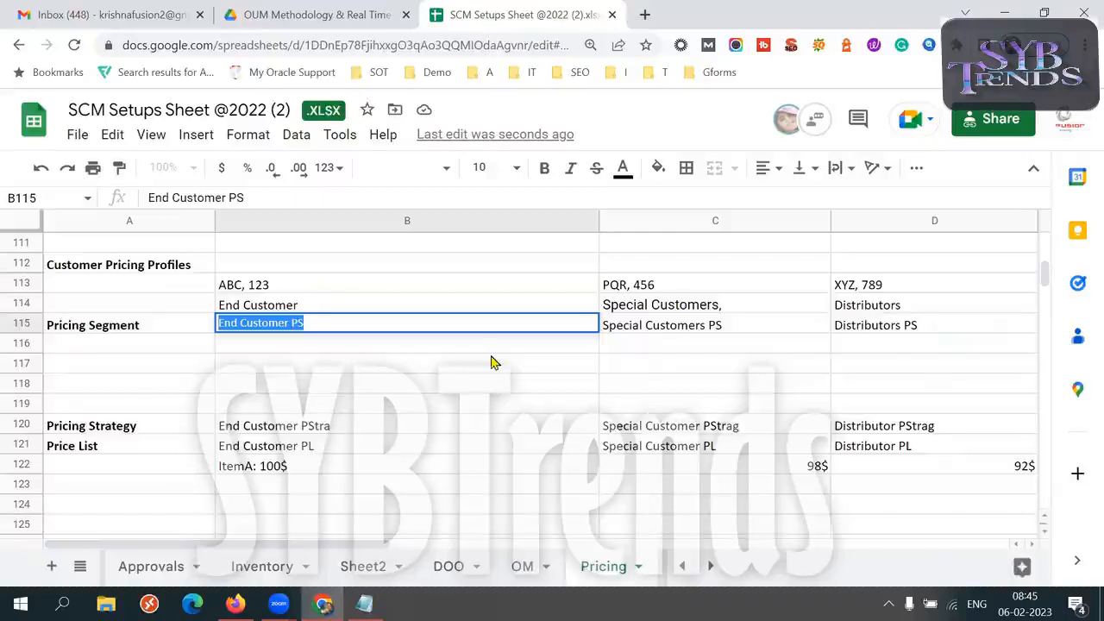
Copy the term "Assignment" from the other open window and add it as a bold label in cell A118
key(alt+Tab)
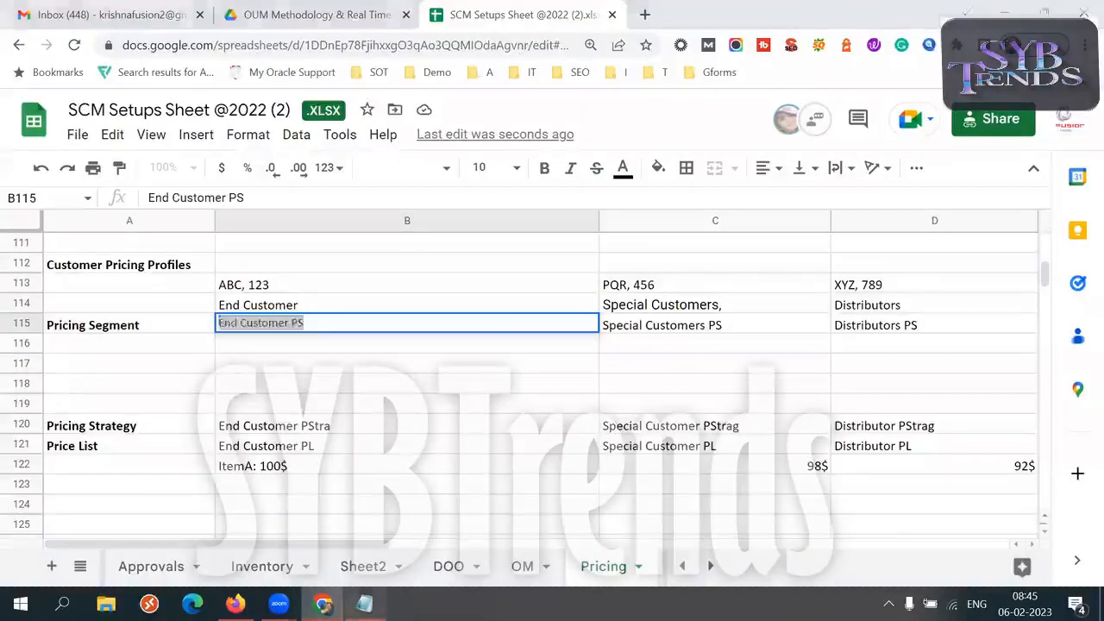
drag(160, 85, 73, 85)
key(alt+Tab)
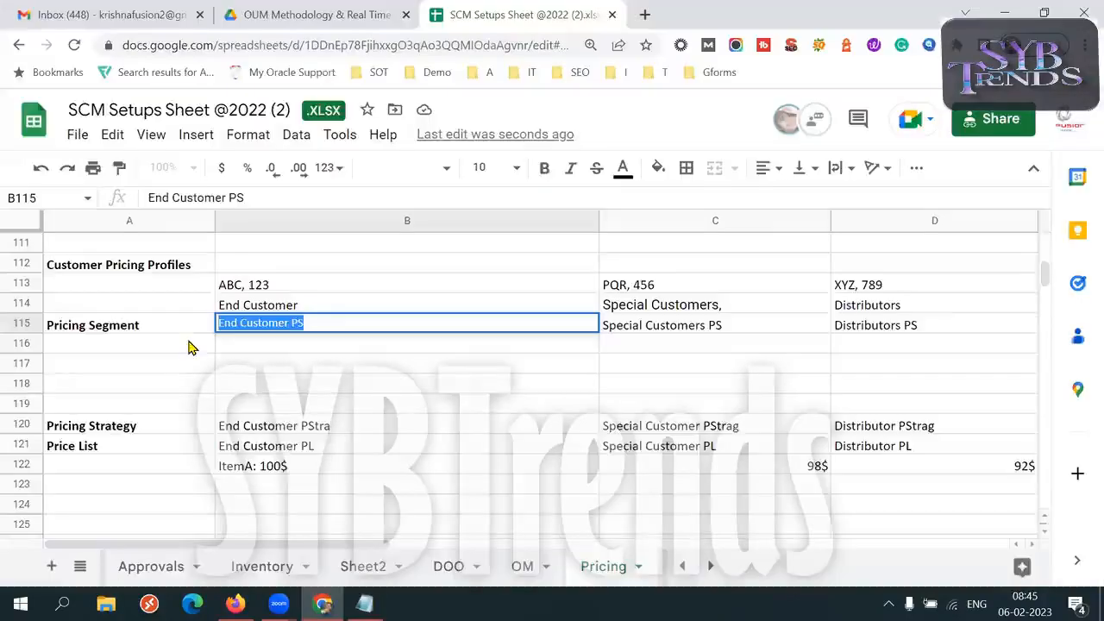
click(109, 373)
click(100, 386)
click(140, 365)
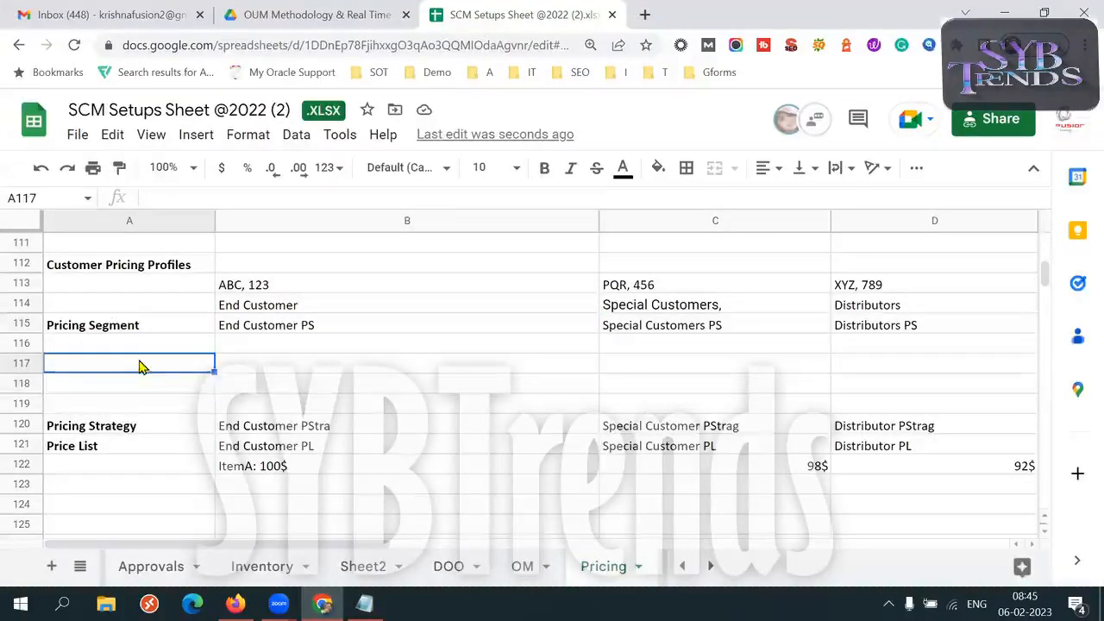
click(100, 388)
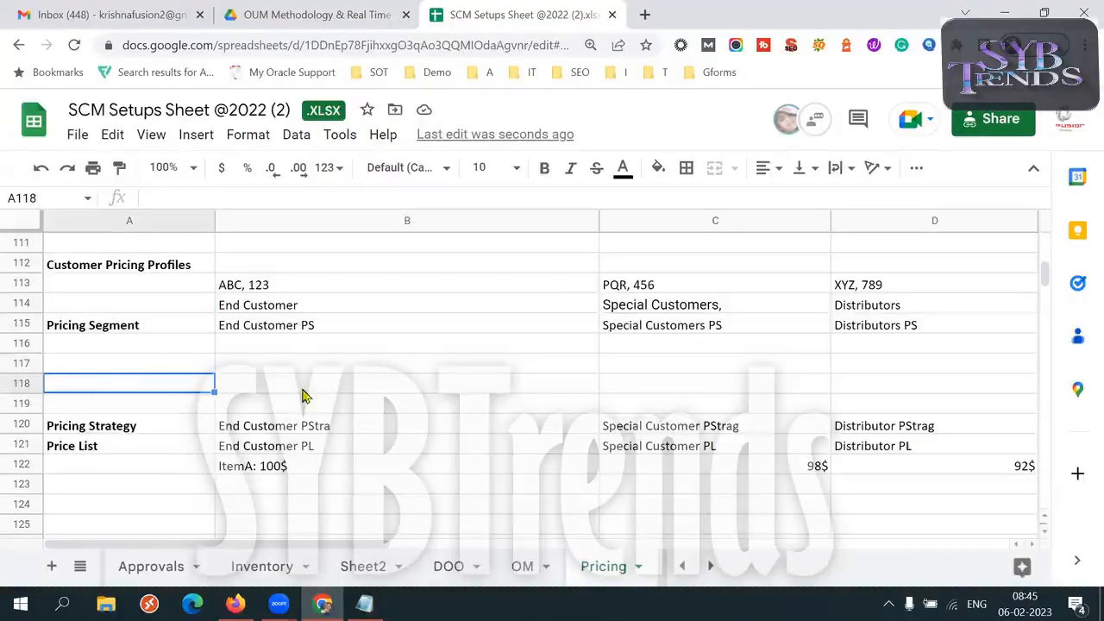
text(Assignment)
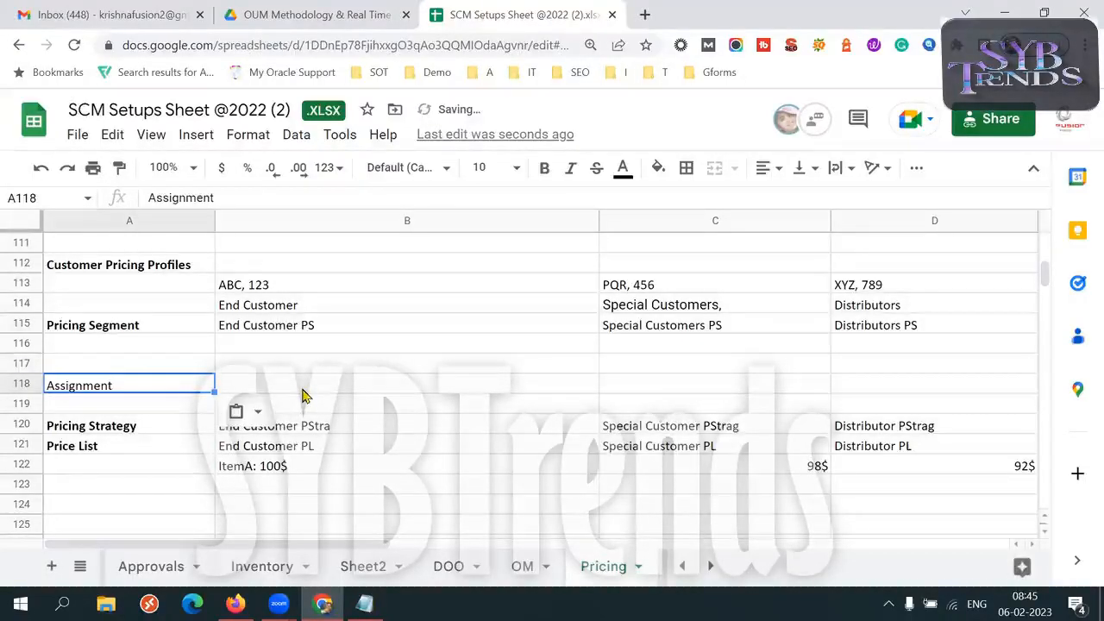
key(ctrl+b)
Fill cell B118 with the assignment "End Customer PS = End Customer PStra", copying the names from B115 and B120
click(302, 395)
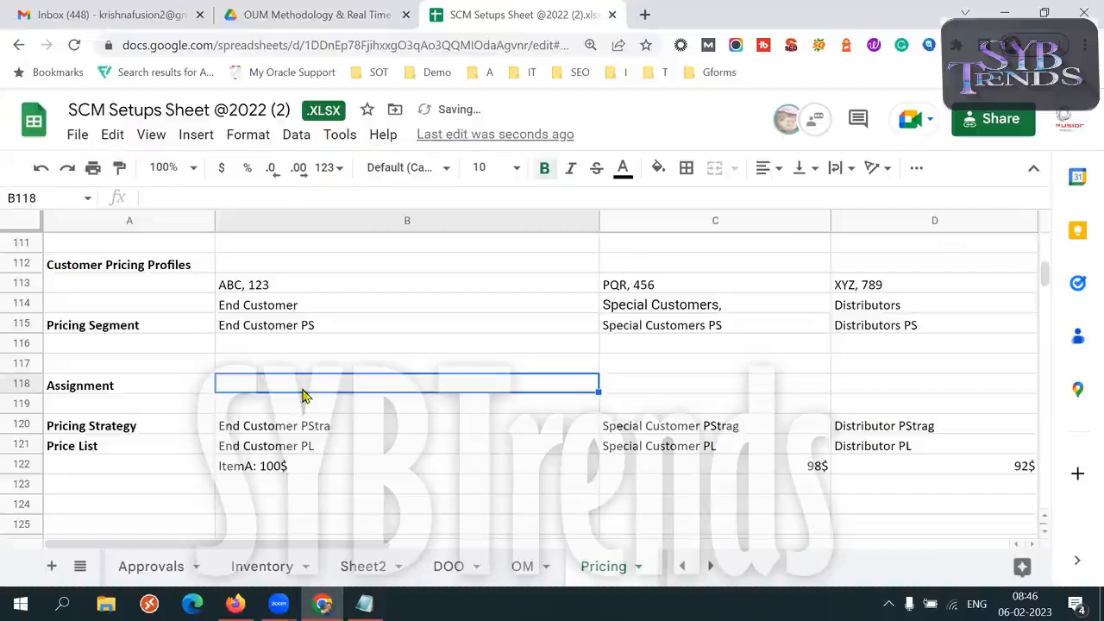
click(290, 330)
key(ctrl+c)
click(264, 388)
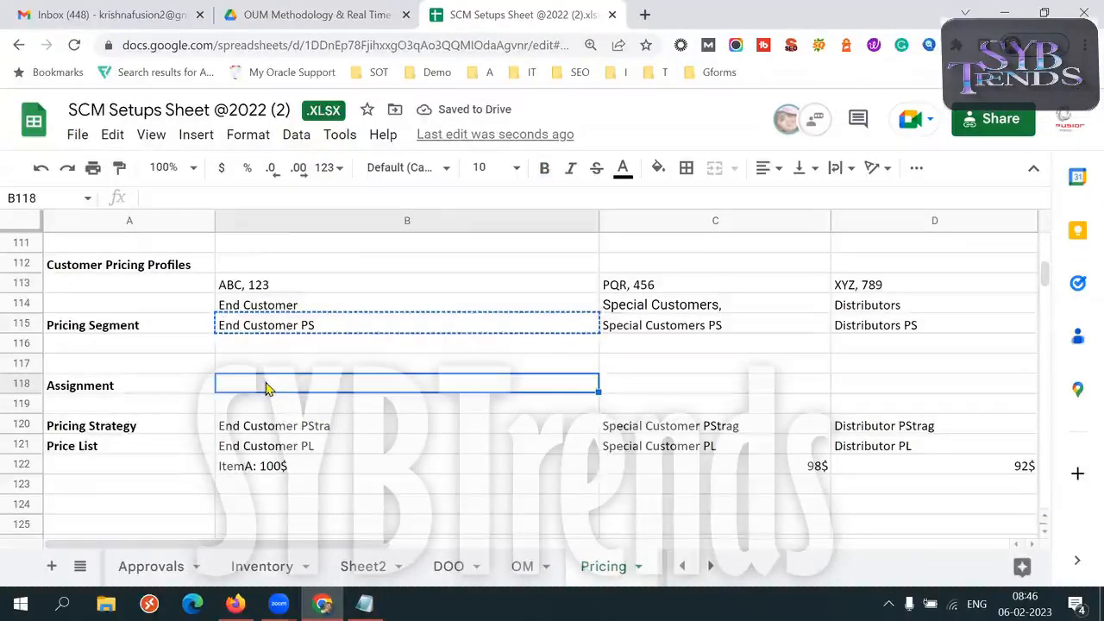
key(ctrl+v)
double_click(382, 388)
text(=)
click(334, 426)
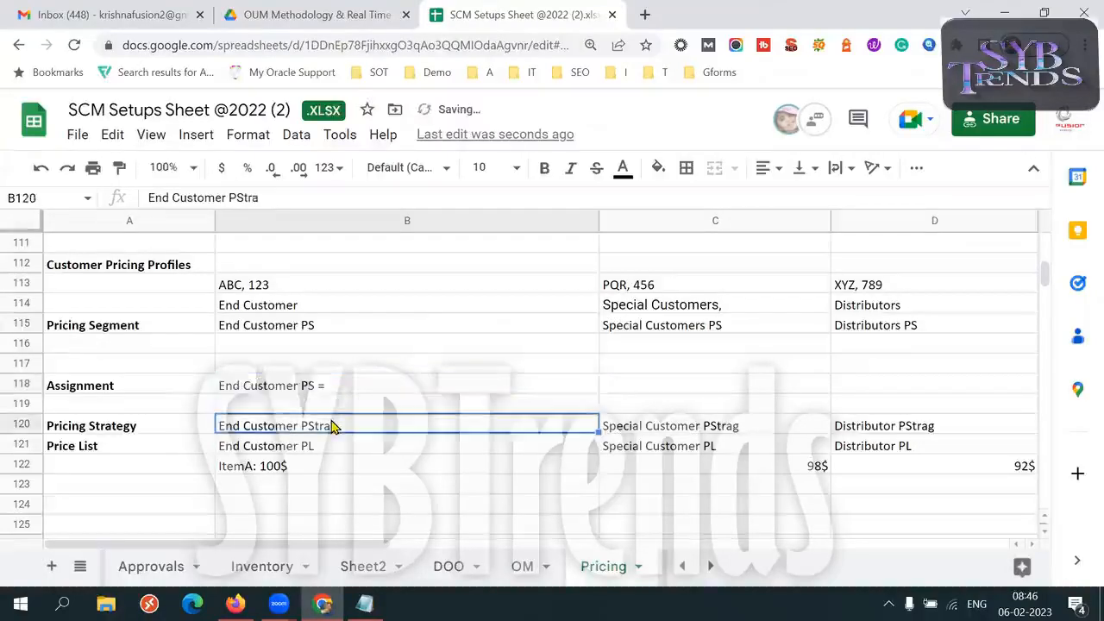
key(ctrl+c)
double_click(370, 385)
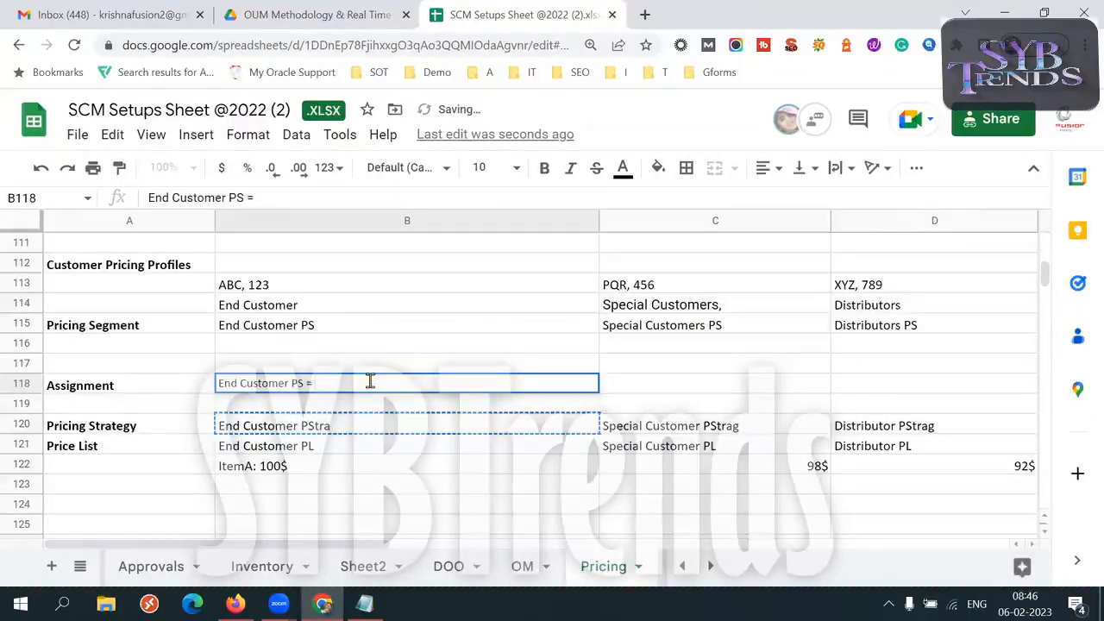
key(ctrl+v)
Fill cell C118 with the assignment "Special Customers PS = Special Customer PStrag", copying the names from C115 and C120
click(678, 325)
key(ctrl+c)
click(636, 389)
key(ctrl+v)
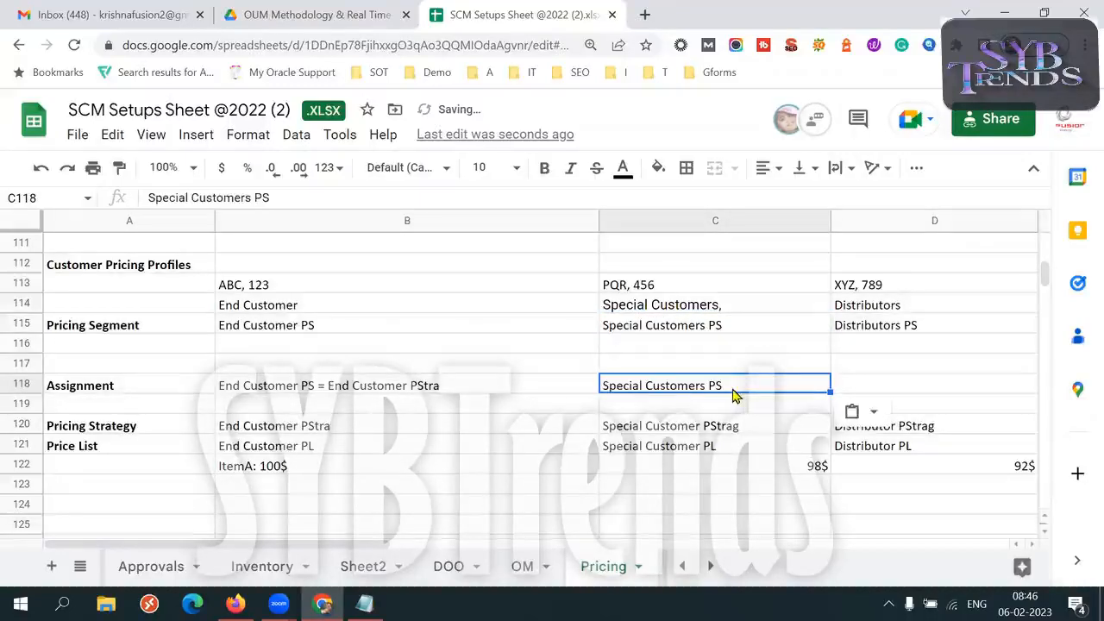
double_click(738, 387)
text(=)
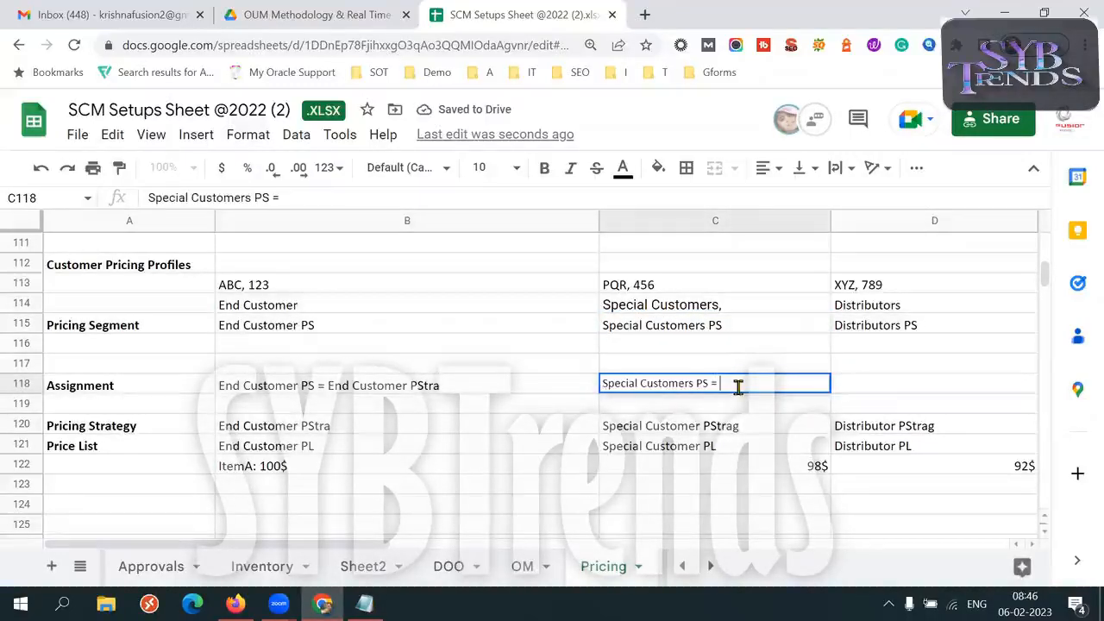
drag(699, 411, 700, 421)
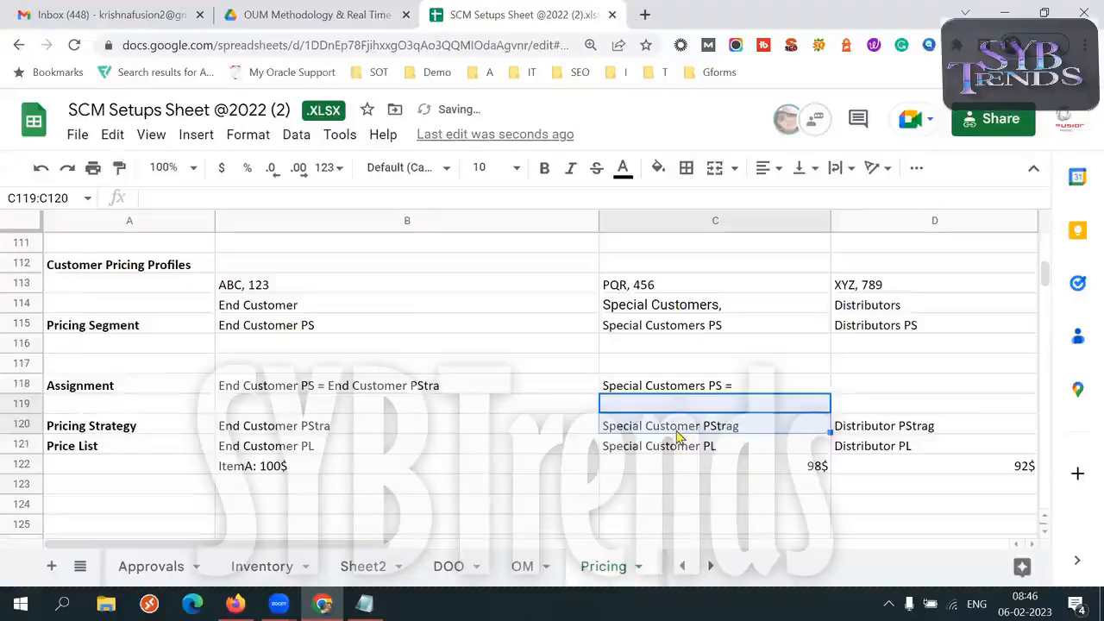
click(677, 432)
key(ctrl+c)
double_click(757, 386)
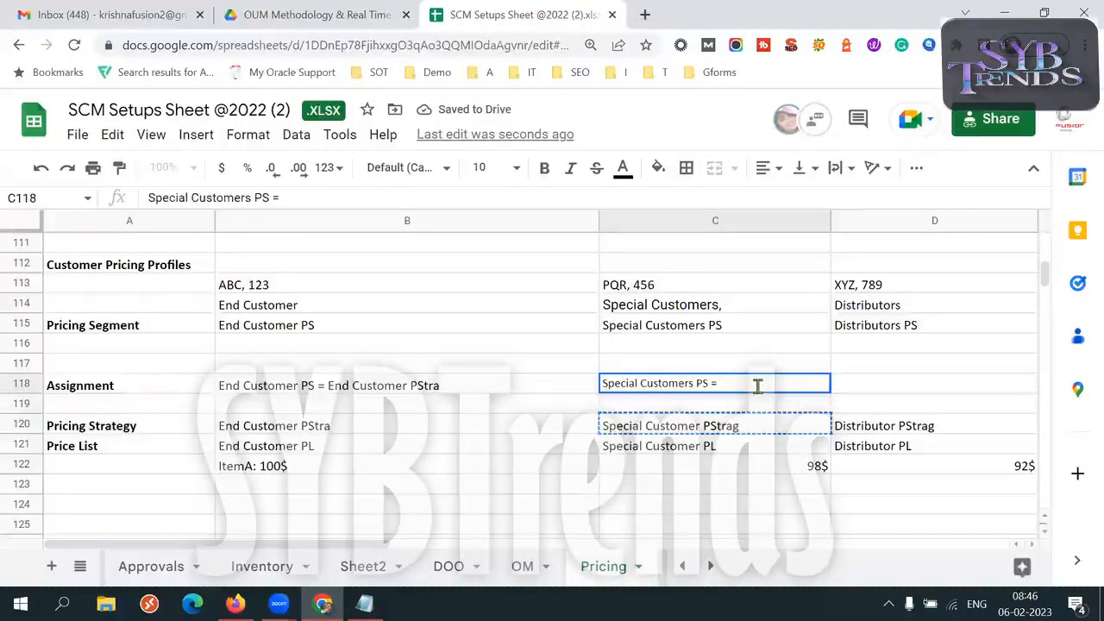
key(ctrl+v)
Fill cell D118 with the assignment "Distributors PS = Distributor PStrag", copying the names from D115 and D120
click(868, 335)
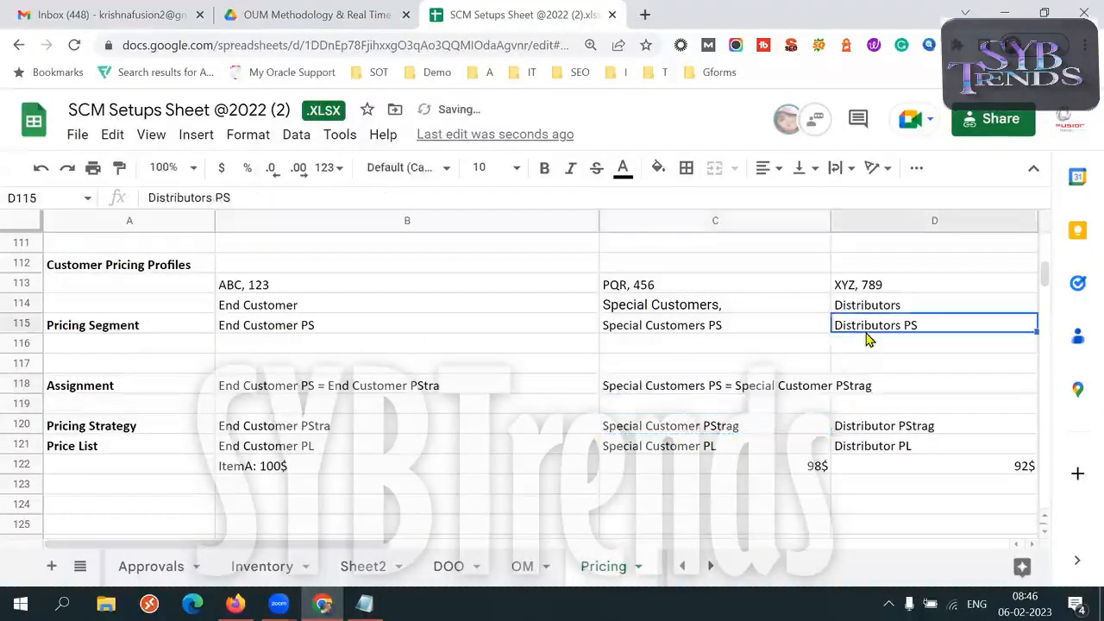
key(ctrl+c)
click(922, 384)
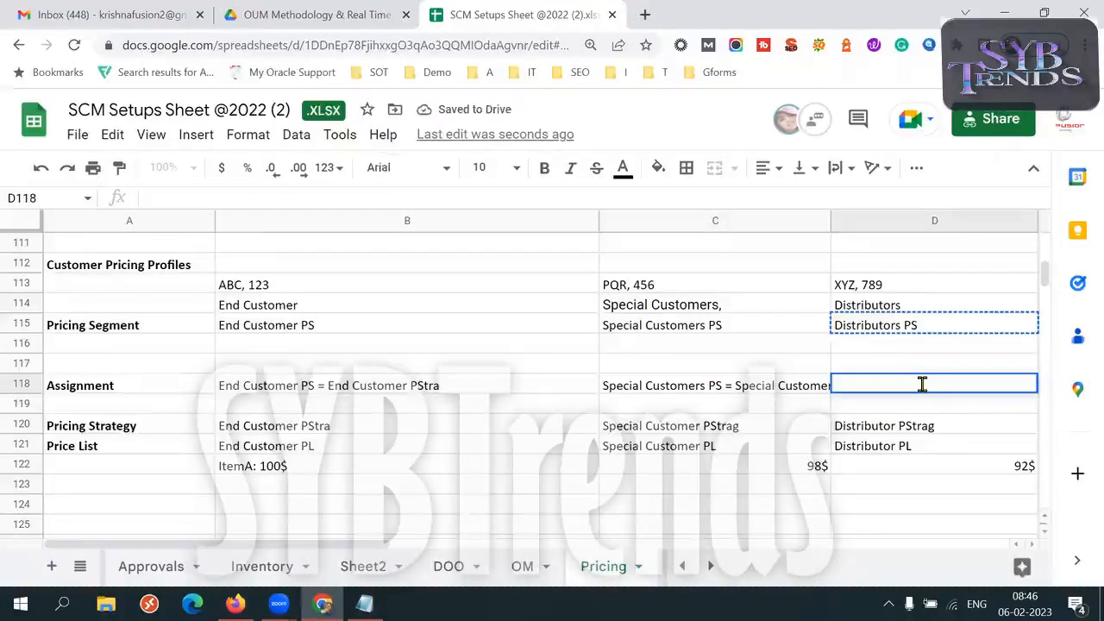
double_click(922, 385)
key(ctrl+v)
text(=)
click(863, 426)
key(ctrl+c)
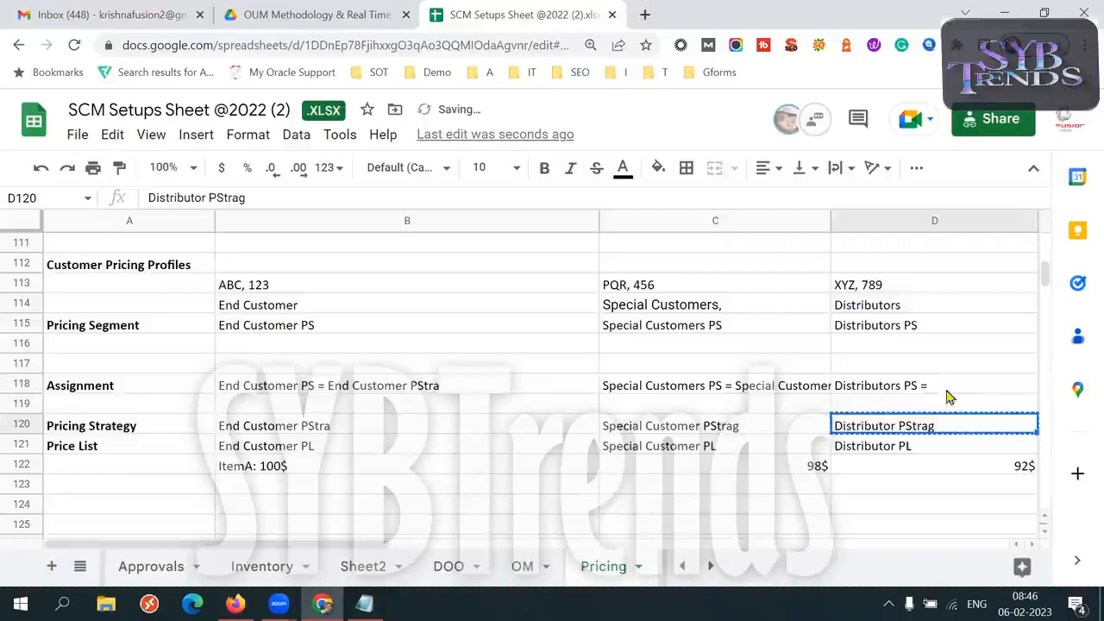
double_click(954, 385)
key(ctrl+v)
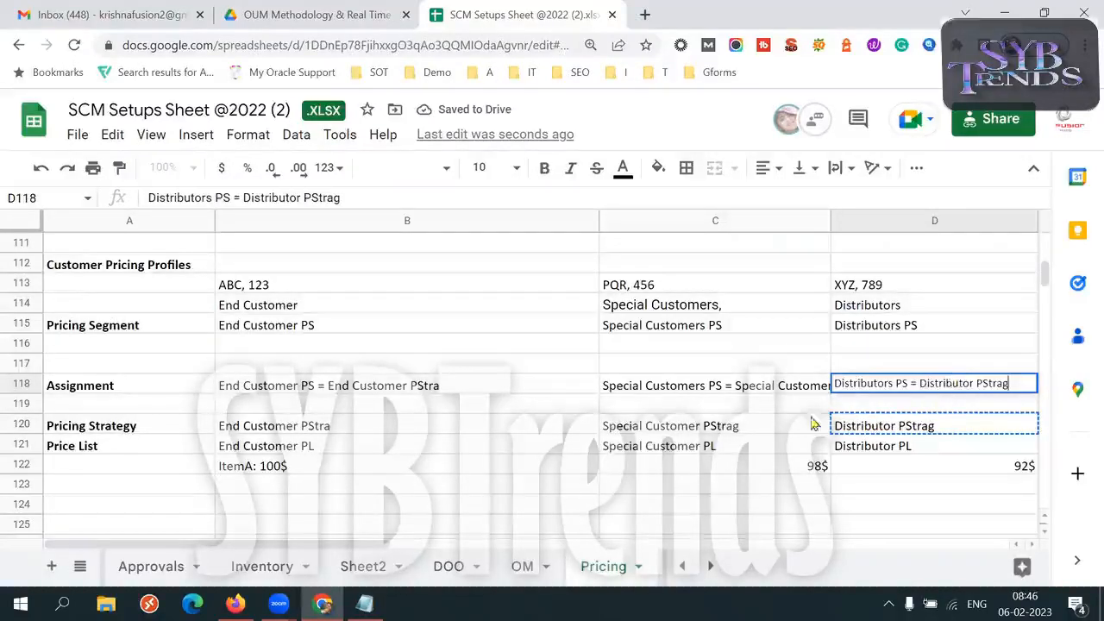
key(Escape)
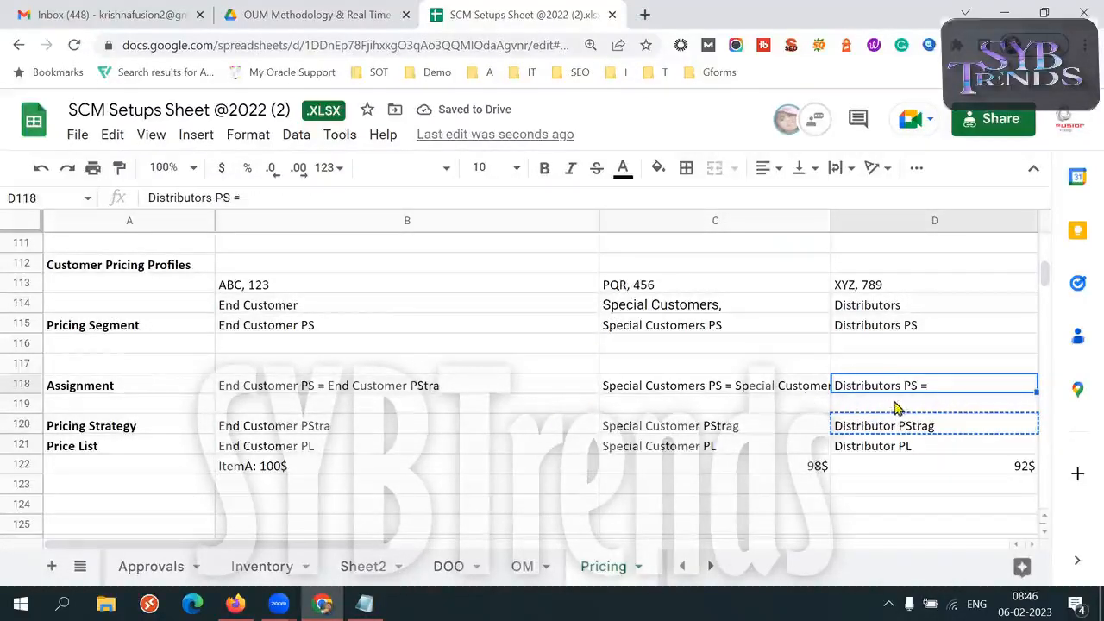
double_click(937, 385)
key(ctrl+v)
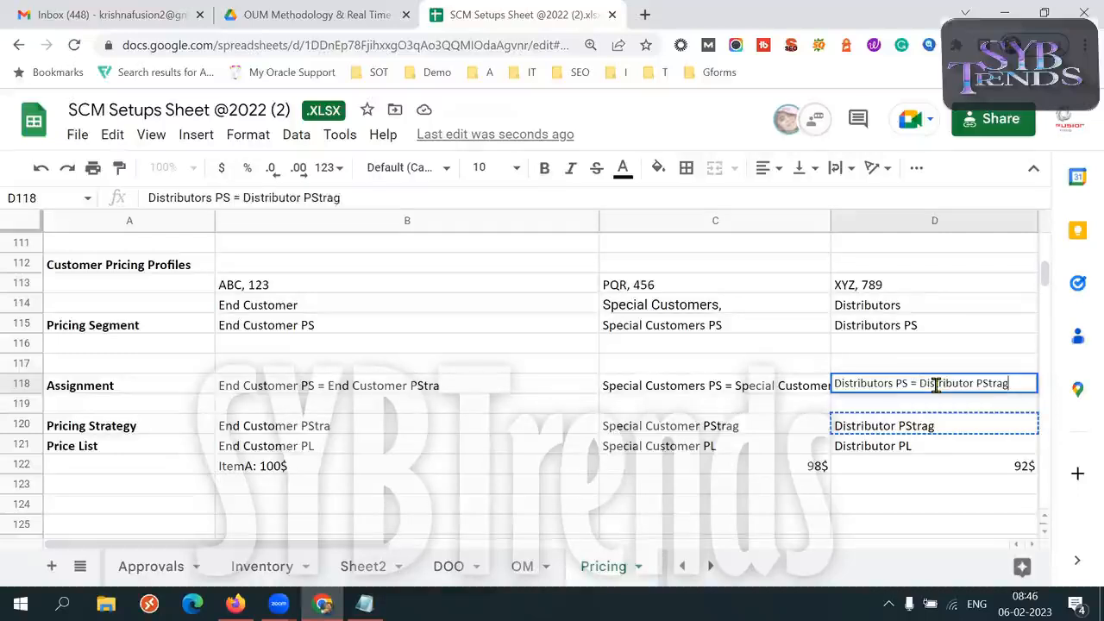
key(Tab)
Trace customer ABC through its pricing profile in B114 and segment in B115 to the strategy assigned in B118
click(388, 386)
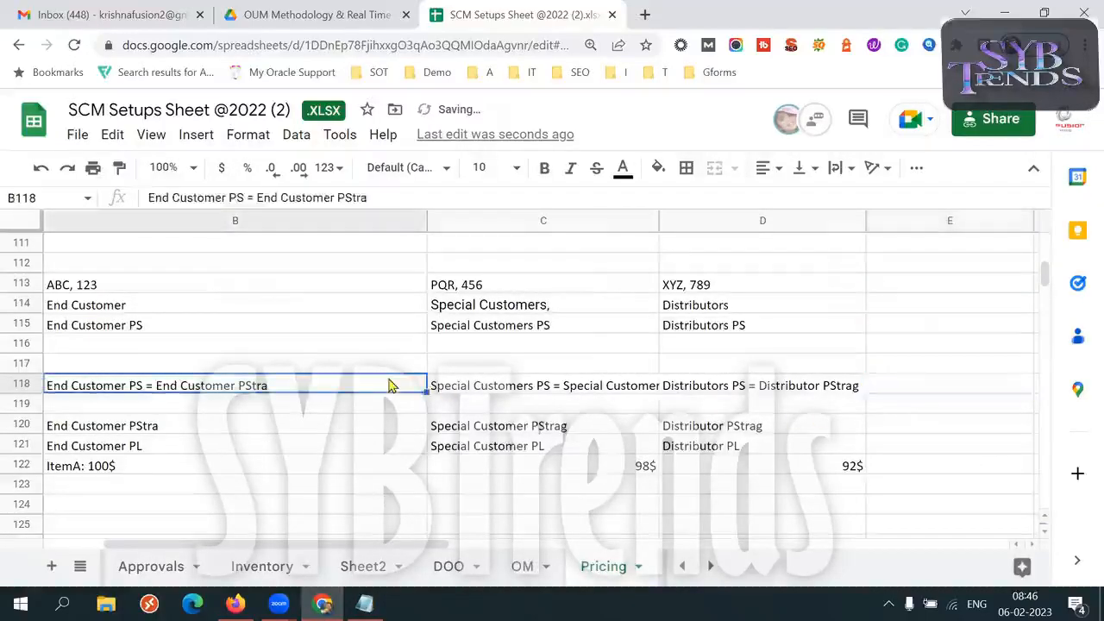
key(Left)
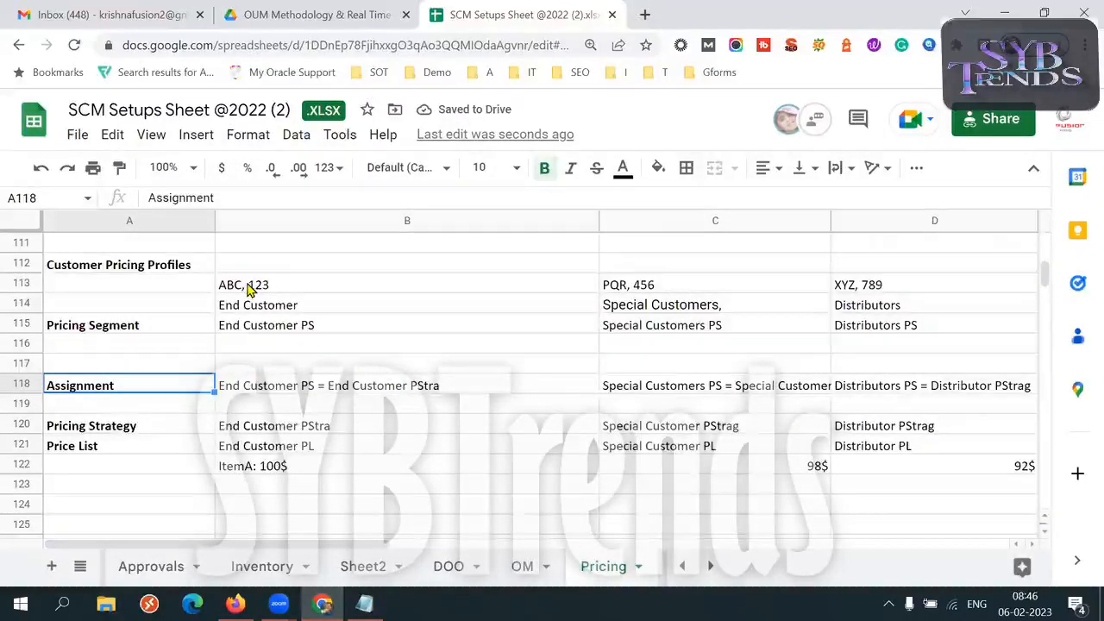
click(238, 284)
double_click(238, 284)
drag(238, 284, 217, 291)
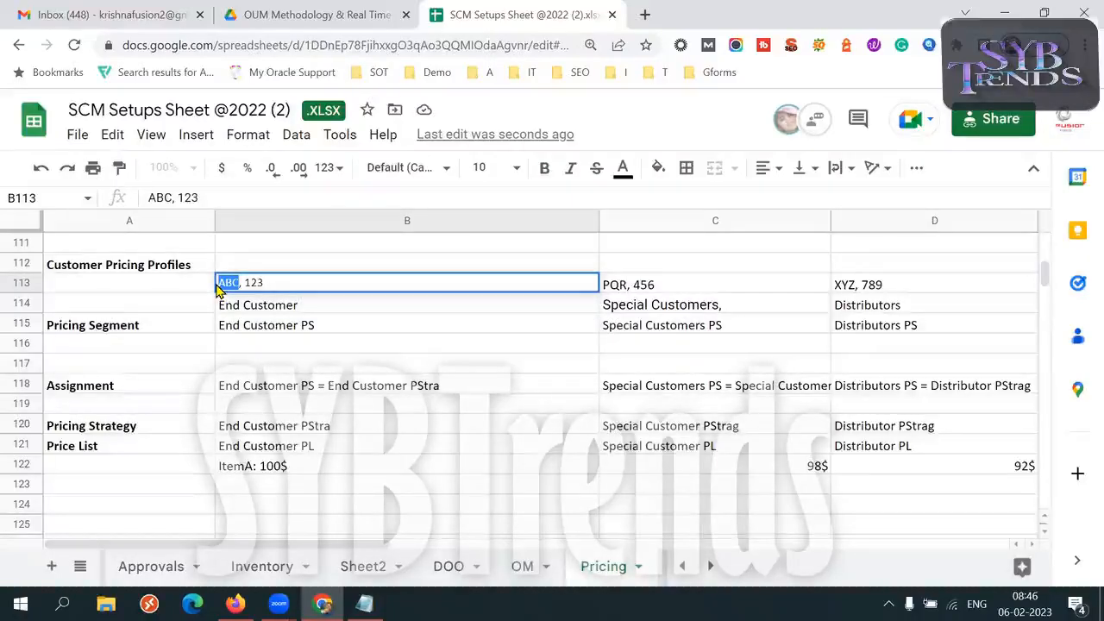
click(343, 313)
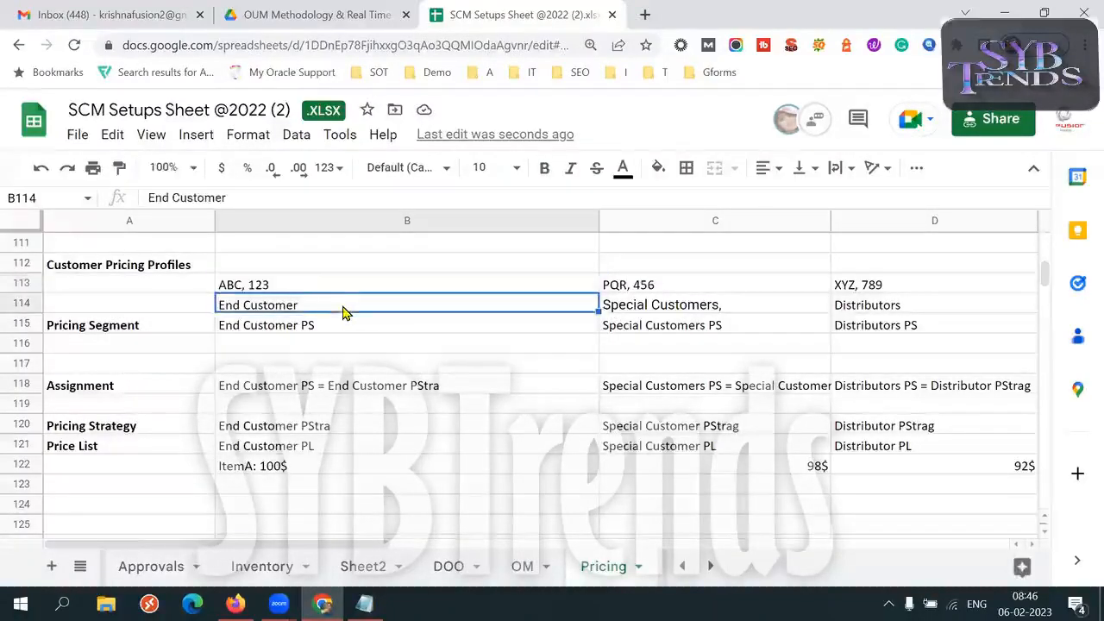
double_click(342, 303)
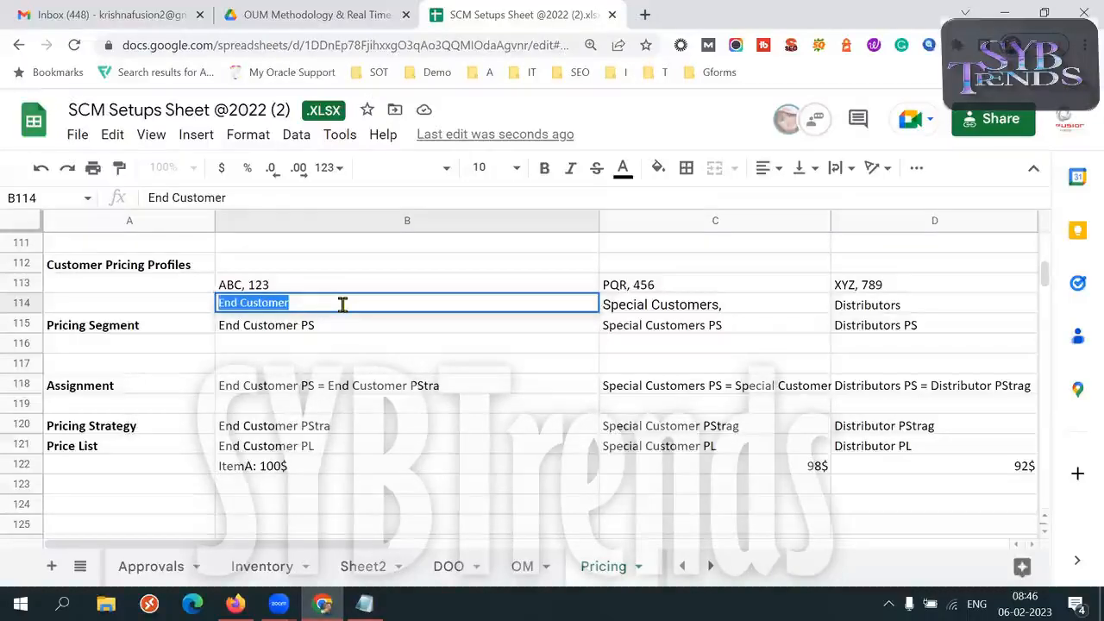
double_click(330, 325)
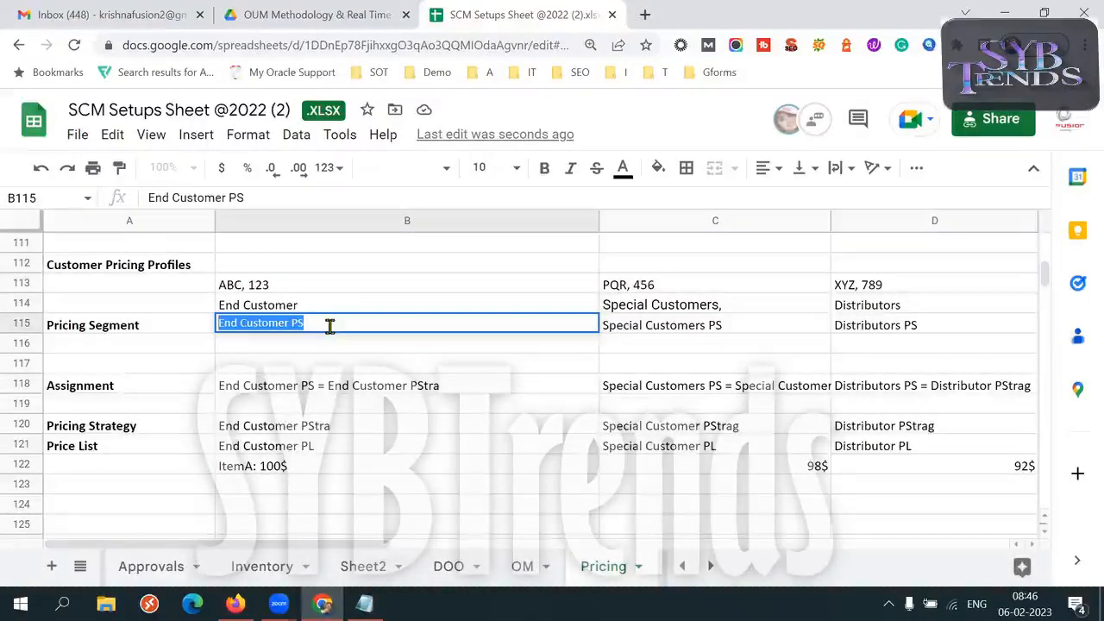
click(329, 325)
triple_click(330, 326)
double_click(391, 387)
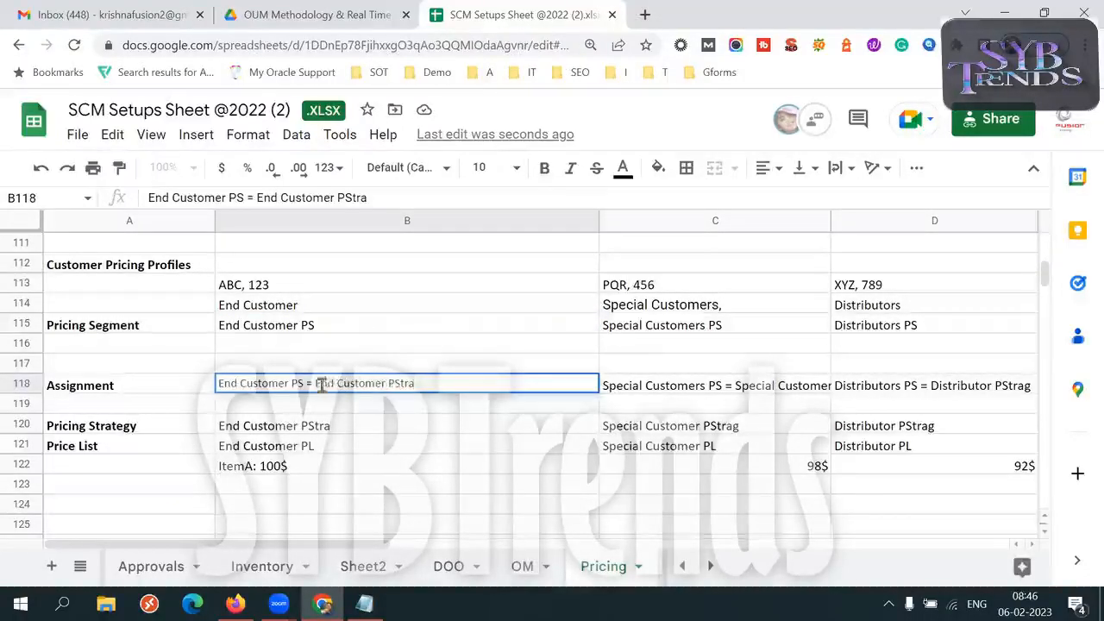
drag(313, 385, 431, 384)
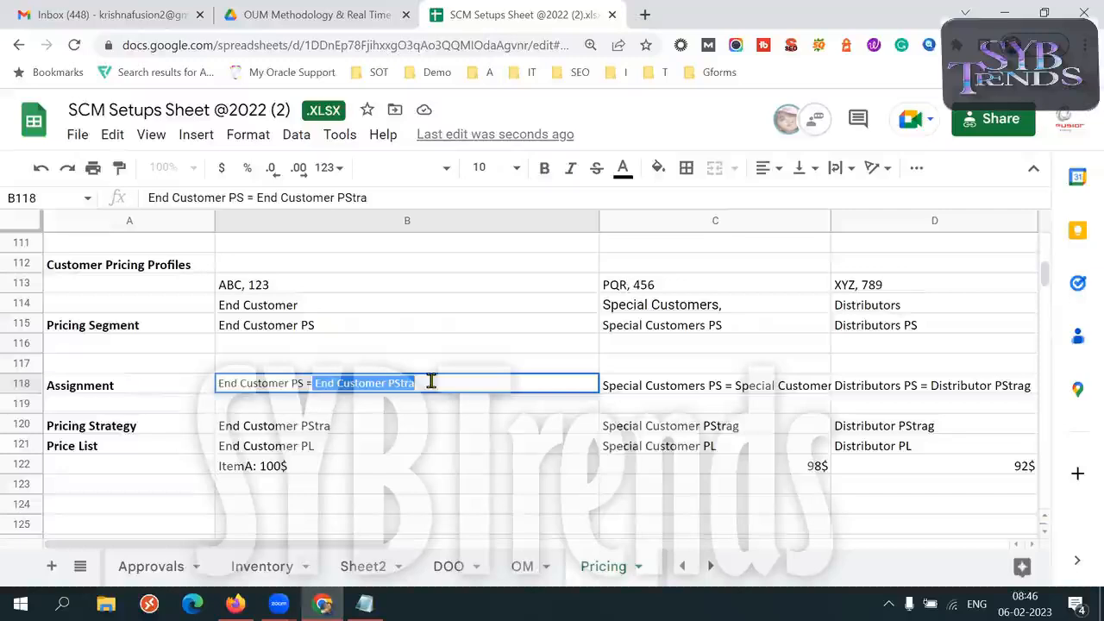
Trace the End Customer strategy in B120 to its price list in B121 and the ItemA price in B122
click(179, 431)
click(264, 431)
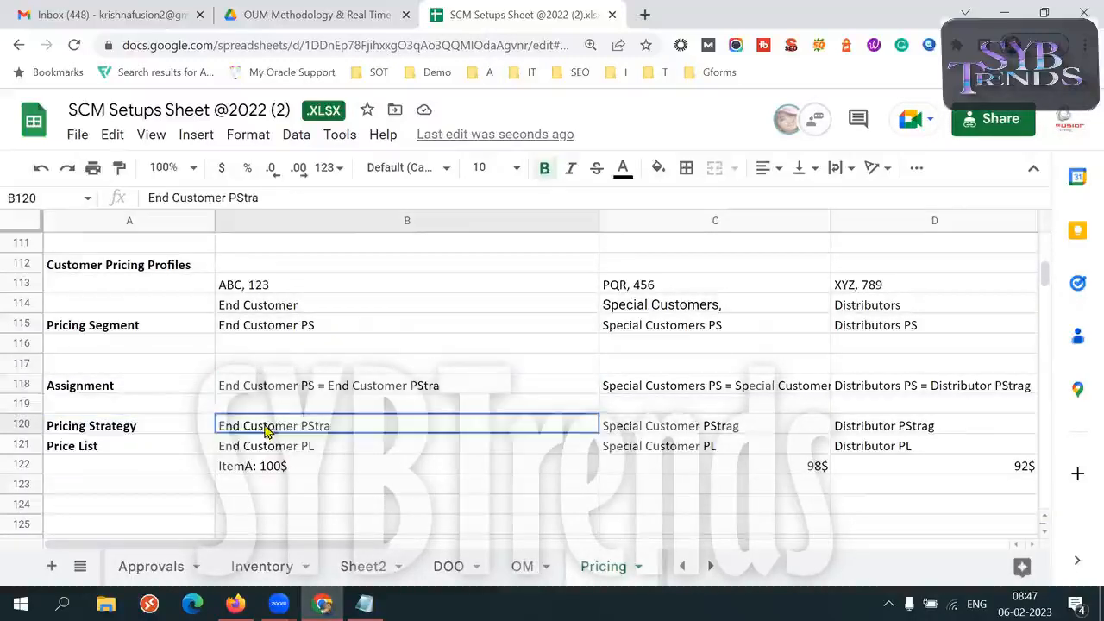
double_click(264, 424)
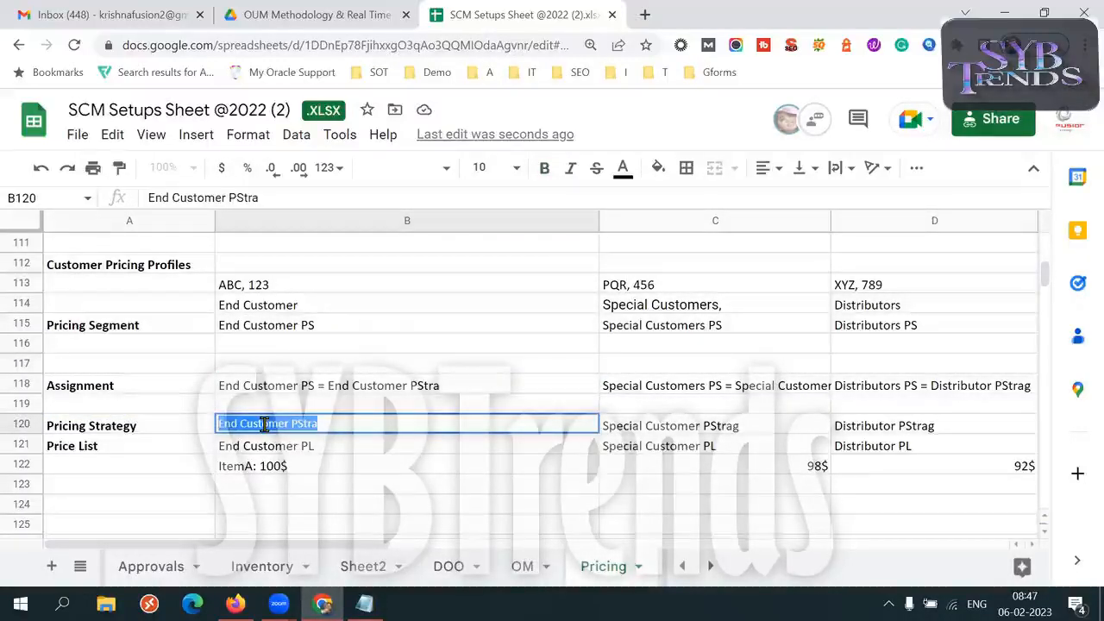
double_click(350, 445)
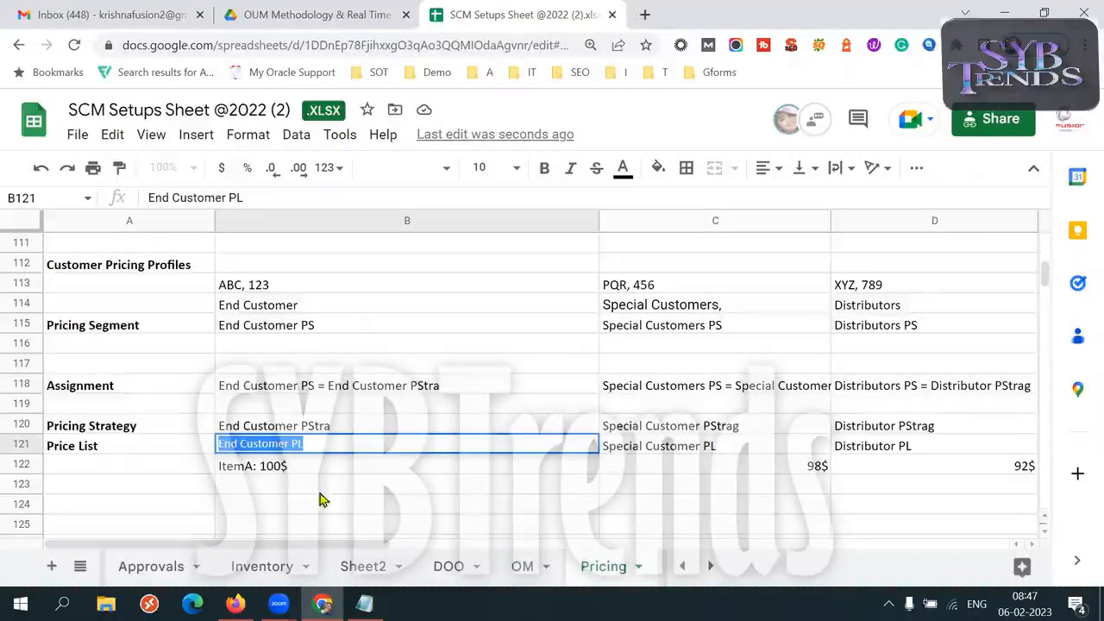
double_click(250, 467)
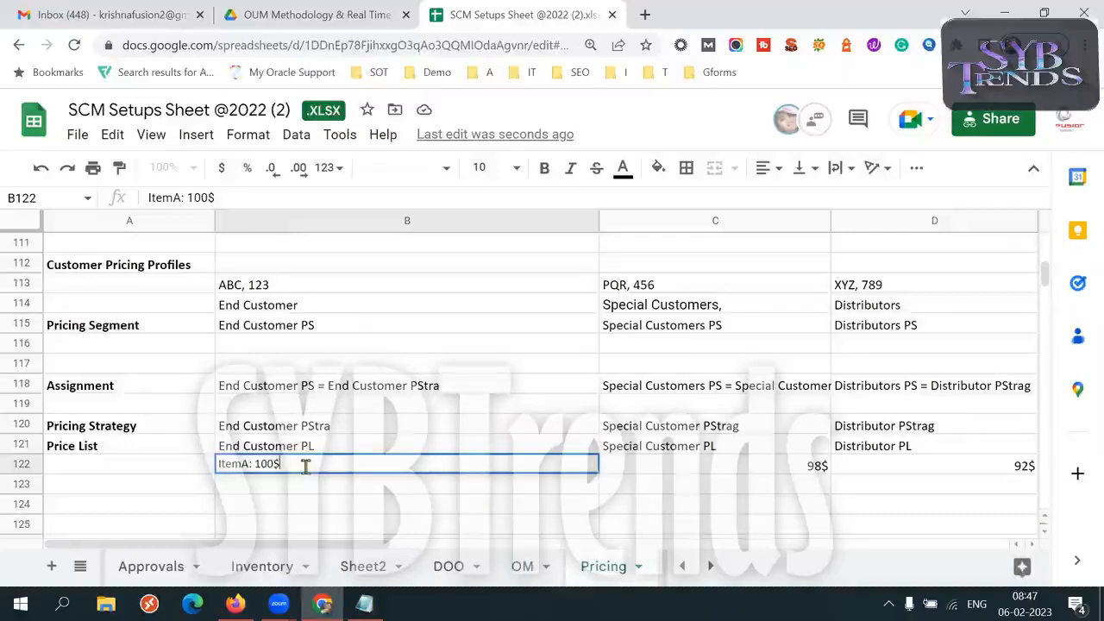
drag(256, 464, 288, 464)
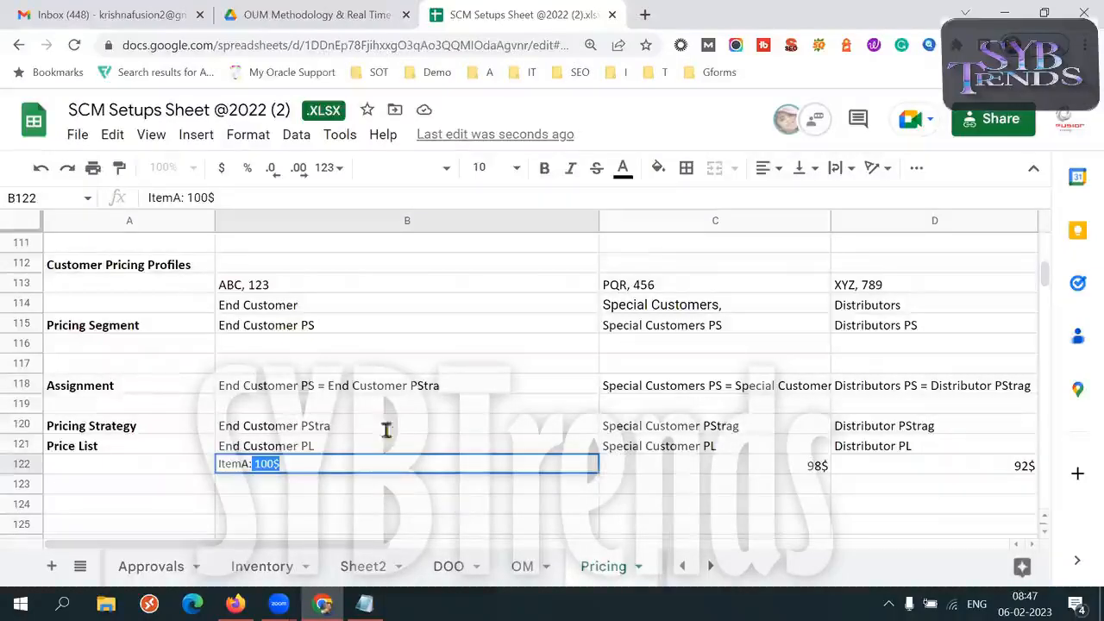
Review the created customers in row 110, and compare the item in B122 with the customers in B113
click(195, 268)
key(Up)
key(Up)
key(Up)
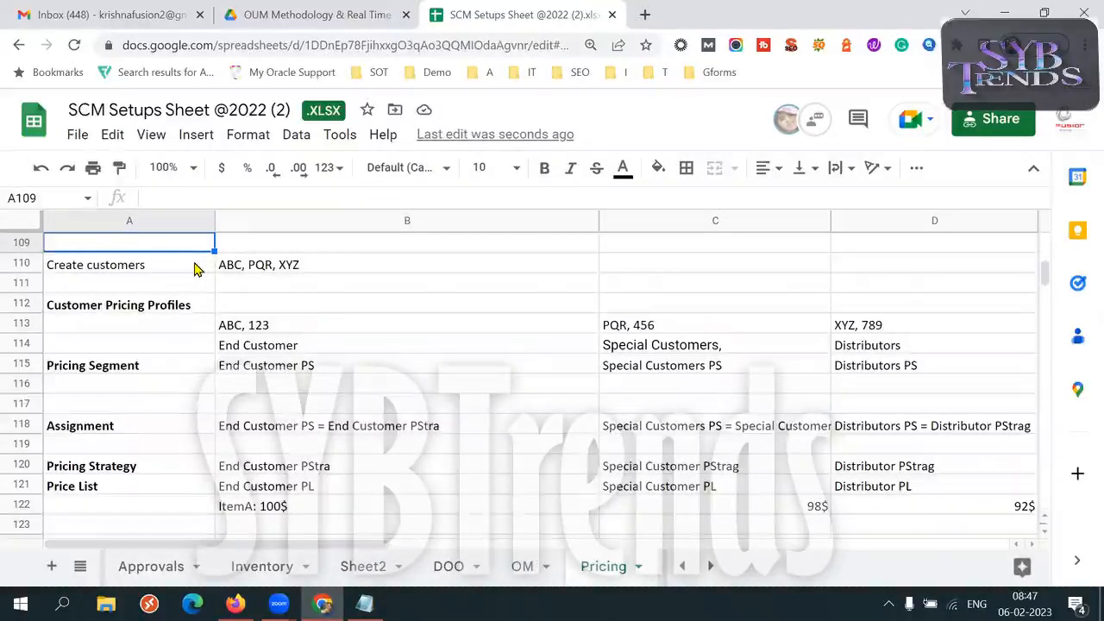
double_click(268, 507)
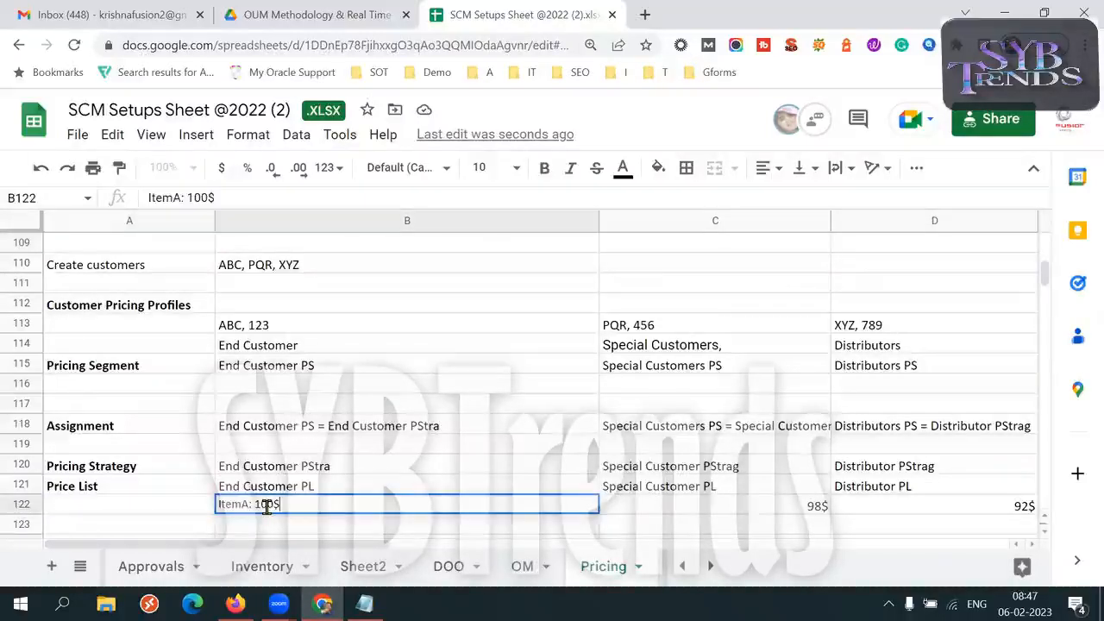
drag(245, 506, 215, 512)
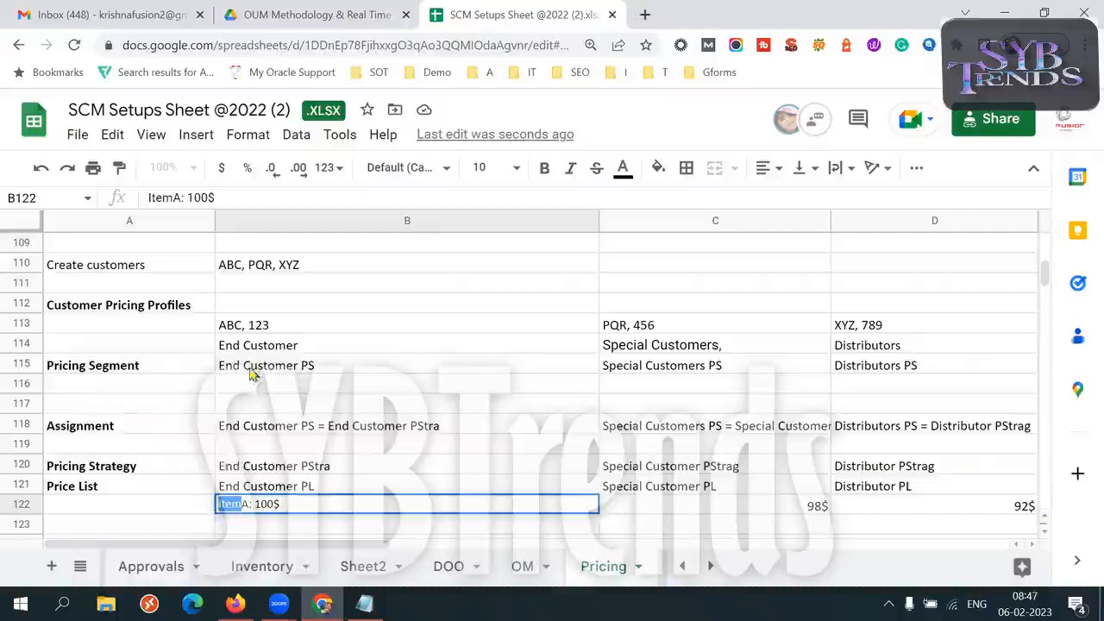
click(231, 328)
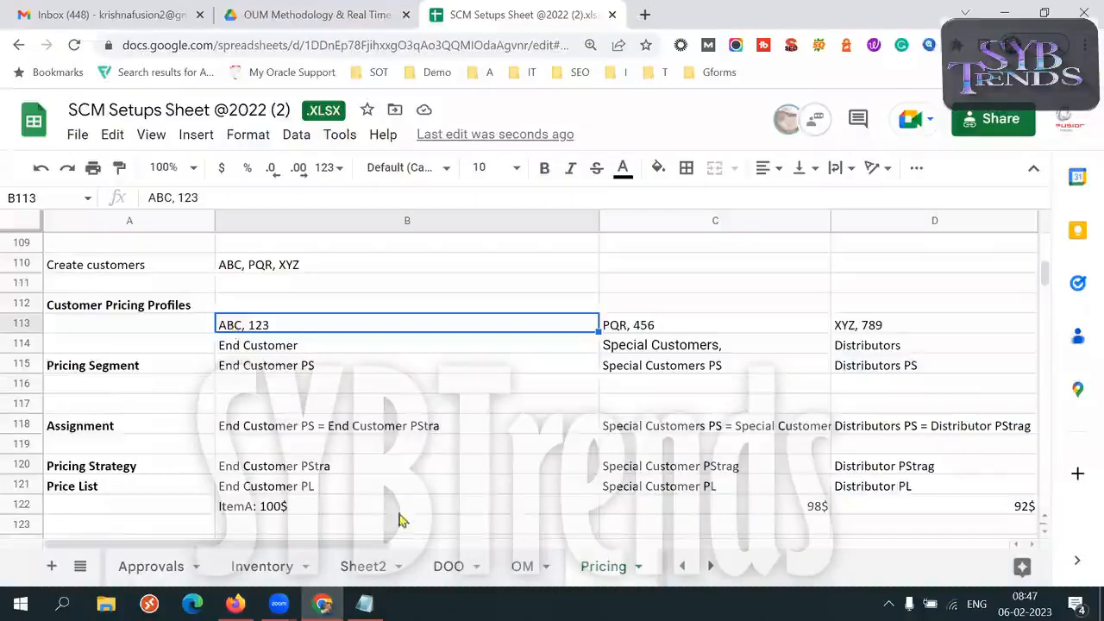
click(307, 510)
click(290, 524)
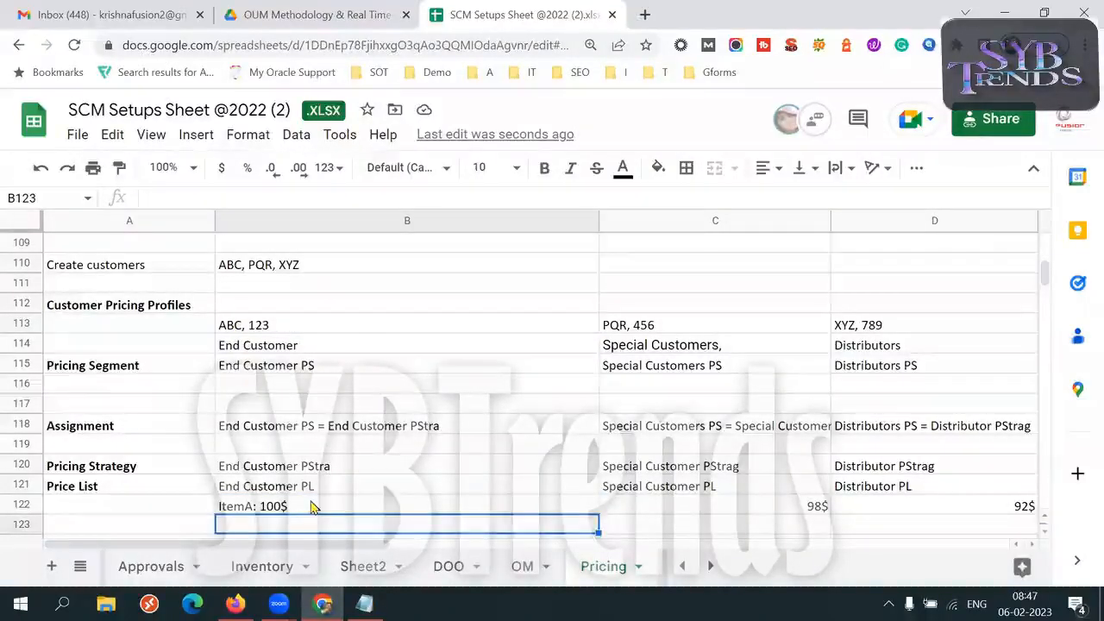
click(310, 504)
drag(283, 515, 280, 519)
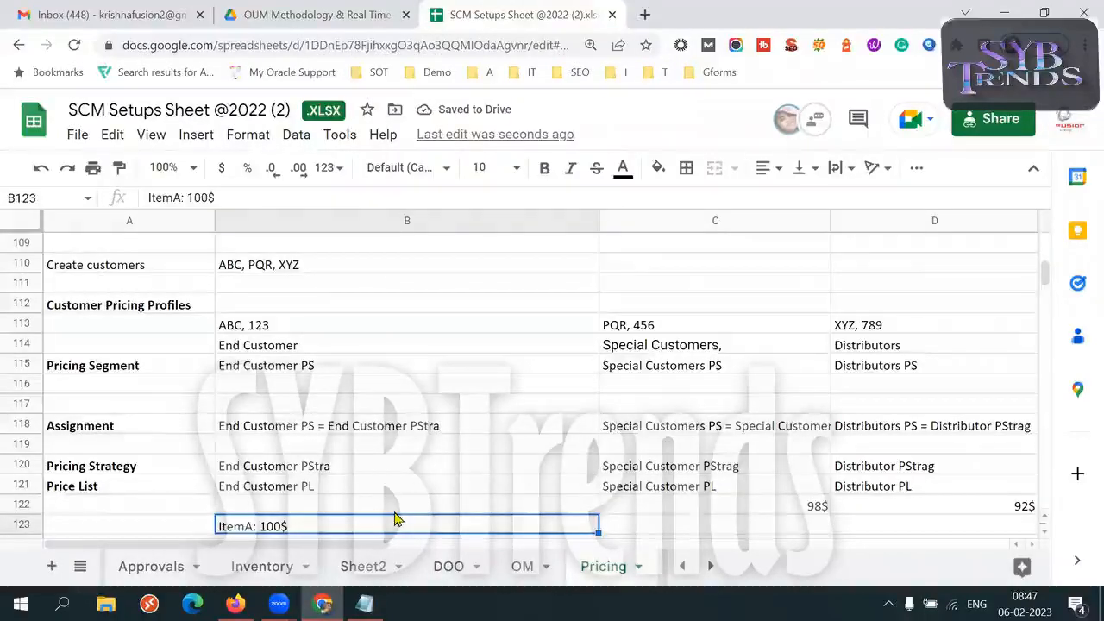
key(ctrl+z)
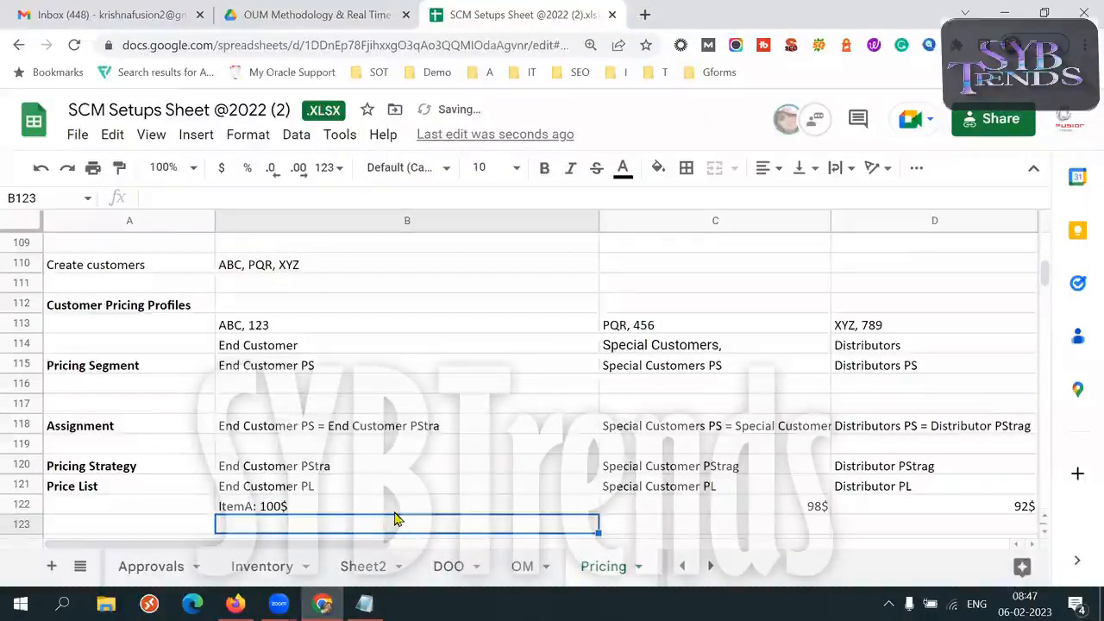
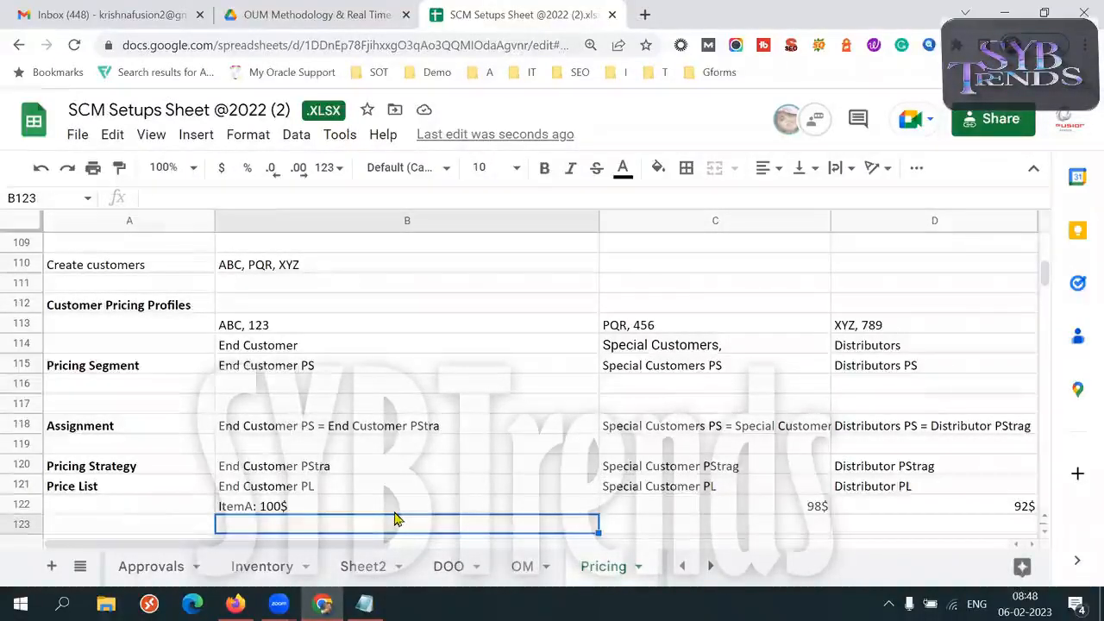
Add a new customer, IJKL, to the end of the created customers list in B110
double_click(332, 263)
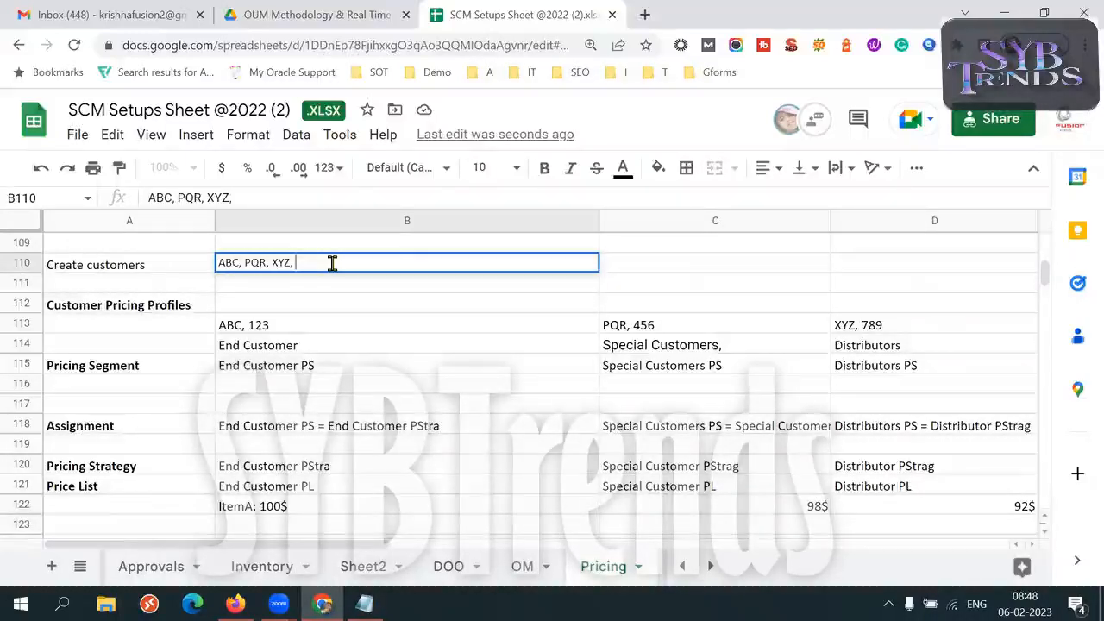
text(IJK)
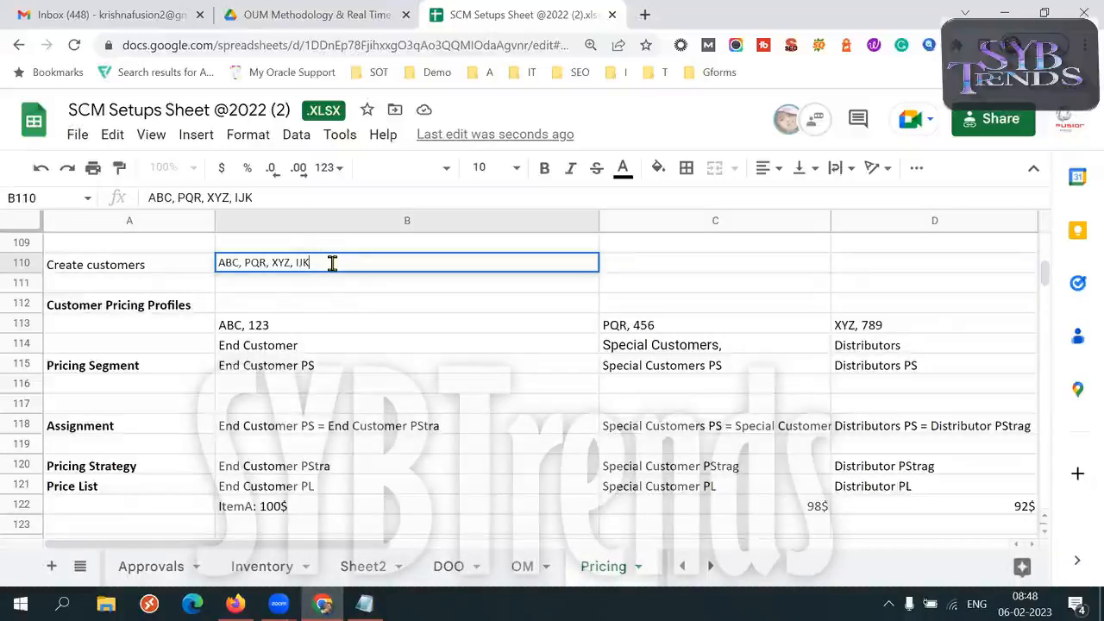
text(L)
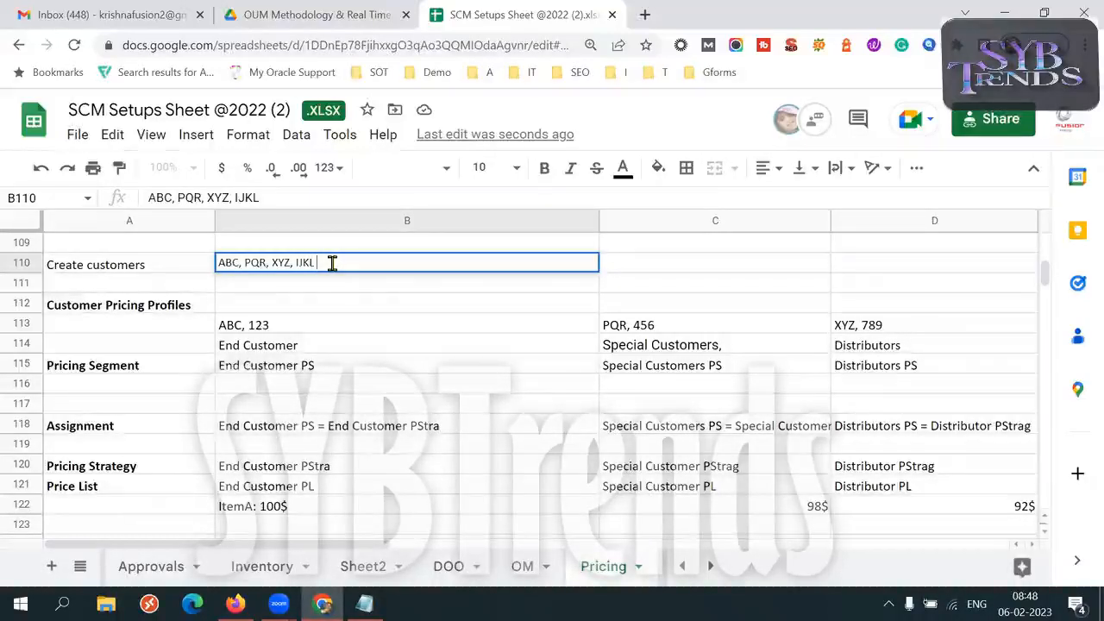
double_click(305, 263)
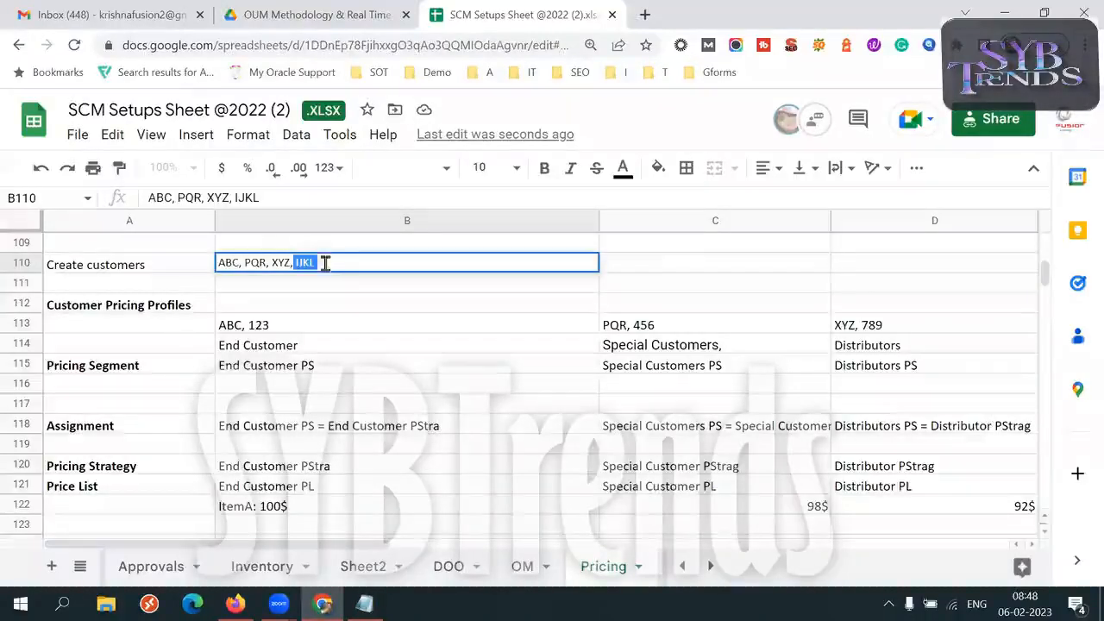
click(604, 274)
click(387, 271)
click(147, 270)
click(371, 262)
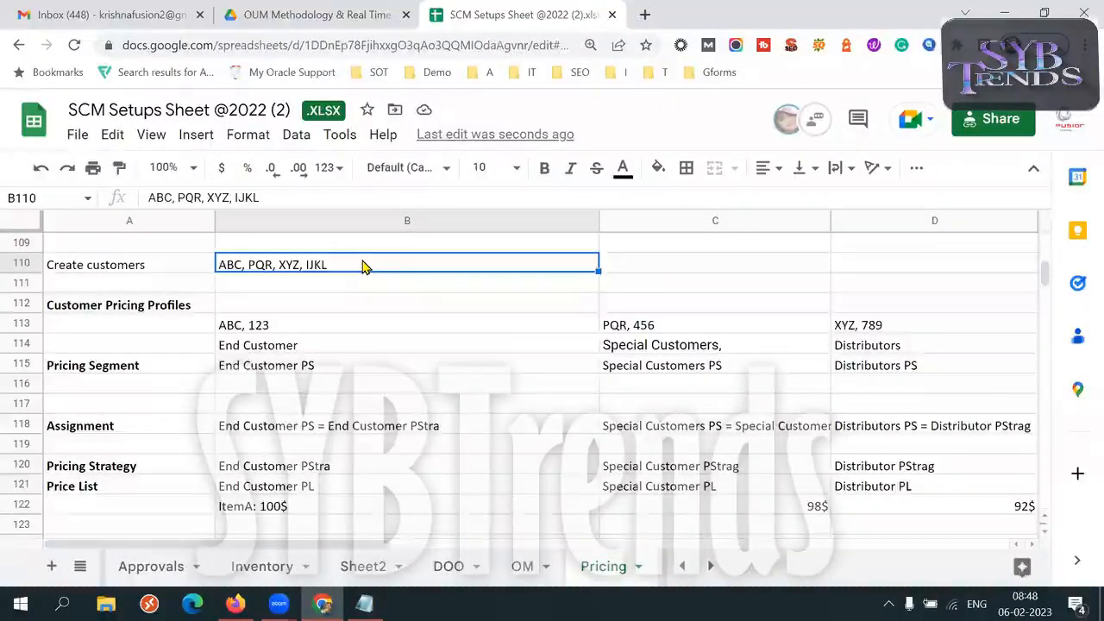
Compare the new customer in B110 with the Pricing Segment and Pricing Strategy rows of the outline
double_click(311, 263)
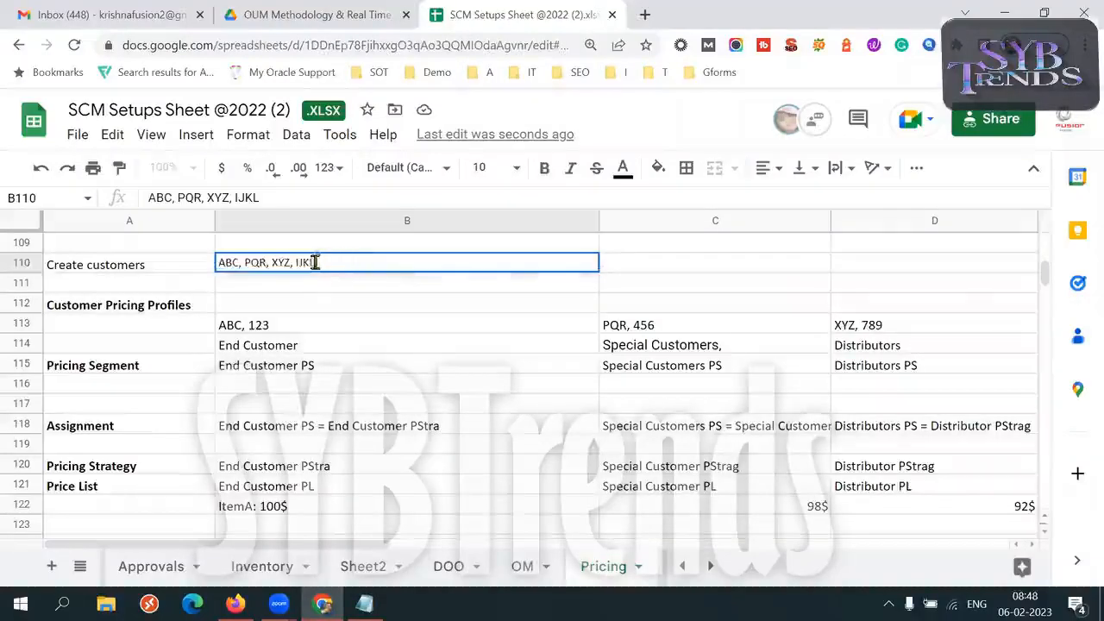
drag(293, 264, 336, 262)
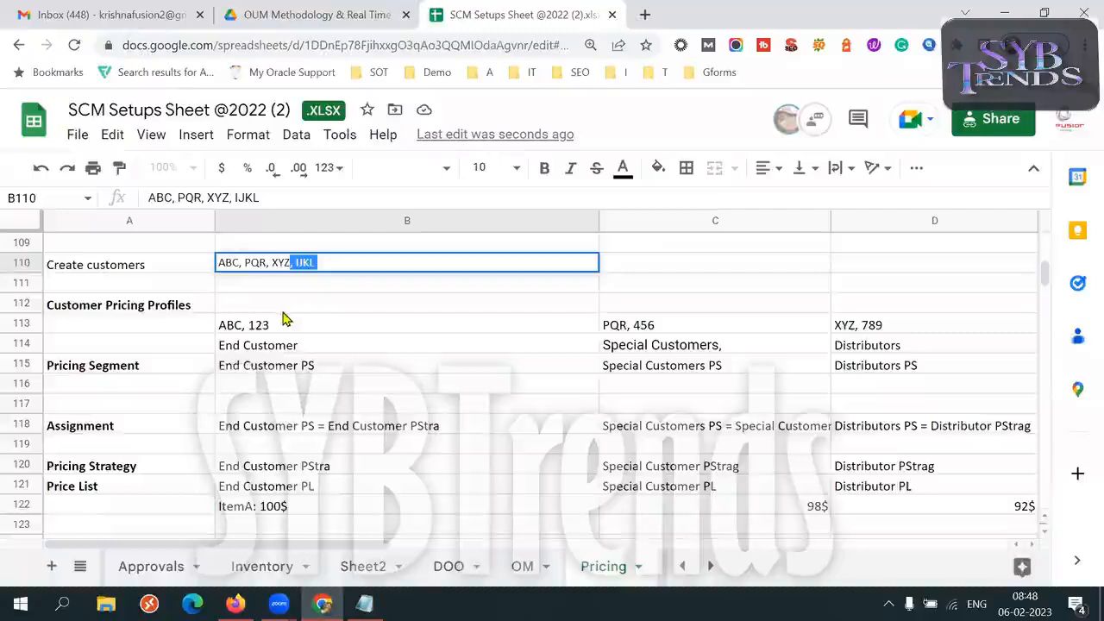
click(141, 367)
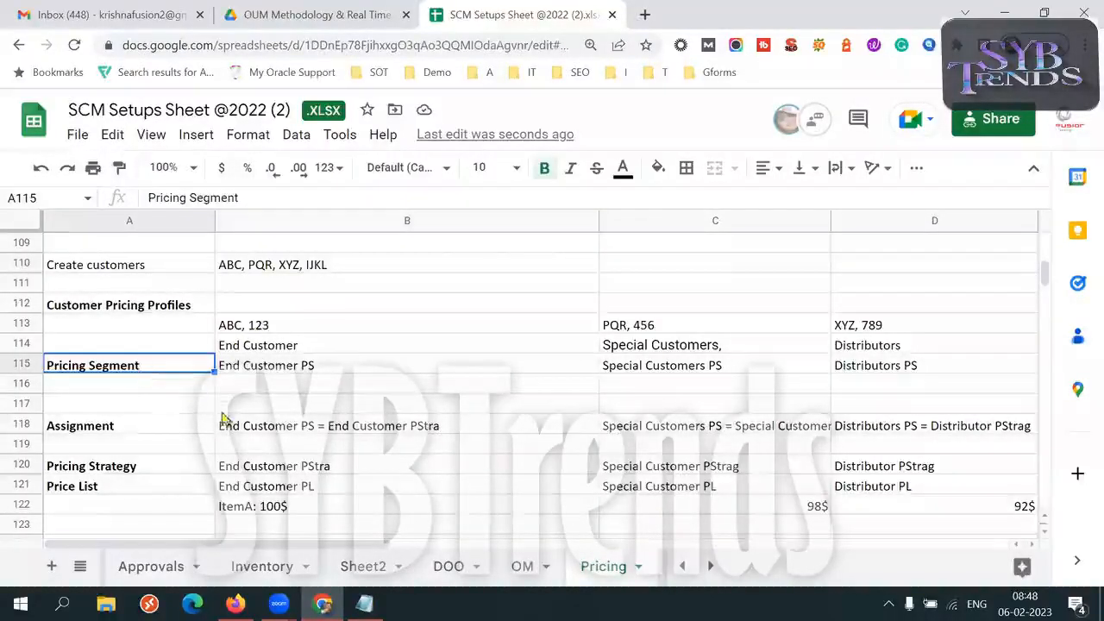
click(116, 464)
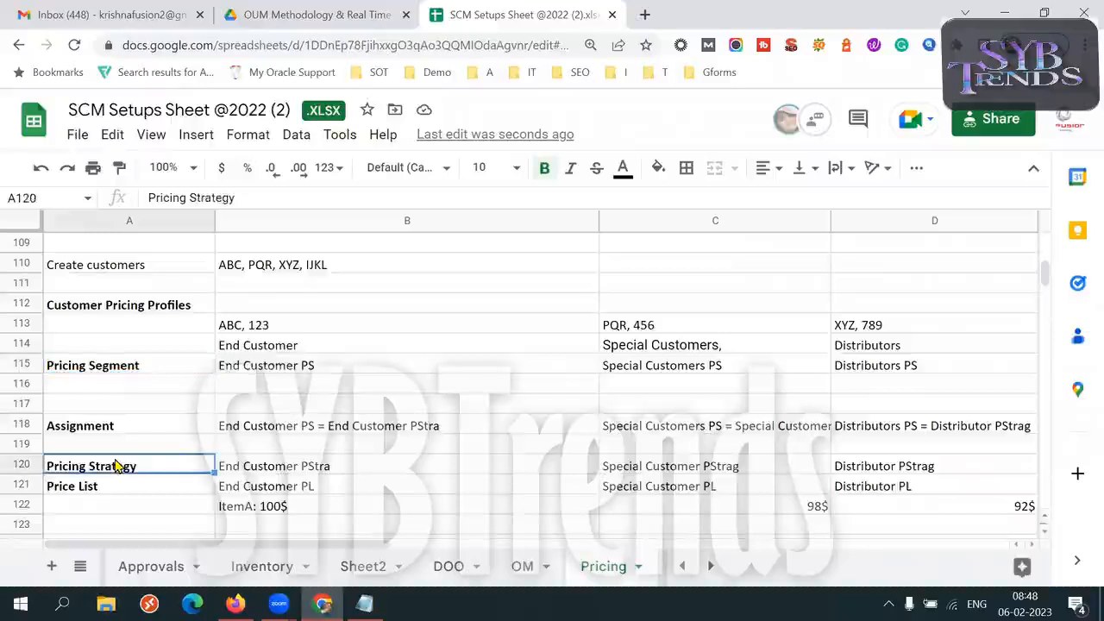
click(333, 273)
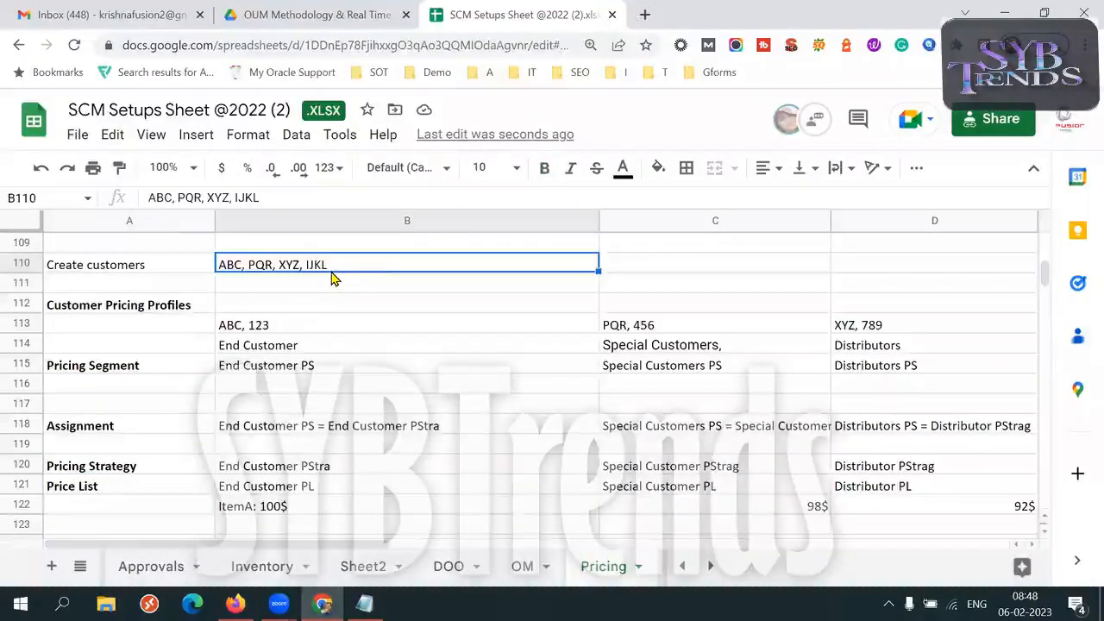
Copy IJKL from B110 and append it to the Distributors customers in D113 so the cell reads "XYZ, 789, IJKL"
double_click(303, 262)
drag(299, 263, 316, 262)
key(ctrl+c)
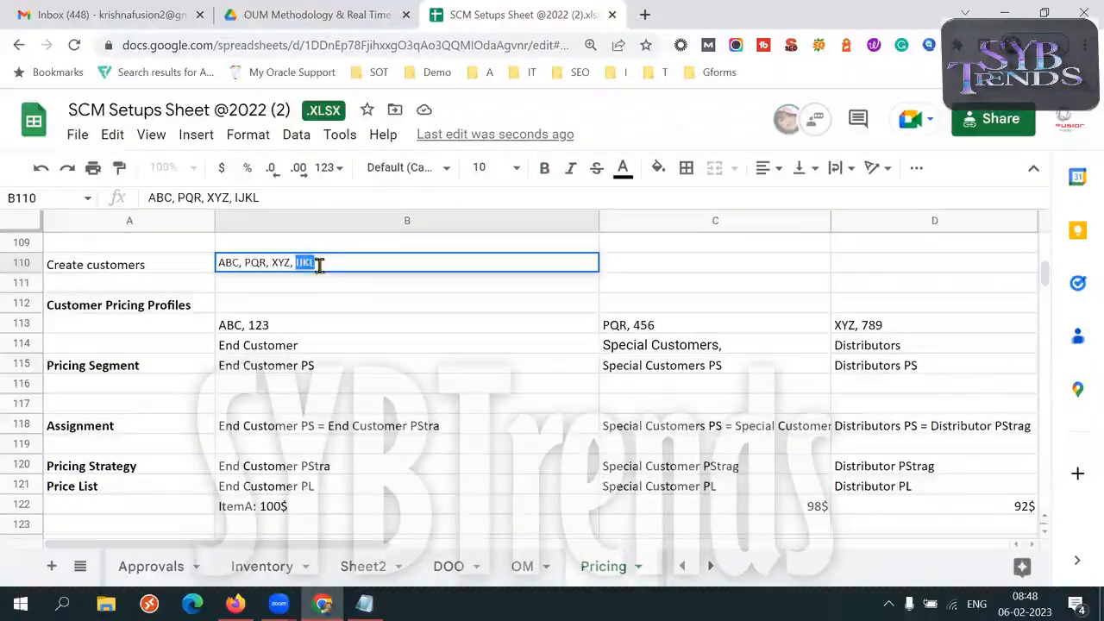
click(332, 326)
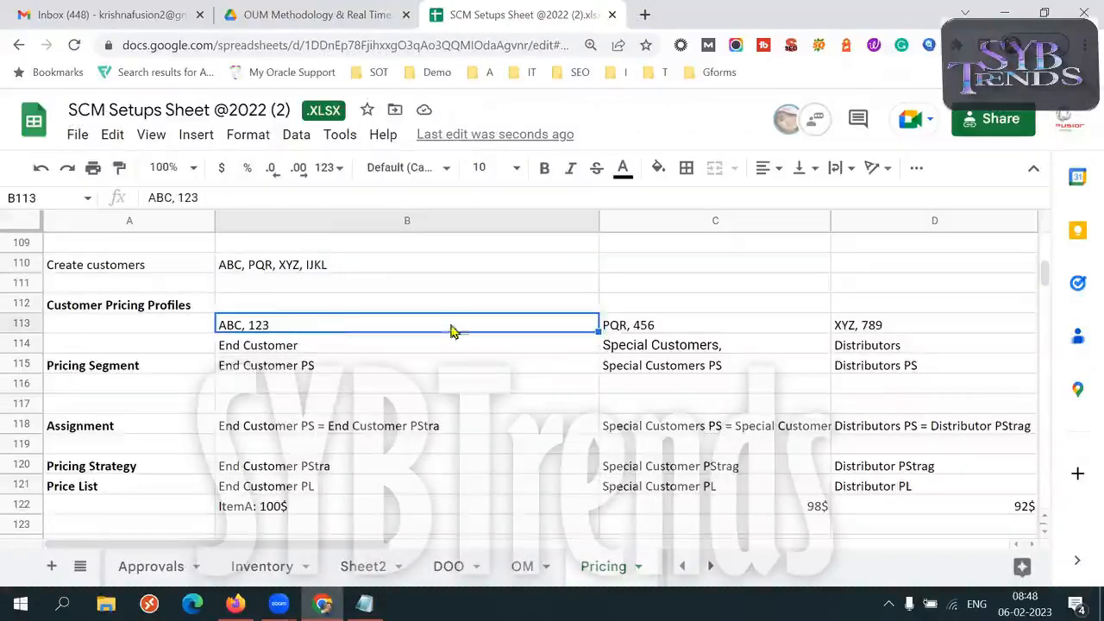
click(647, 326)
click(903, 323)
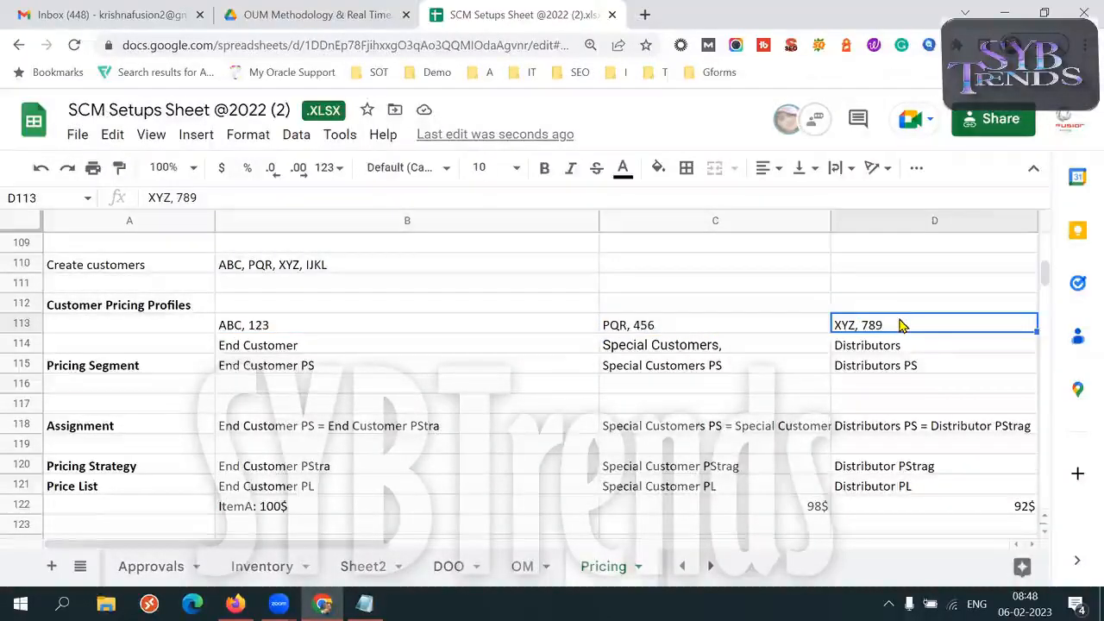
double_click(897, 321)
text(,)
key(ctrl+v)
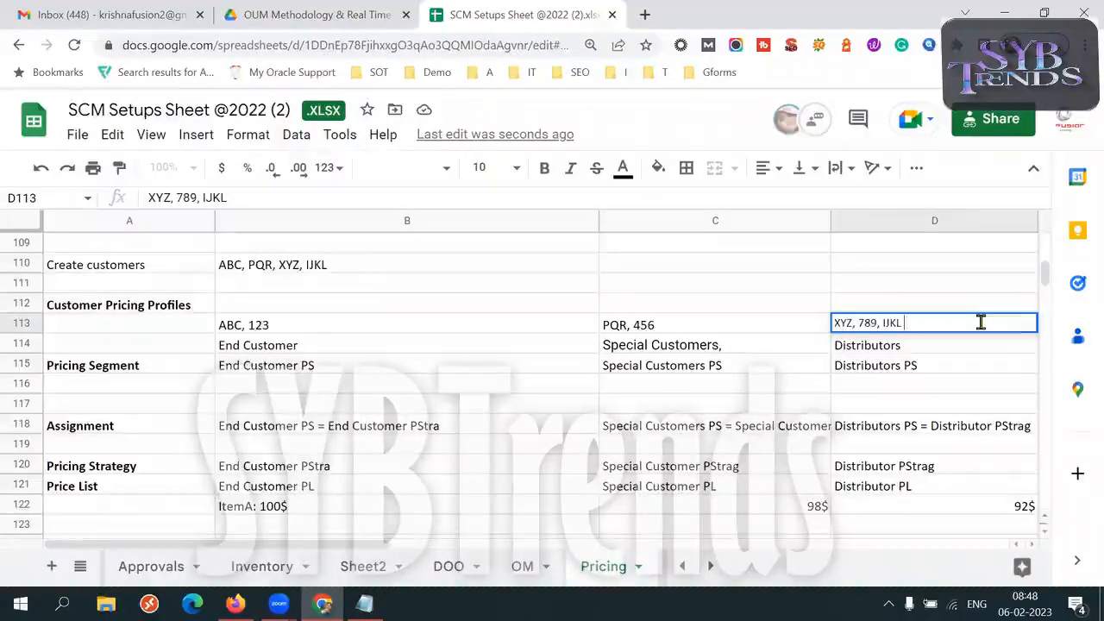
click(363, 270)
Check the new customer from B110 against its customer pricing profile entries in D113 and D114
click(183, 305)
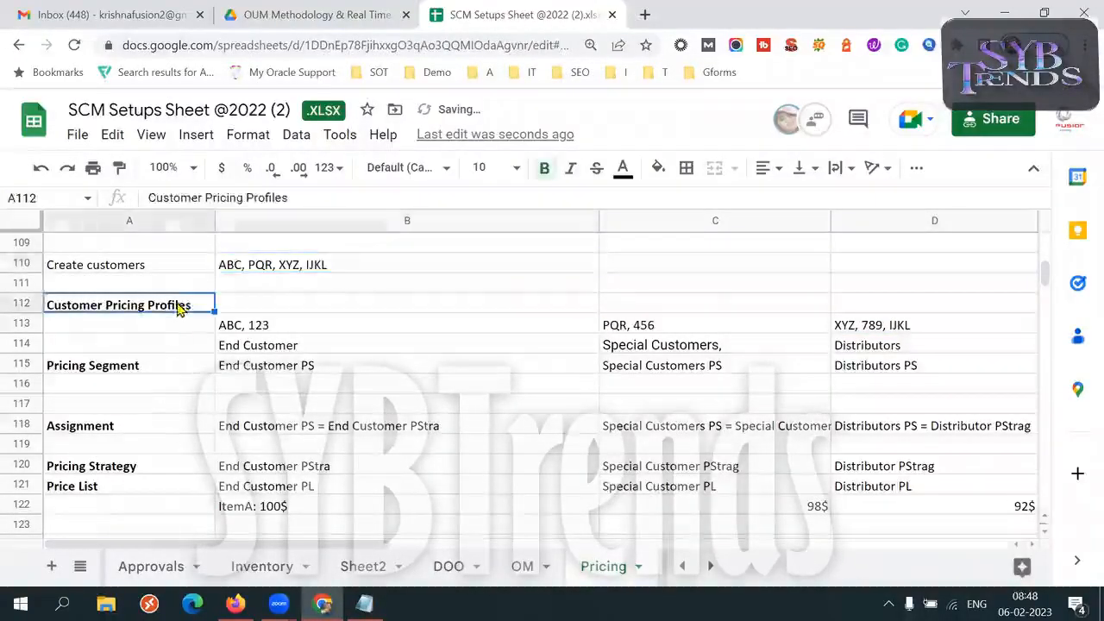
click(902, 348)
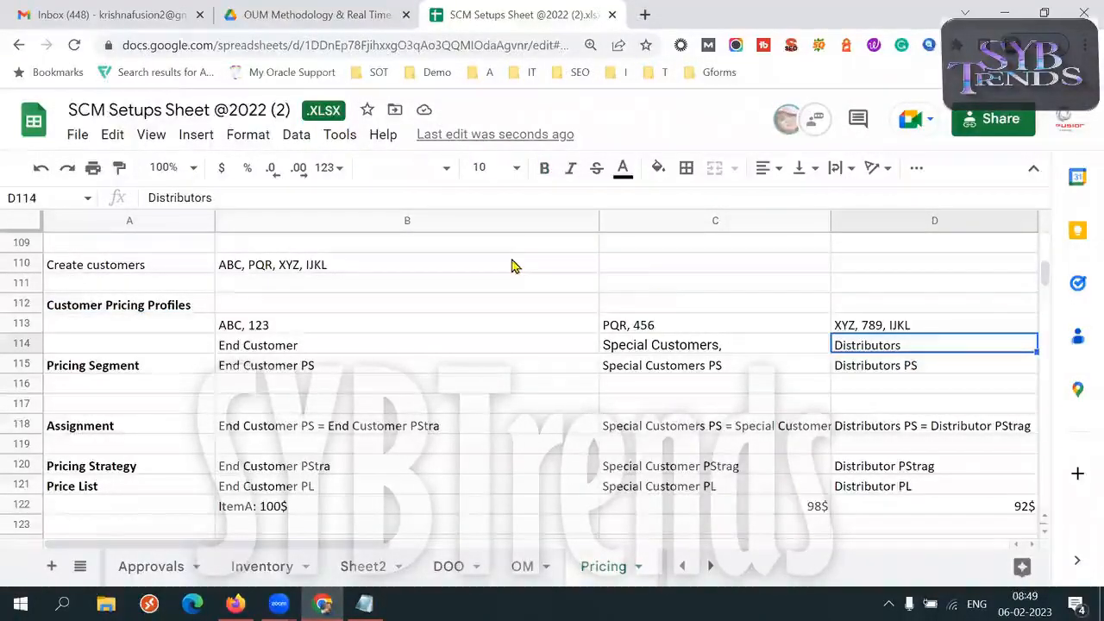
click(375, 265)
triple_click(936, 320)
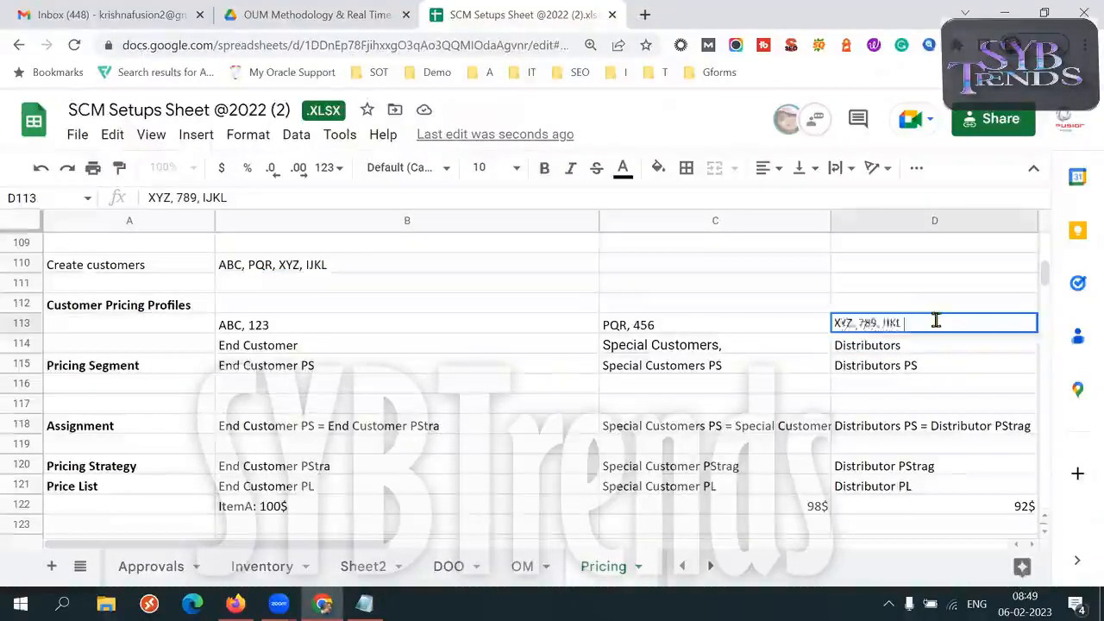
triple_click(920, 343)
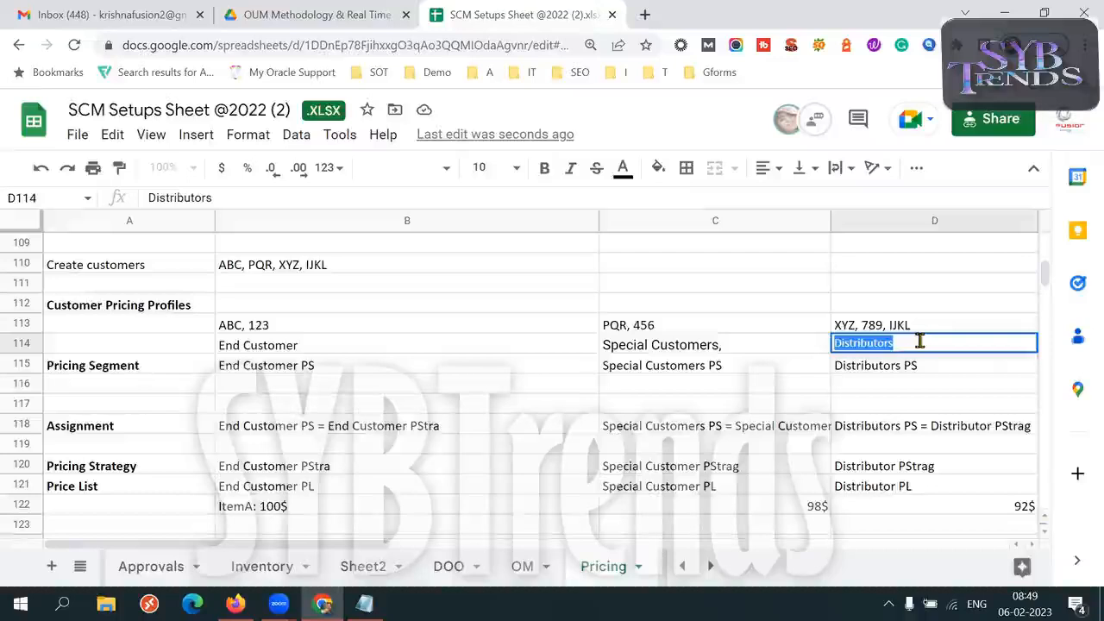
double_click(920, 342)
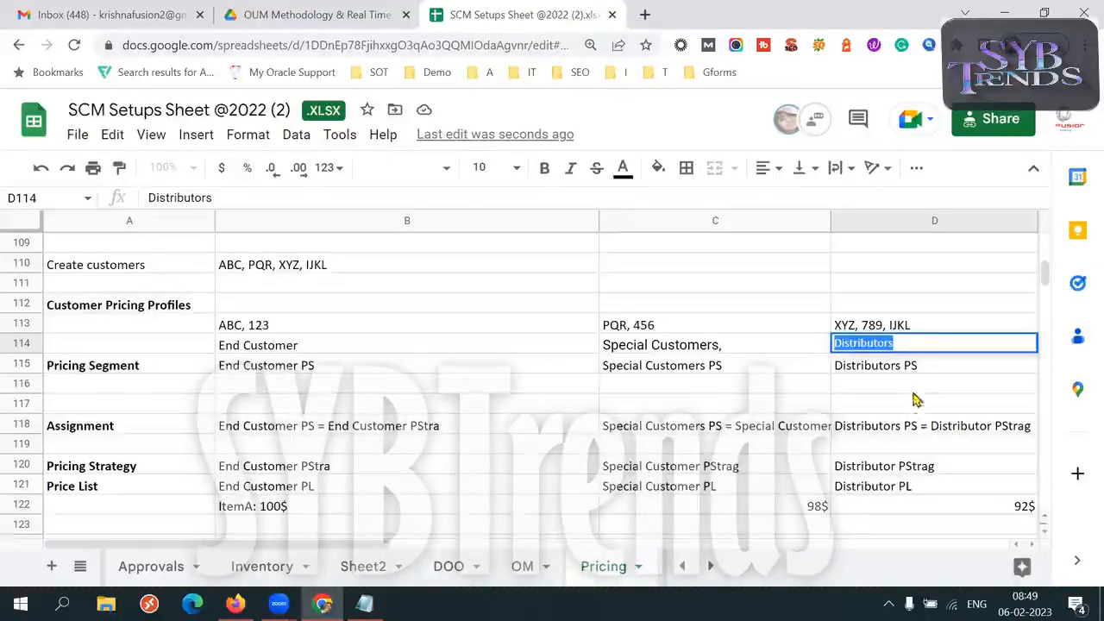
Trace the Distributors profile through its segment in D115, assignment in D118, strategy in D120 and price list in D121
click(914, 369)
click(949, 429)
click(949, 470)
click(926, 487)
key(Down)
key(Down)
key(Down)
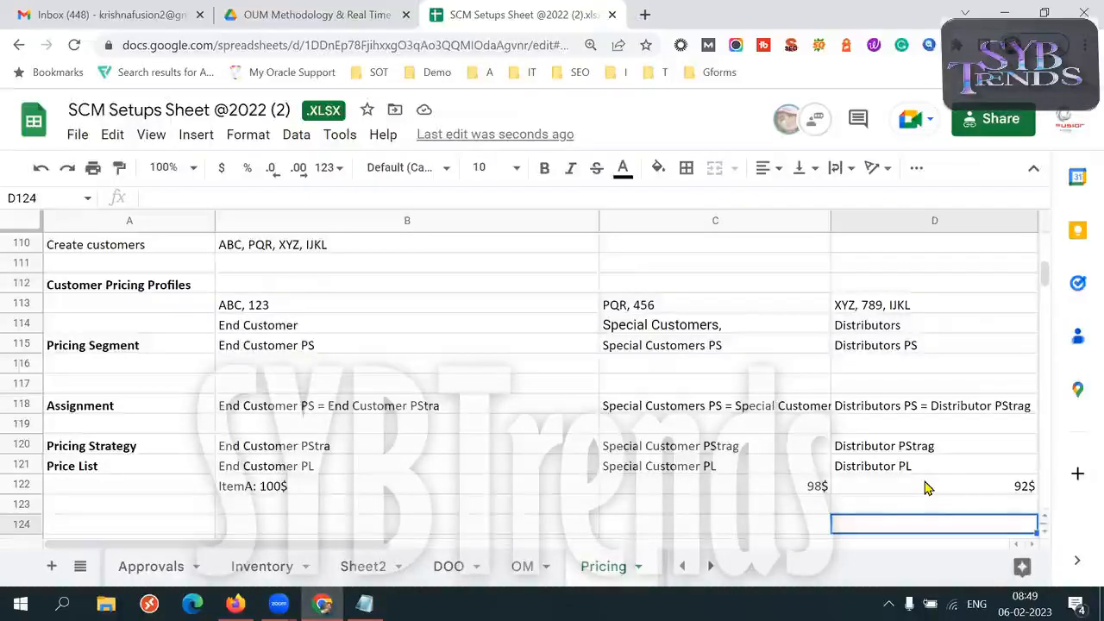
Review the created customers in B110 and highlight the Customer Pricing Profiles range A112:D113
click(264, 244)
drag(167, 291, 426, 379)
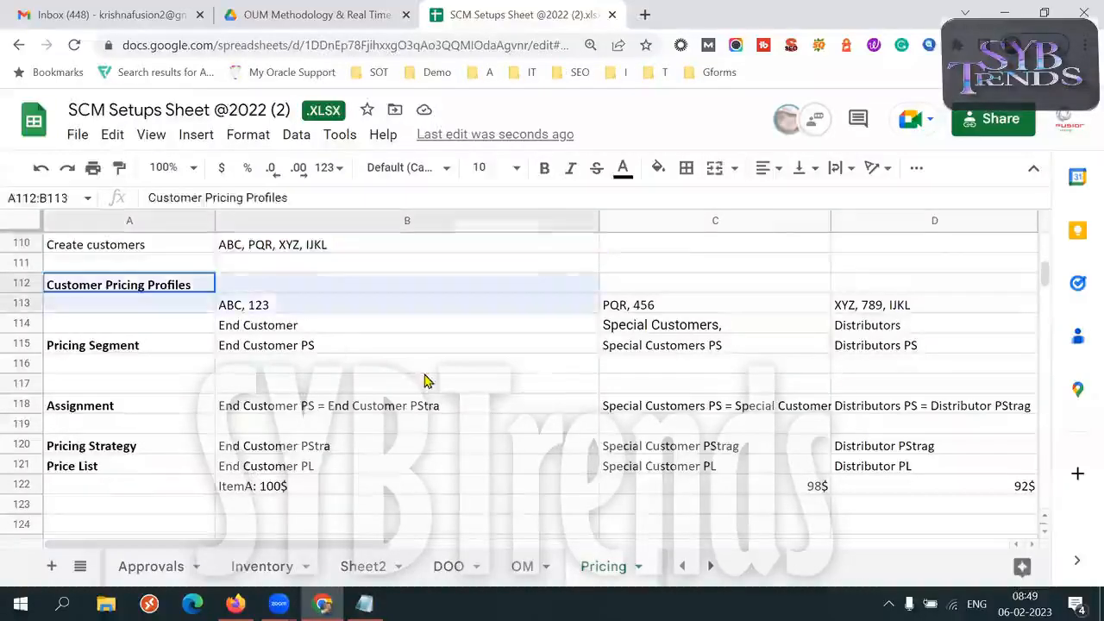
drag(636, 352, 755, 334)
drag(884, 330, 902, 330)
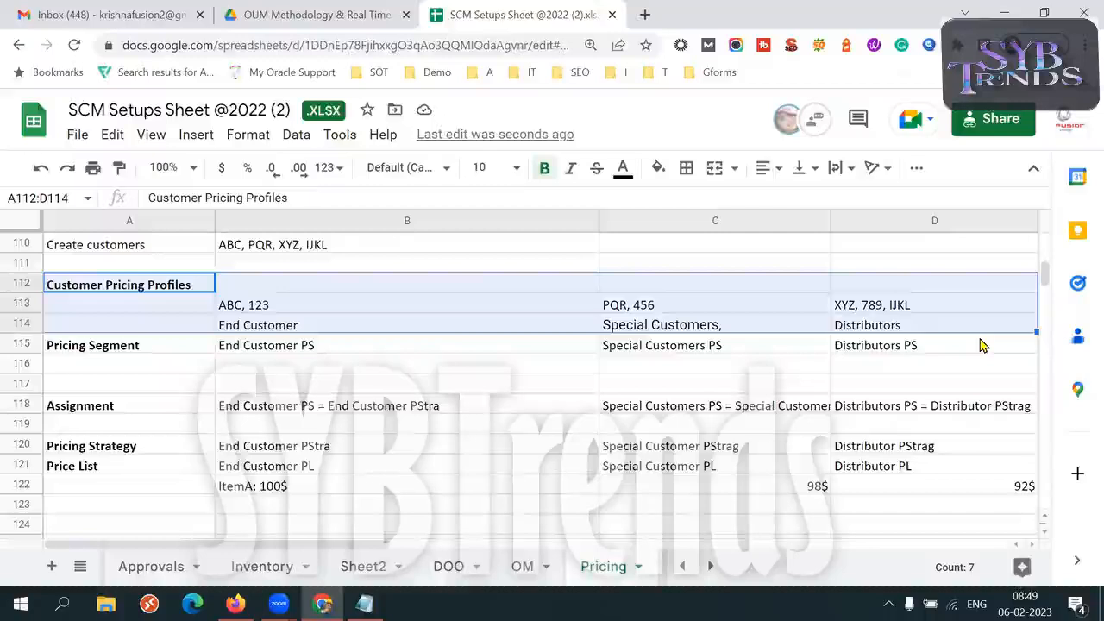
key(shift+Up)
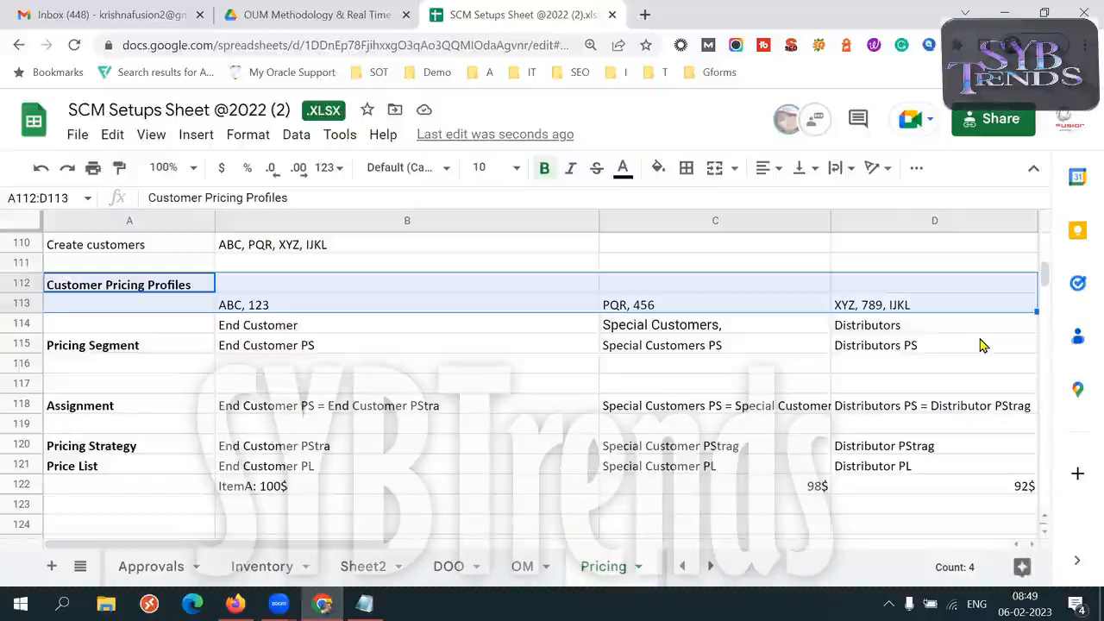
Switch to Oracle Fusion in Firefox and go from the Order Management setup page to the home page
click(236, 604)
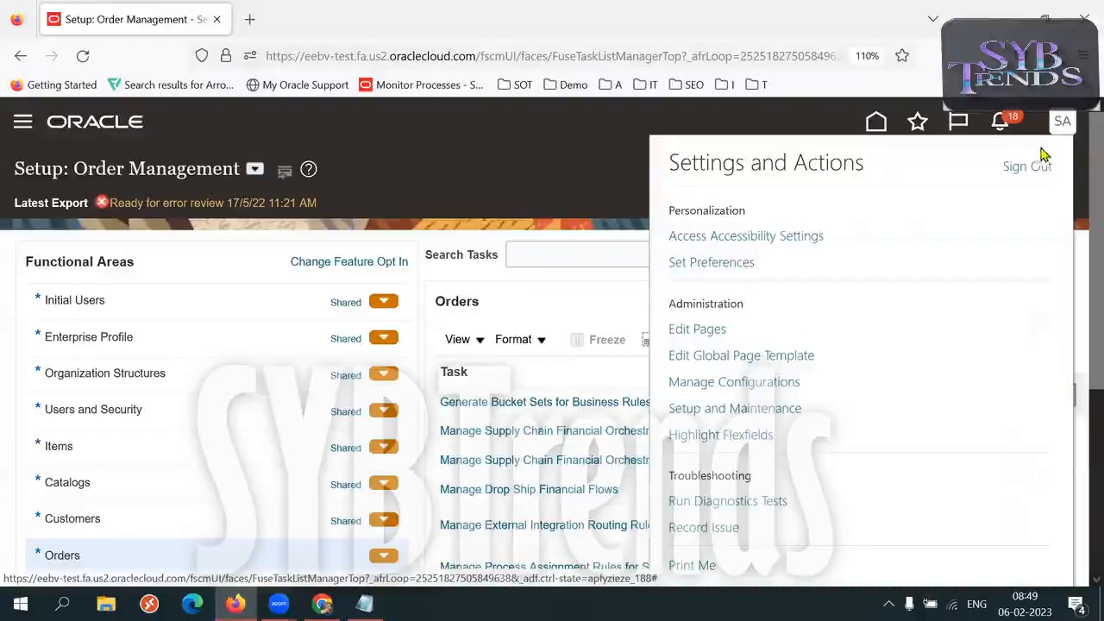
click(878, 122)
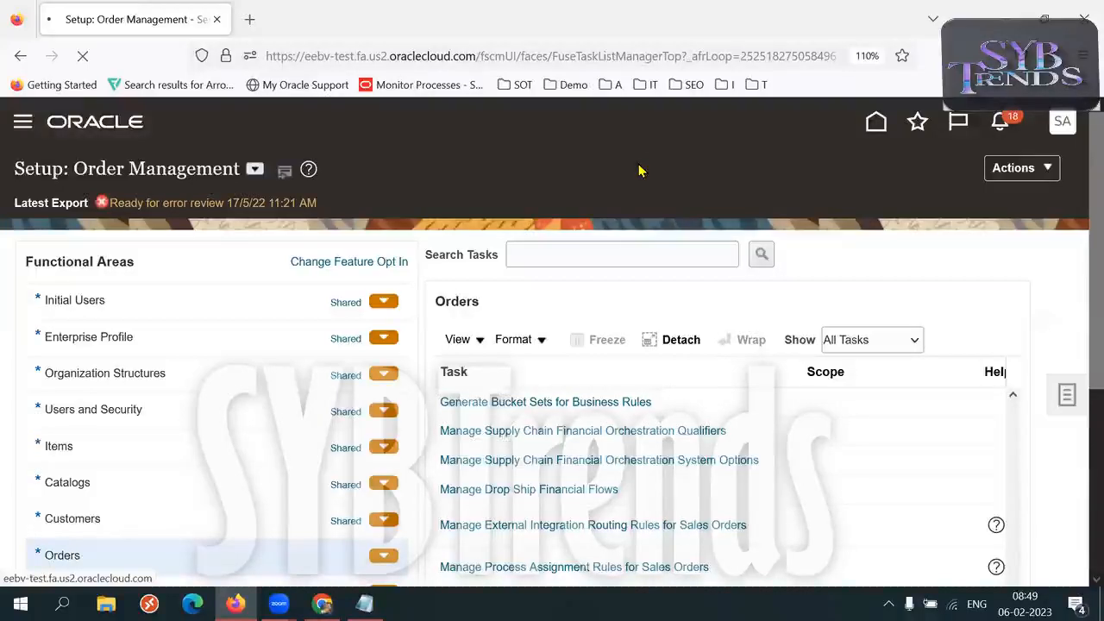
Return to the Pricing sheet and compare the customers in D113 with the item price in D122
key(alt+Tab)
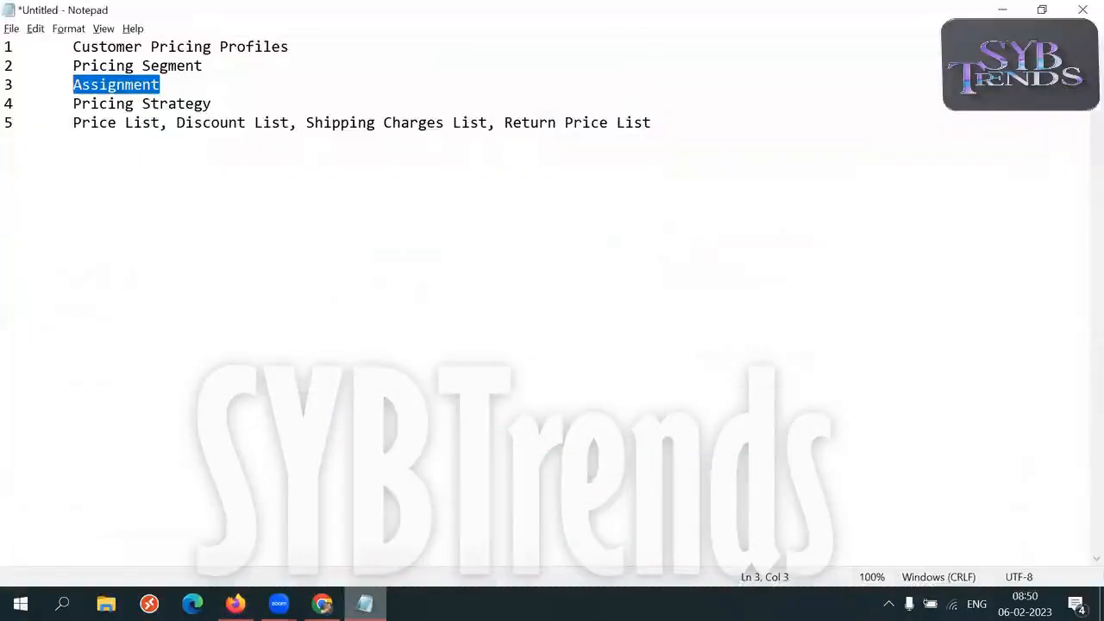
key(alt+Tab)
key(alt+Tab)
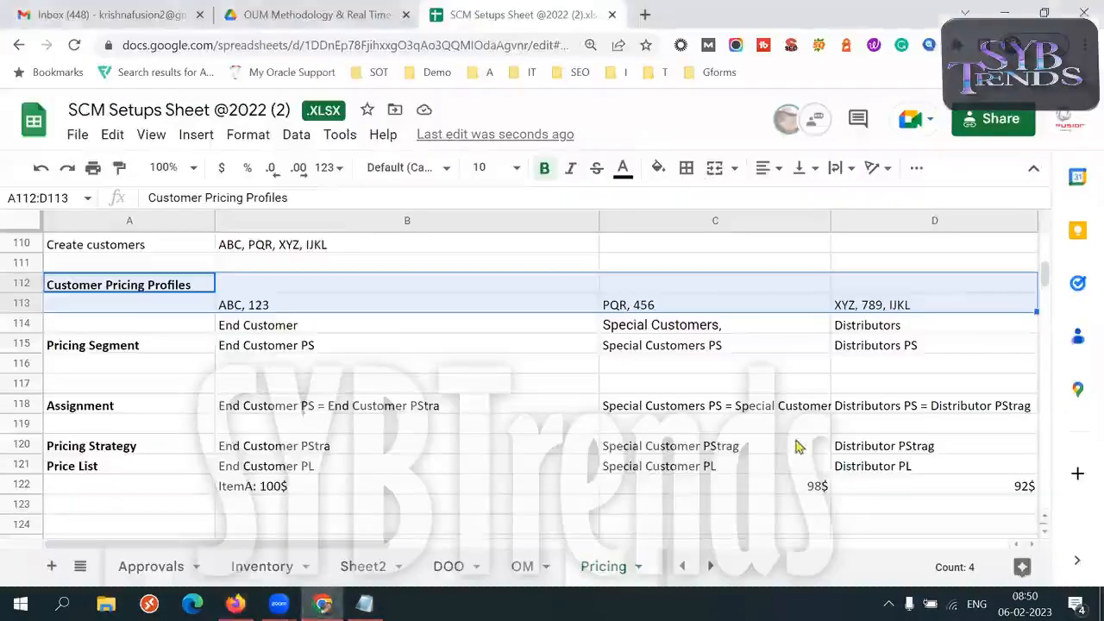
click(923, 315)
double_click(922, 311)
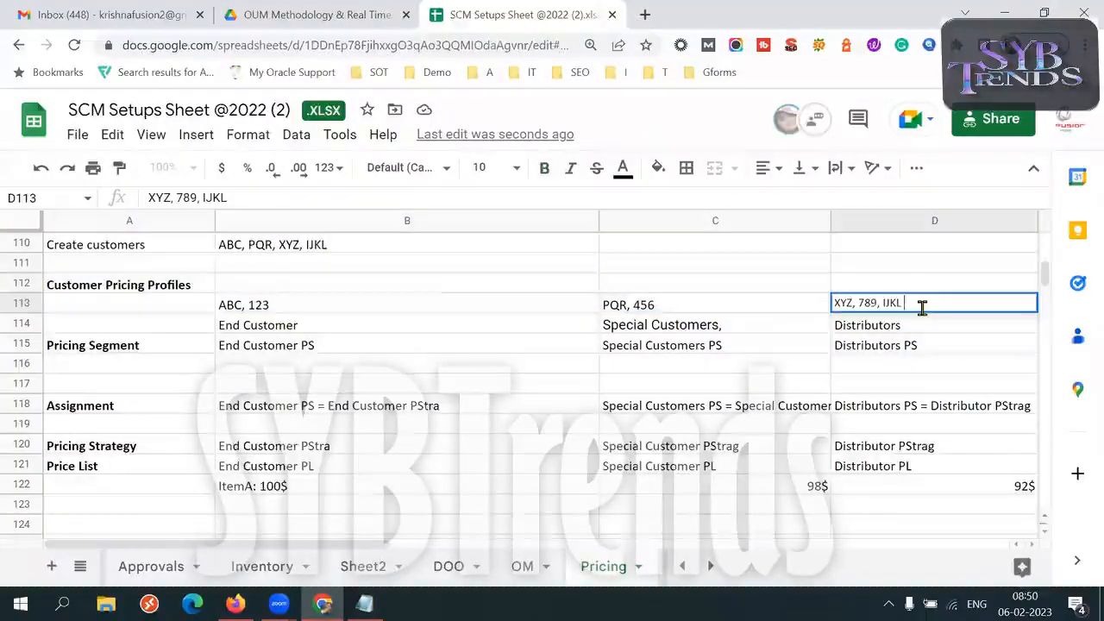
key(ctrl+a)
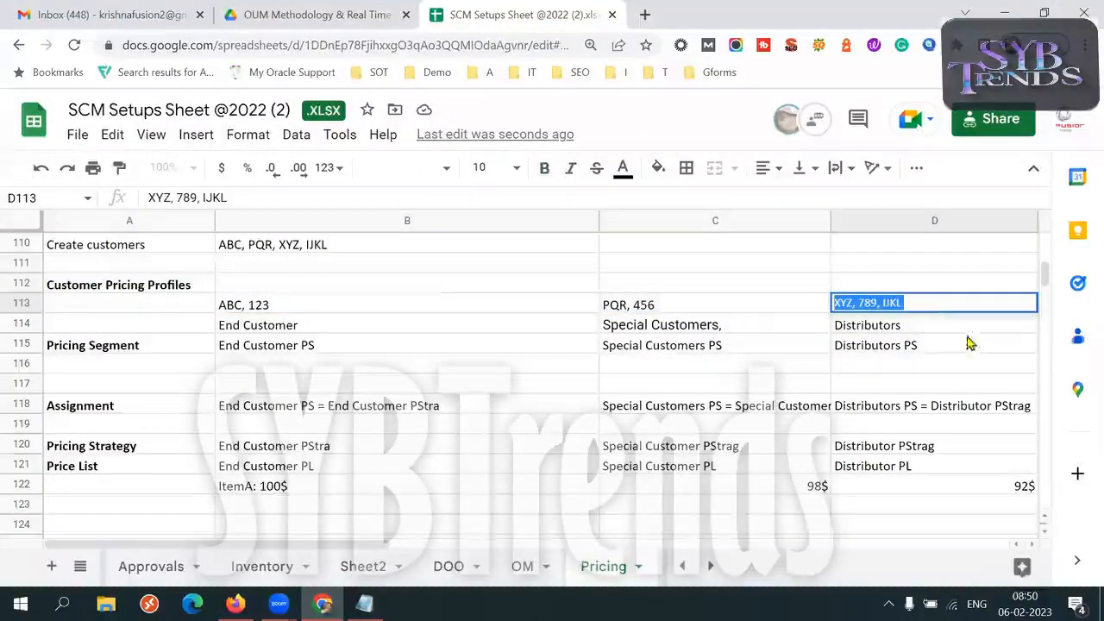
click(993, 488)
double_click(991, 486)
key(ctrl+a)
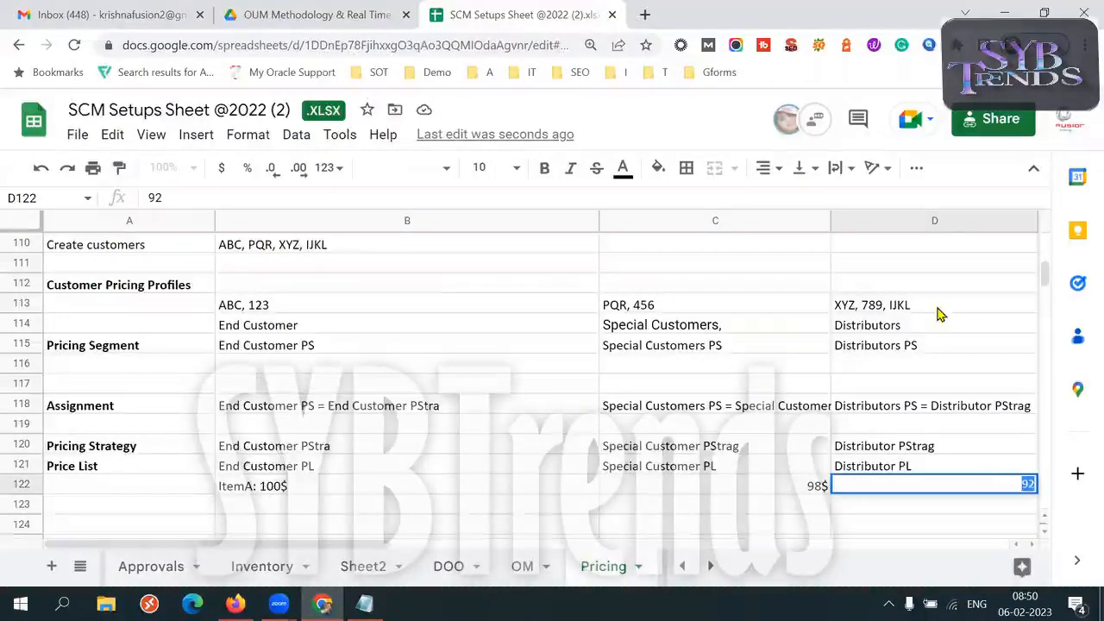
Follow the Distributors customers from D113 and profile D114 to the price list in D121 and price in D122
click(923, 311)
click(994, 493)
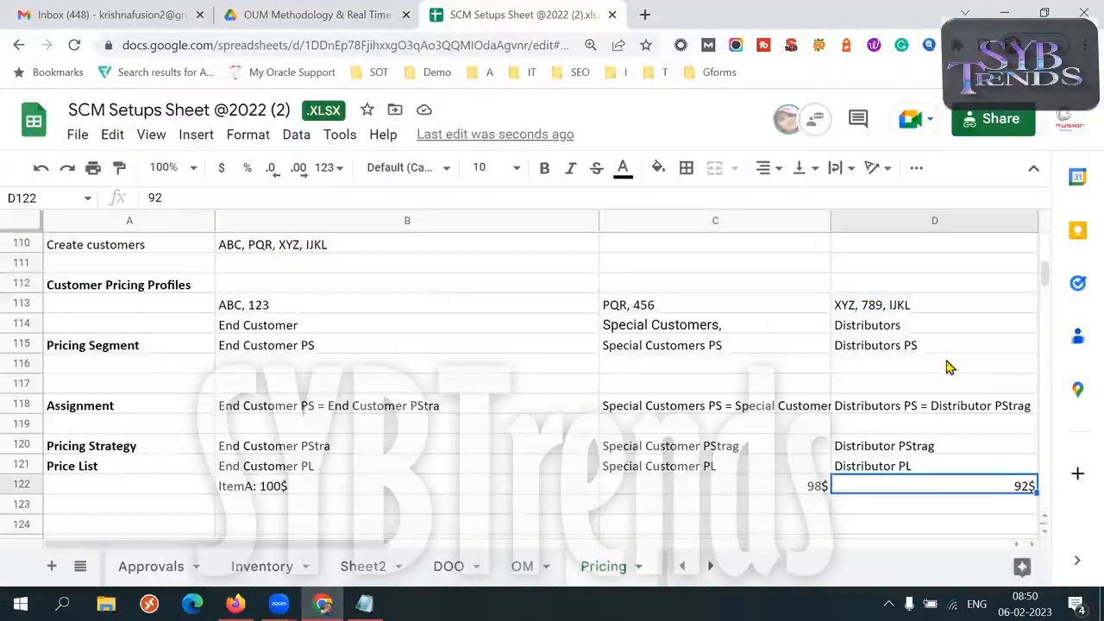
click(923, 330)
click(934, 466)
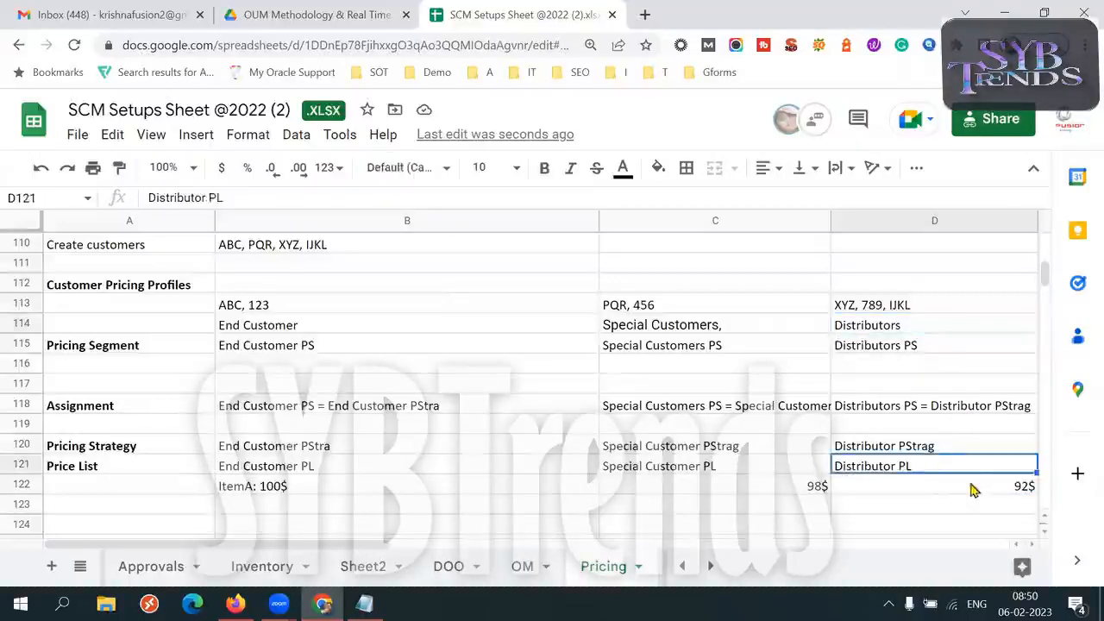
click(965, 486)
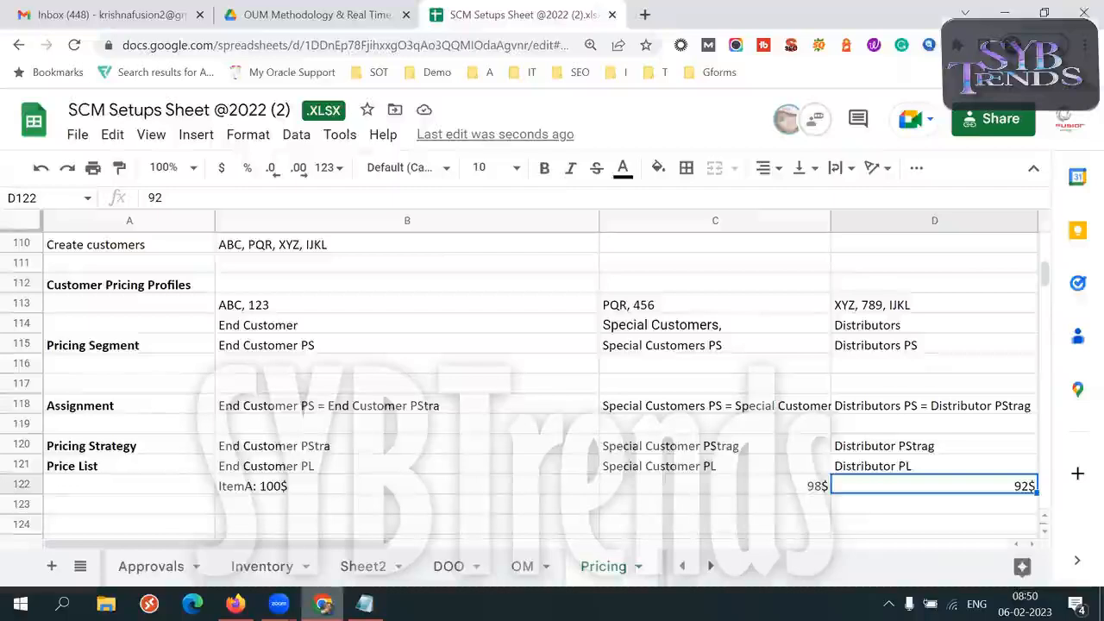
Switch to Oracle Fusion in Firefox and sign out of the current instance
click(1005, 13)
click(949, 318)
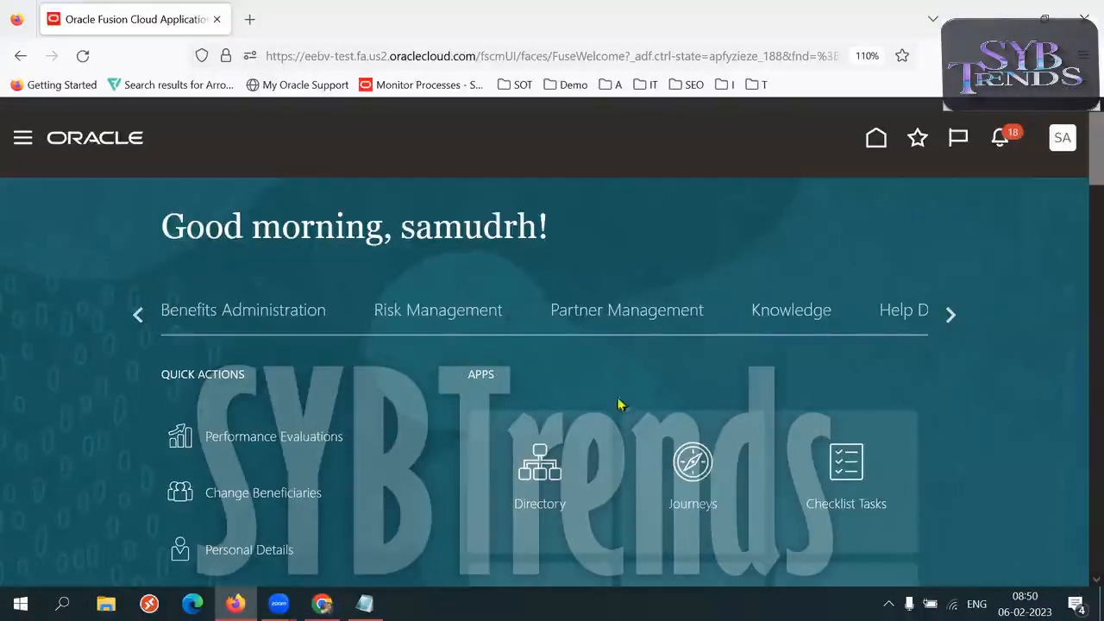
click(1064, 145)
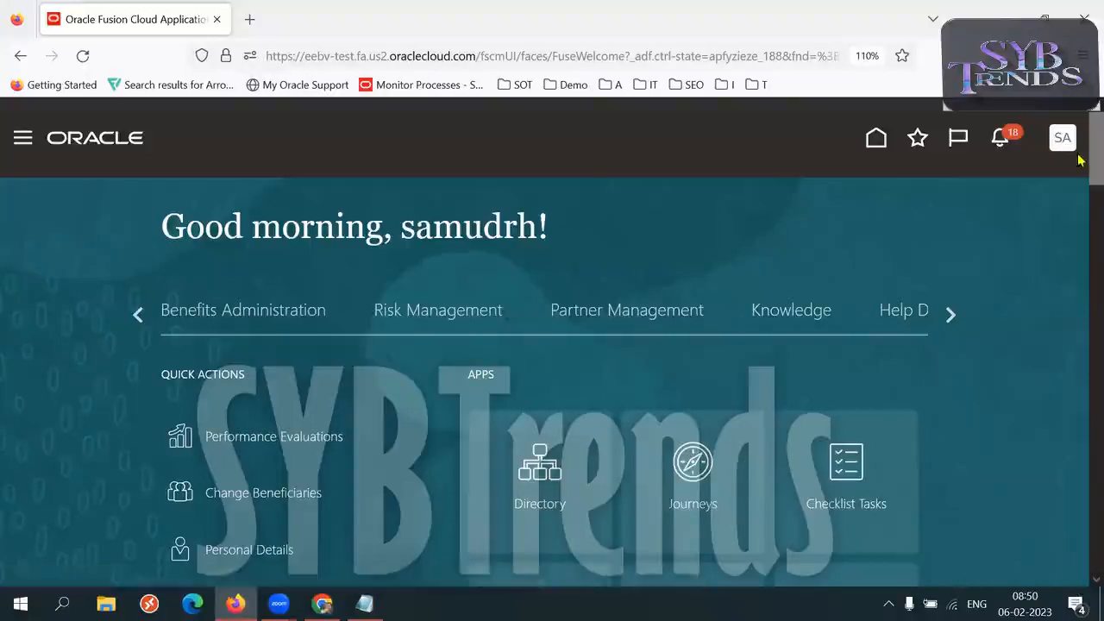
click(1015, 183)
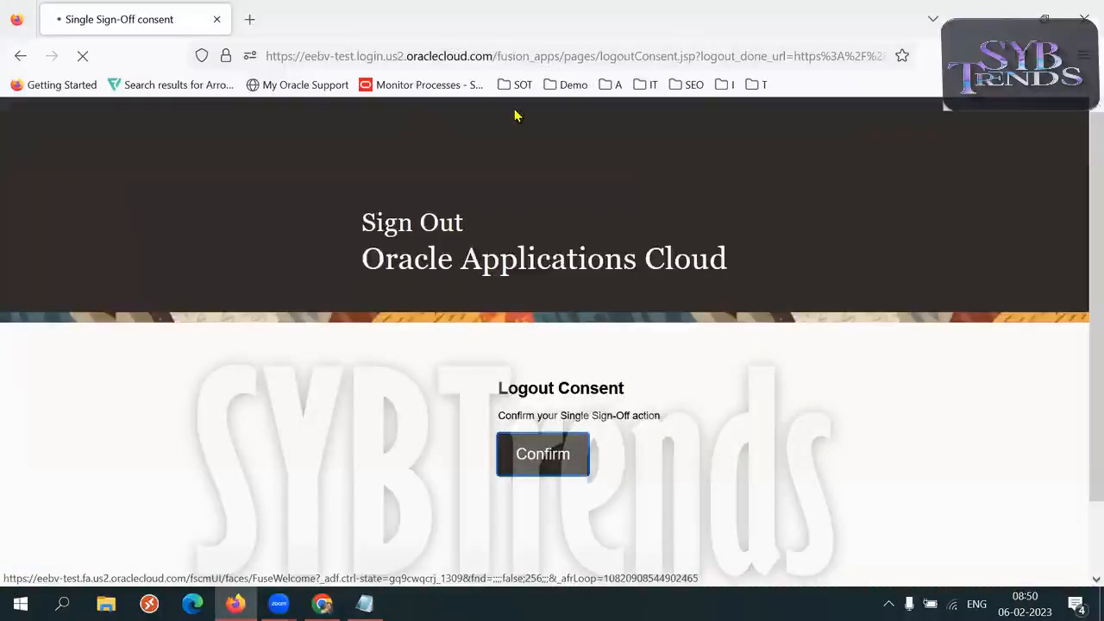
click(426, 57)
Open the dev21 Oracle Fusion welcome page in a new Chrome tab and copy the base part of its address
click(1006, 18)
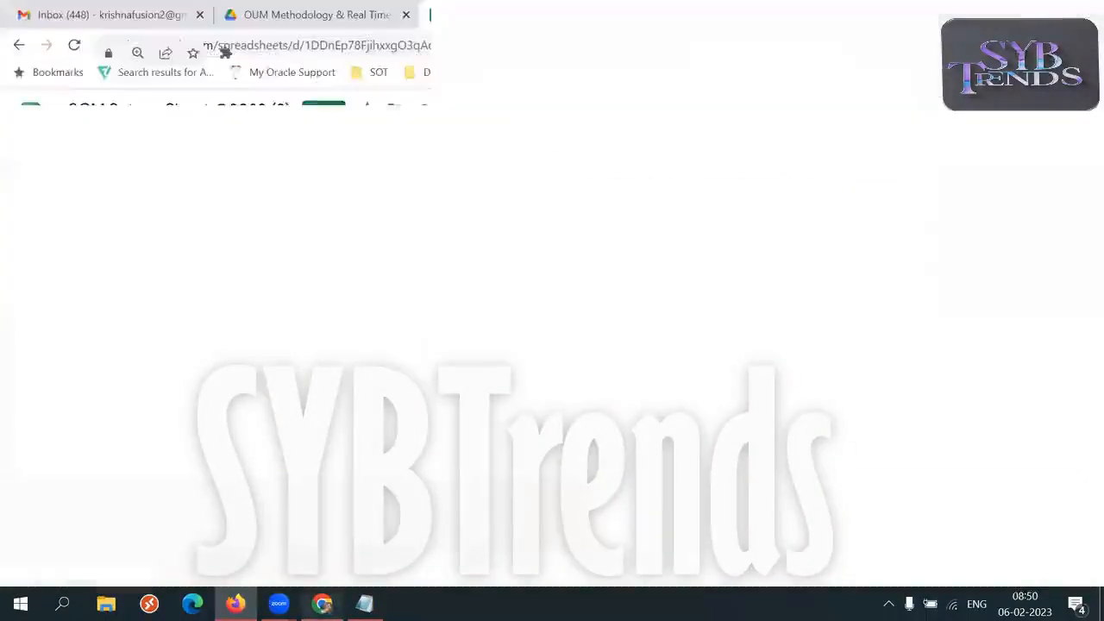
click(647, 15)
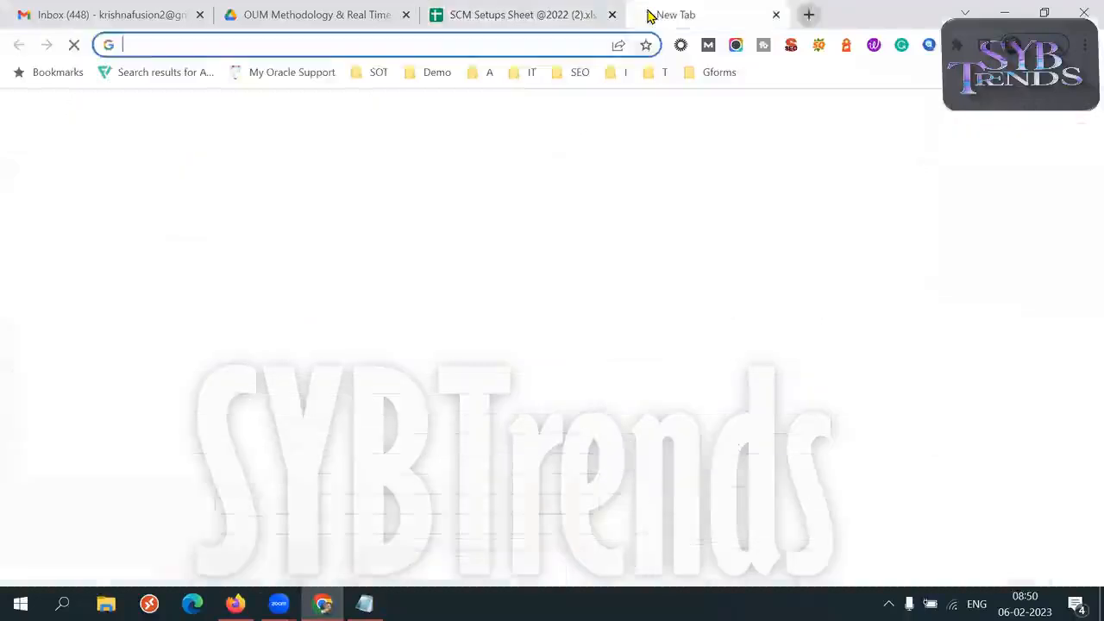
text(dev21)
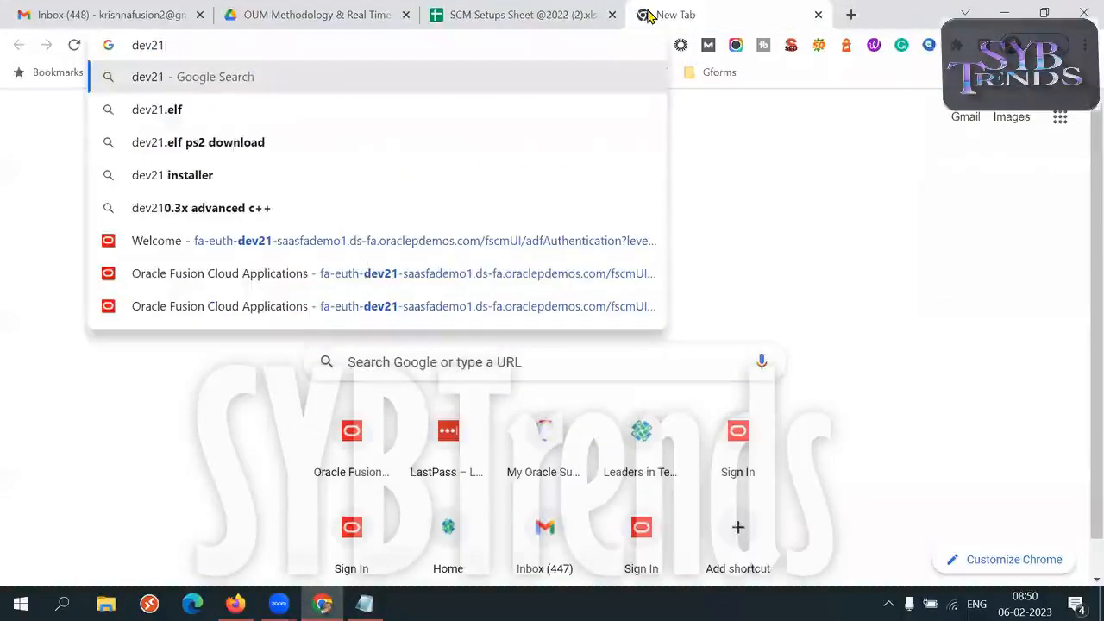
click(328, 240)
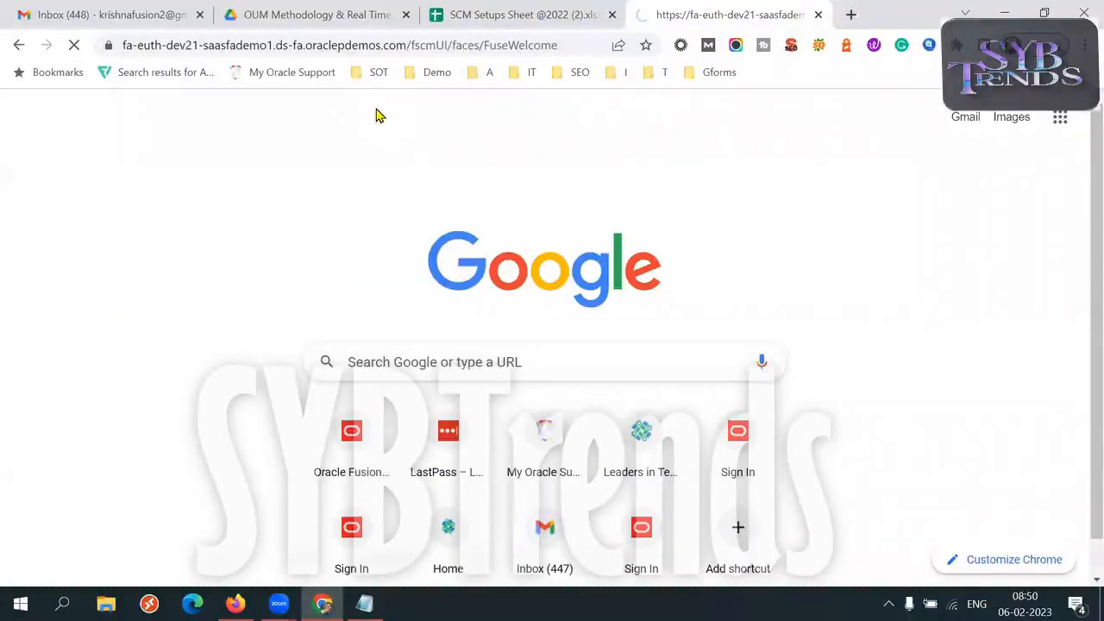
drag(409, 45, 244, 45)
key(ctrl+a)
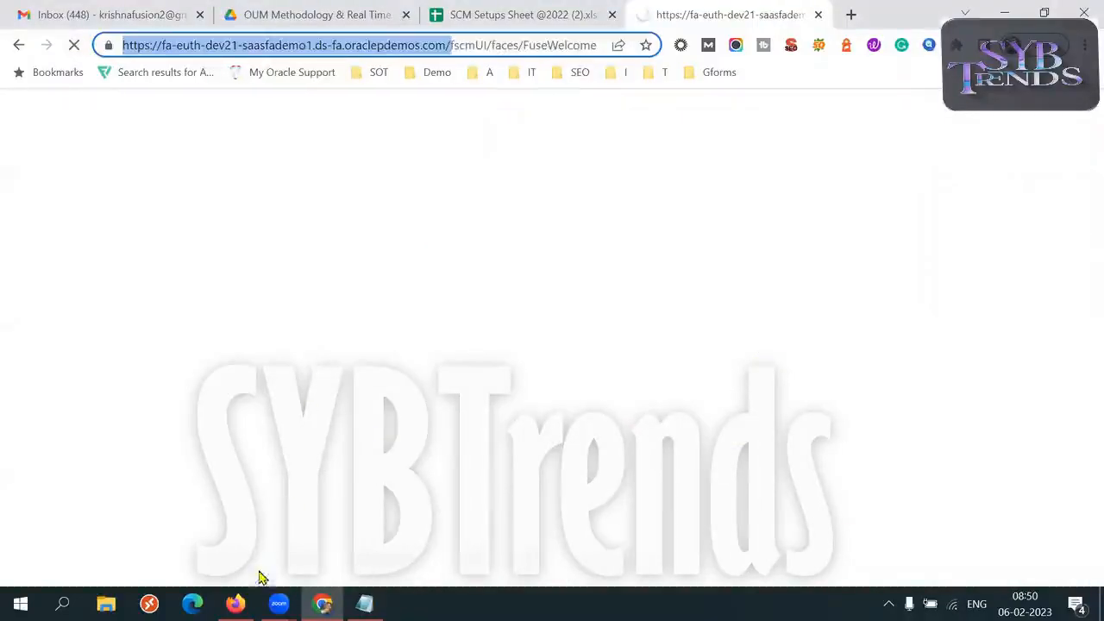
Load the copied dev21 Oracle Fusion address in Firefox, replacing the current sign-in page address
click(235, 604)
click(320, 55)
text(https://fa-euth-dev21-saasfademo1.ds-fa.oraclepdemos.com/)
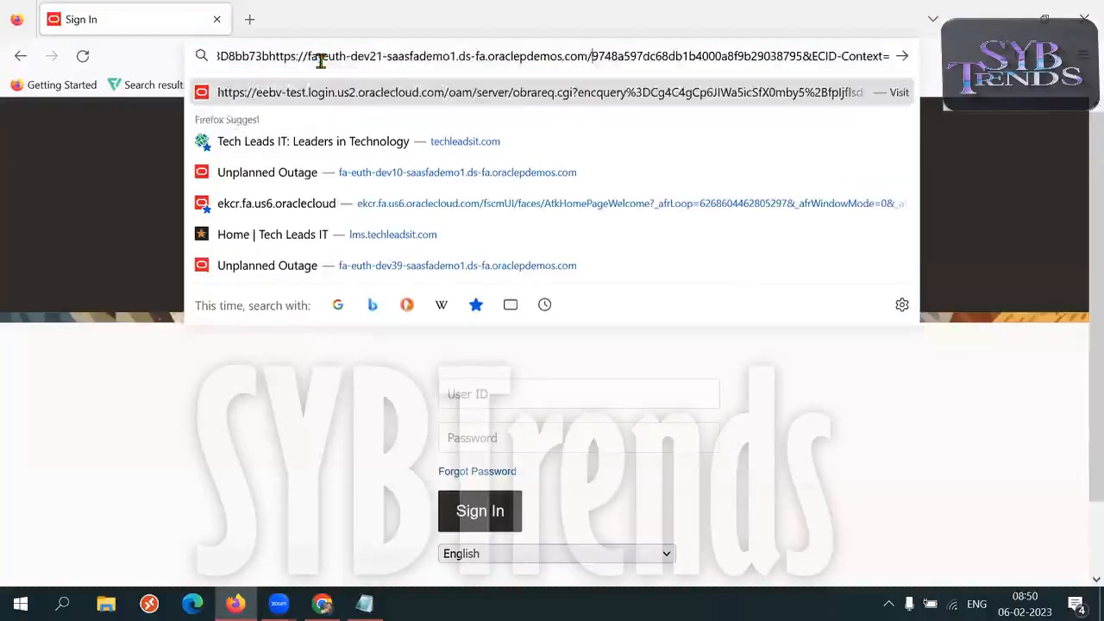
key(ctrl+a)
text(https://fa-euth-dev21-saasfademo1.ds-fa.oraclepdemos.com/)
key(Return)
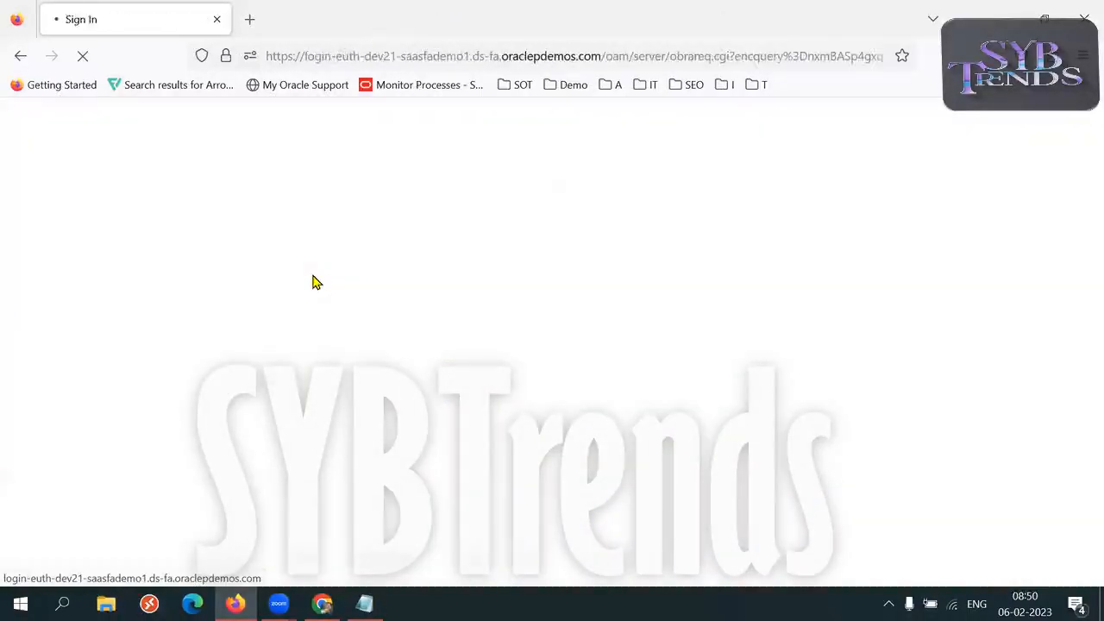
Sign in to the dev21 instance with user ID scm_impl and the account password
text(scm)
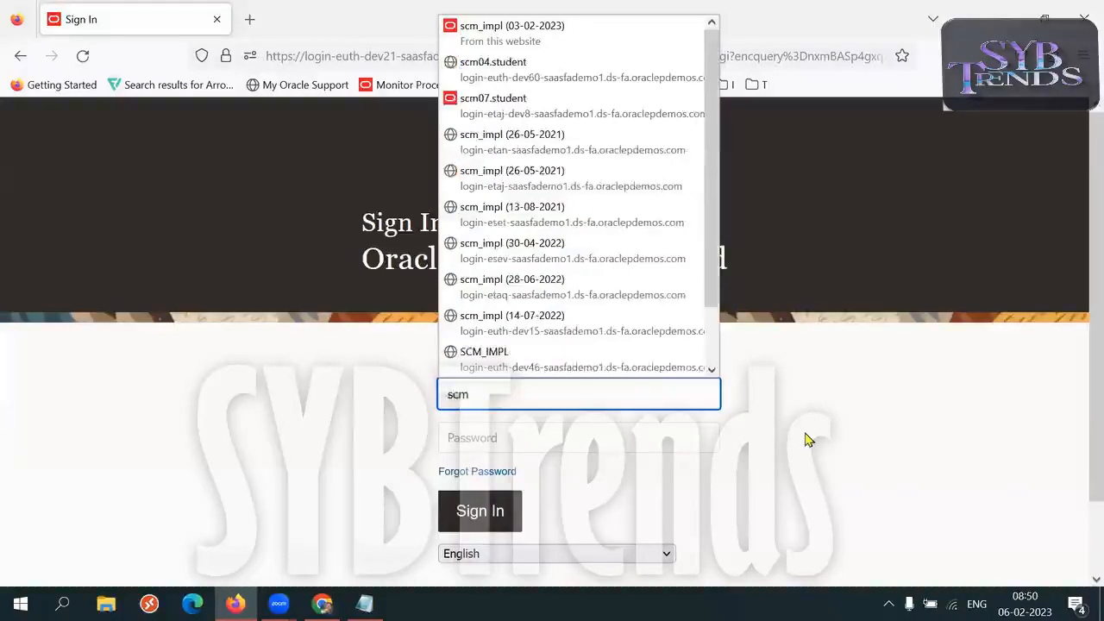
text(_impl)
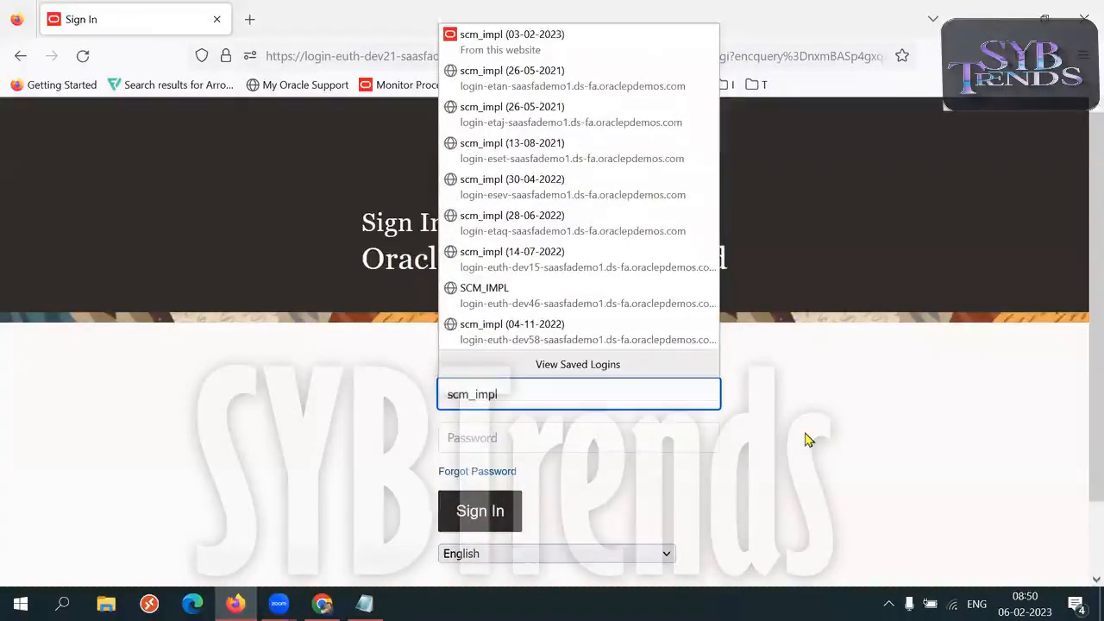
key(Tab)
click(490, 518)
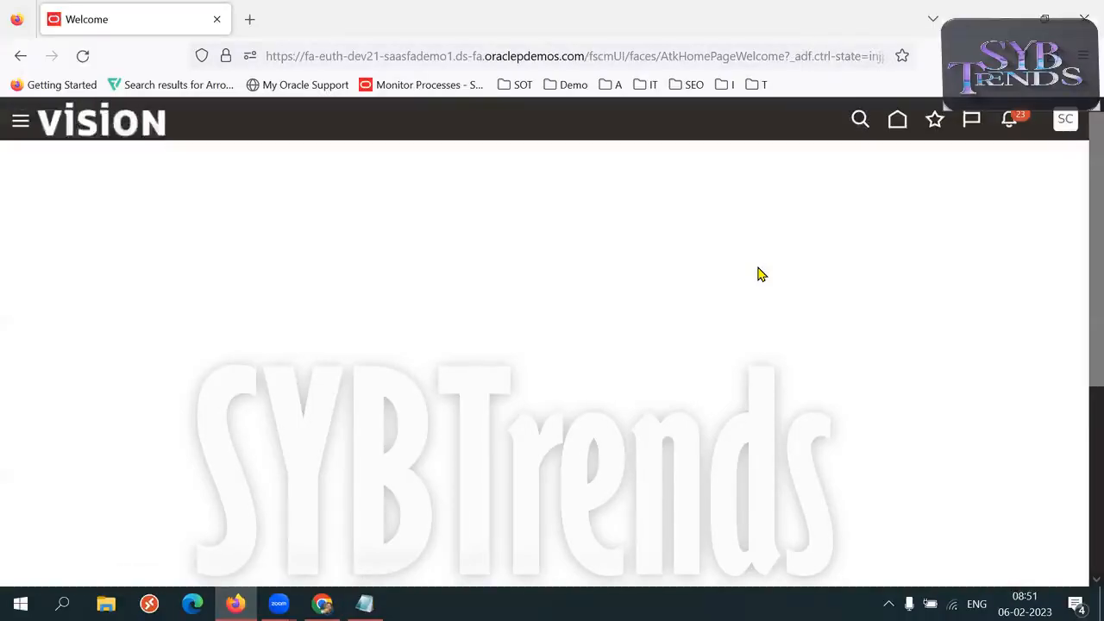
Go to the home page, open the Order Management work area and start creating a new order
click(899, 121)
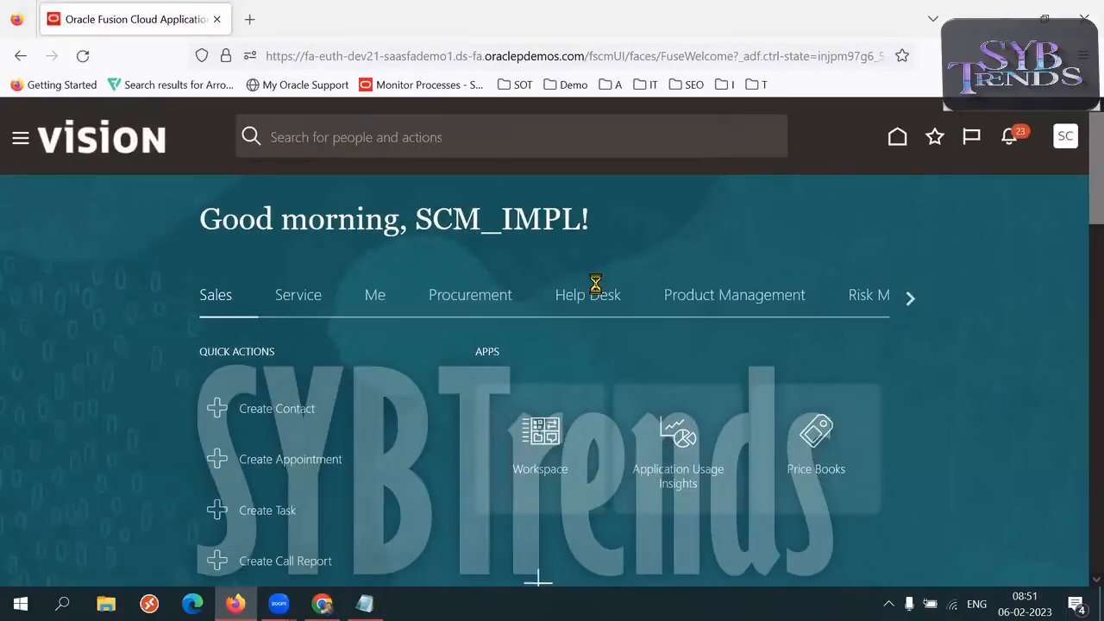
click(911, 298)
click(910, 298)
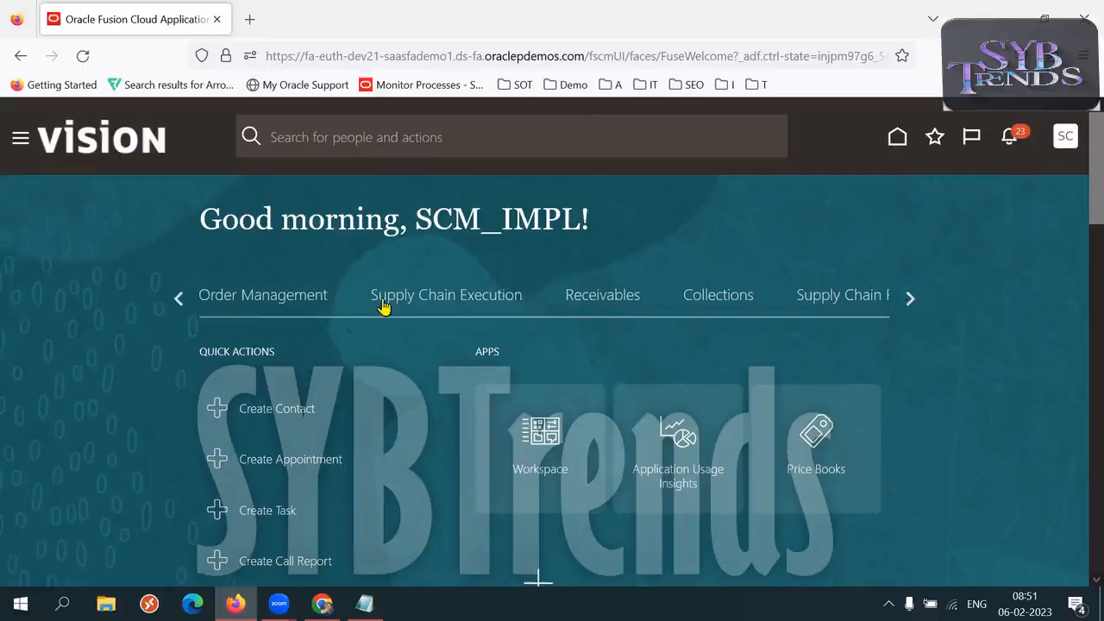
click(249, 299)
scroll(74, 370, down, 1)
scroll(75, 370, down, 2)
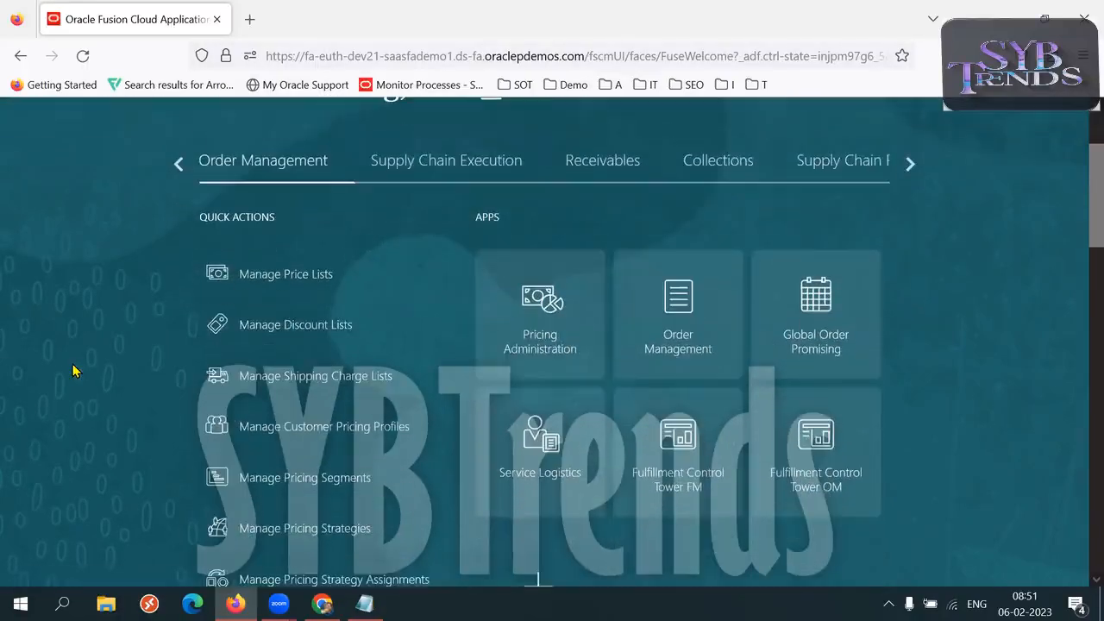
click(647, 328)
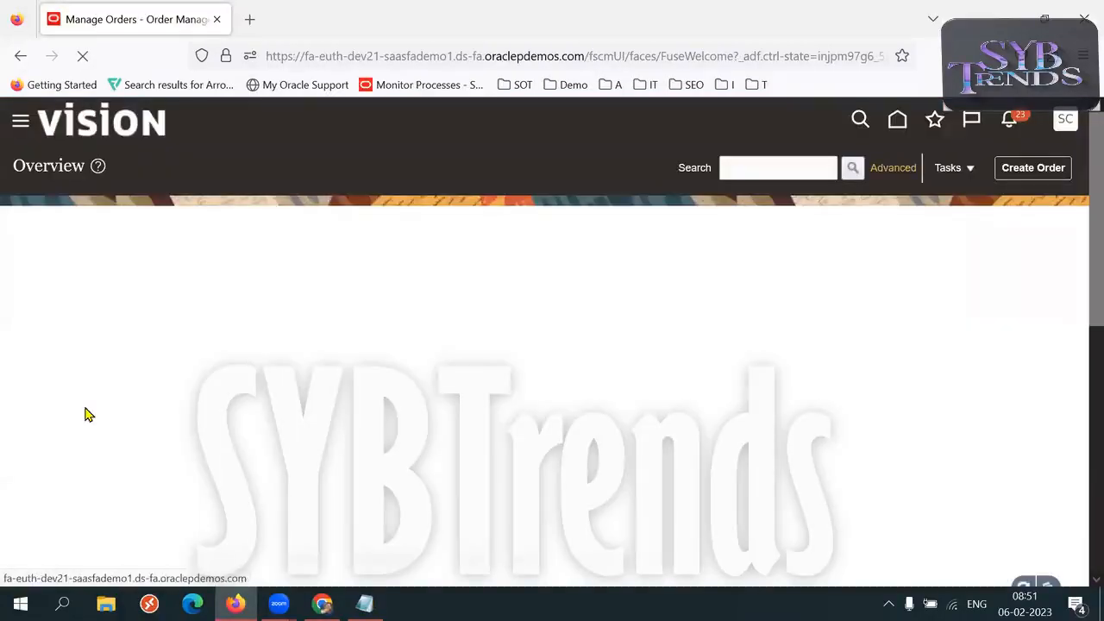
click(1039, 171)
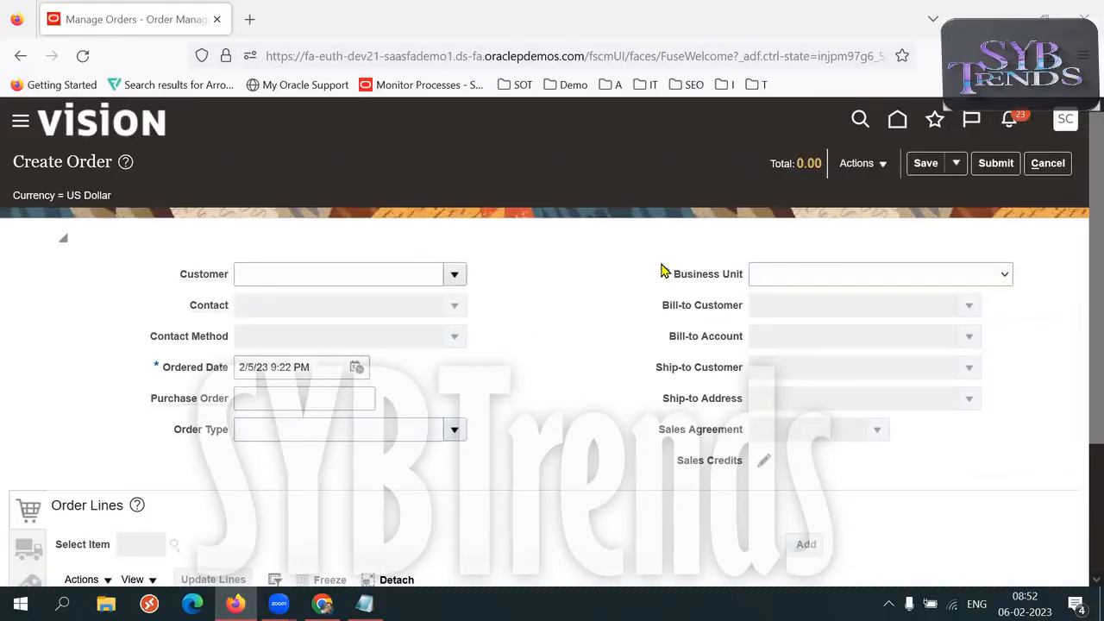
Set the new order's business unit to US1 Business Unit
click(806, 273)
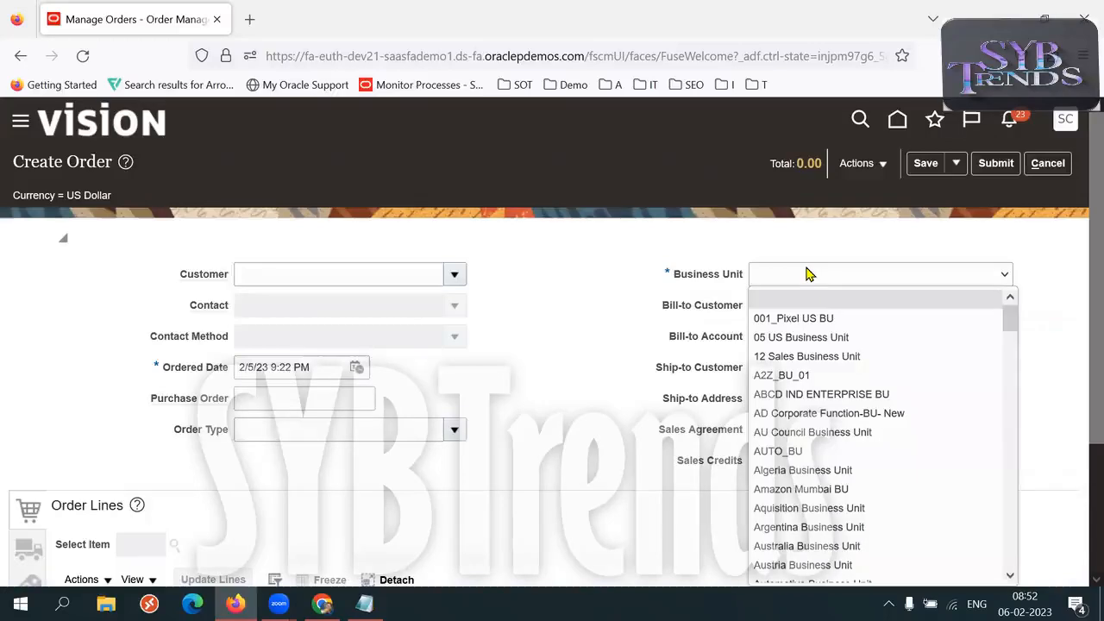
key(u)
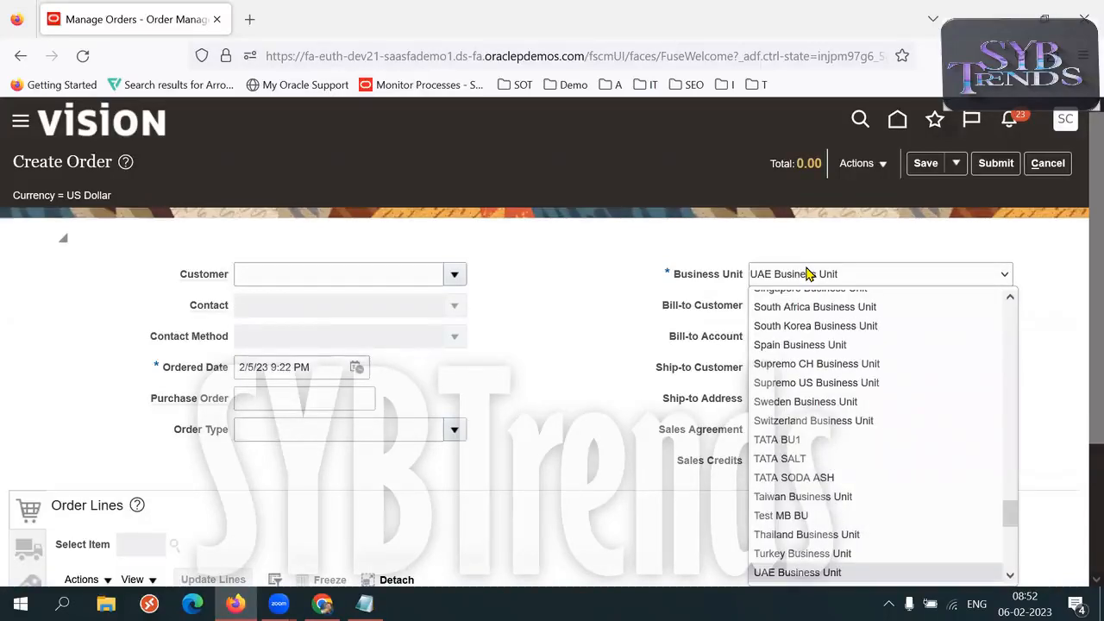
key(Down)
key(Down)
key(Down)
key(Down)
key(Up)
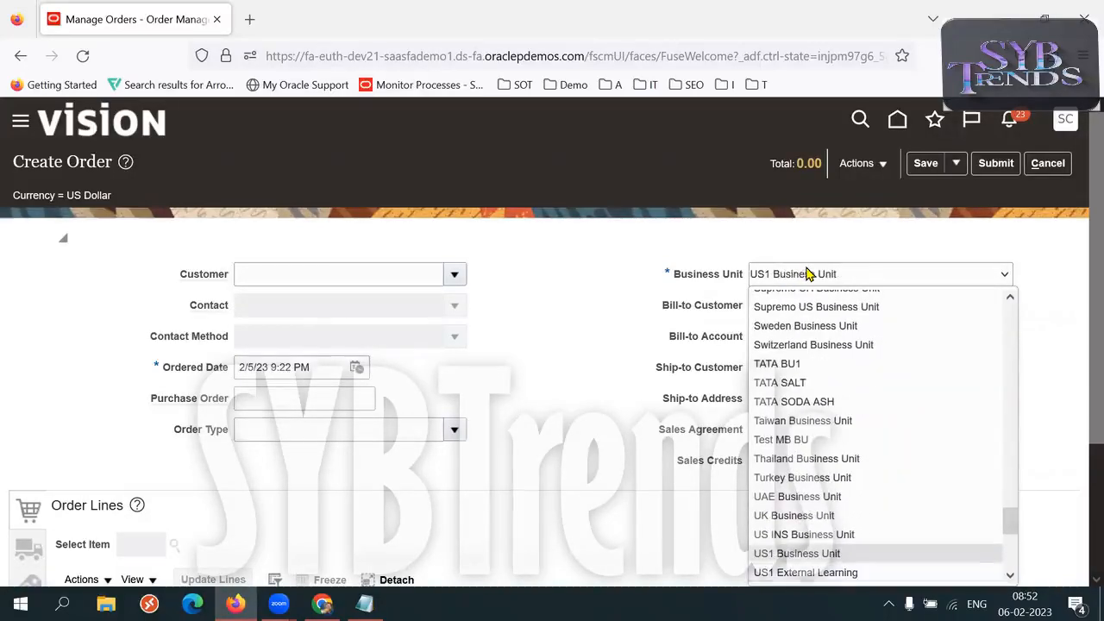
key(Return)
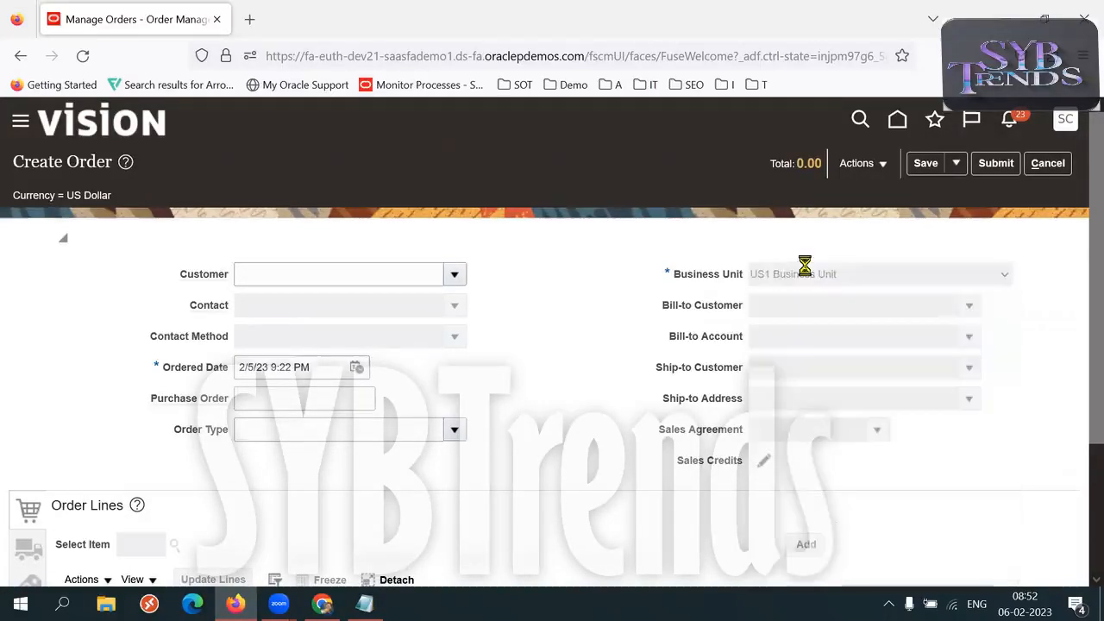
Set the order's customer to Computer Service and Rentals
click(391, 268)
text(Compute)
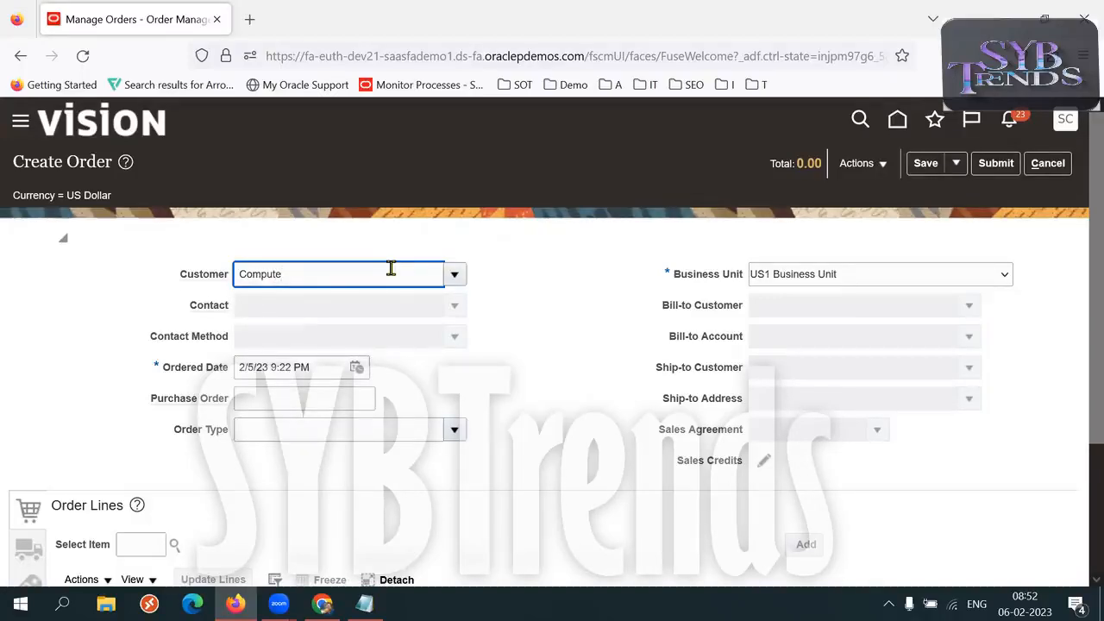
click(358, 298)
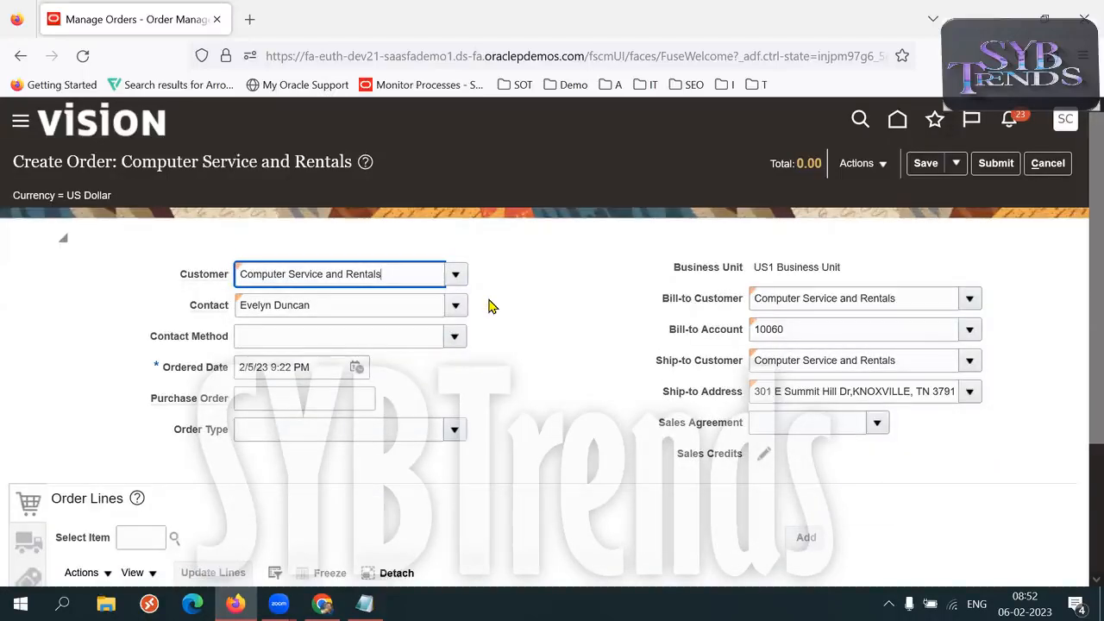
View the order's pricing strategy and segment, and highlight the pricing segment and strategy name lines
scroll(1079, 305, down, 1)
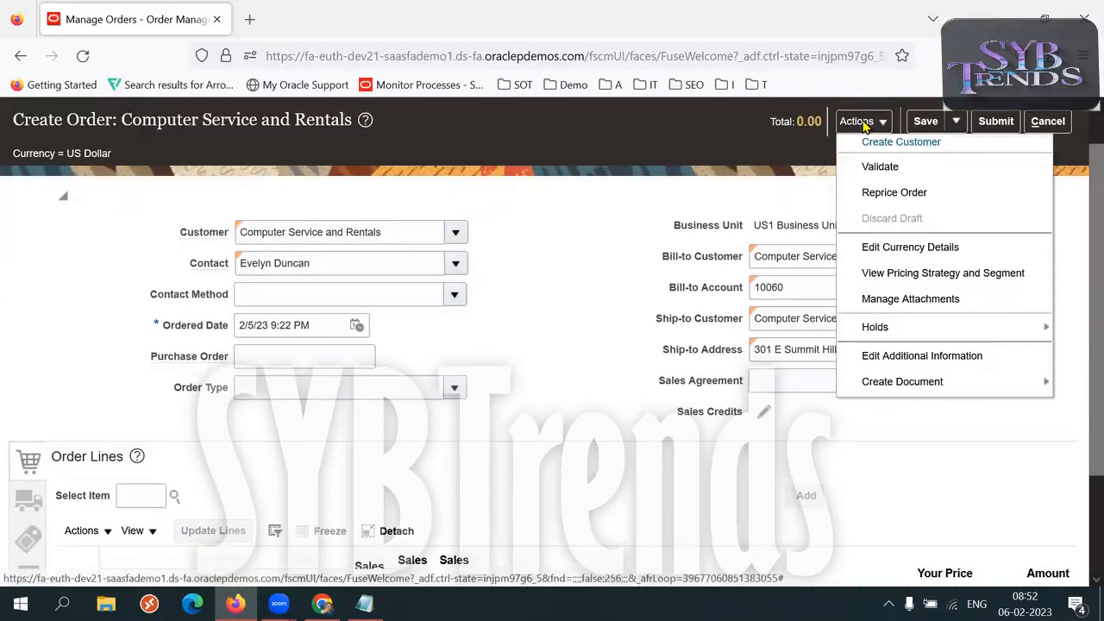
click(1002, 280)
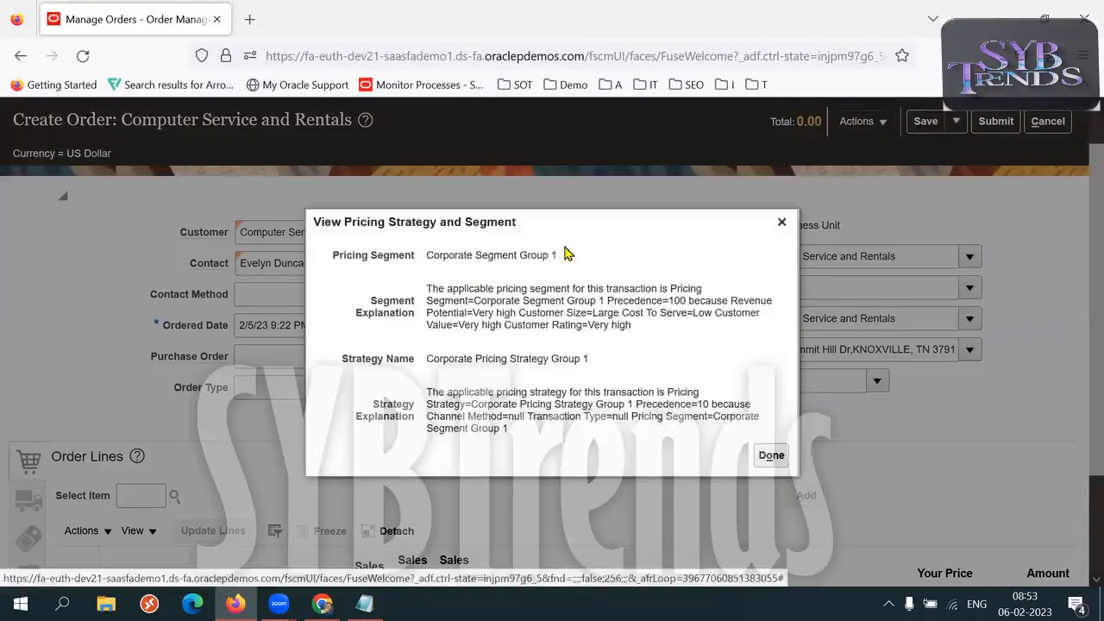
drag(344, 257, 557, 255)
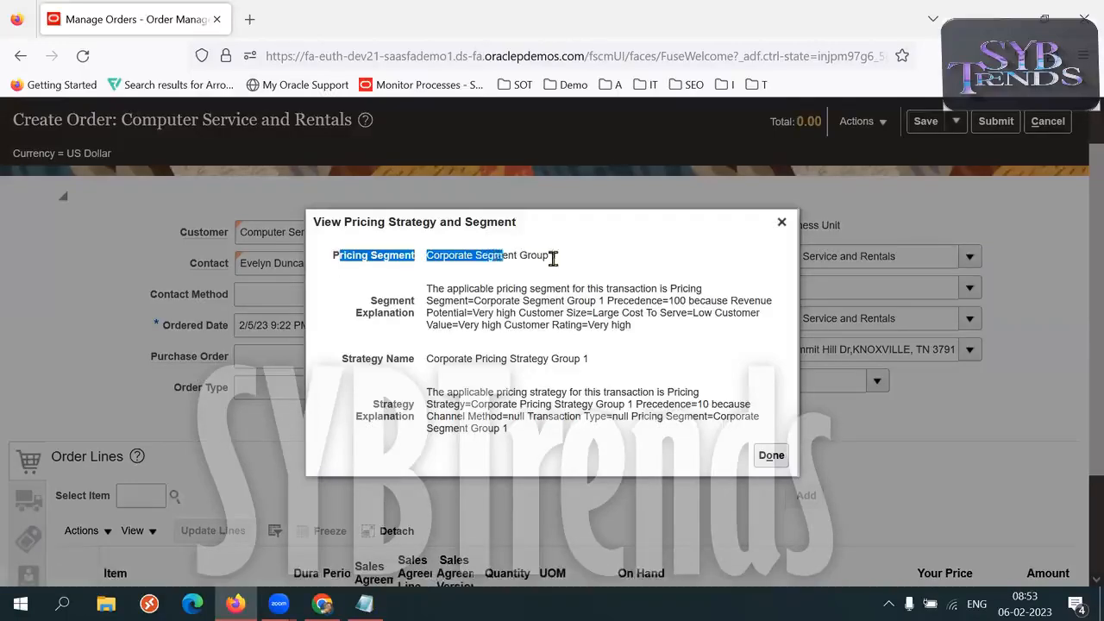
drag(346, 360, 590, 360)
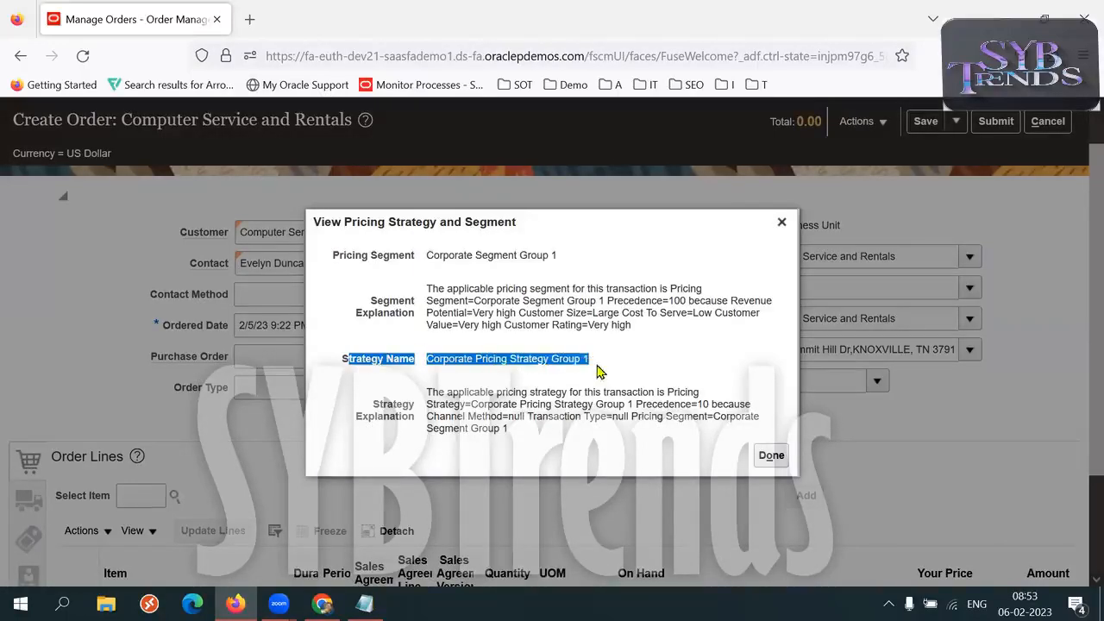
Compare the segment and strategy values, move the dialog clear of the customer field, and highlight the pricing segment value
triple_click(479, 255)
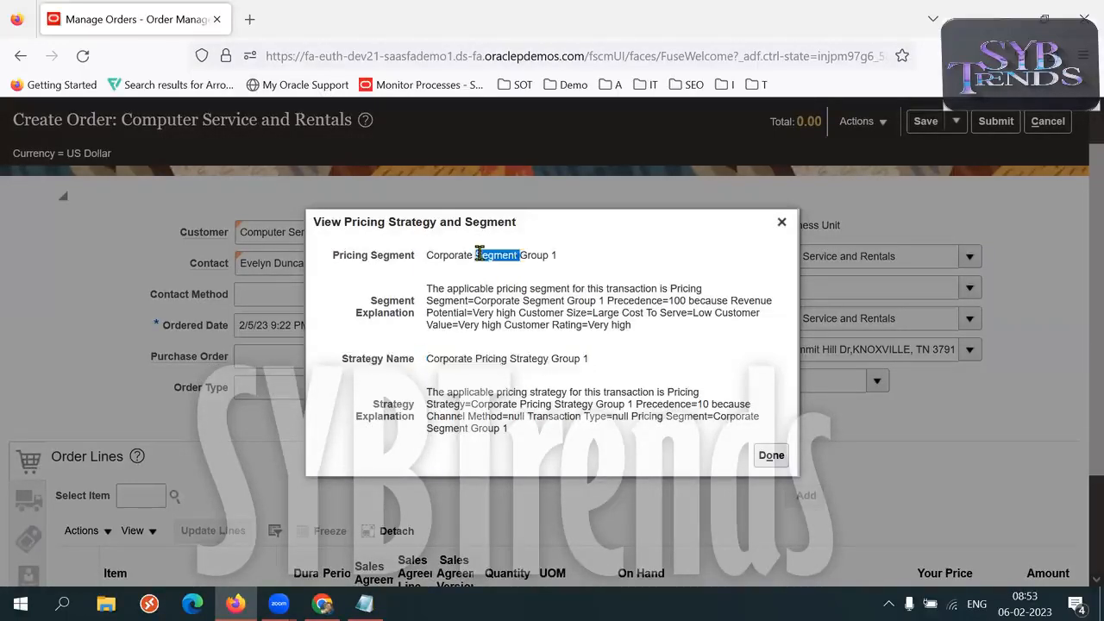
triple_click(496, 357)
triple_click(496, 357)
drag(494, 227, 618, 209)
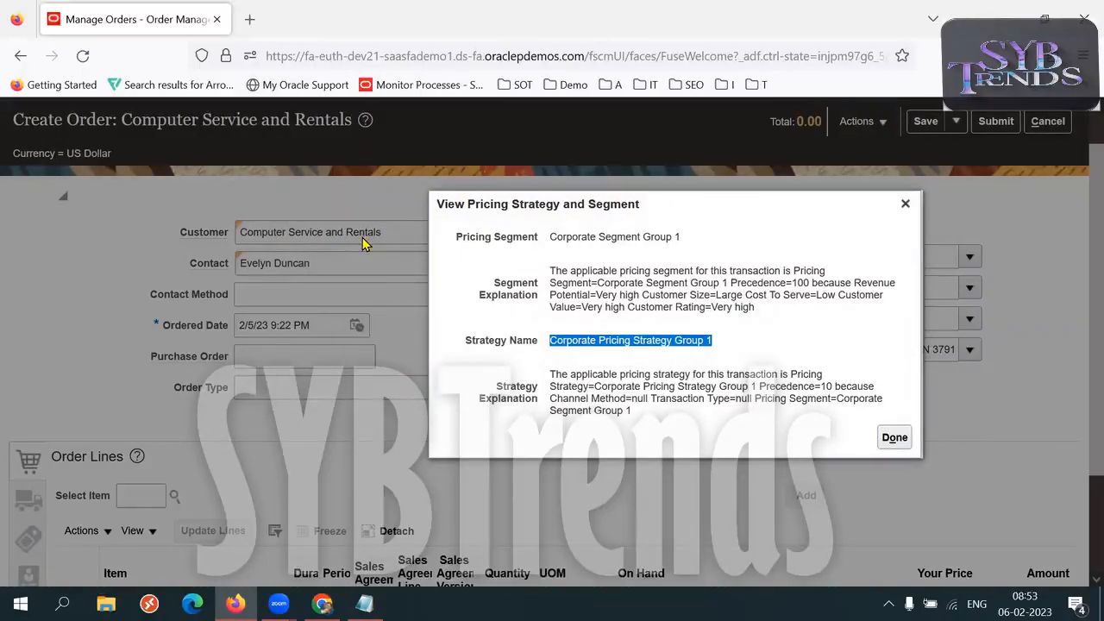
drag(550, 236, 683, 239)
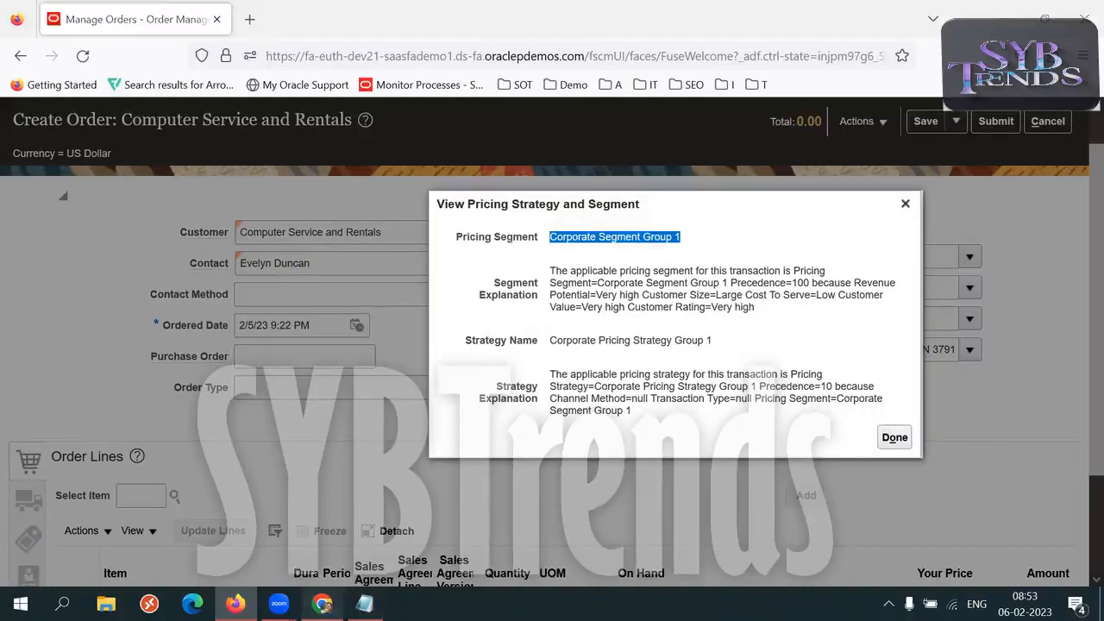
Consult the Pricing sheet in Chrome and return to Firefox to highlight the order's pricing segment value
click(322, 604)
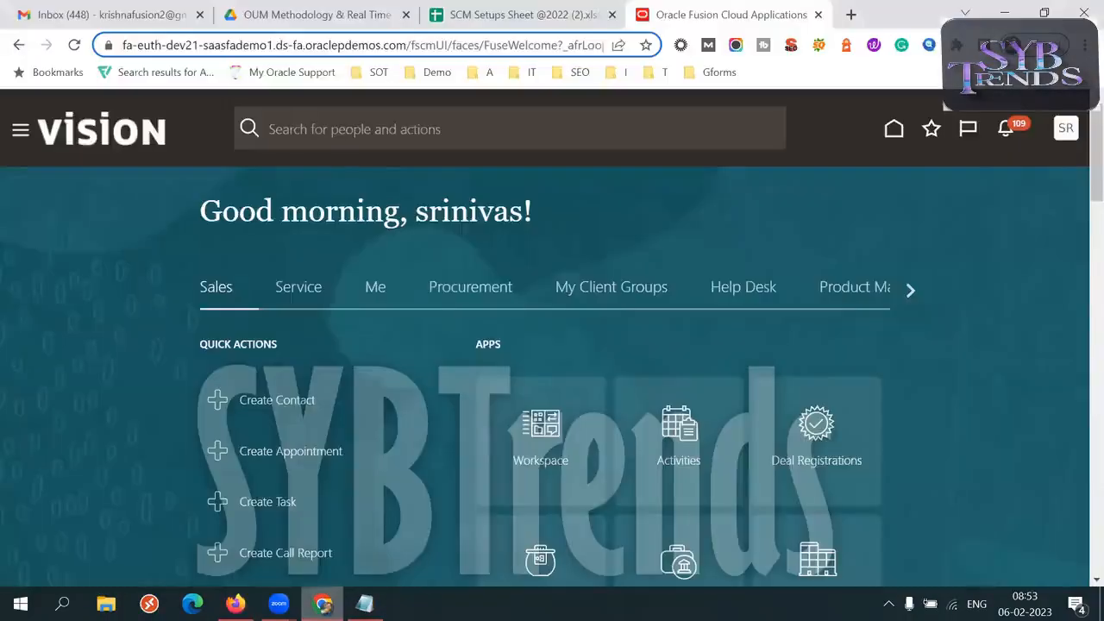
click(453, 30)
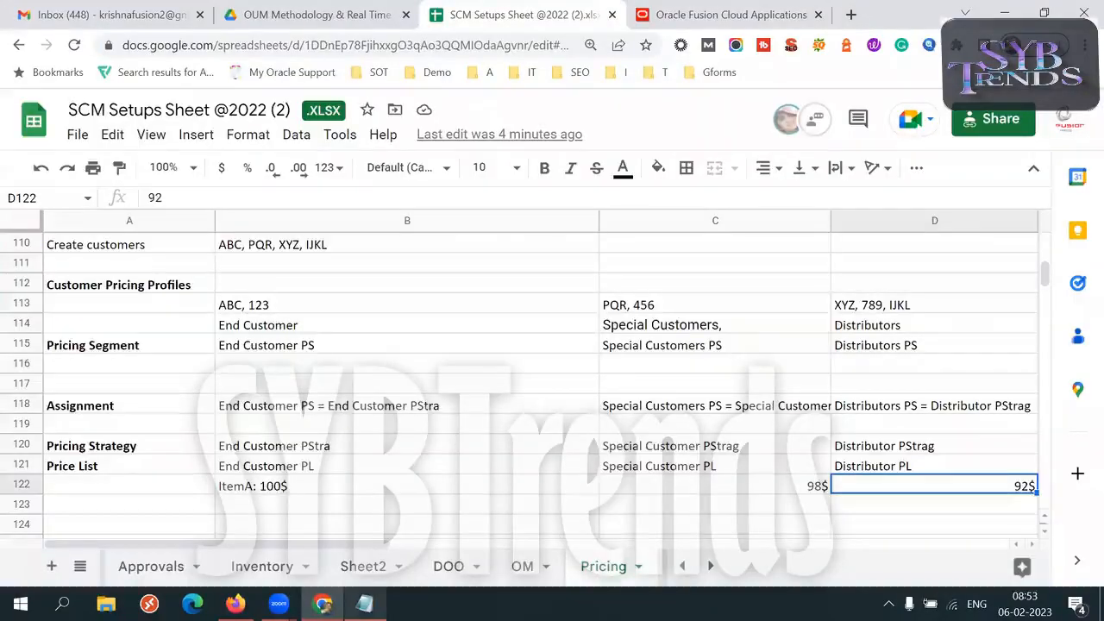
click(235, 604)
triple_click(629, 239)
triple_click(629, 240)
triple_click(629, 240)
triple_click(629, 240)
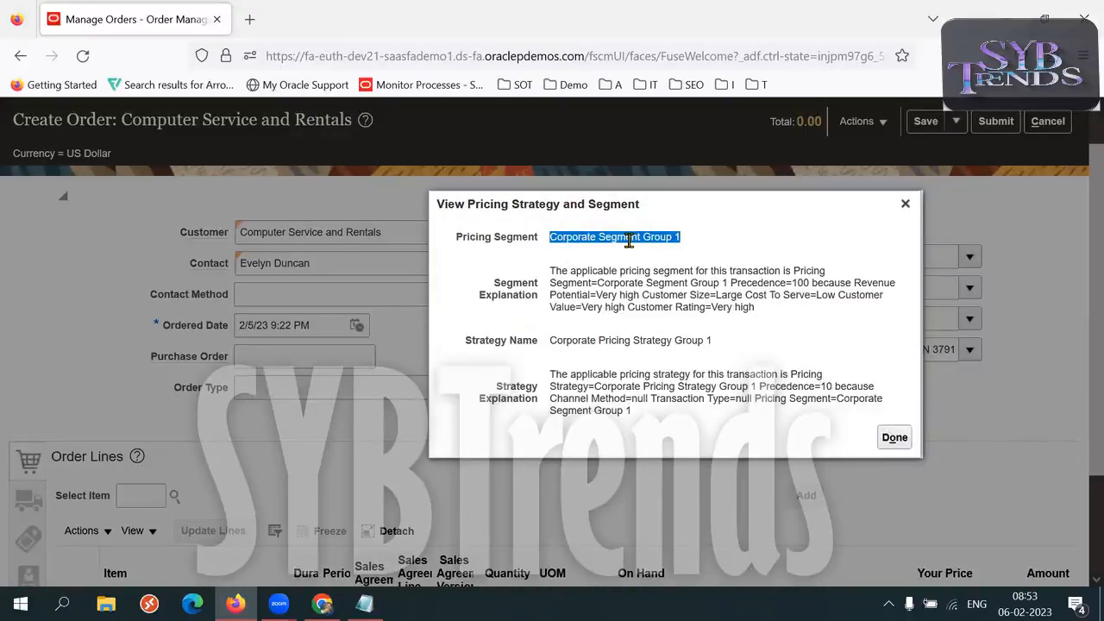
Trace how the order's strategy name follows from its pricing segment by highlighting both values
triple_click(621, 340)
triple_click(621, 340)
triple_click(622, 340)
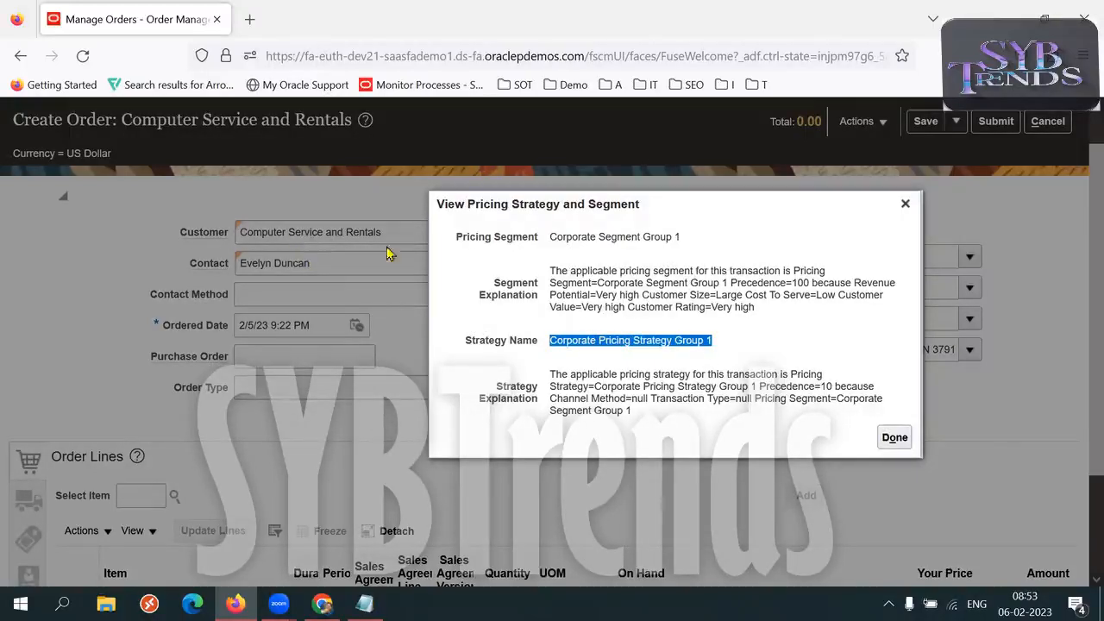
triple_click(593, 241)
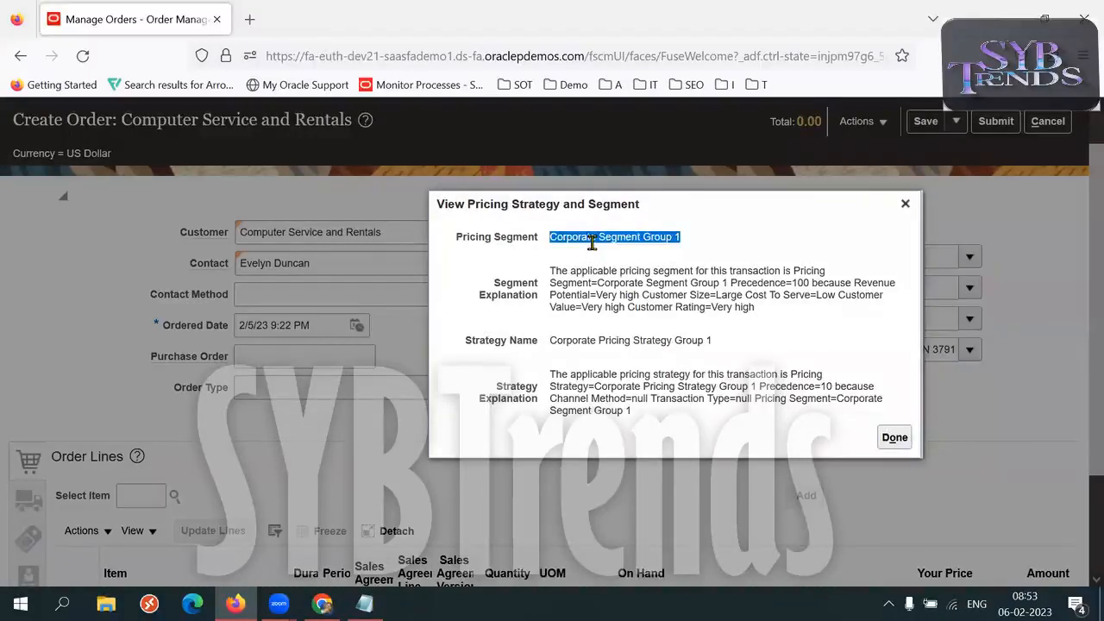
triple_click(609, 343)
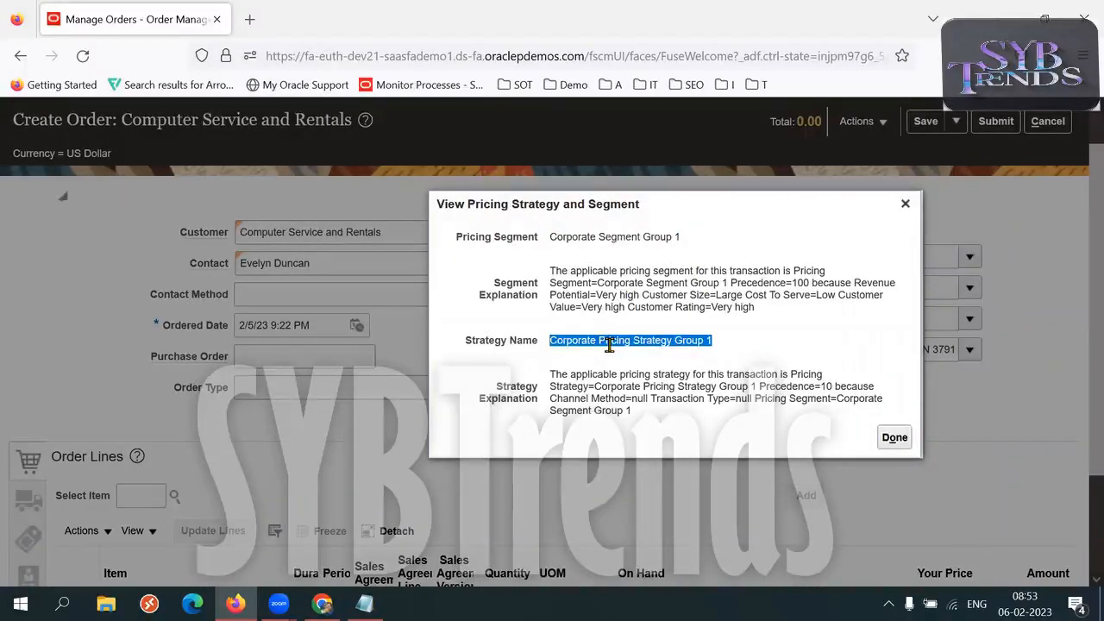